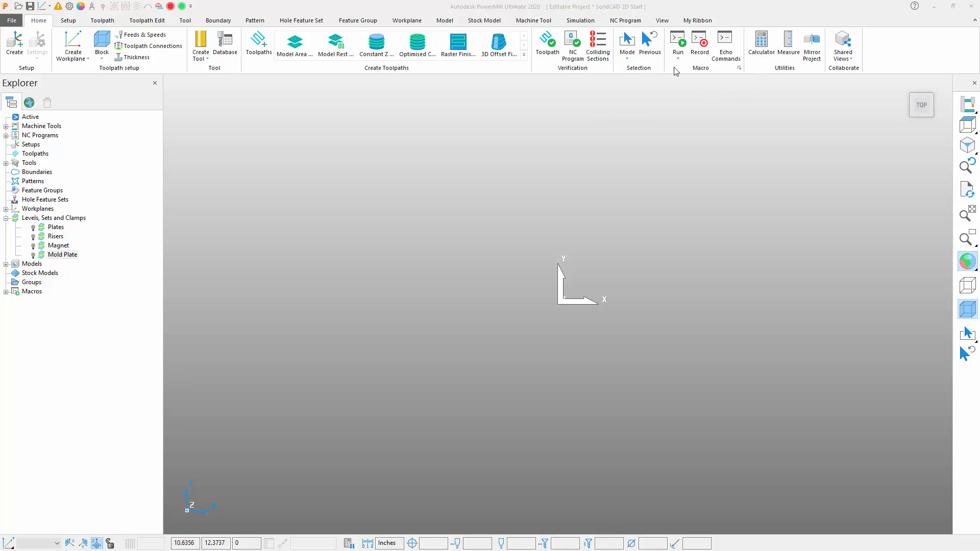
{"action": "left_click", "coordinate": [699, 22]}
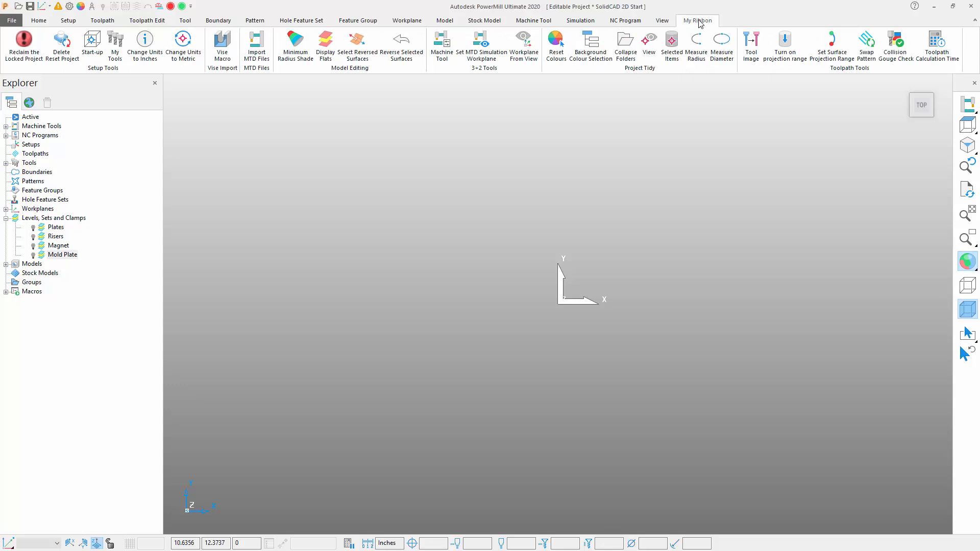
{"action": "left_click", "coordinate": [38, 21]}
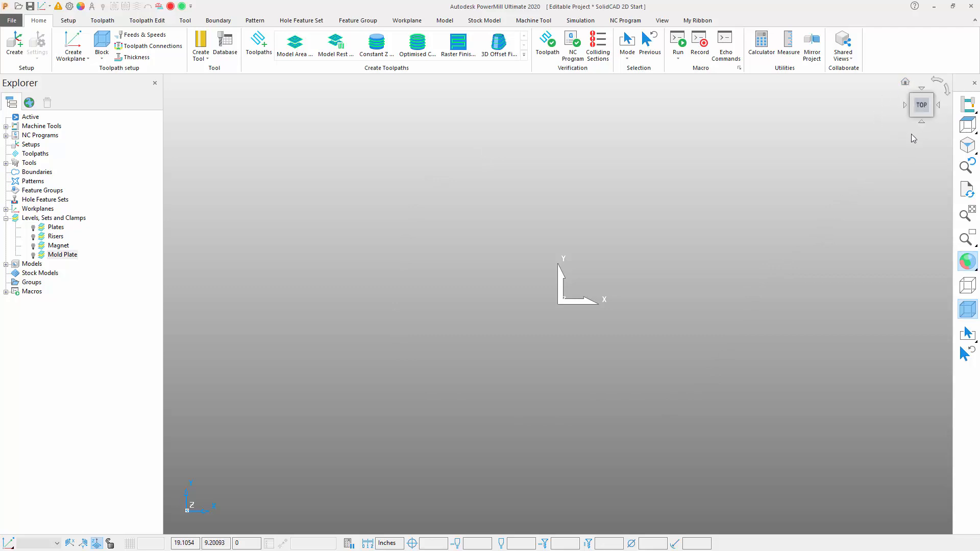
{"action": "left_click", "coordinate": [921, 121]}
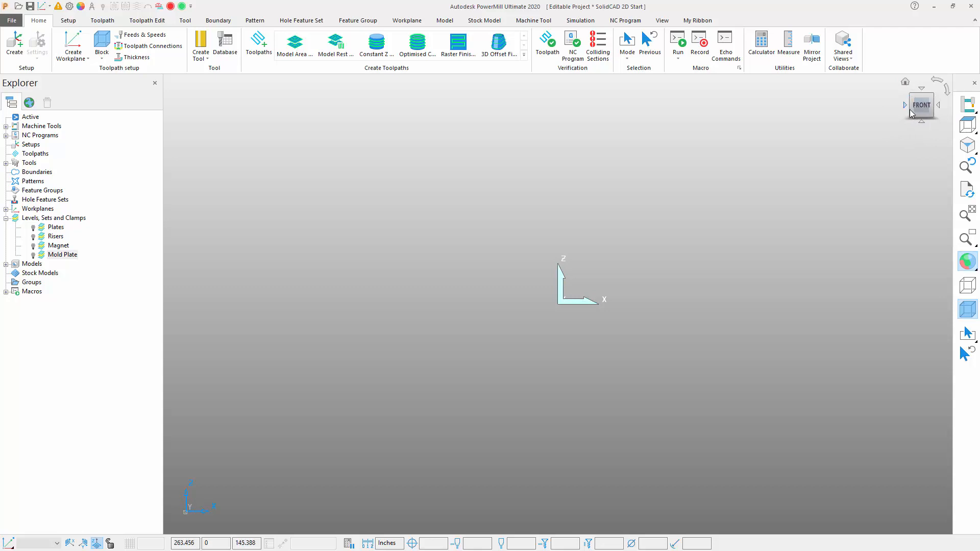
{"action": "left_click", "coordinate": [905, 106]}
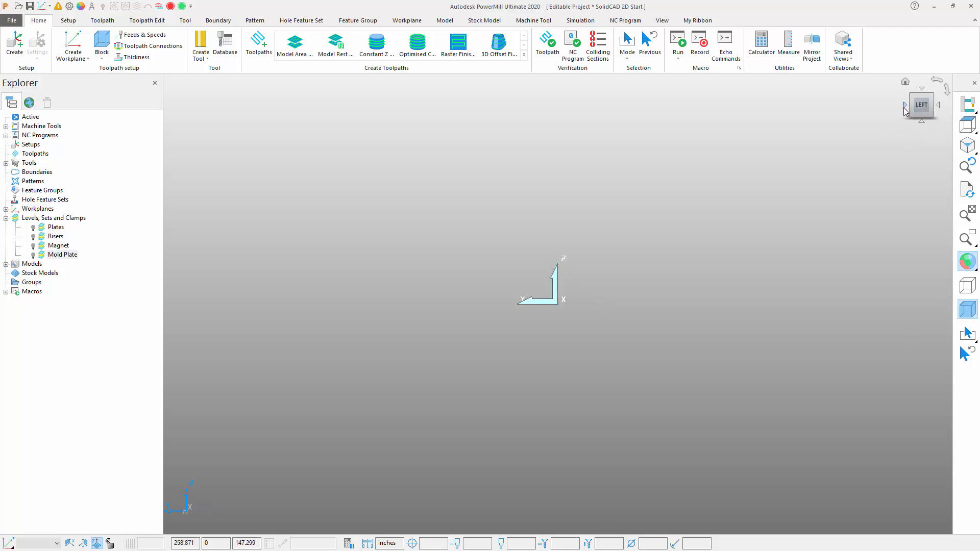
{"action": "left_click", "coordinate": [931, 94]}
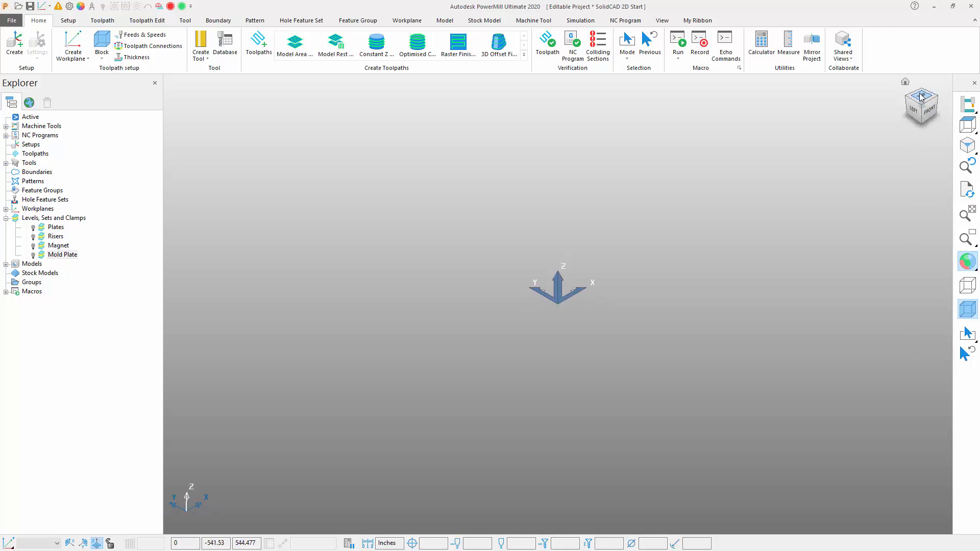
{"action": "left_click", "coordinate": [920, 97]}
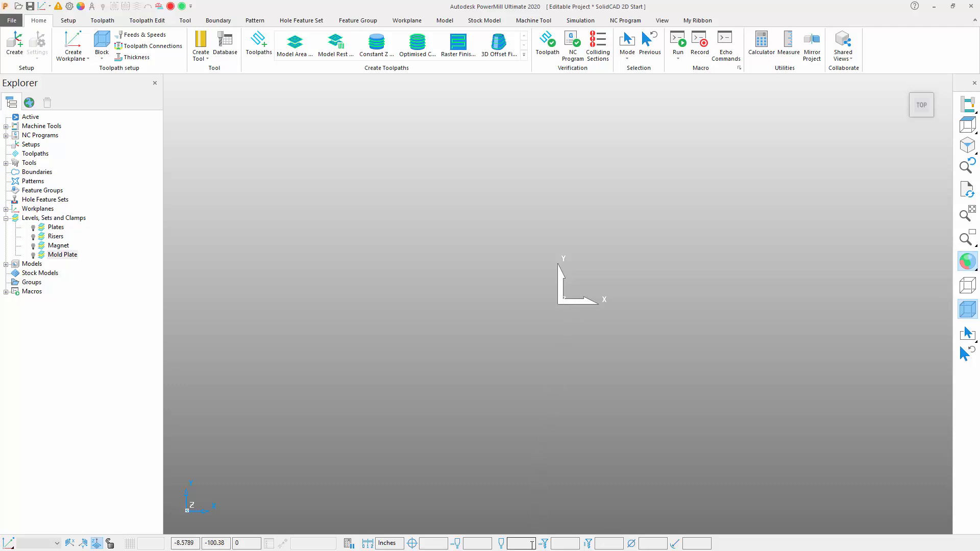
{"action": "double_click", "coordinate": [399, 543]}
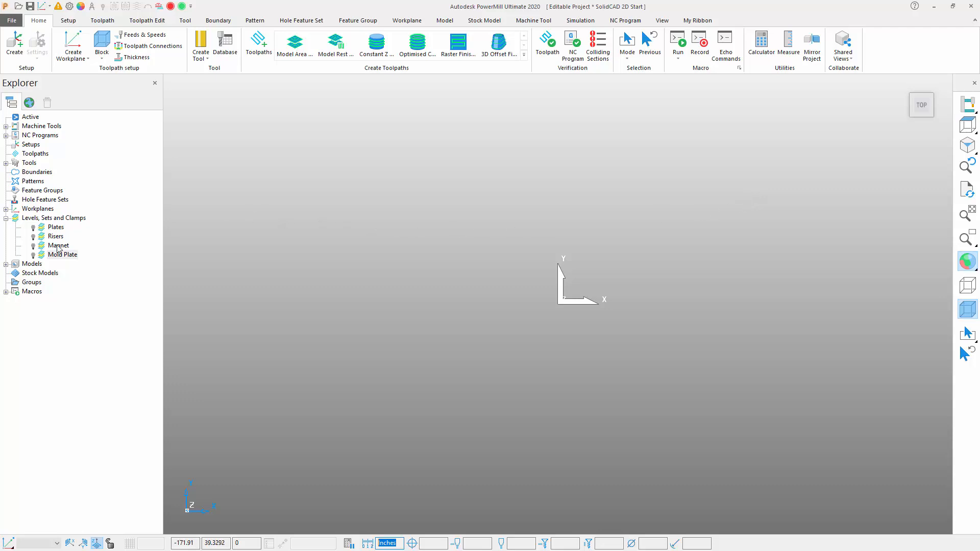
- Show the Mold Plate level in an isometric view and create a workplane on the plate's nearest top corner
{"action": "left_click", "coordinate": [33, 255]}
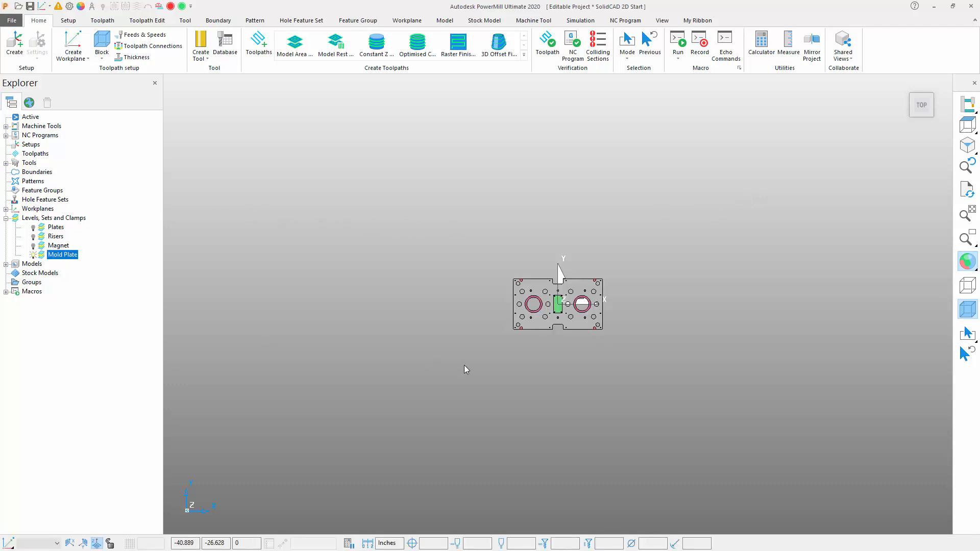
{"action": "key", "text": "ctrl+1"}
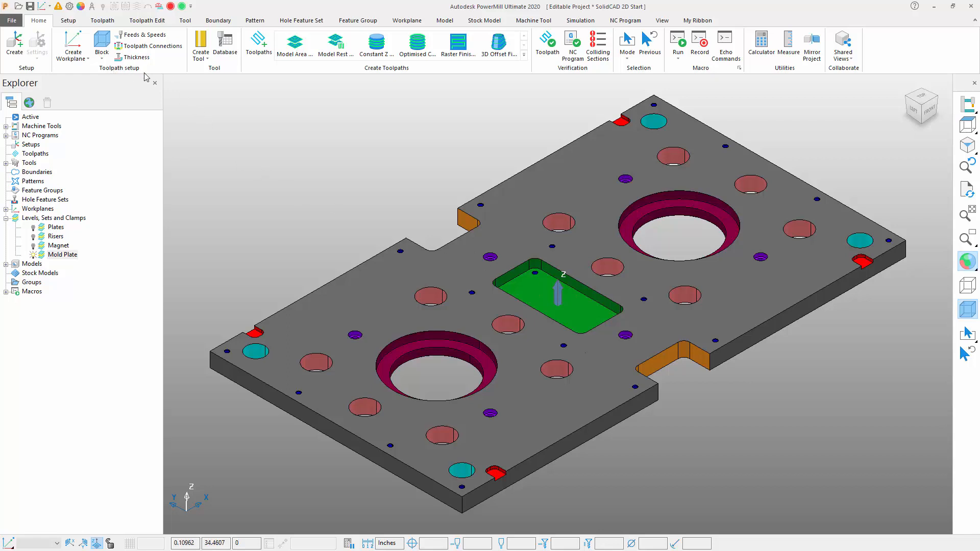
{"action": "left_click", "coordinate": [72, 47]}
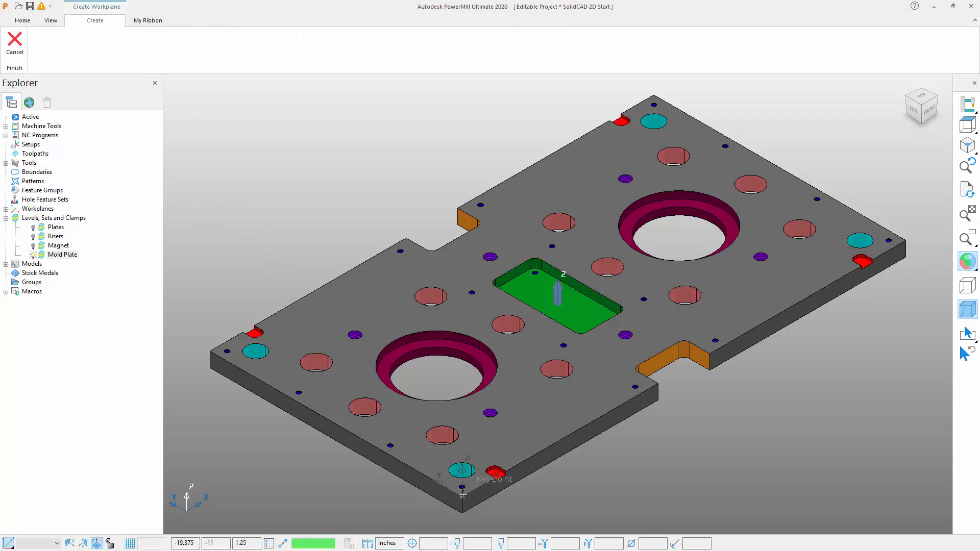
{"action": "left_click", "coordinate": [462, 495]}
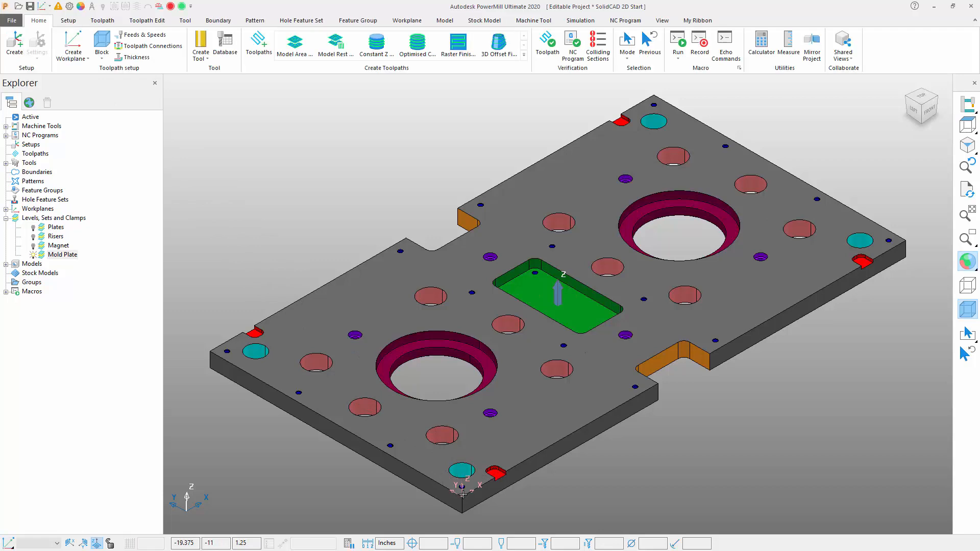
- Rename the new corner workplane as G54
{"action": "double_click", "coordinate": [13, 210]}
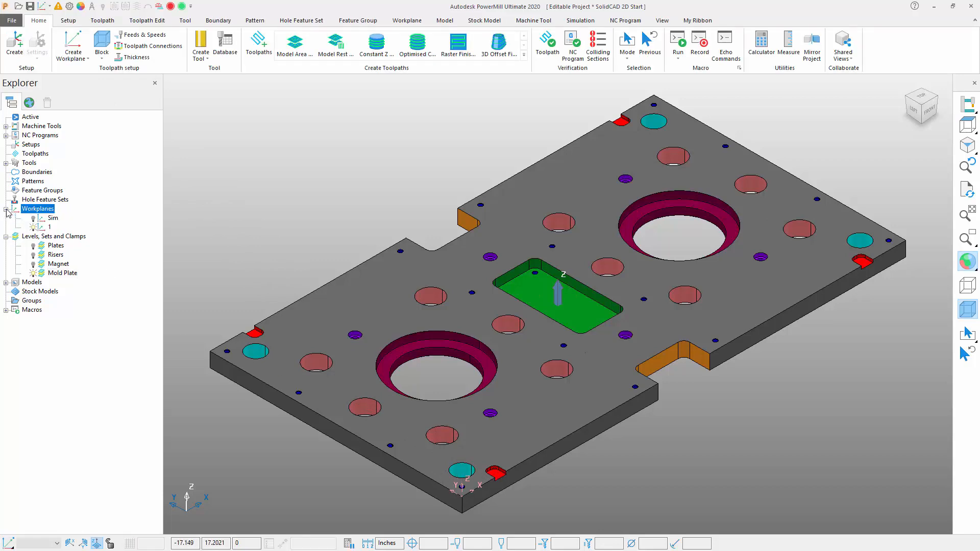
{"action": "double_click", "coordinate": [49, 227]}
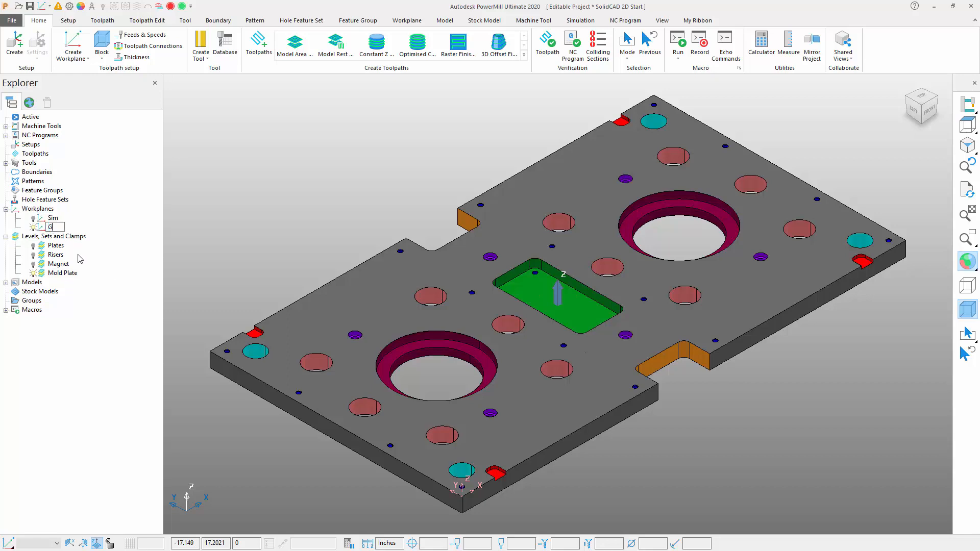
{"action": "type", "text": "G54"}
{"action": "key", "text": "Return"}
- Activate the G54 workplane and hide the global transform axes at the plate's centre
{"action": "right_click", "coordinate": [46, 228]}
{"action": "left_click", "coordinate": [69, 276]}
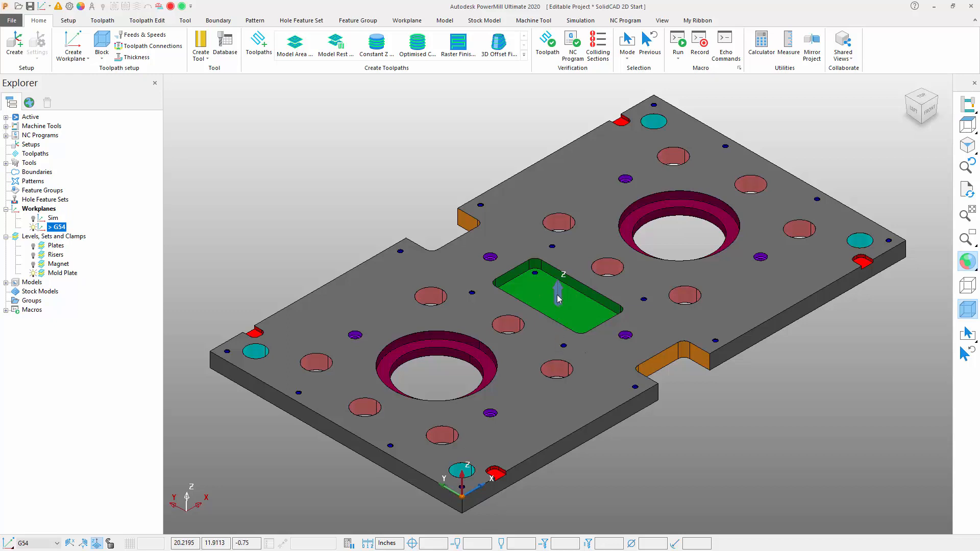
{"action": "right_click", "coordinate": [398, 183]}
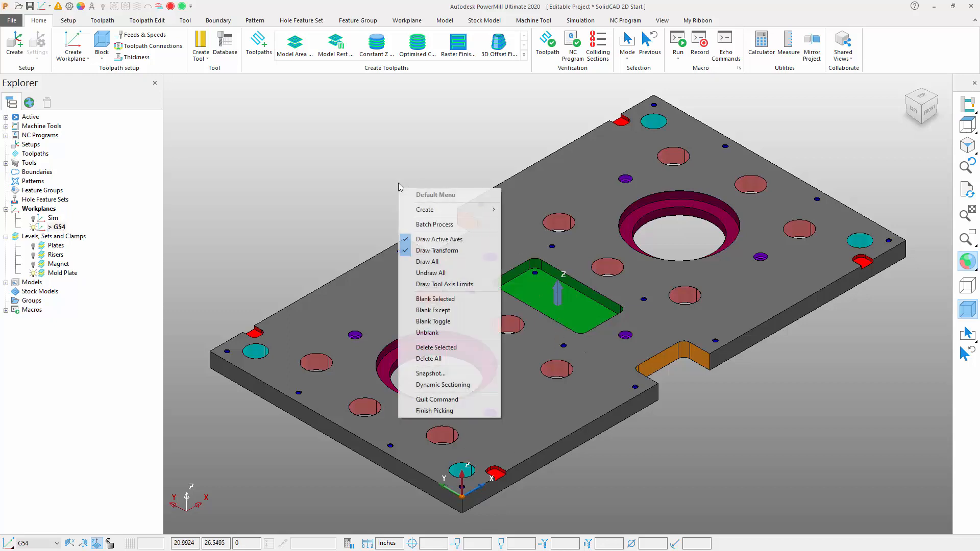
{"action": "left_click", "coordinate": [421, 252]}
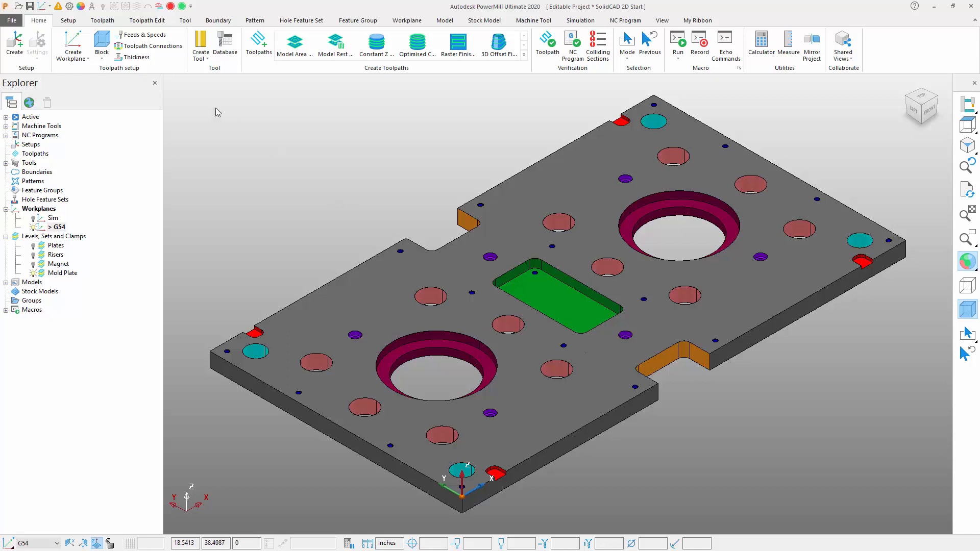
- Define the stock block by triangles, loading Stock.dmt from the parts folder, and accept it
{"action": "left_click", "coordinate": [103, 45]}
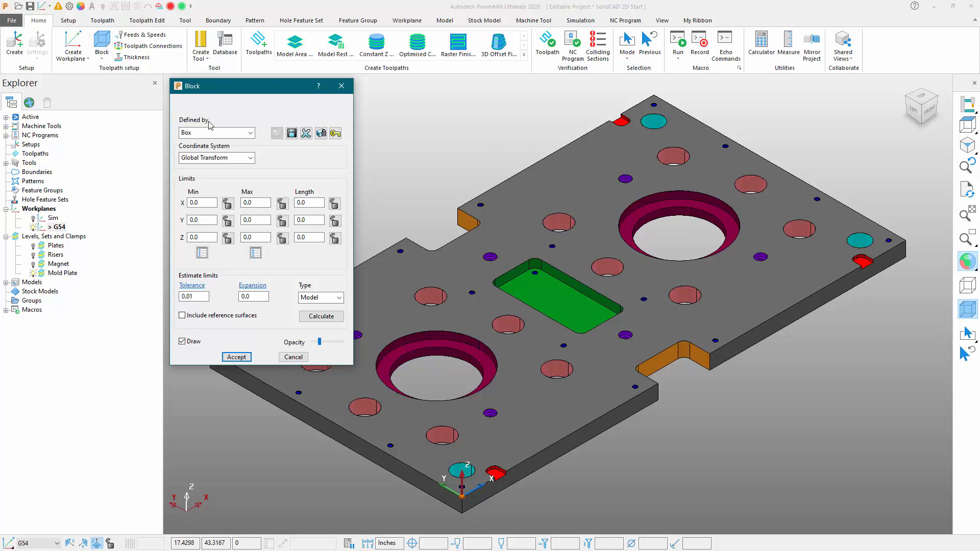
{"action": "left_click", "coordinate": [250, 133]}
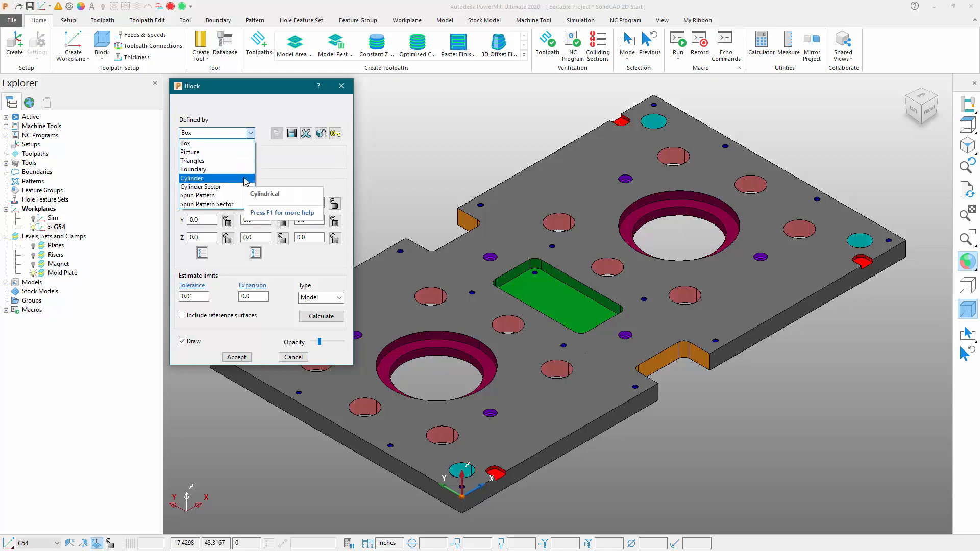
{"action": "left_click", "coordinate": [191, 162]}
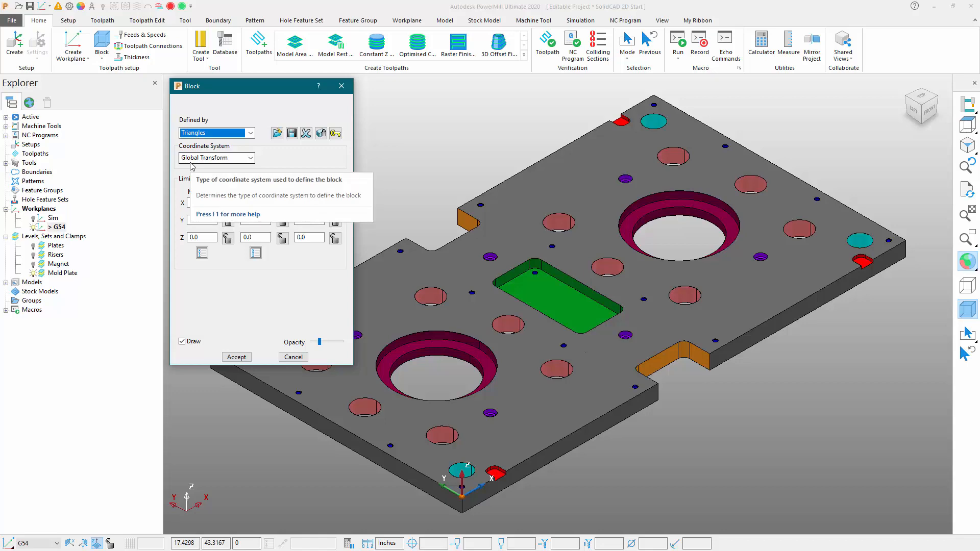
{"action": "left_click", "coordinate": [277, 133]}
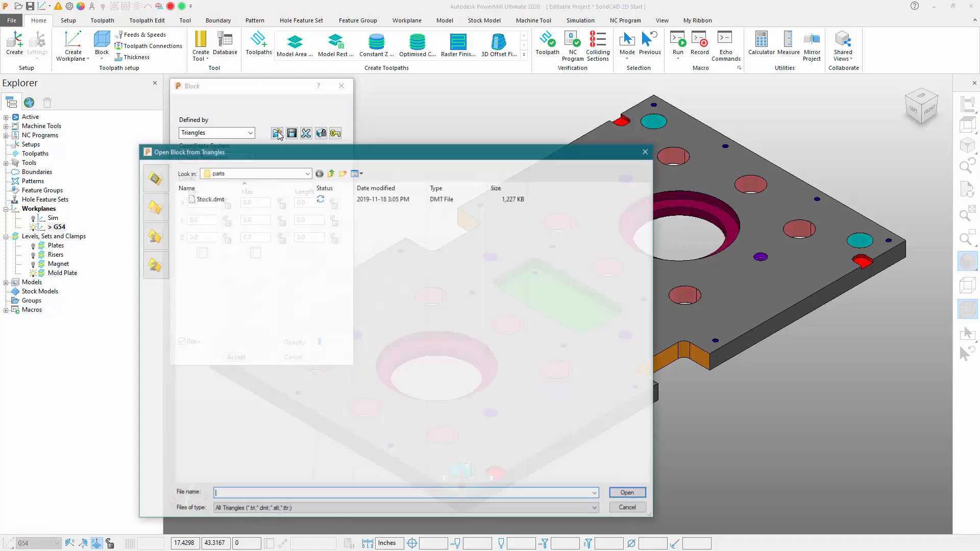
{"action": "left_click", "coordinate": [203, 199]}
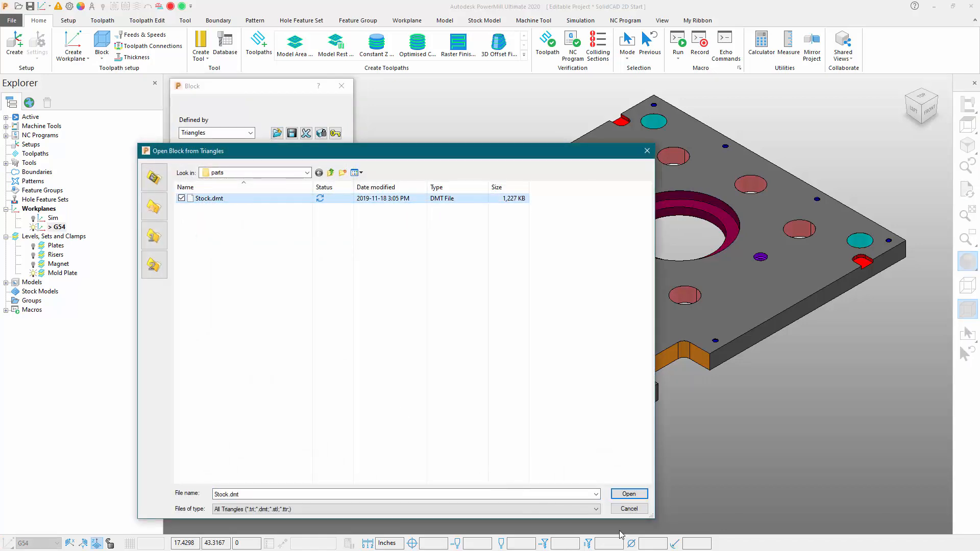
{"action": "left_click", "coordinate": [633, 494]}
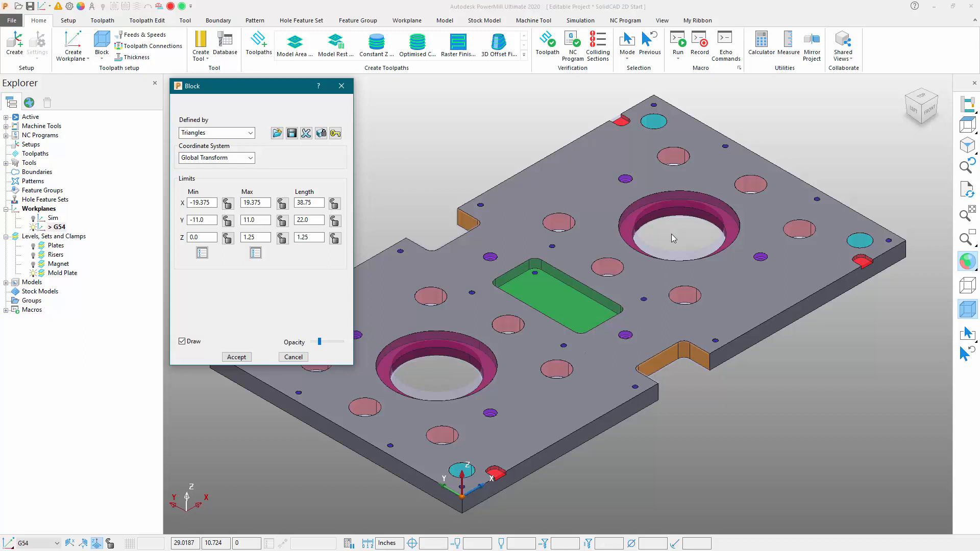
{"action": "left_click", "coordinate": [236, 357]}
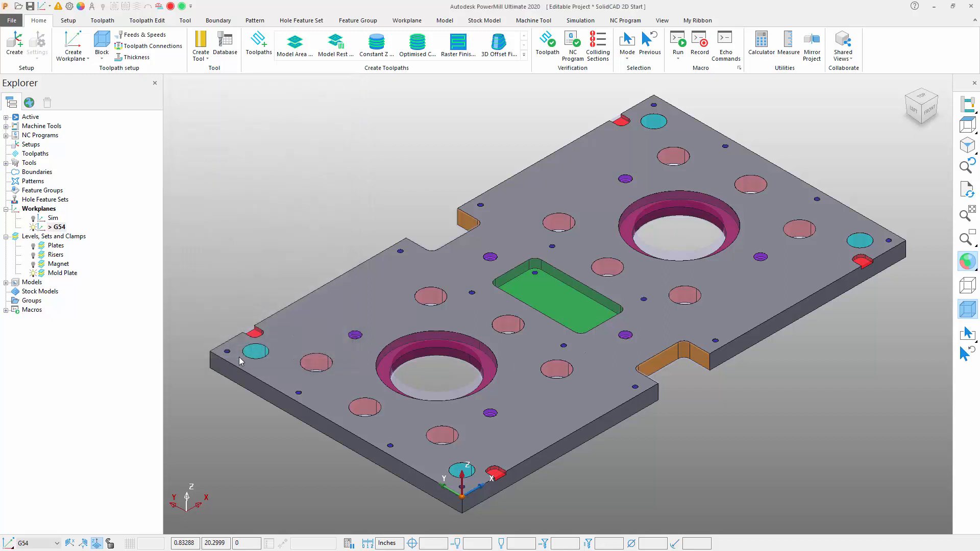
- Calculate the safe area's rapid and plunge heights from the block and model for the toolpath connections, and accept them
{"action": "left_click", "coordinate": [132, 48]}
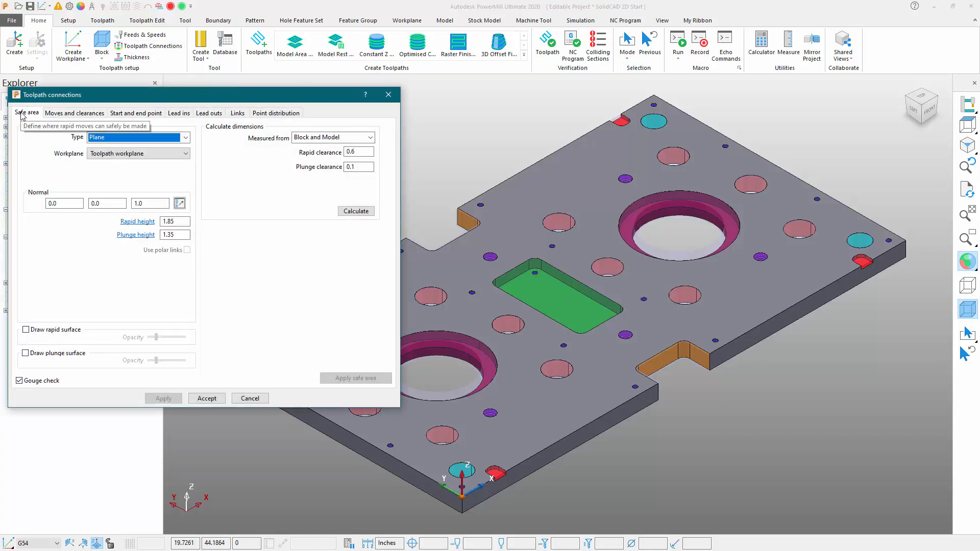
{"action": "left_click", "coordinate": [355, 212]}
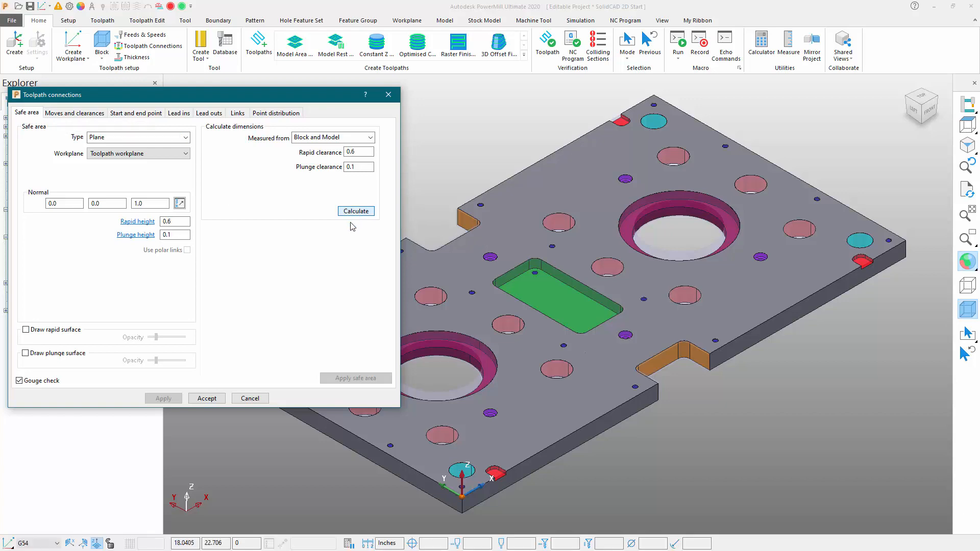
{"action": "left_click", "coordinate": [207, 398]}
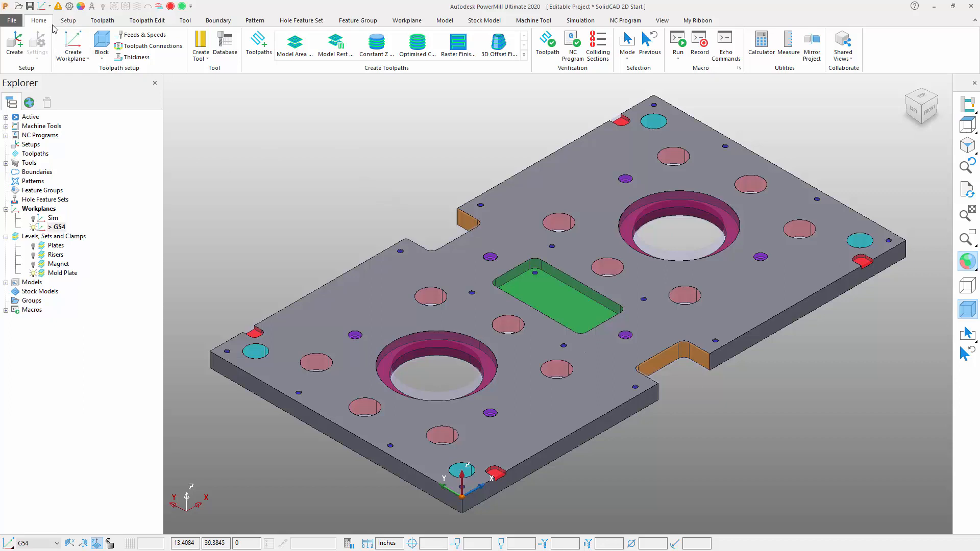
- Select the whole mold plate and create compound hole features from the model, finding holes going down along the active workplane
{"action": "left_click", "coordinate": [304, 22]}
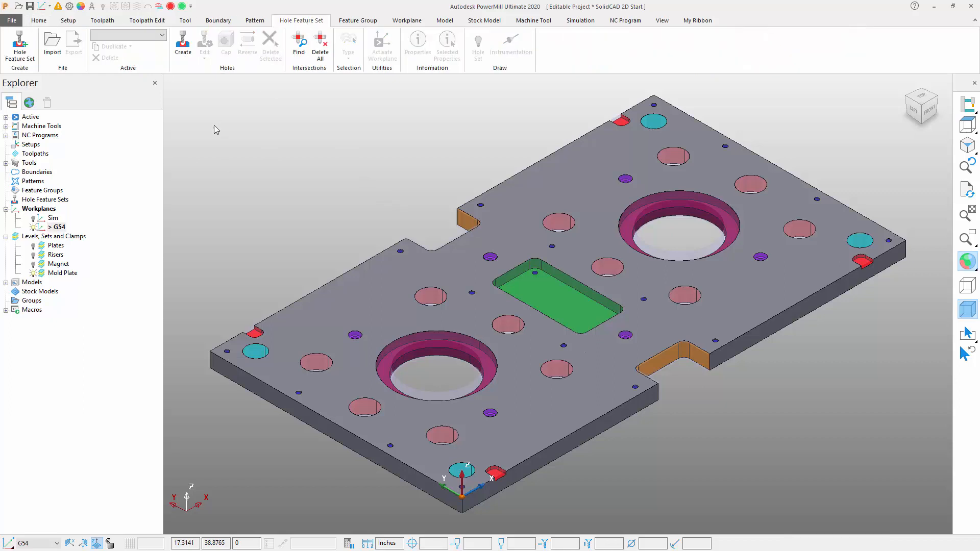
{"action": "mouse_move", "coordinate": [201, 87]}
{"action": "left_mouse_down"}
{"action": "mouse_move", "coordinate": [441, 277]}
{"action": "mouse_move", "coordinate": [836, 470]}
{"action": "mouse_move", "coordinate": [926, 497]}
{"action": "left_mouse_up"}
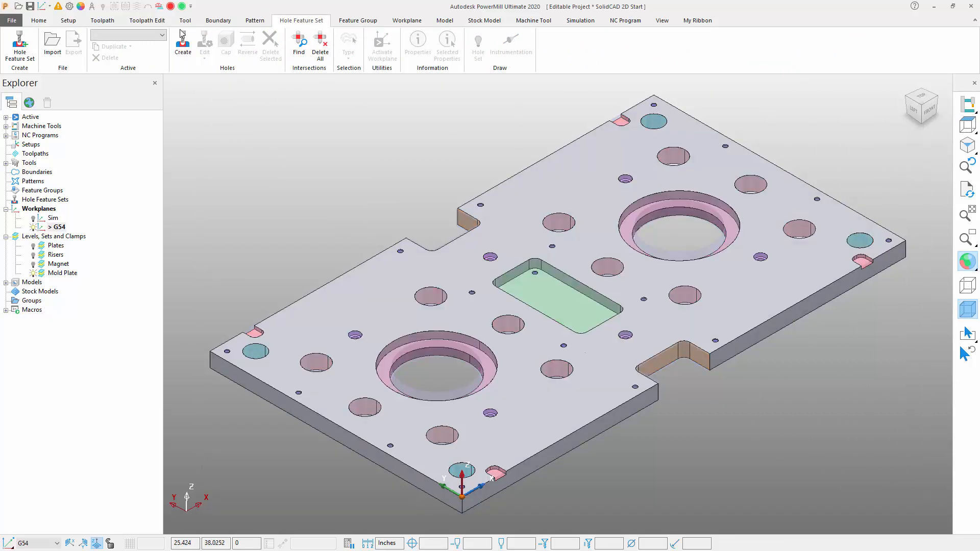
{"action": "left_click", "coordinate": [183, 47]}
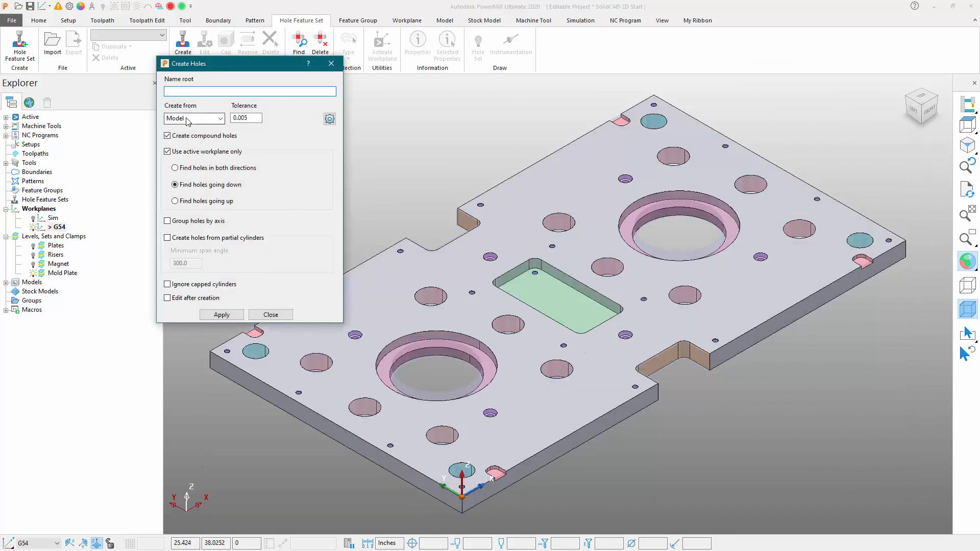
{"action": "left_click", "coordinate": [221, 315]}
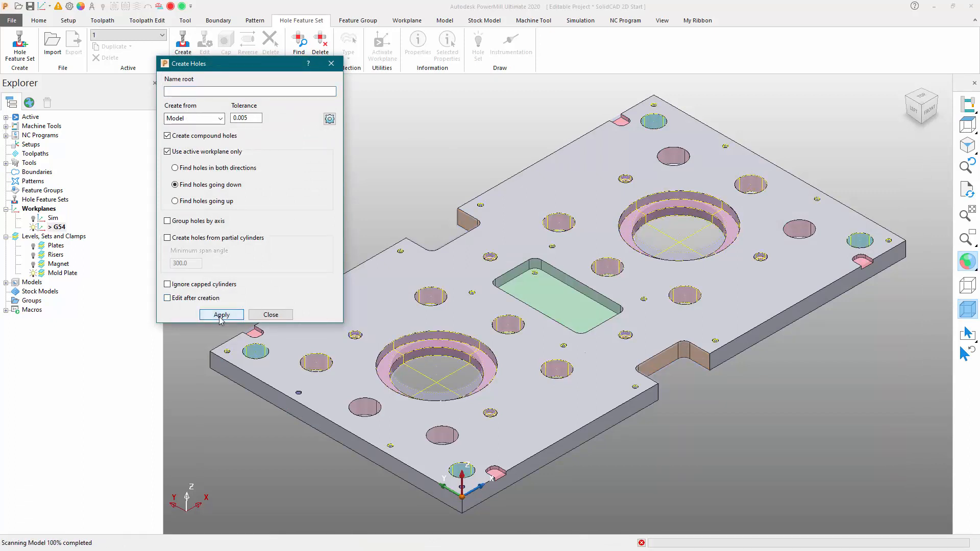
{"action": "left_click", "coordinate": [271, 314]}
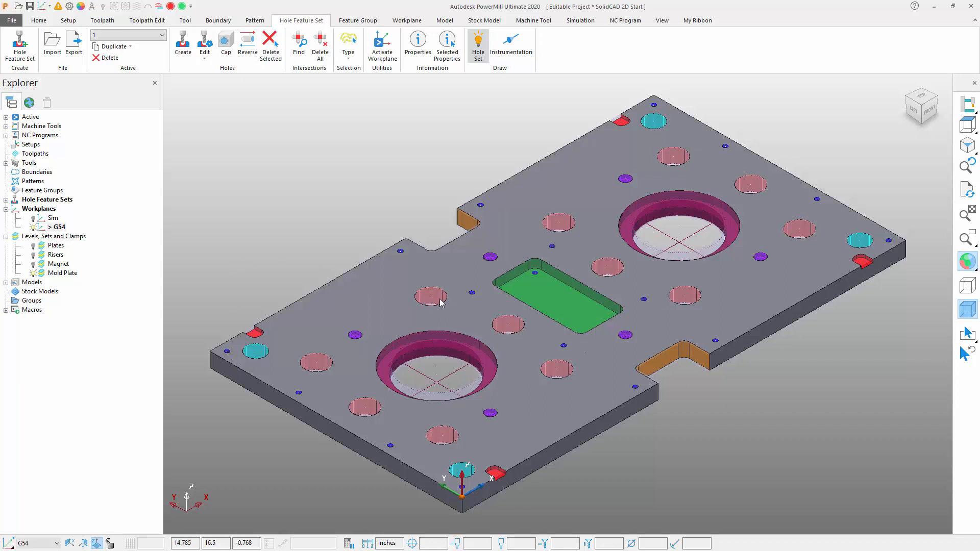
- Activate the 1.25in 118TR indexable tool
{"action": "left_click", "coordinate": [6, 163]}
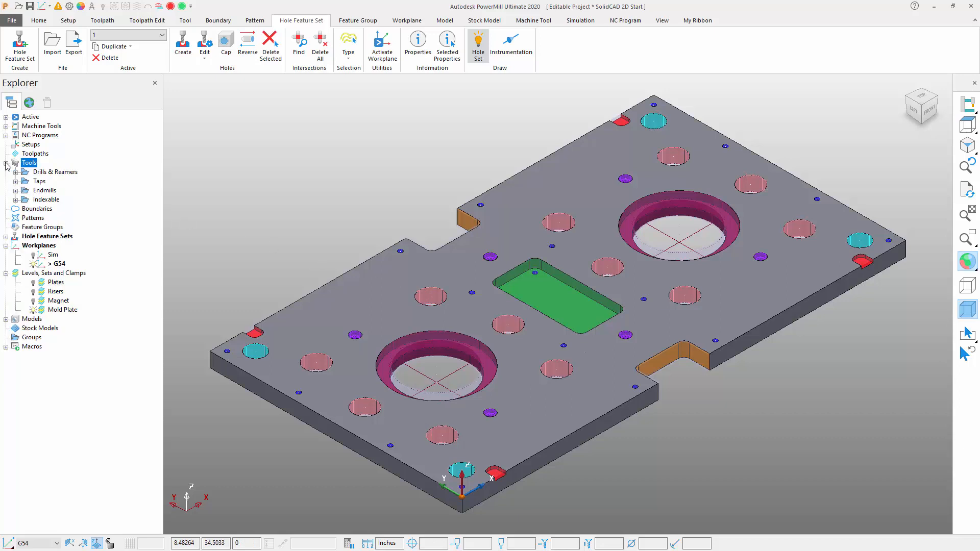
{"action": "left_click", "coordinate": [15, 199]}
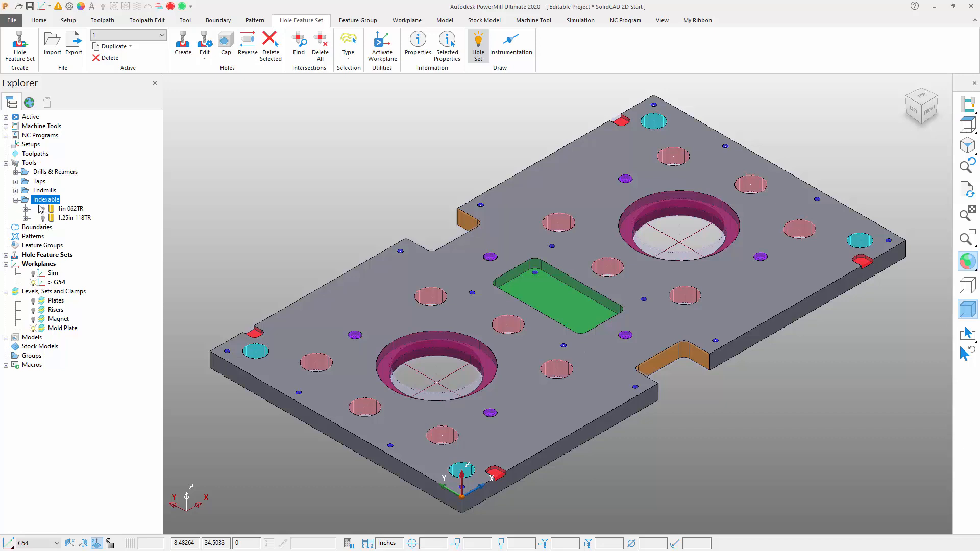
{"action": "left_click", "coordinate": [77, 219]}
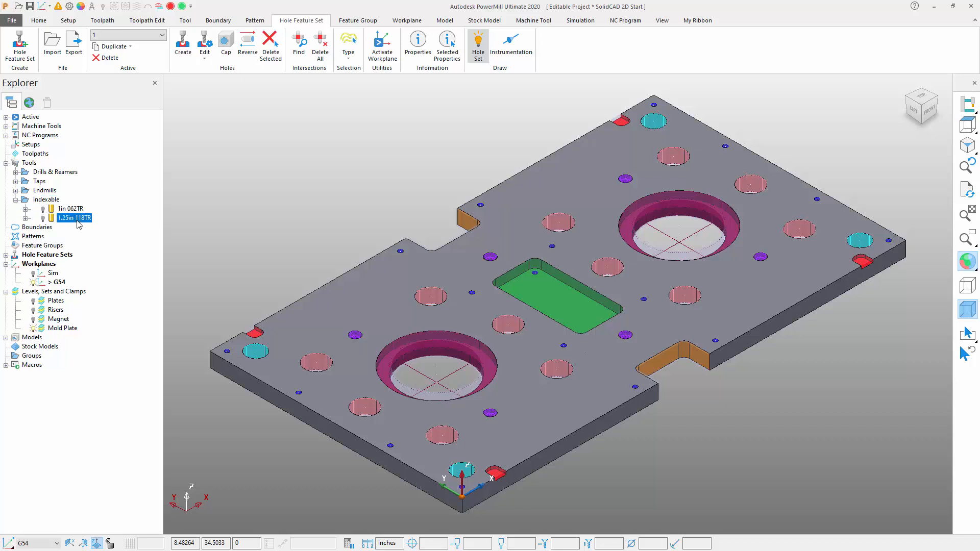
{"action": "right_click", "coordinate": [79, 225]}
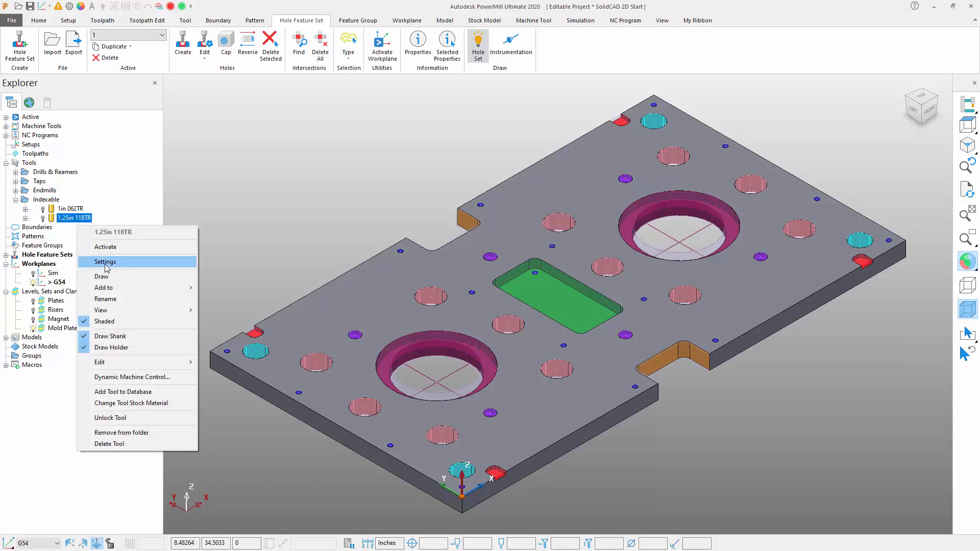
{"action": "left_click", "coordinate": [109, 248]}
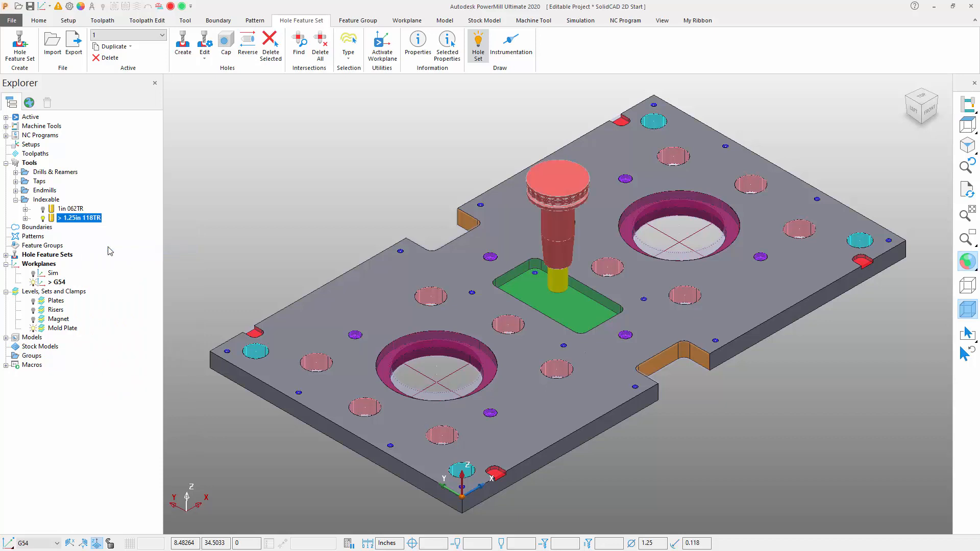
- Start a new drilling toolpath using the Helical strategy
{"action": "left_click", "coordinate": [39, 21]}
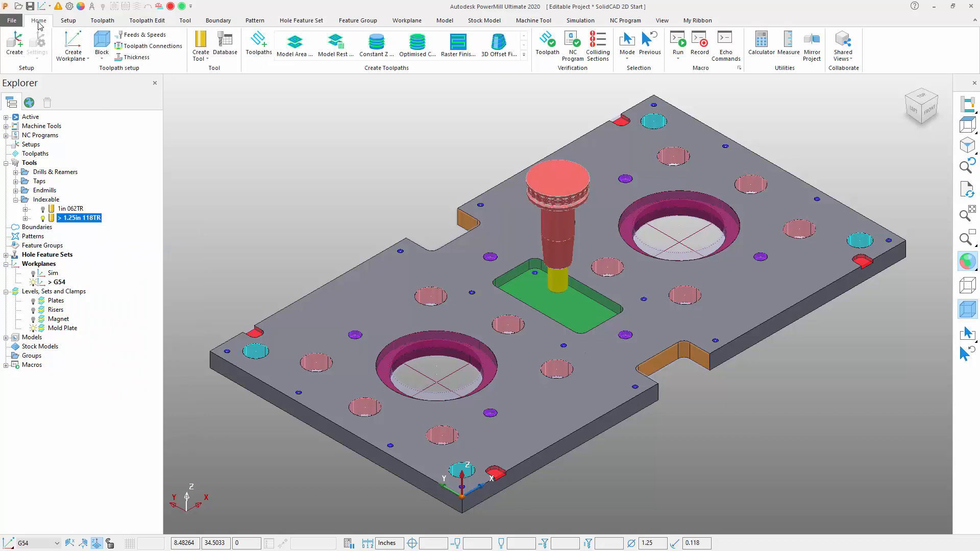
{"action": "left_click", "coordinate": [256, 45]}
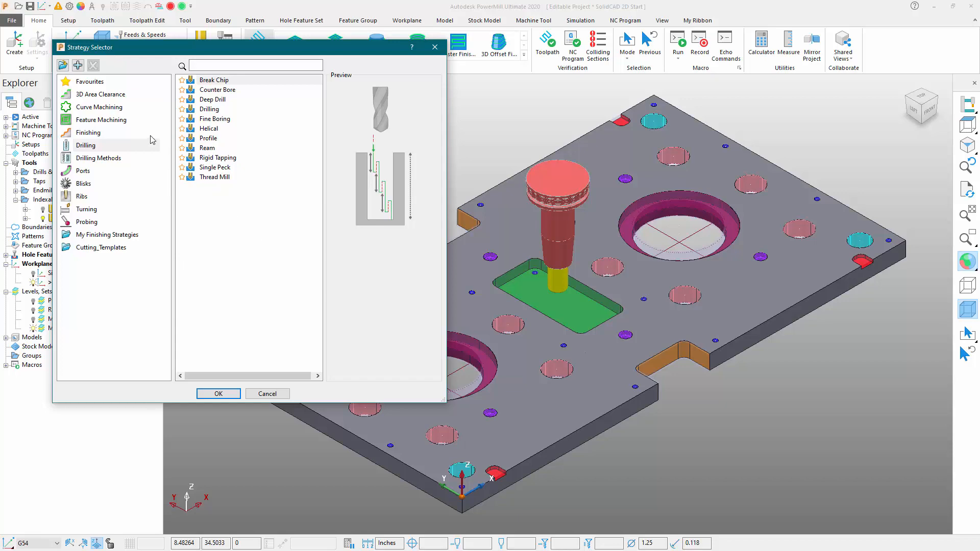
{"action": "left_click", "coordinate": [87, 95]}
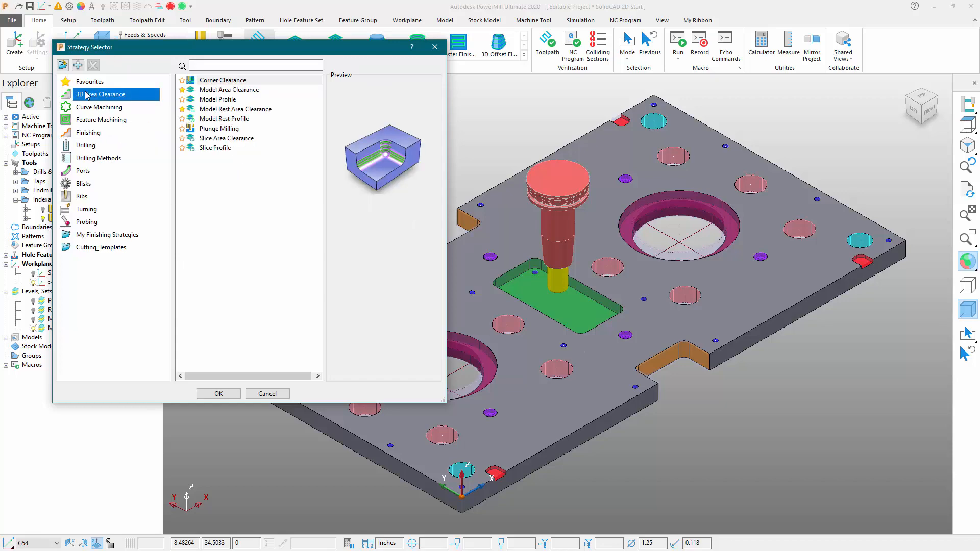
{"action": "left_click", "coordinate": [88, 132]}
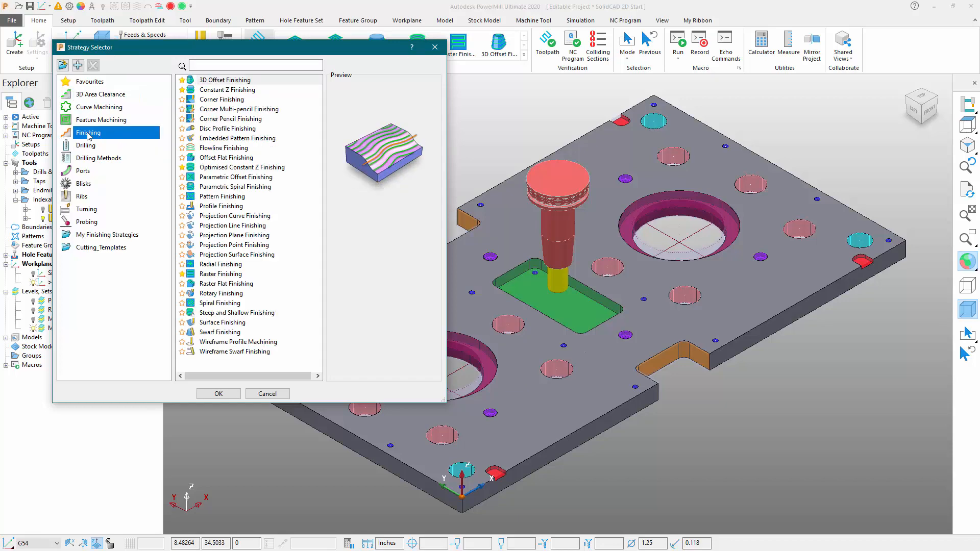
{"action": "left_click", "coordinate": [80, 212]}
{"action": "left_click", "coordinate": [83, 225]}
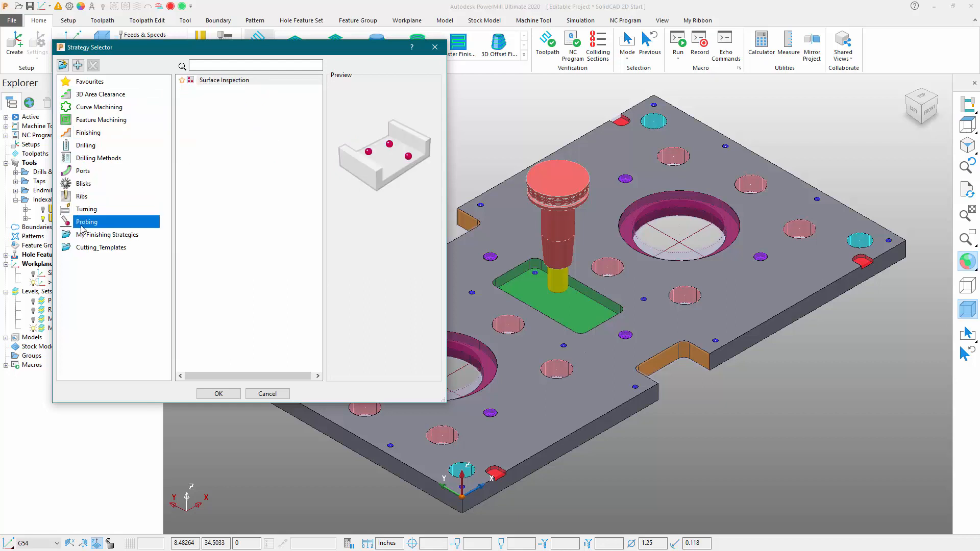
{"action": "left_click", "coordinate": [84, 213]}
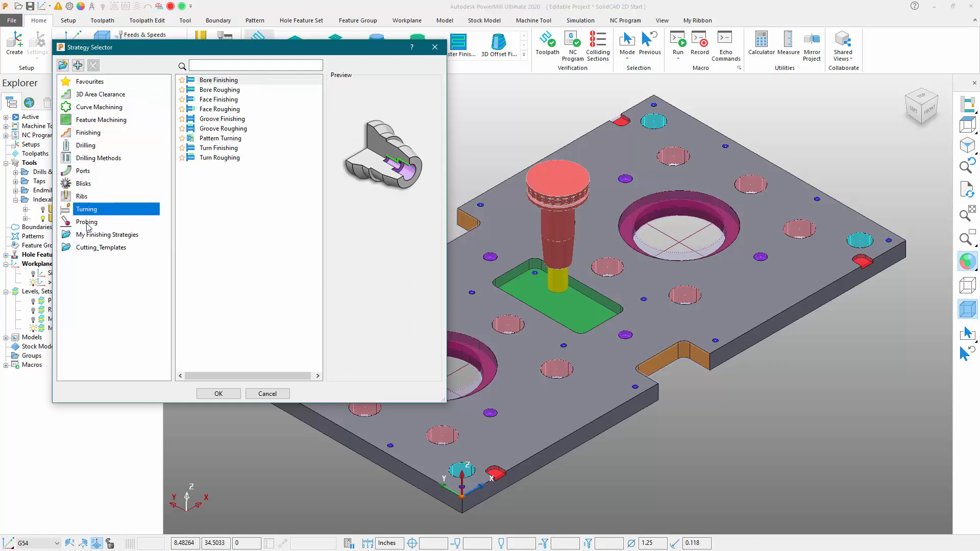
{"action": "left_click", "coordinate": [89, 226]}
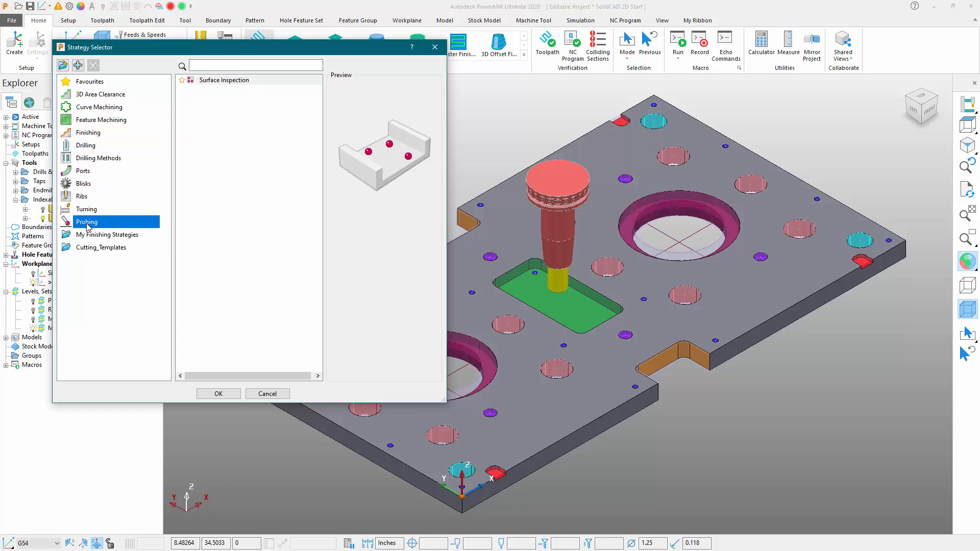
{"action": "left_click", "coordinate": [79, 148]}
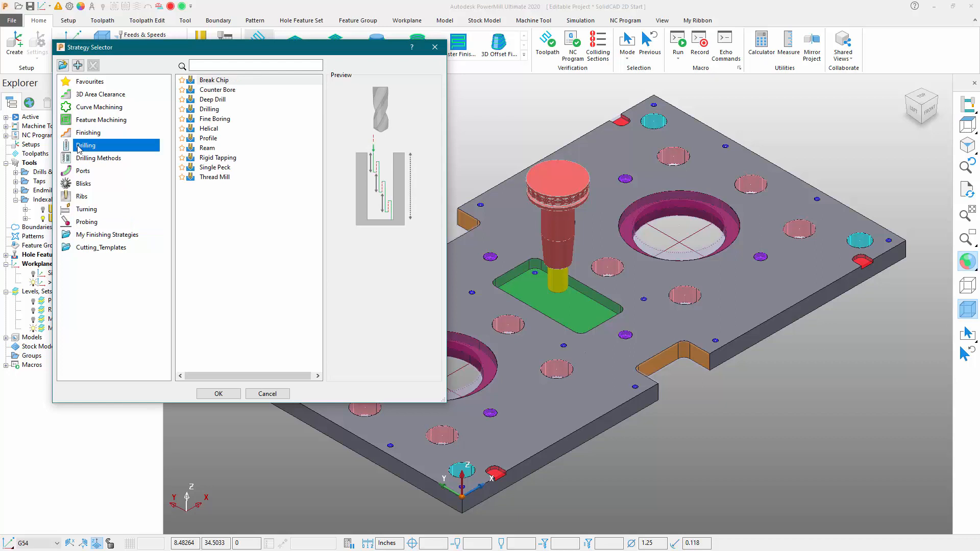
{"action": "left_click", "coordinate": [208, 131]}
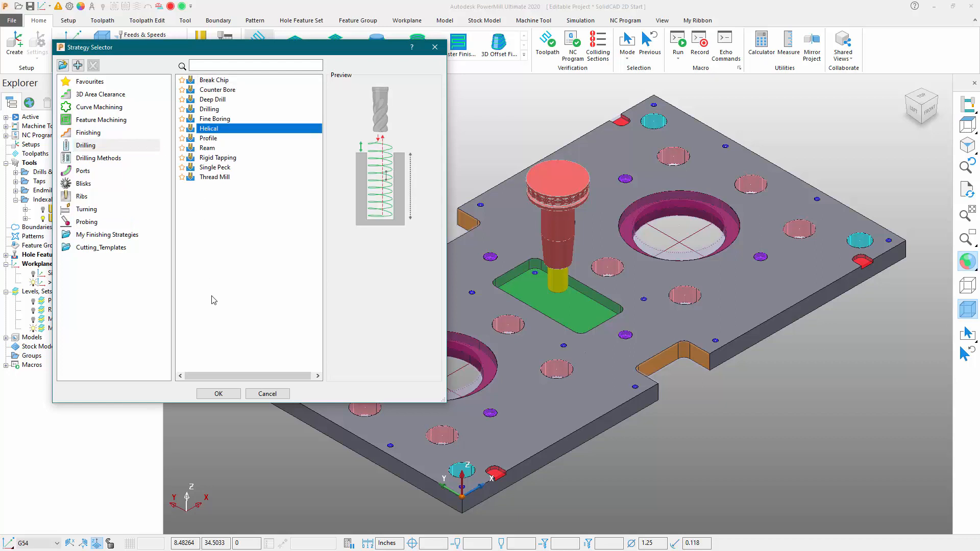
{"action": "left_click", "coordinate": [221, 394]}
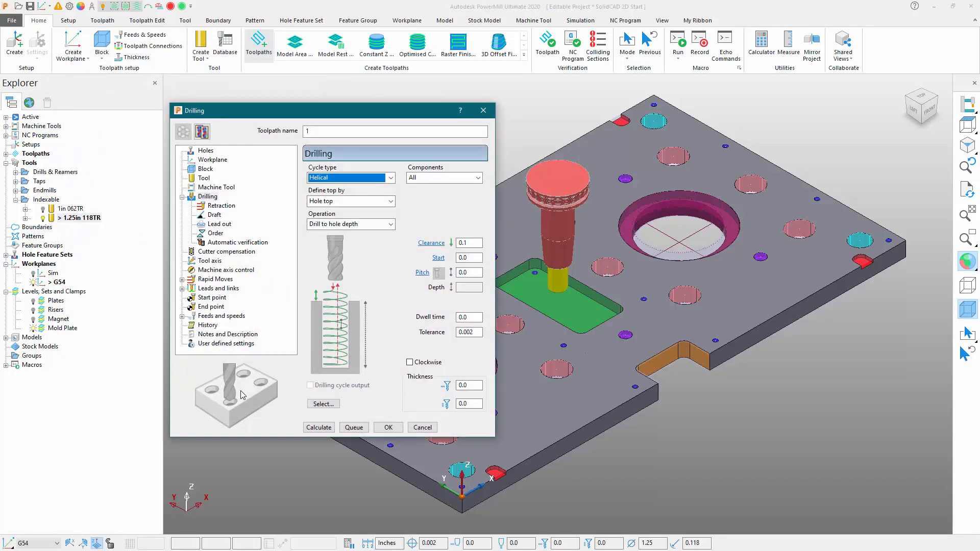
- Name the toolpath Pink_Helical, set its operation to Through hole and enter a pitch of 0.125 inches
{"action": "left_click", "coordinate": [313, 129]}
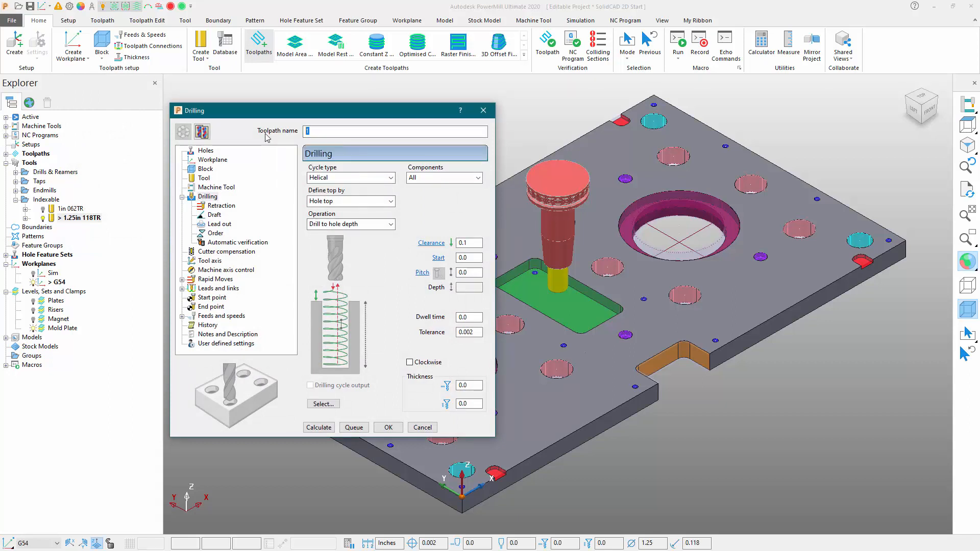
{"action": "type", "text": "Pink_Helical"}
{"action": "left_click", "coordinate": [327, 225]}
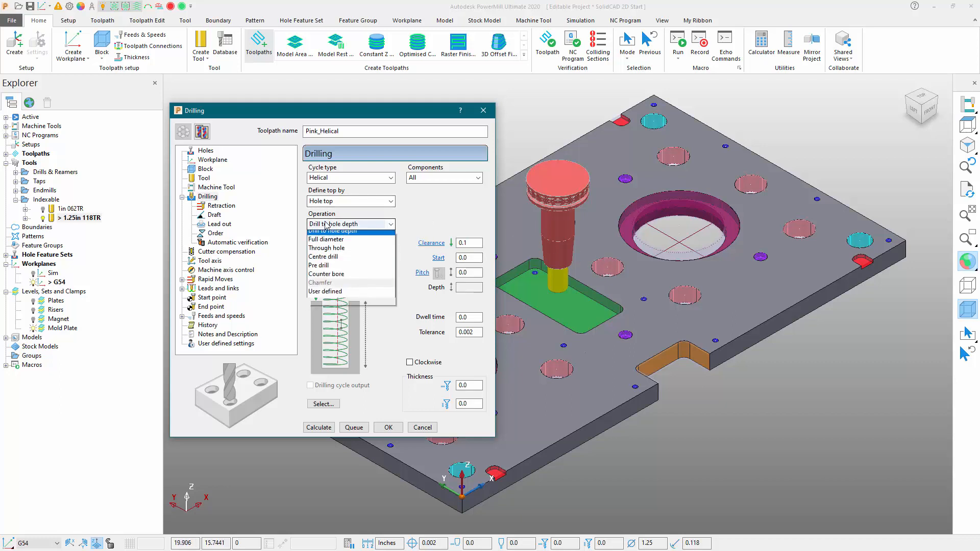
{"action": "left_click", "coordinate": [324, 252]}
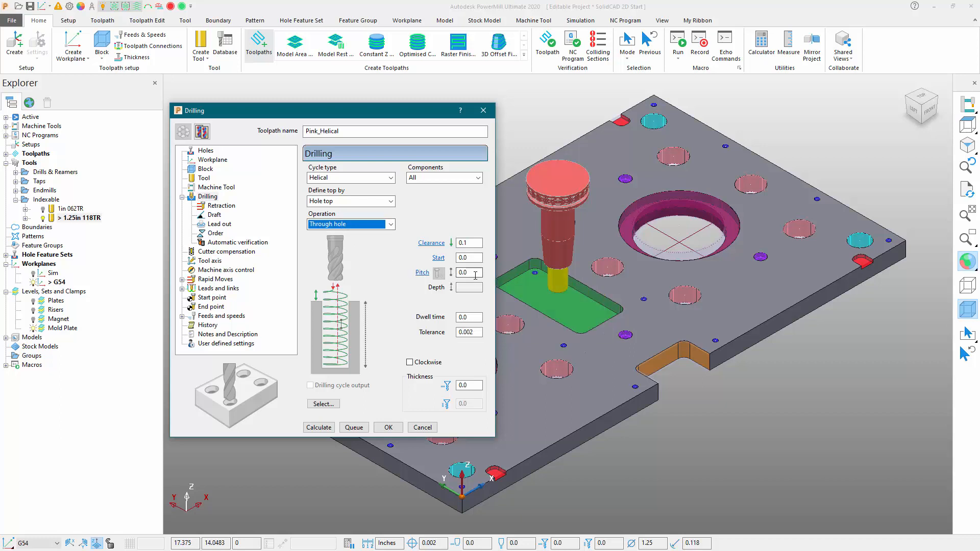
{"action": "left_click", "coordinate": [421, 274]}
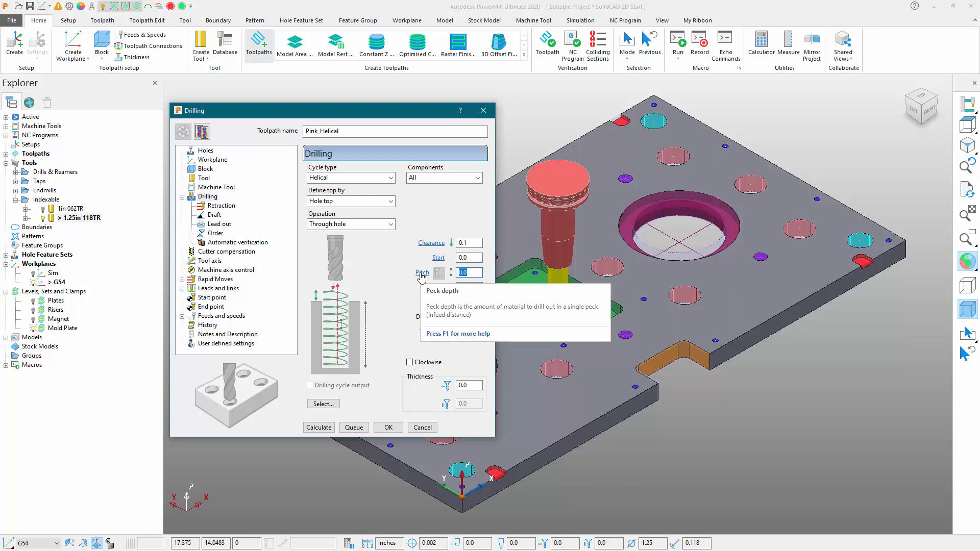
{"action": "type", "text": "0."}
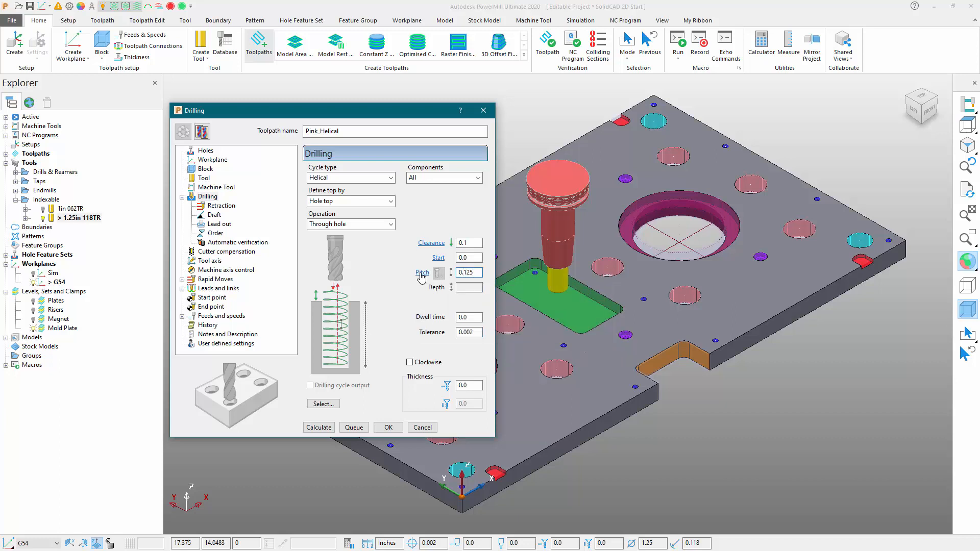
- Filter the hole features by colour to select the salmon holes, and calculate the helical toolpath for them
{"action": "left_click", "coordinate": [323, 404]}
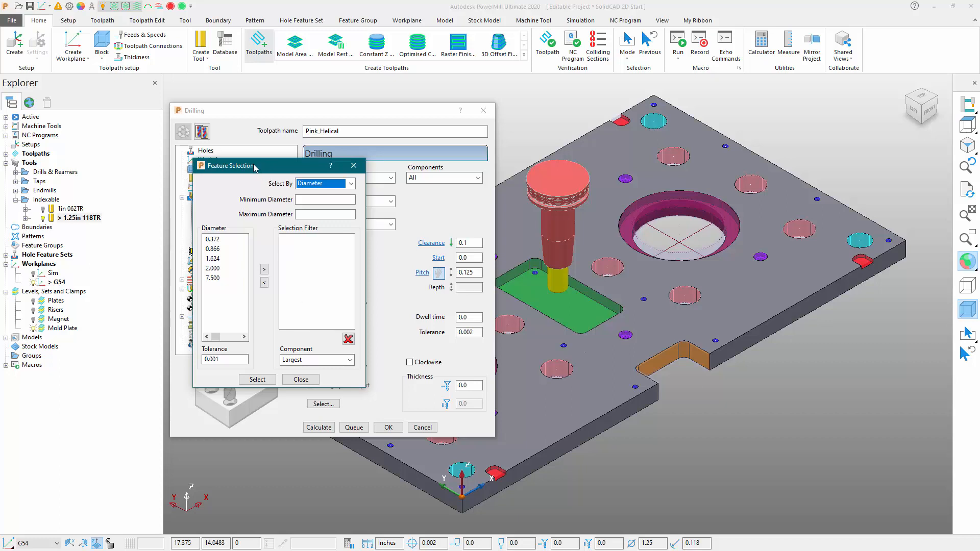
{"action": "left_click_drag", "start_coordinate": [253, 168], "coordinate": [241, 217]}
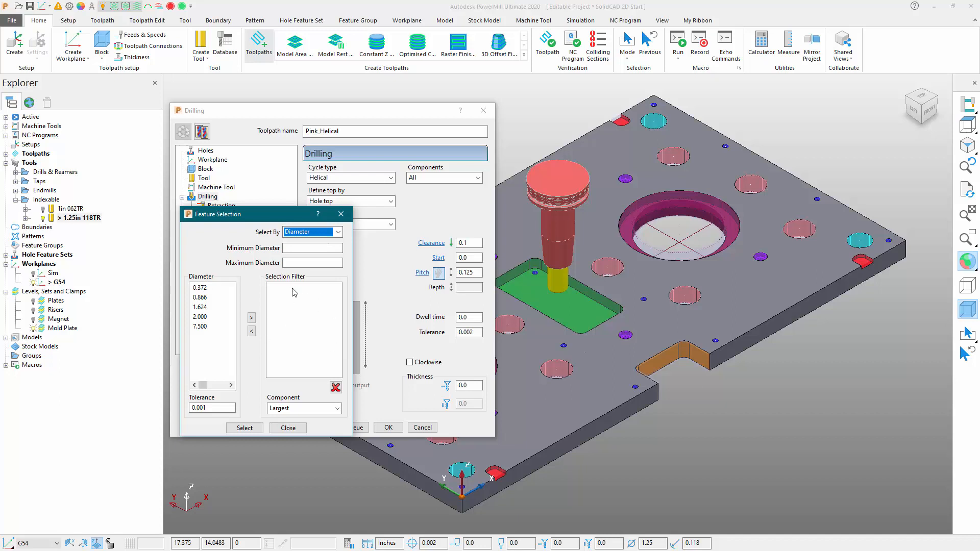
{"action": "left_click", "coordinate": [338, 232]}
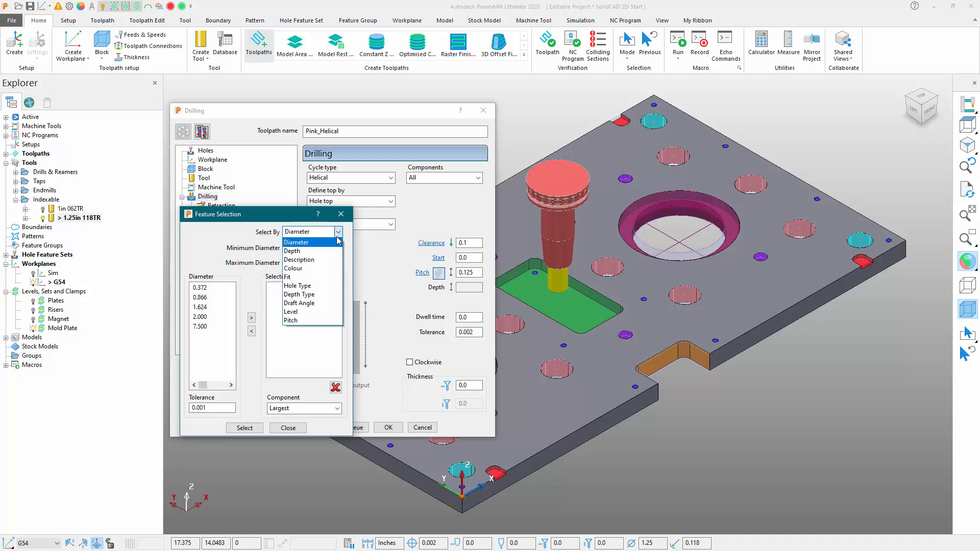
{"action": "left_click", "coordinate": [297, 269]}
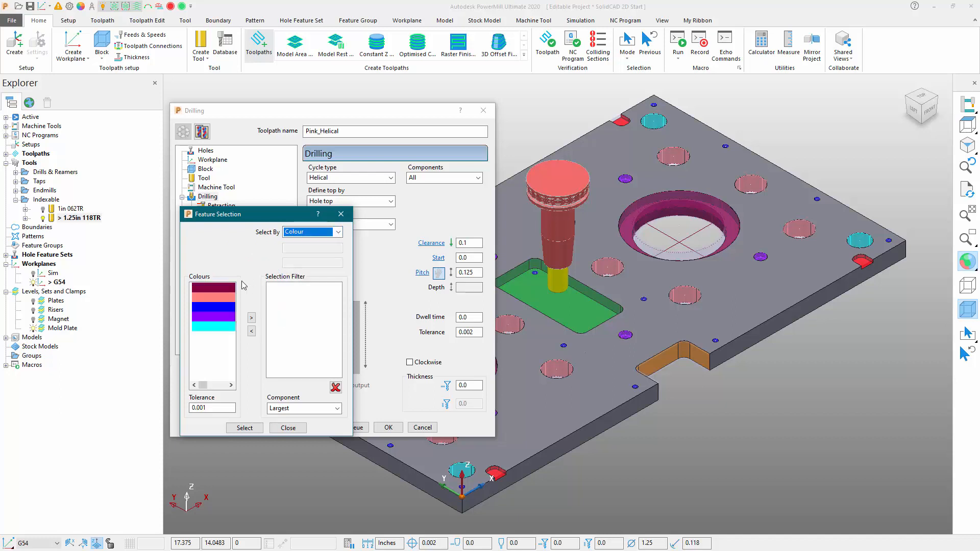
{"action": "left_click", "coordinate": [203, 298]}
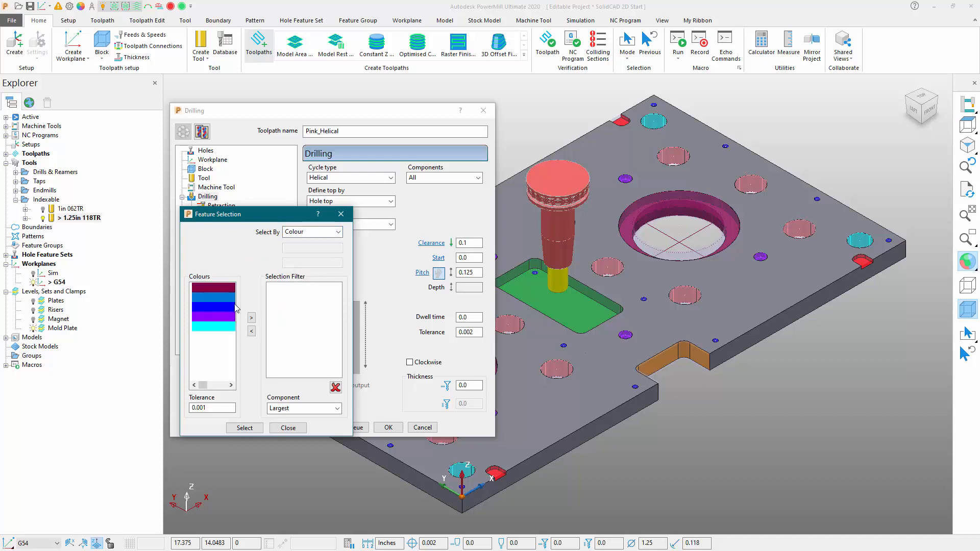
{"action": "left_click", "coordinate": [251, 318]}
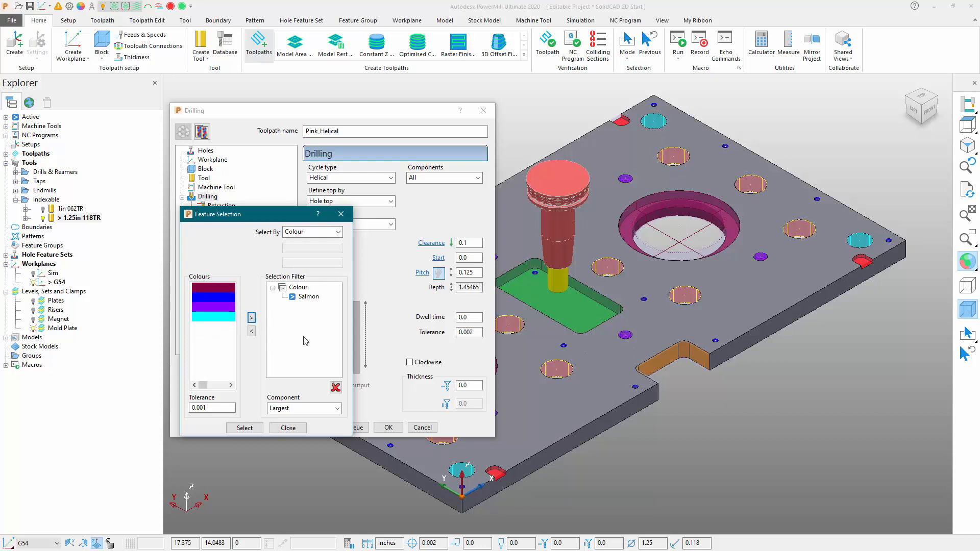
{"action": "left_click", "coordinate": [287, 429]}
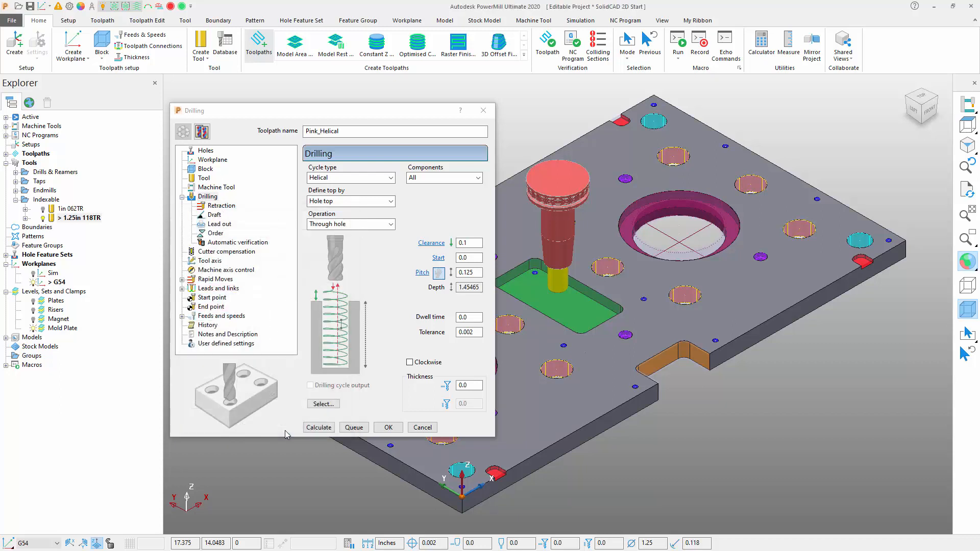
{"action": "left_click", "coordinate": [322, 429]}
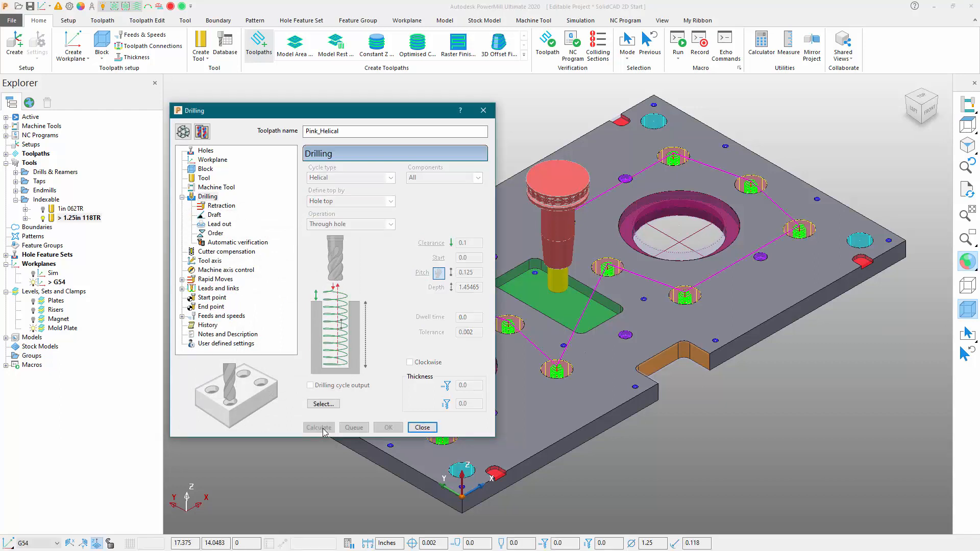
{"action": "left_click", "coordinate": [430, 430]}
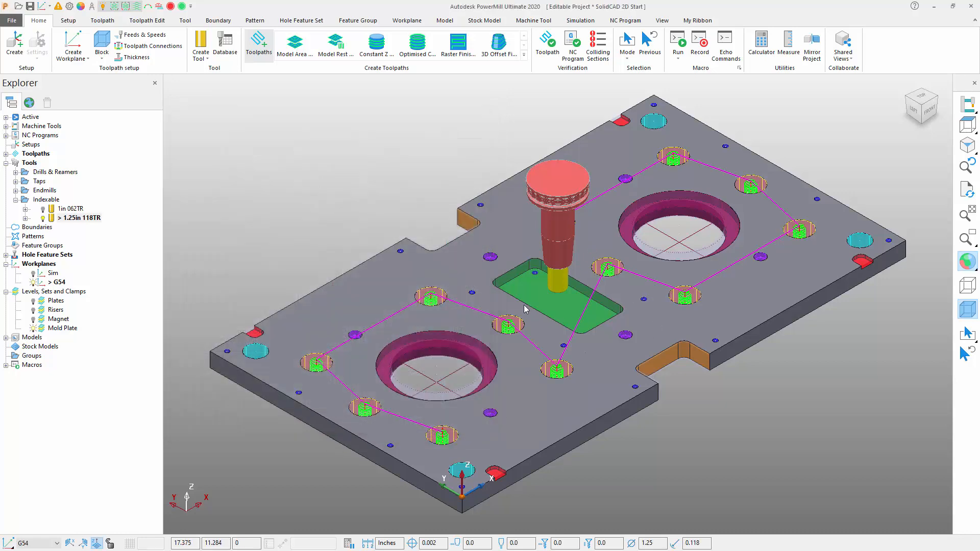
- Simulate the Pink_Helical toolpath from its start, pause it partway through, and return the simulation to the beginning
{"action": "left_click", "coordinate": [6, 154]}
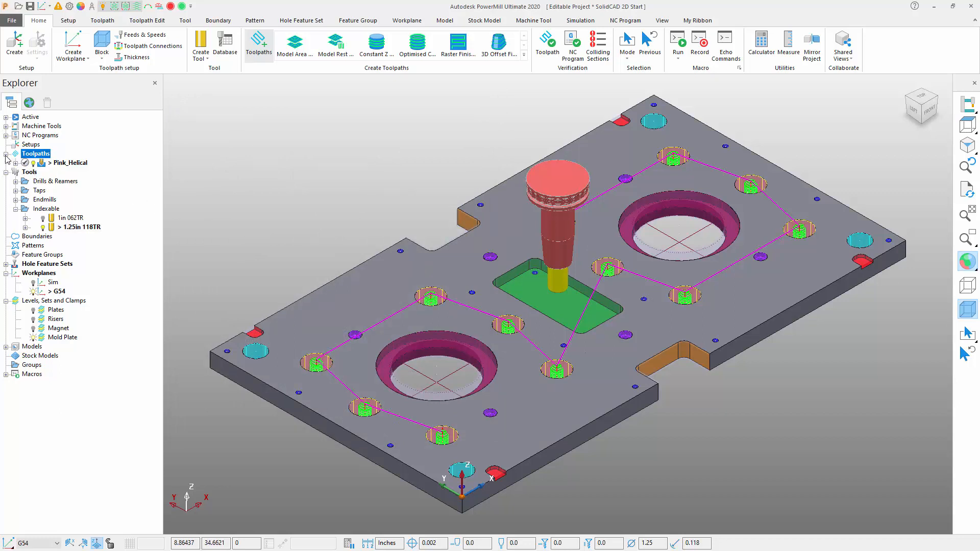
{"action": "right_click", "coordinate": [65, 169]}
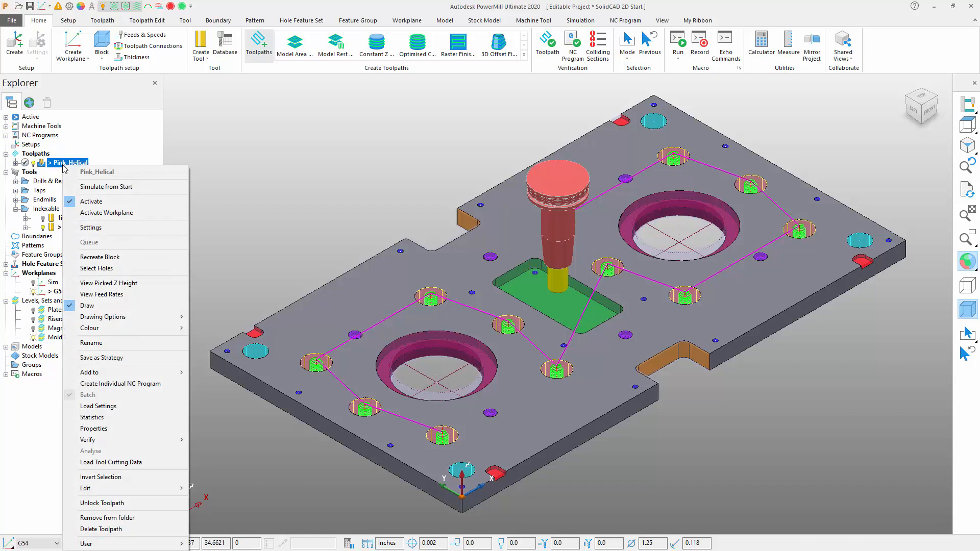
{"action": "left_click", "coordinate": [109, 187]}
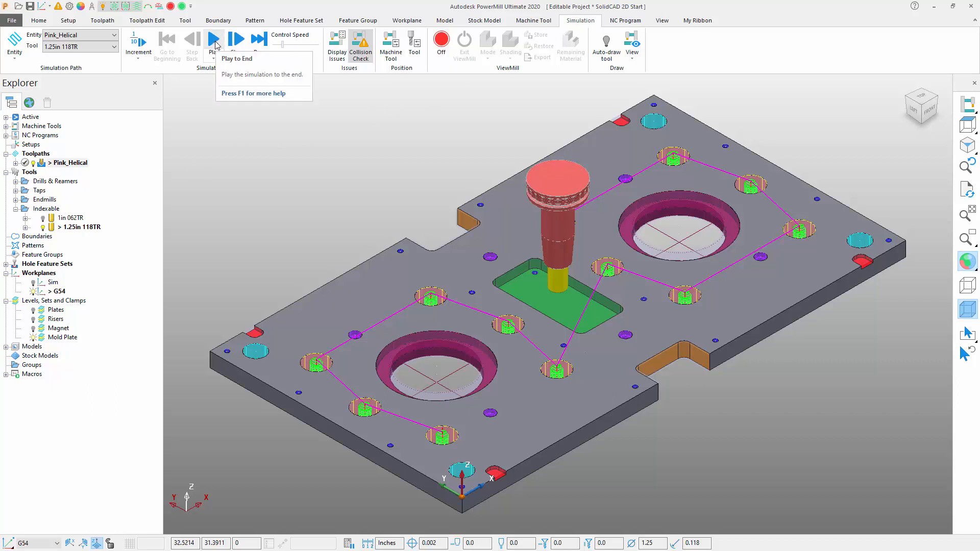
{"action": "left_click", "coordinate": [212, 40]}
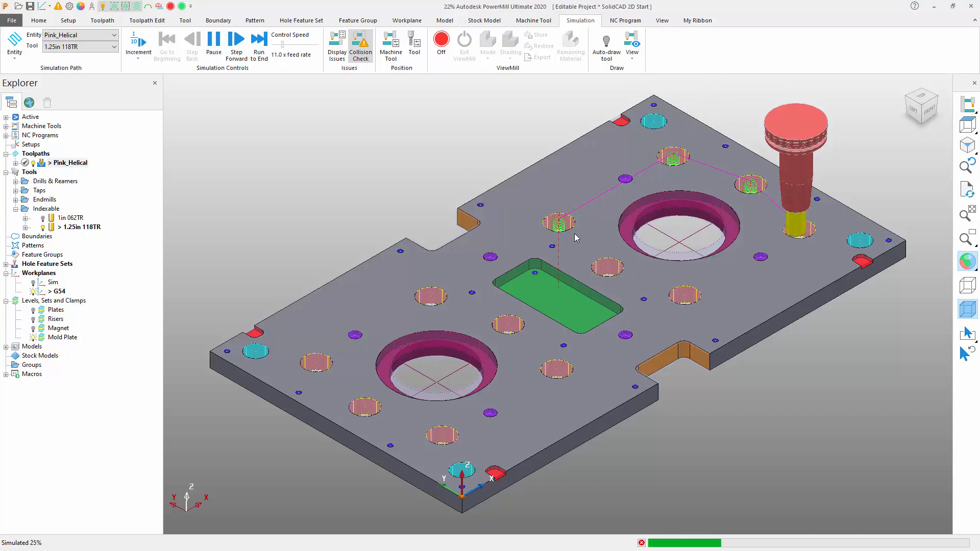
{"action": "left_click", "coordinate": [207, 48]}
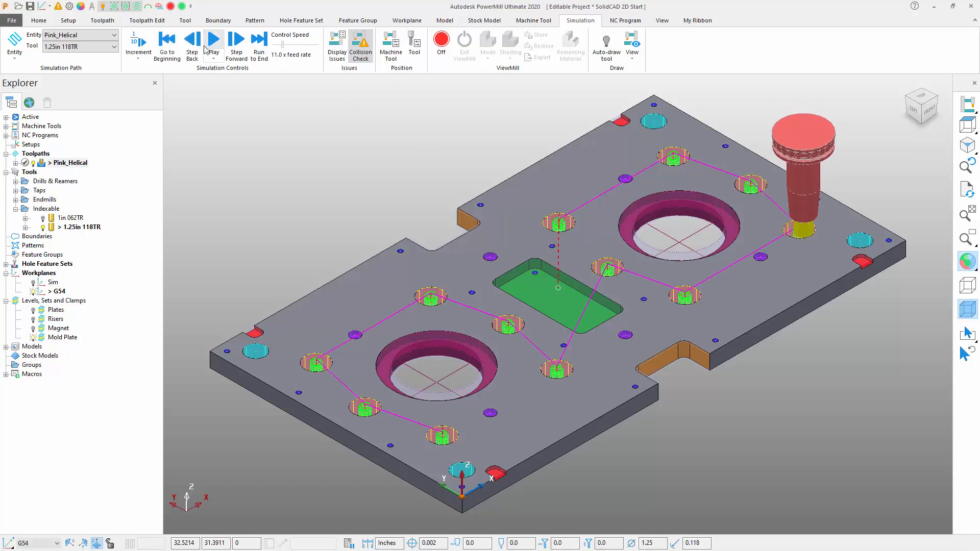
{"action": "left_click", "coordinate": [167, 46]}
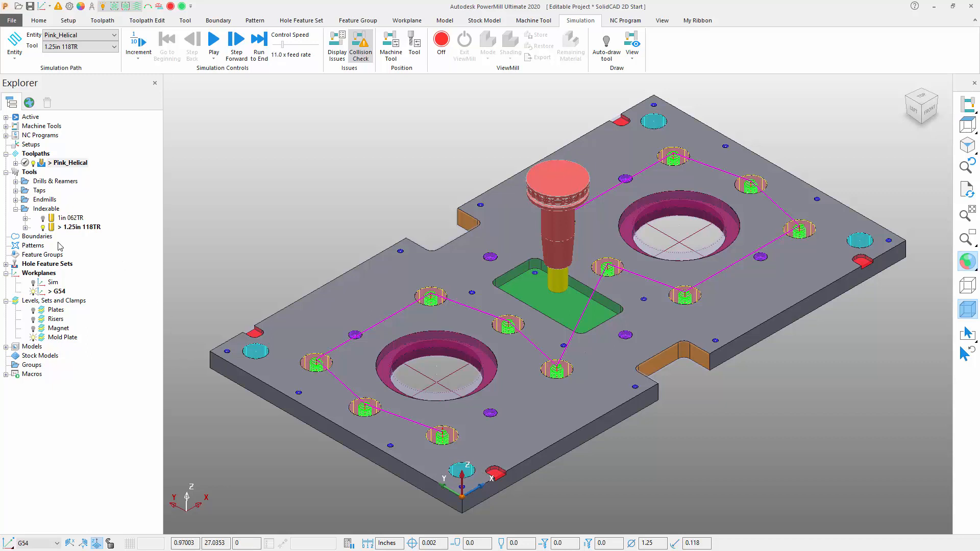
- Activate the 1in 062TR indexable tool and start a new drilling toolpath with the Helical strategy
{"action": "right_click", "coordinate": [62, 220]}
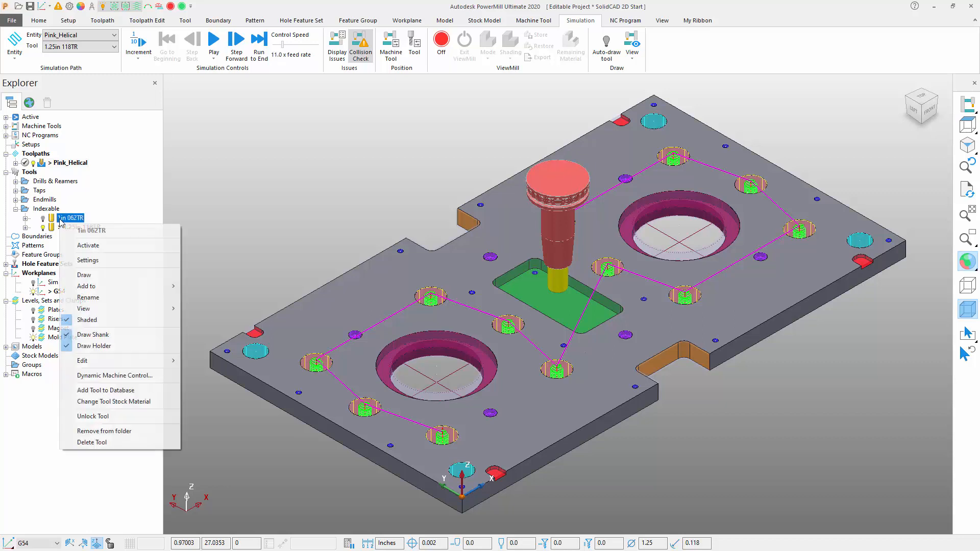
{"action": "left_click", "coordinate": [88, 245]}
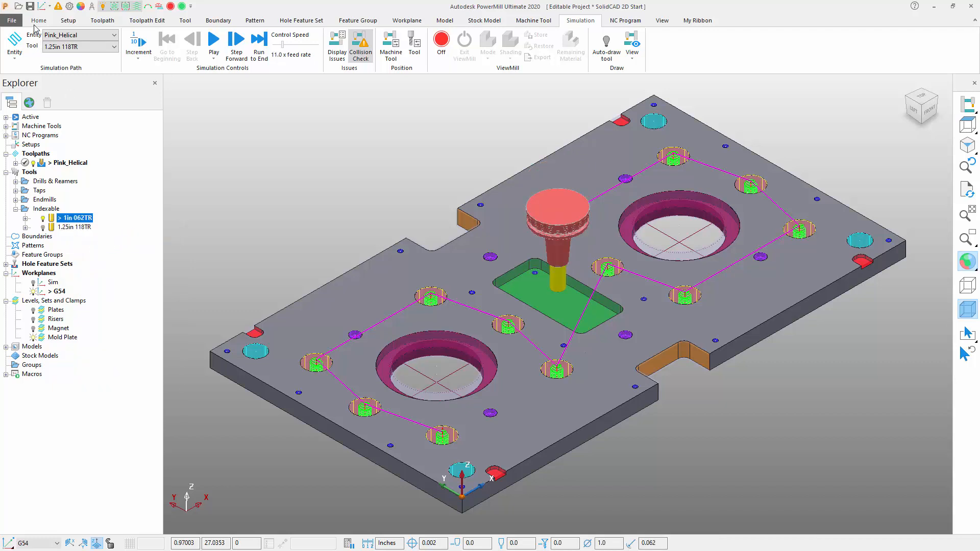
{"action": "left_click", "coordinate": [34, 25]}
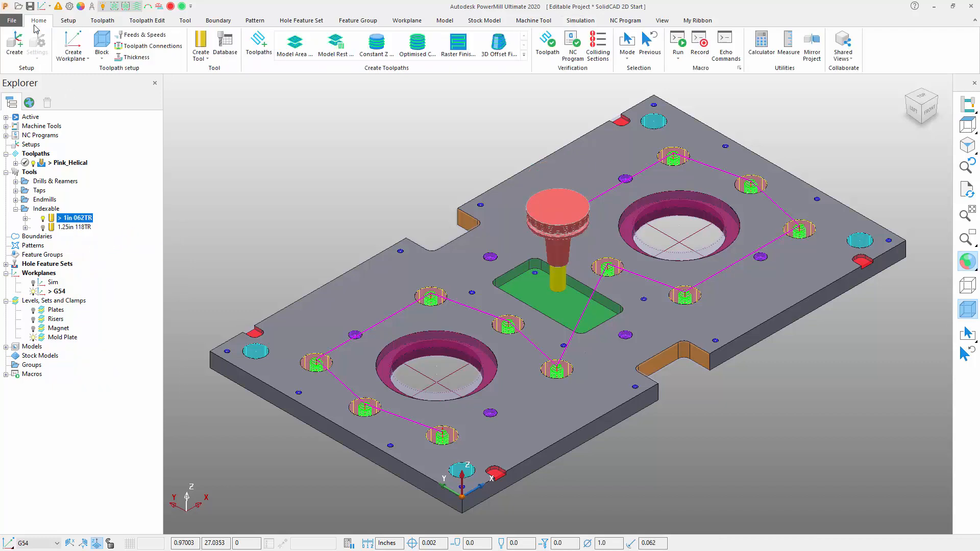
{"action": "left_click", "coordinate": [258, 46]}
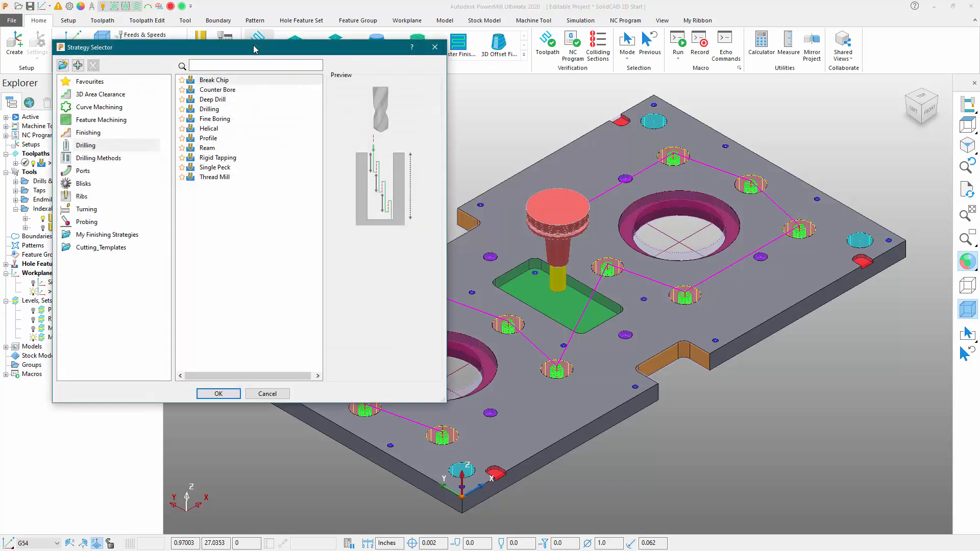
{"action": "left_click", "coordinate": [101, 146]}
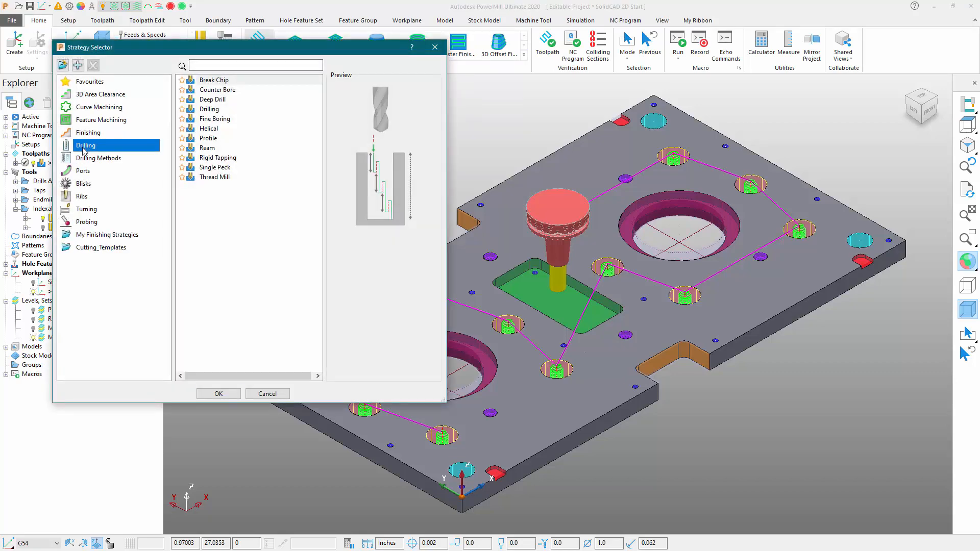
{"action": "left_click", "coordinate": [206, 129]}
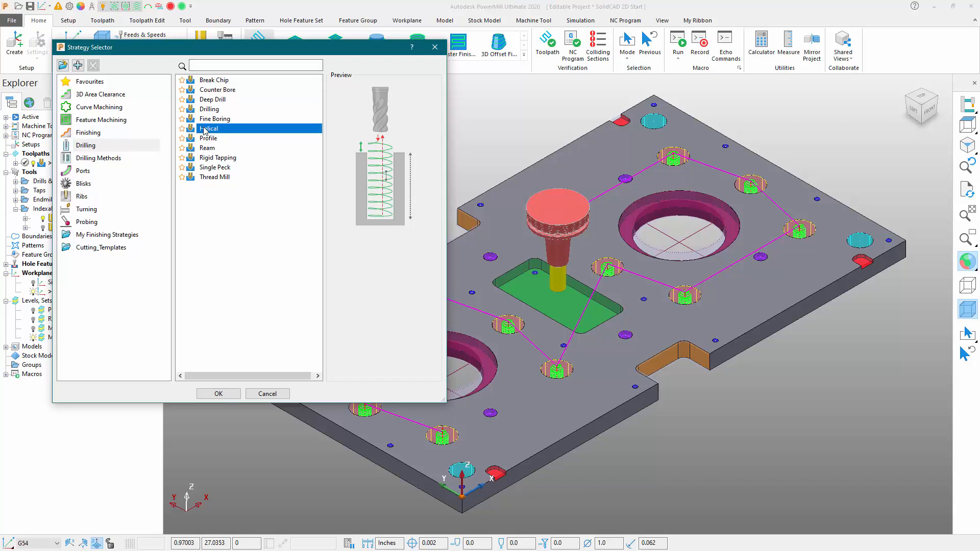
{"action": "left_click", "coordinate": [221, 394]}
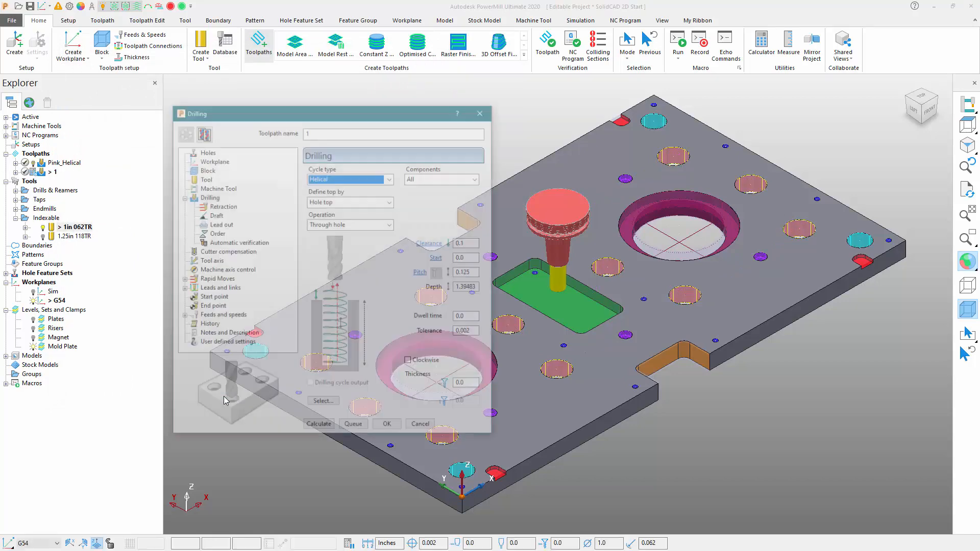
- Name the toolpath Cyan_Helical, and set its pitch to 0.1 inches and its thickness to 0.01 inches
{"action": "double_click", "coordinate": [323, 130]}
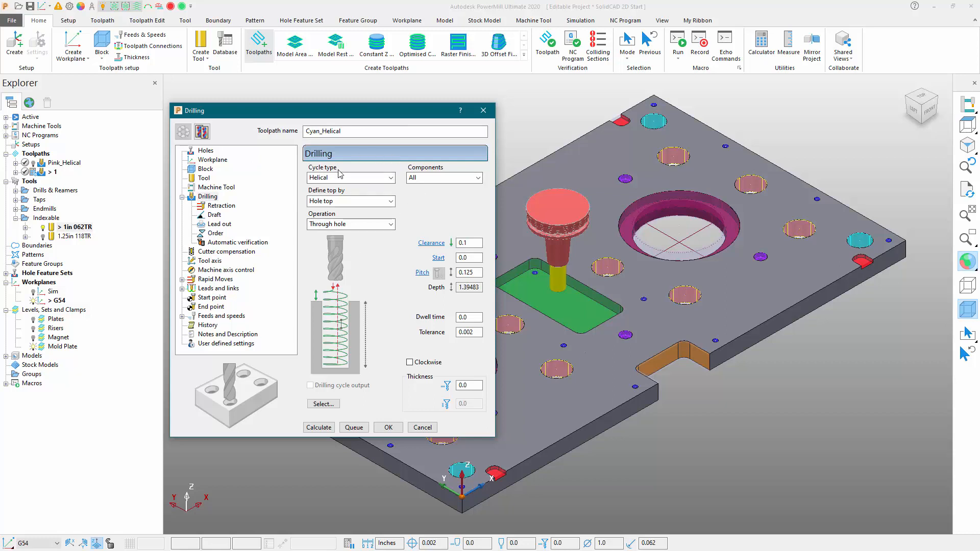
{"action": "left_click_drag", "start_coordinate": [478, 272], "coordinate": [374, 269]}
{"action": "type", "text": "0.1"}
{"action": "left_click_drag", "start_coordinate": [484, 385], "coordinate": [395, 389]}
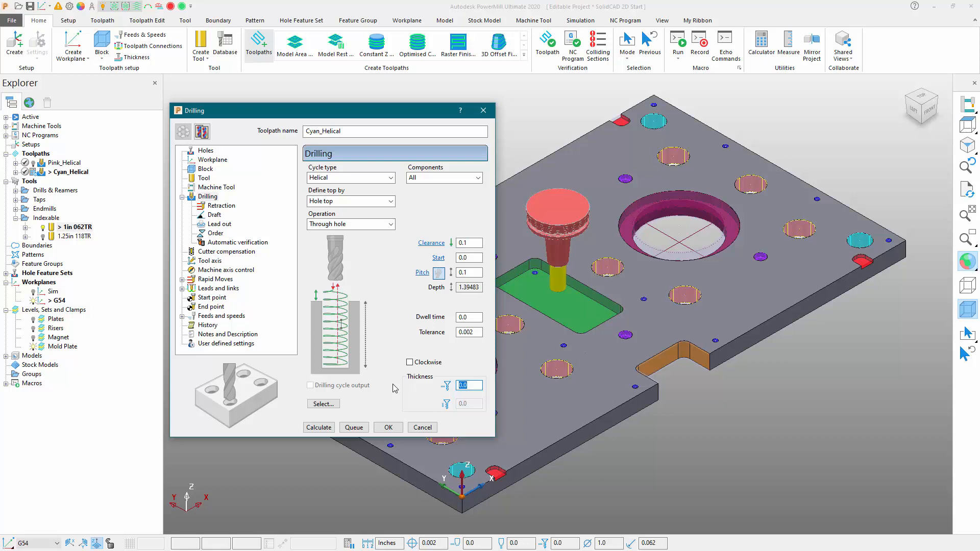
{"action": "type", "text": "0.01"}
- Replace the colour filter with cyan to select the cyan holes, and calculate the Cyan_Helical toolpath for them
{"action": "left_click", "coordinate": [324, 404]}
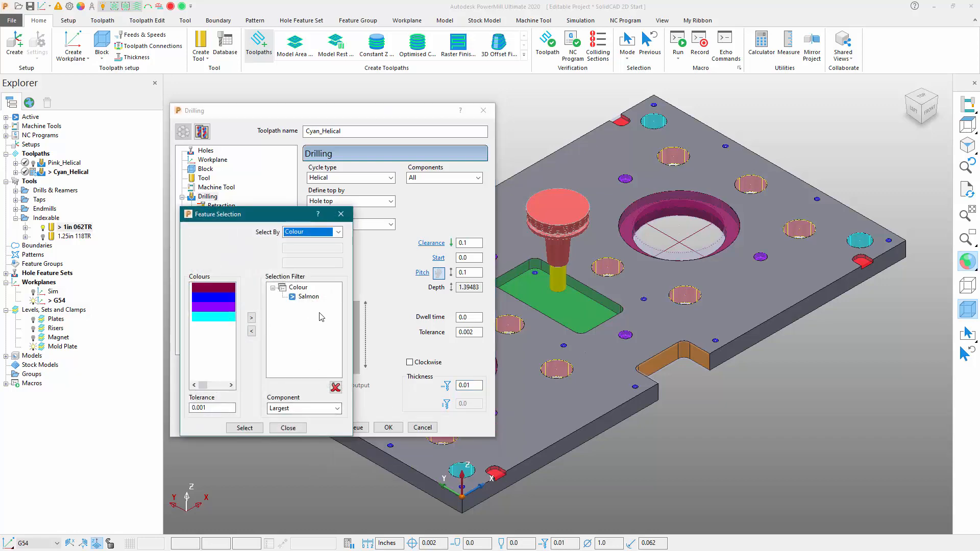
{"action": "left_click", "coordinate": [335, 388]}
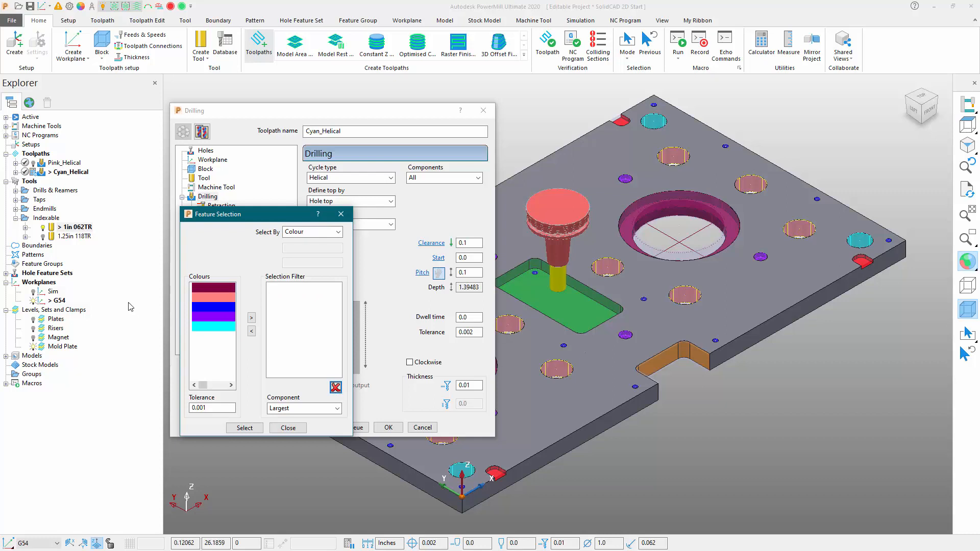
{"action": "left_click", "coordinate": [203, 330]}
{"action": "left_click", "coordinate": [251, 318]}
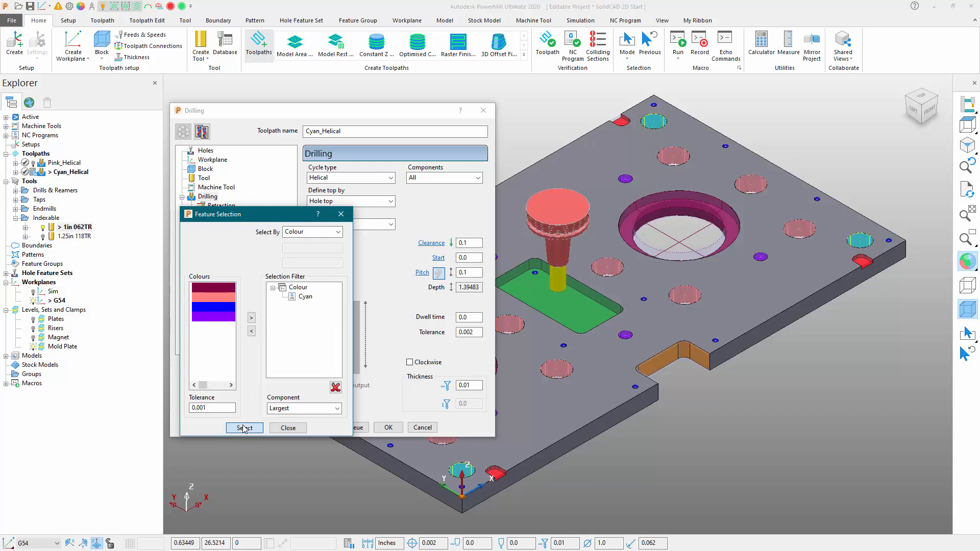
{"action": "left_click", "coordinate": [300, 431]}
{"action": "left_click", "coordinate": [325, 428]}
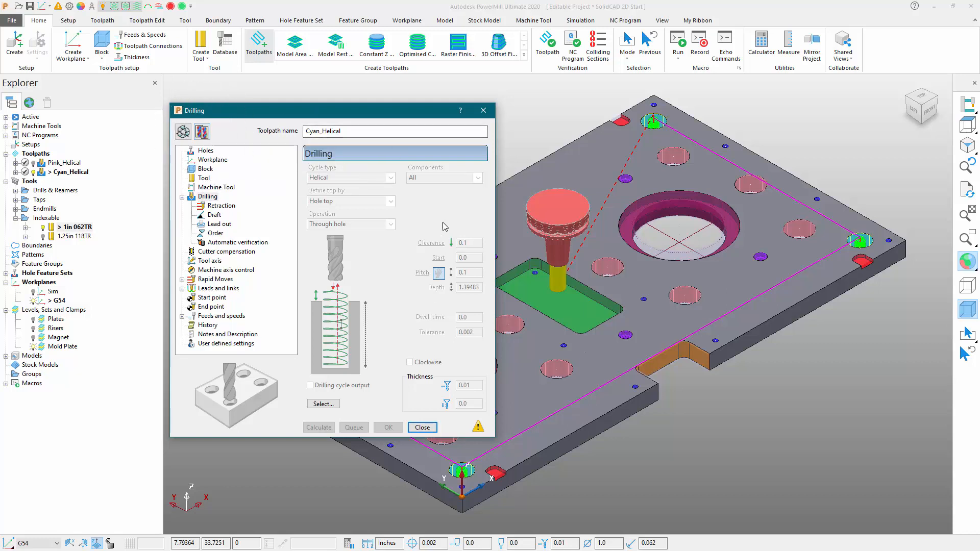
- Create a new toolpath based on Cyan_Helical, name it Cyan_Ream and assign it the 1 5/8 In Reamer
{"action": "left_click", "coordinate": [202, 132]}
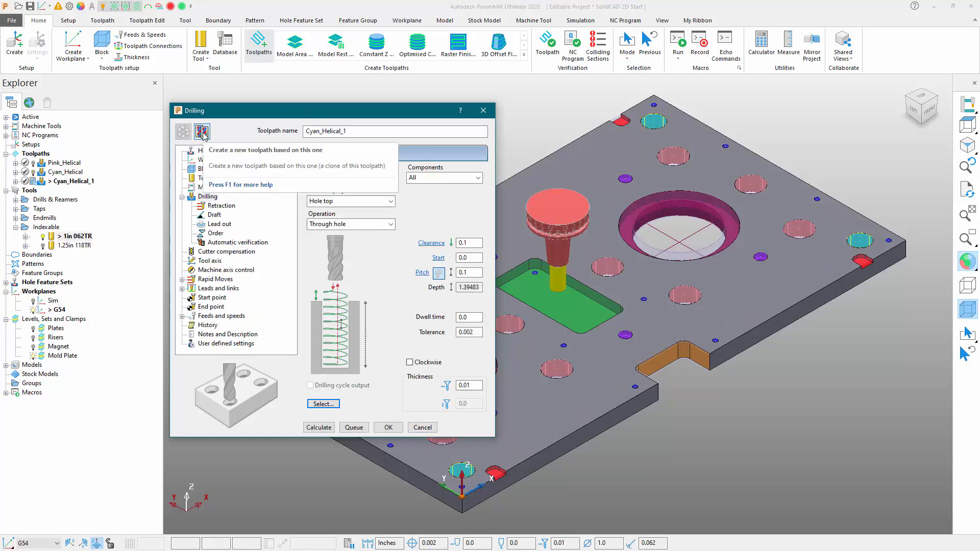
{"action": "left_click", "coordinate": [364, 131]}
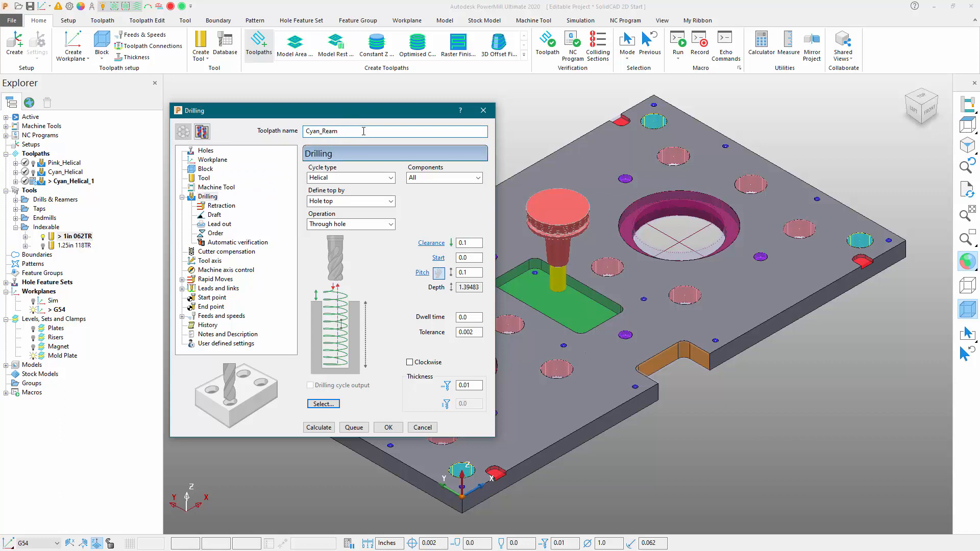
{"action": "left_click", "coordinate": [205, 179]}
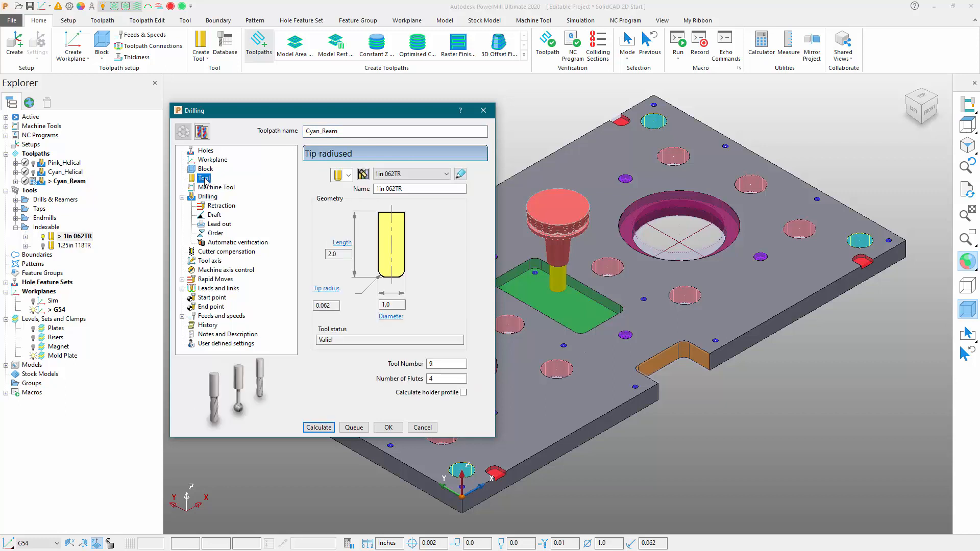
{"action": "left_click", "coordinate": [447, 174]}
{"action": "left_click", "coordinate": [380, 194]}
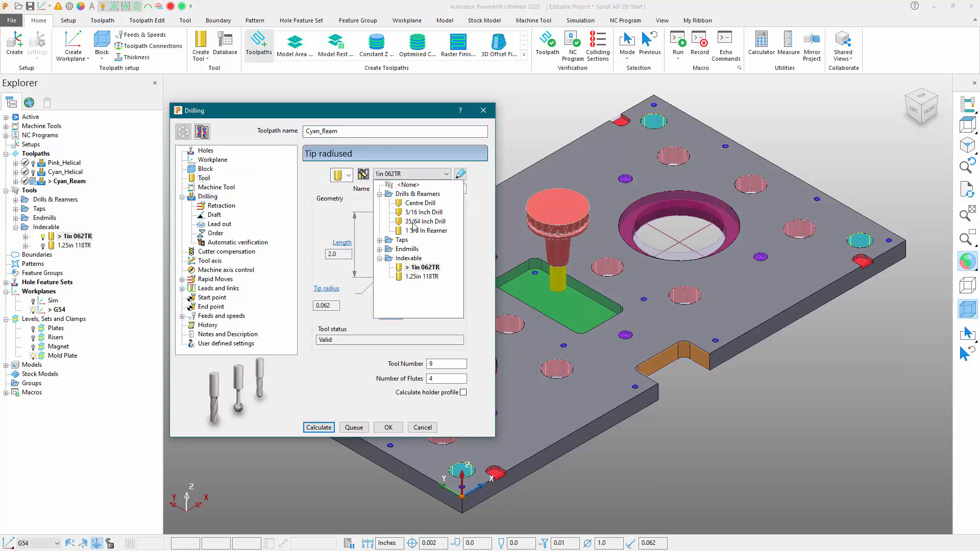
{"action": "left_click", "coordinate": [423, 231]}
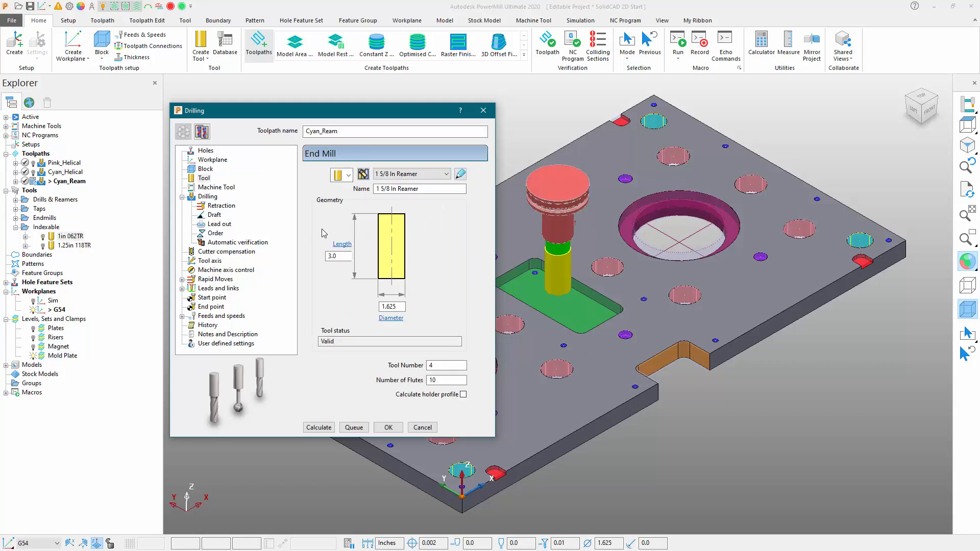
- Set Cyan_Ream to the Ream cycle type with drilling cycle output enabled and thickness 0, calculate it and close its settings
{"action": "left_click", "coordinate": [208, 197]}
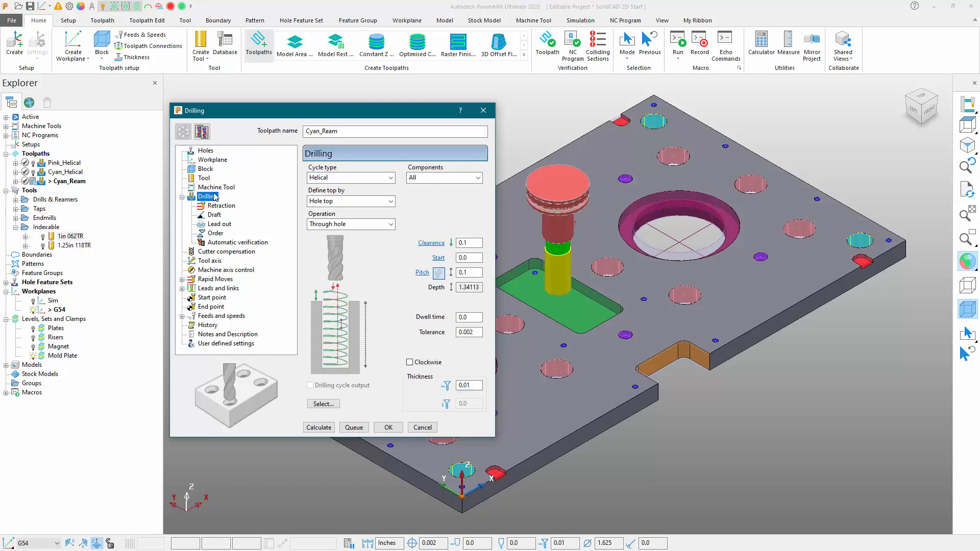
{"action": "left_click", "coordinate": [325, 178]}
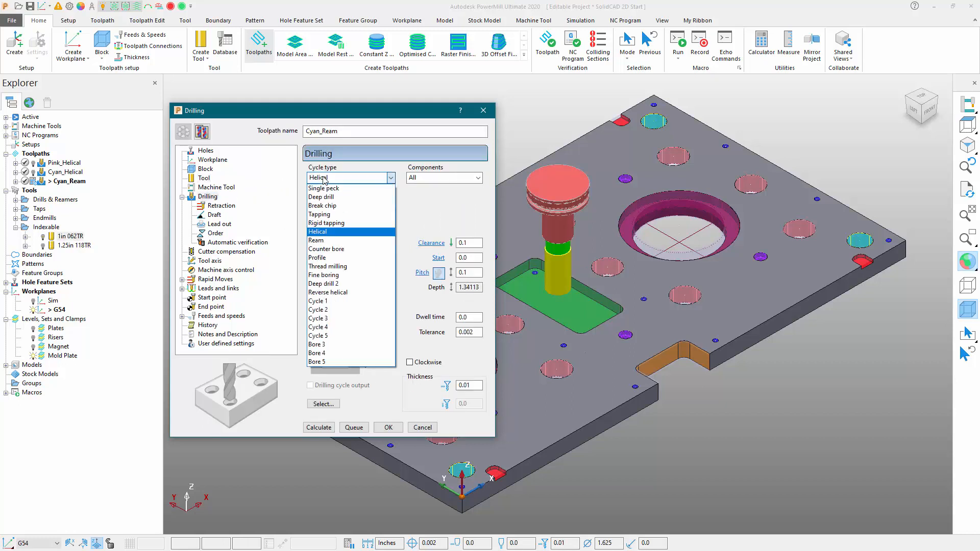
{"action": "left_click", "coordinate": [318, 241]}
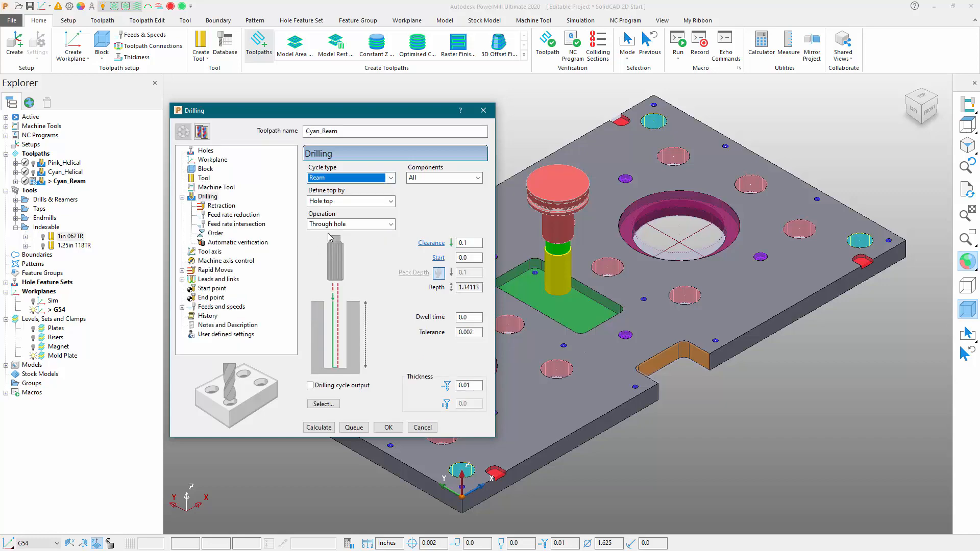
{"action": "left_click", "coordinate": [311, 386]}
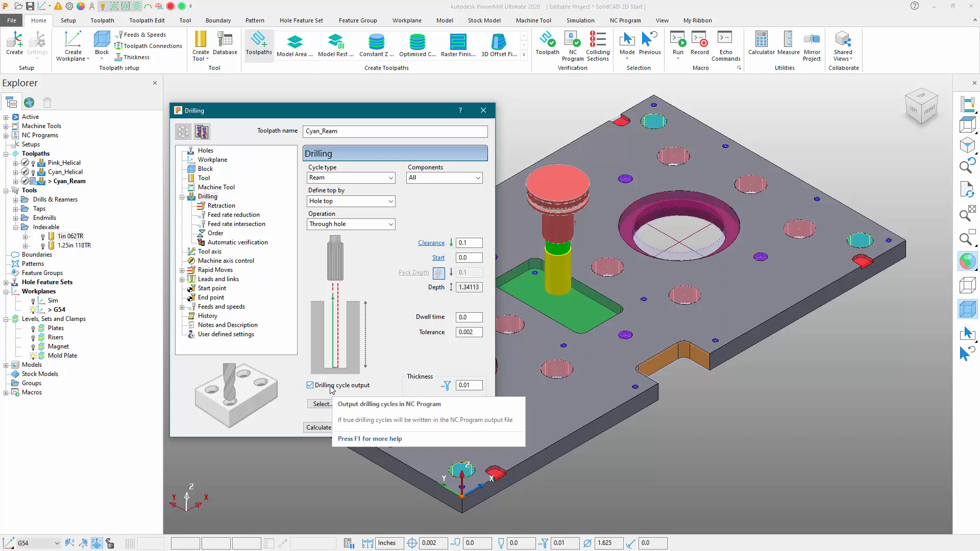
{"action": "left_click_drag", "start_coordinate": [479, 387], "coordinate": [375, 375]}
{"action": "type", "text": "0"}
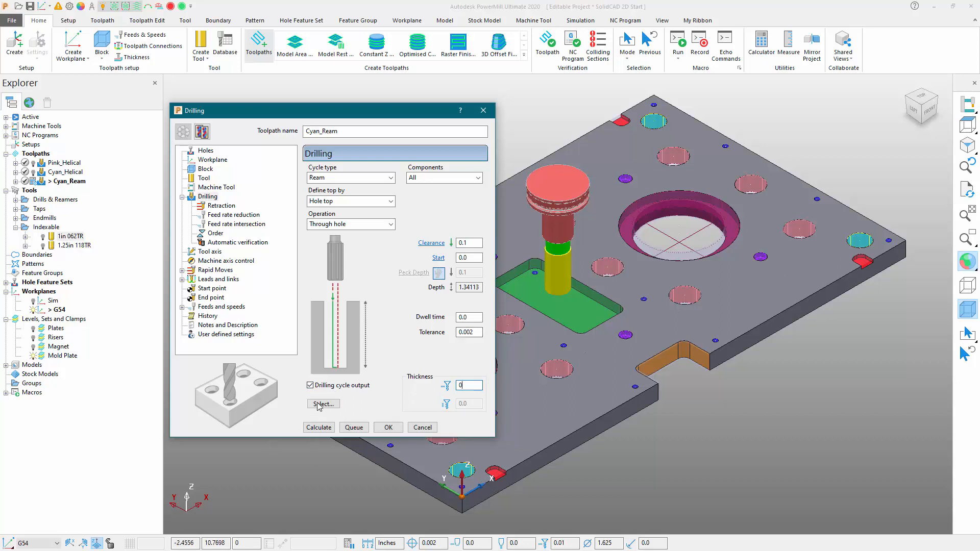
{"action": "left_click", "coordinate": [319, 428]}
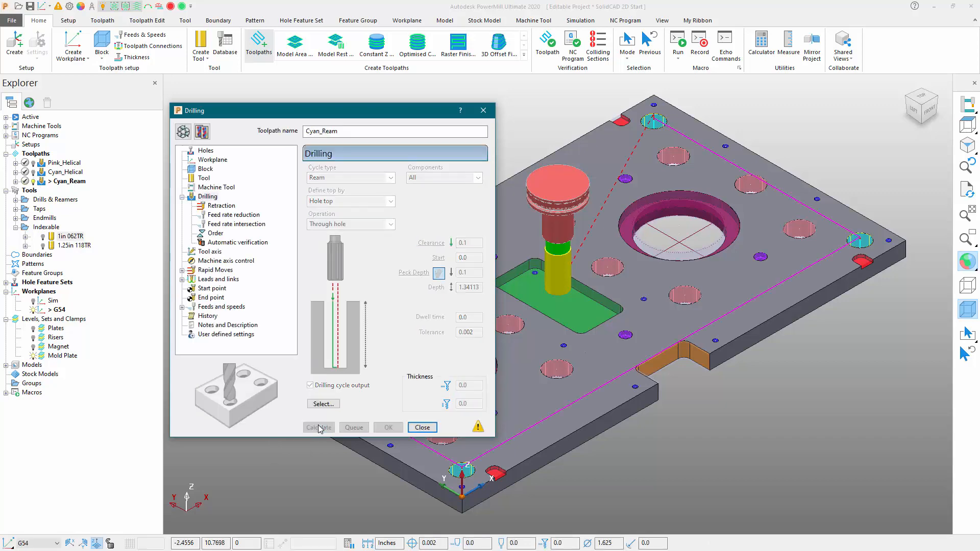
{"action": "left_click", "coordinate": [422, 428]}
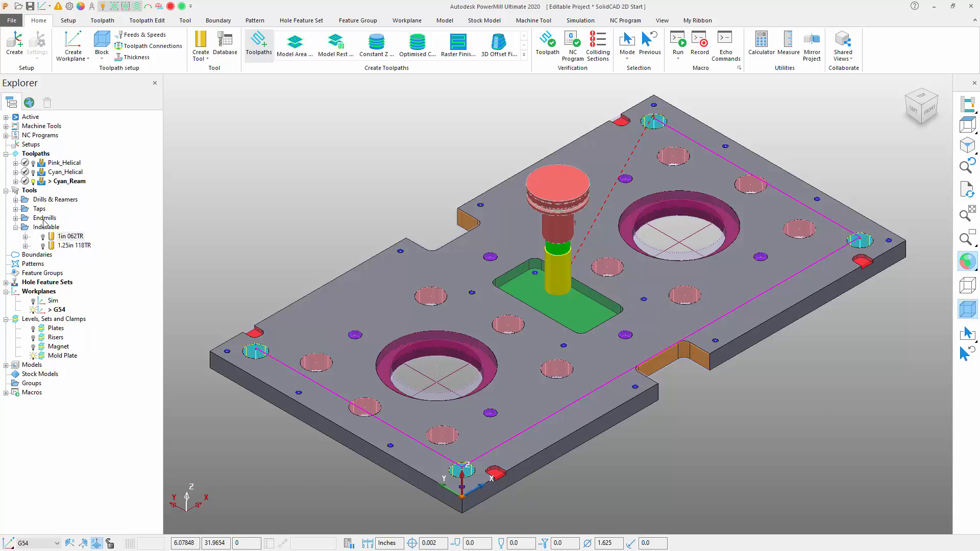
- Activate the 35/64 Inch Drill and start a new drilling toolpath with the Single Peck strategy
{"action": "left_click", "coordinate": [17, 200]}
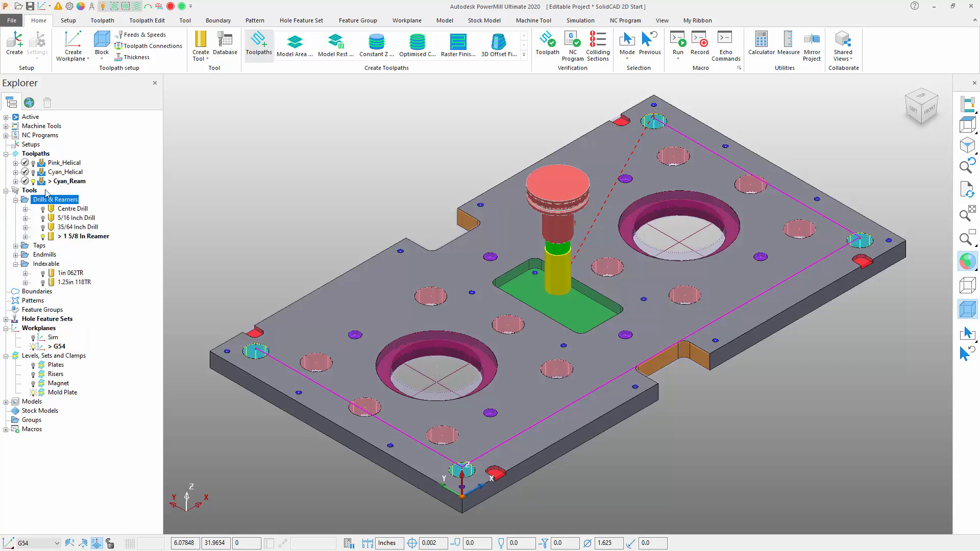
{"action": "right_click", "coordinate": [71, 230]}
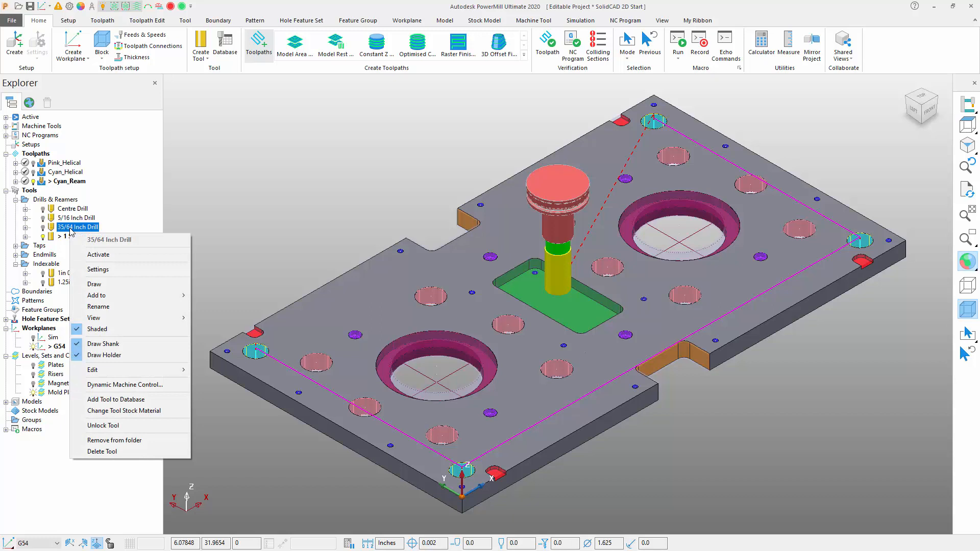
{"action": "left_click", "coordinate": [104, 255]}
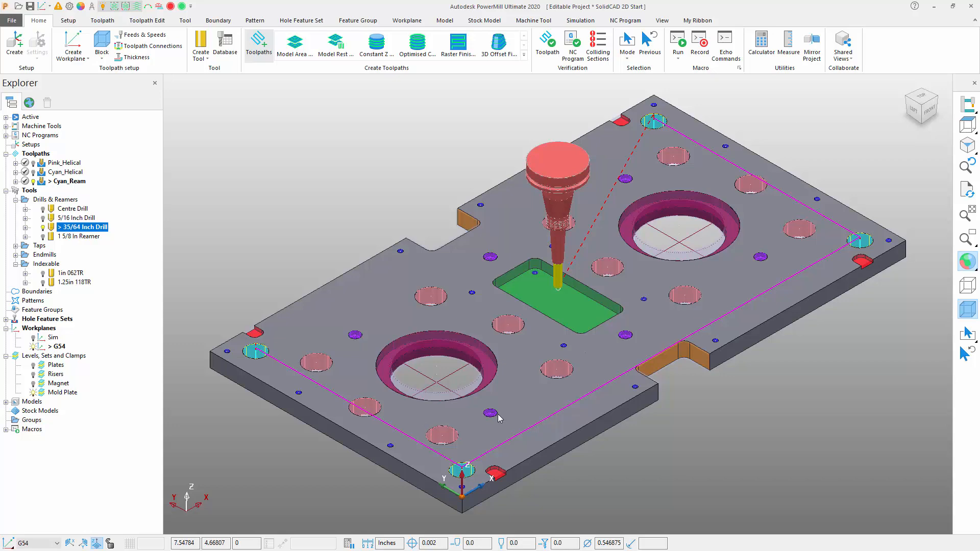
{"action": "left_click", "coordinate": [259, 47]}
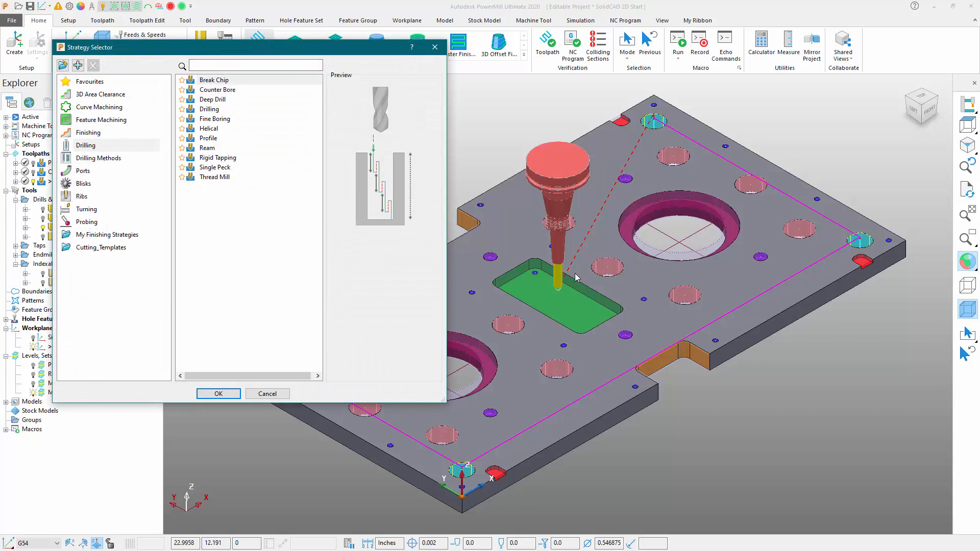
{"action": "left_click", "coordinate": [209, 170]}
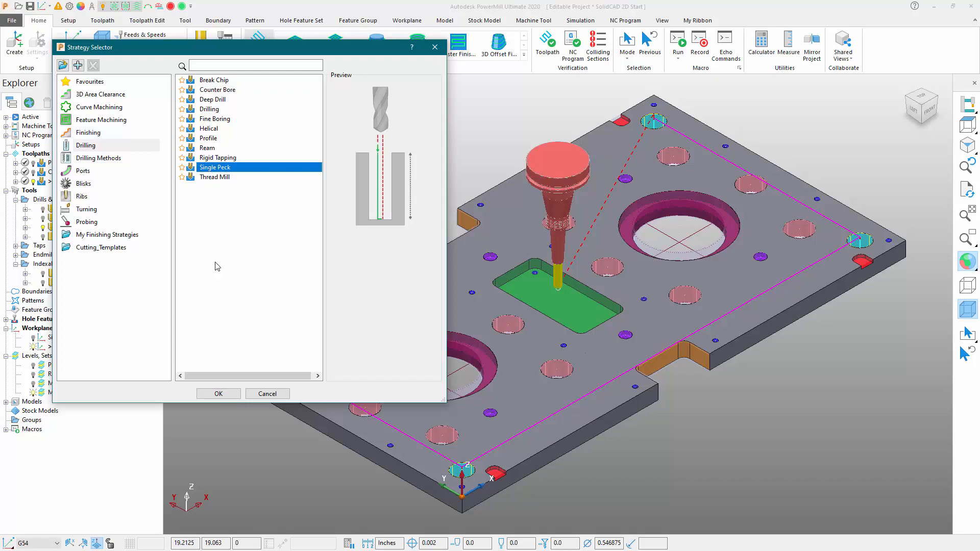
{"action": "left_click", "coordinate": [220, 395]}
{"action": "left_click", "coordinate": [218, 394]}
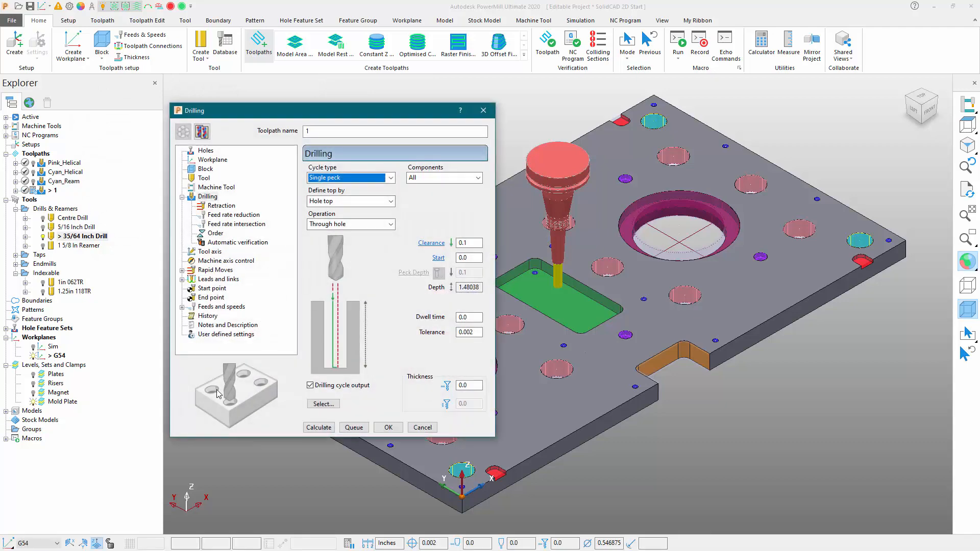
- Name the new drilling toolpath Purple_Drill and check its depth value
{"action": "left_click_drag", "start_coordinate": [320, 132], "coordinate": [233, 119]}
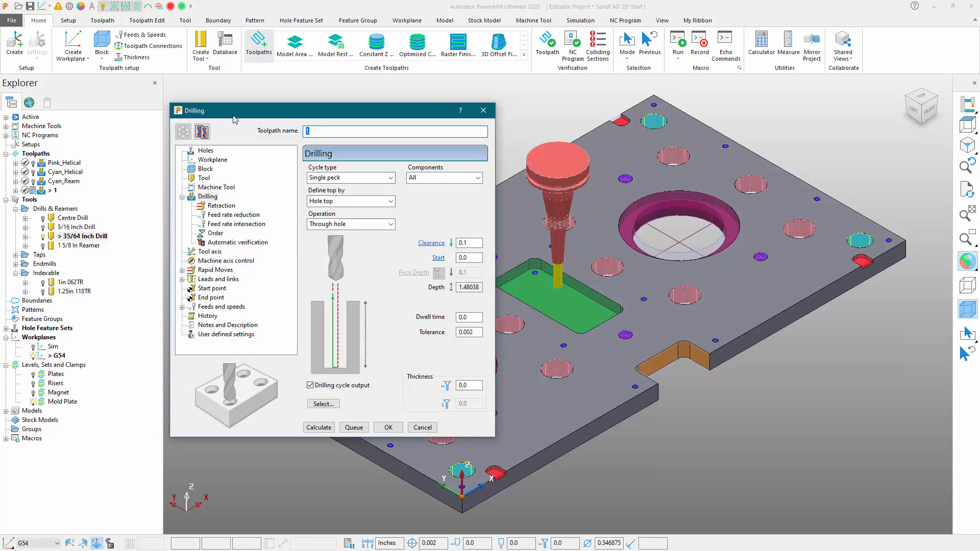
{"action": "type", "text": "Purple_Drill"}
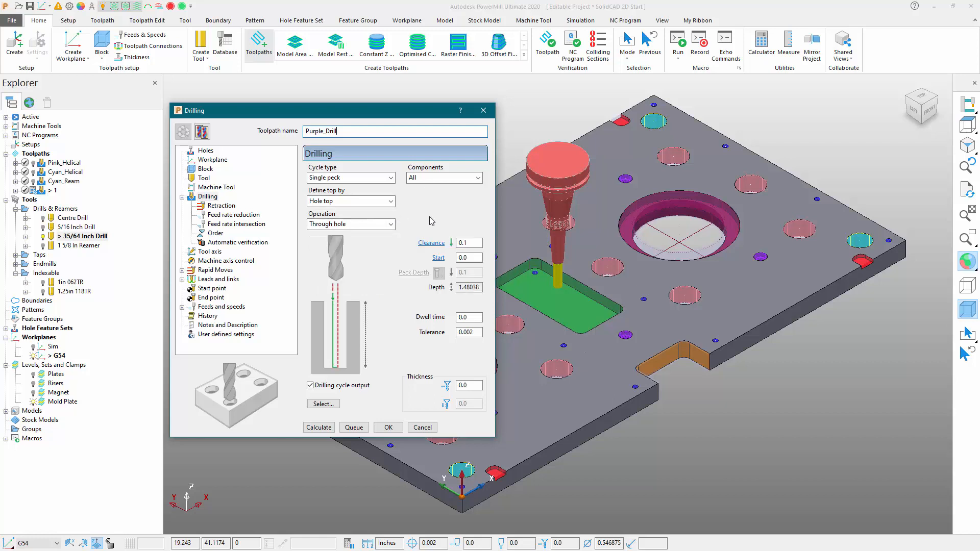
{"action": "left_click_drag", "start_coordinate": [459, 287], "coordinate": [488, 288]}
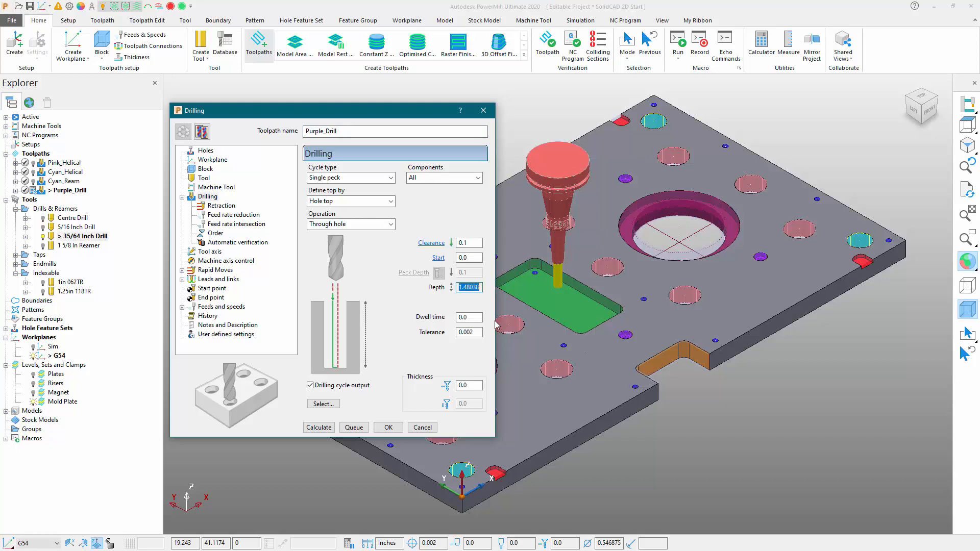
- Replace the cyan colour filter with DarkViolet to select the purple holes, and calculate the Purple_Drill toolpath
{"action": "left_click", "coordinate": [323, 405]}
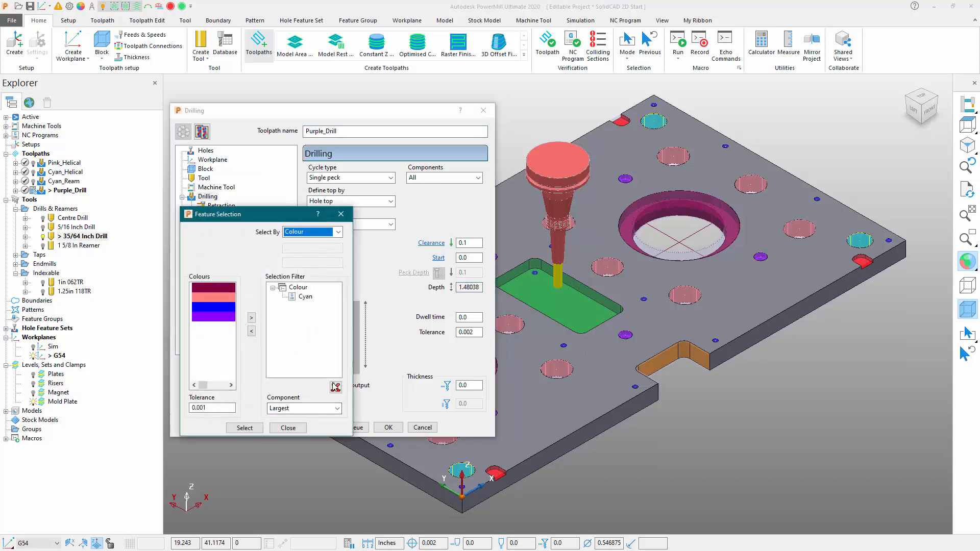
{"action": "left_click", "coordinate": [336, 387]}
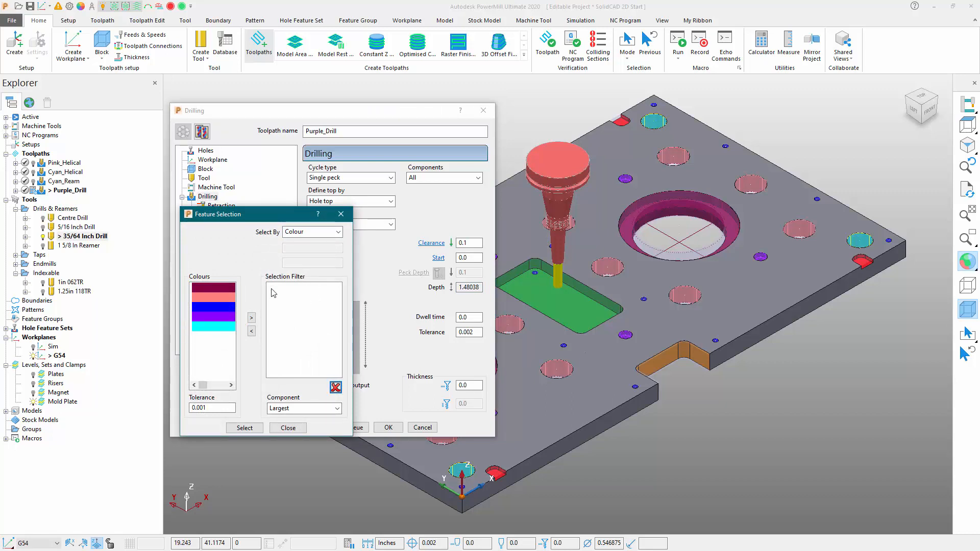
{"action": "left_click", "coordinate": [226, 316]}
{"action": "left_click", "coordinate": [251, 319]}
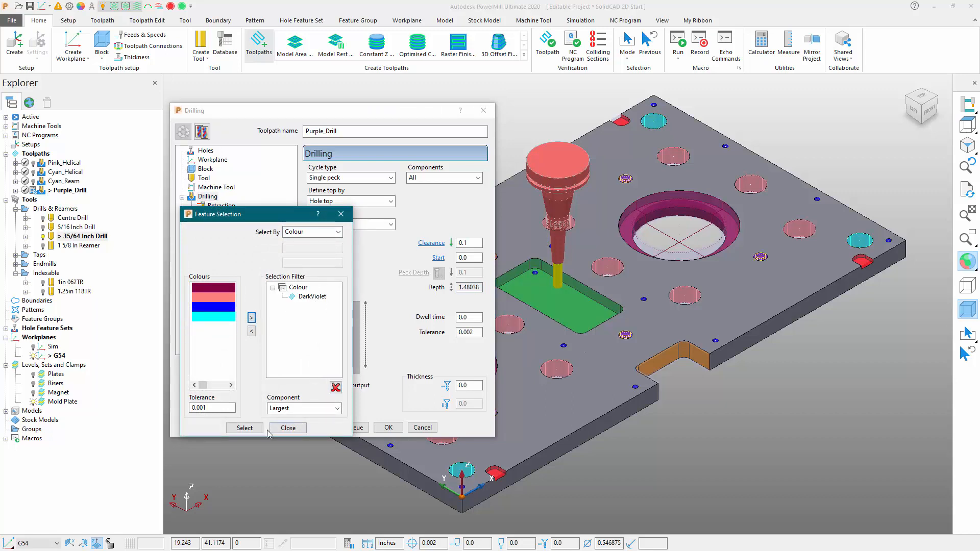
{"action": "left_click", "coordinate": [288, 428]}
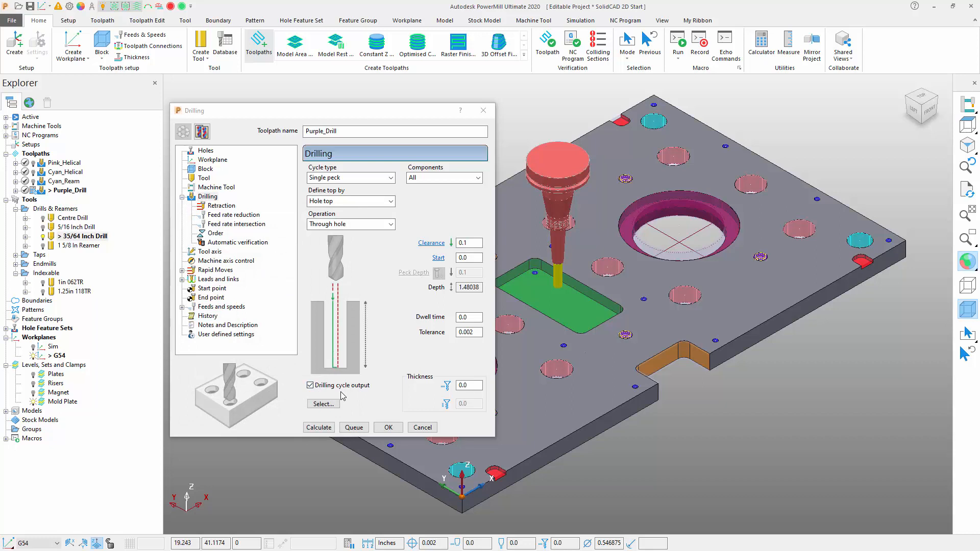
{"action": "left_click", "coordinate": [318, 428]}
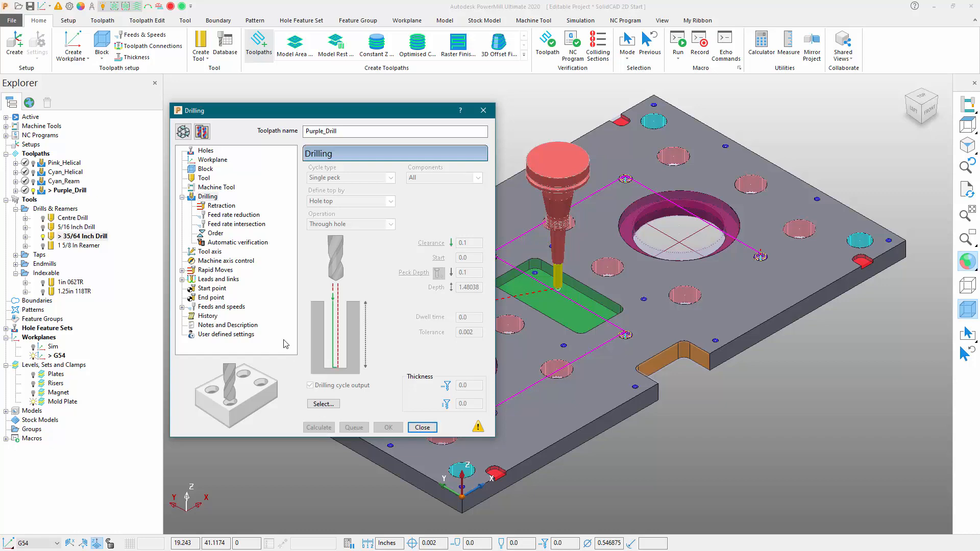
- Create a new toolpath based on Purple_Drill and assign it the 3/8 Inch EM endmill
{"action": "left_click", "coordinate": [205, 131]}
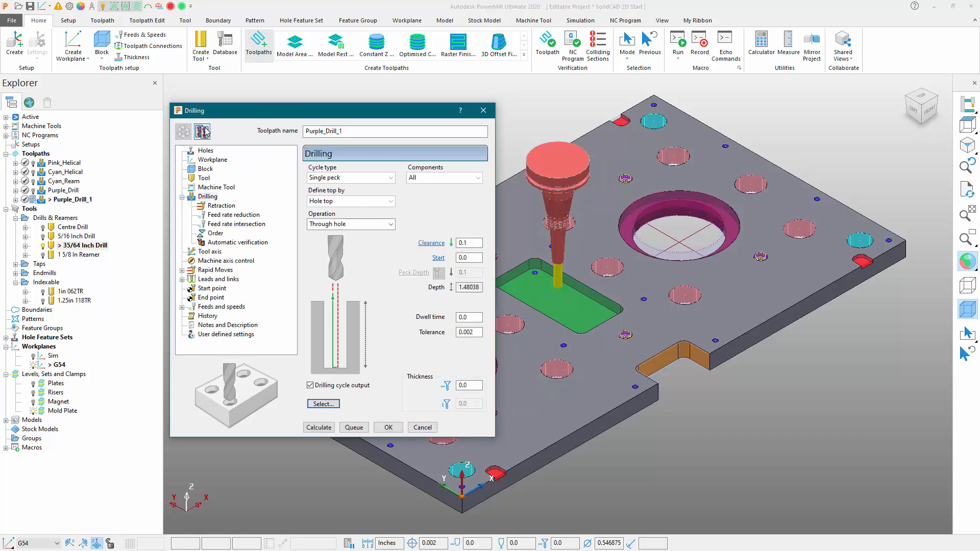
{"action": "left_click", "coordinate": [603, 162]}
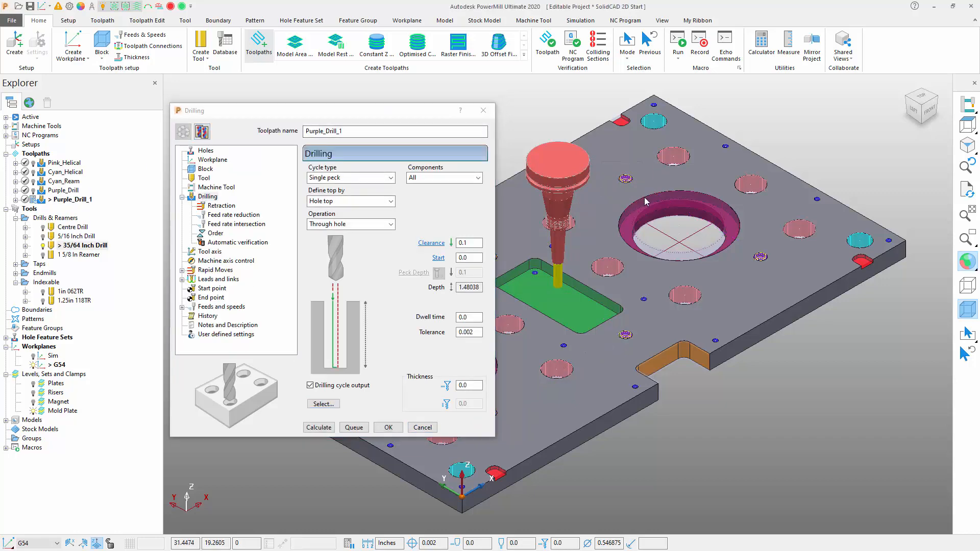
{"action": "middle_click_drag", "start_coordinate": [603, 161], "coordinate": [645, 198], "text": "ctrl+shift"}
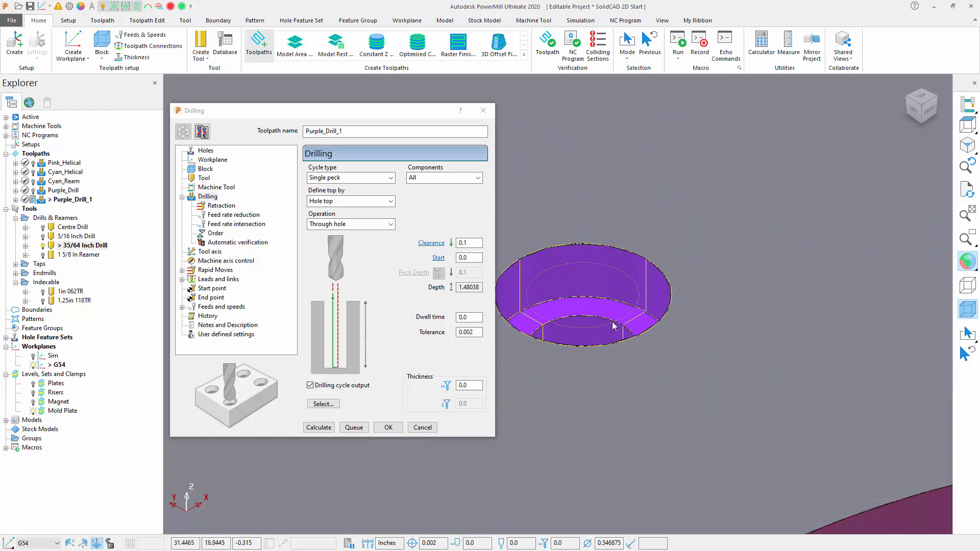
{"action": "left_click", "coordinate": [203, 179]}
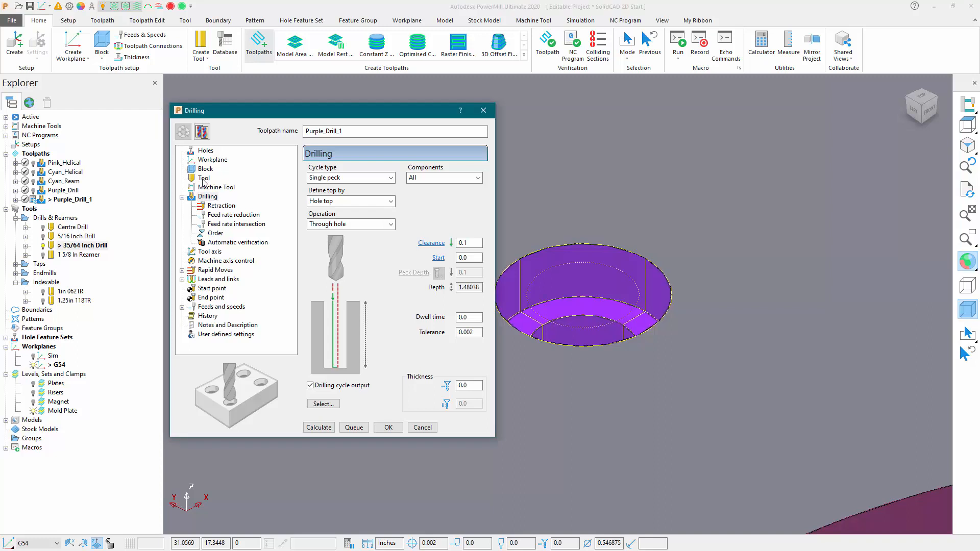
{"action": "left_click", "coordinate": [204, 179]}
{"action": "left_click", "coordinate": [389, 175]}
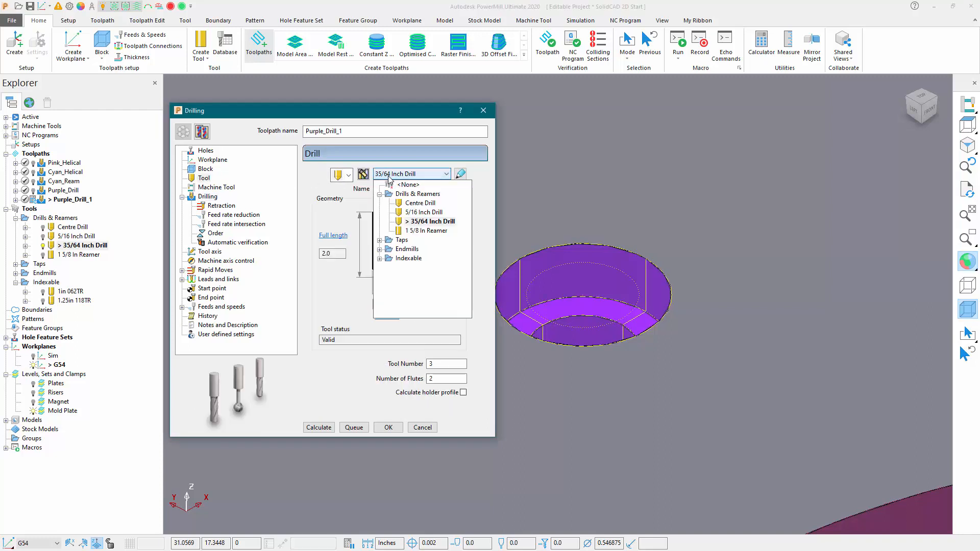
{"action": "left_click", "coordinate": [380, 249]}
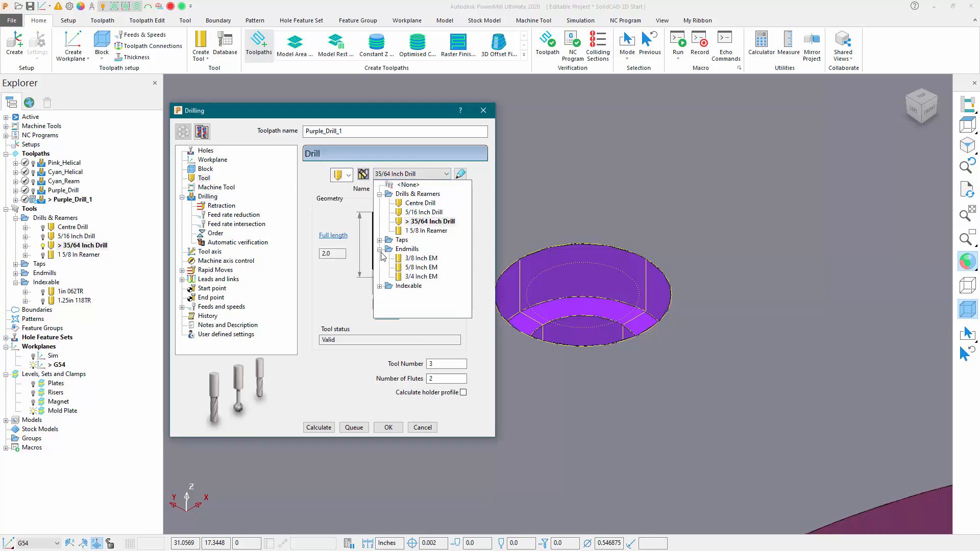
{"action": "left_click", "coordinate": [413, 259]}
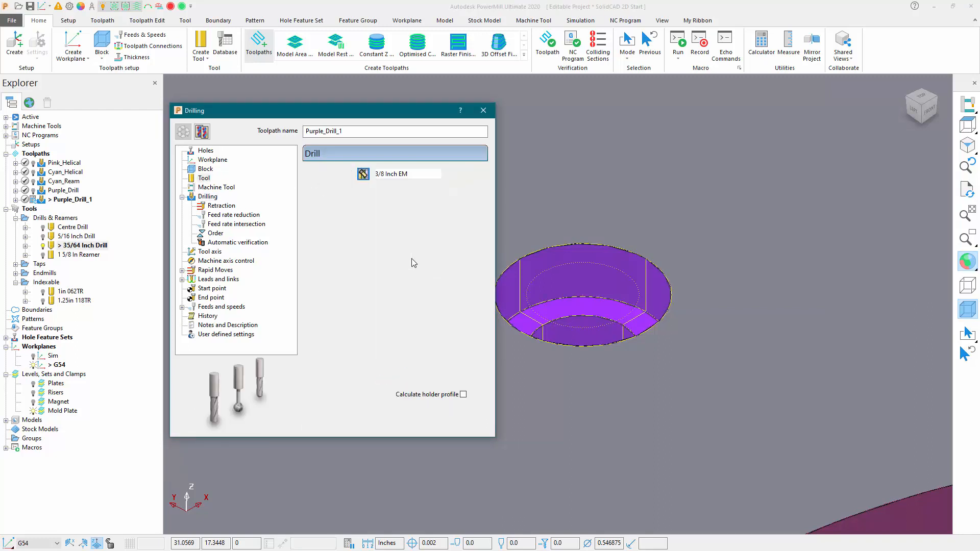
- Calculate the copied toolpath with the Helical cycle type and a 0.025 pitch, and hide the model shading to inspect it
{"action": "left_click", "coordinate": [207, 197]}
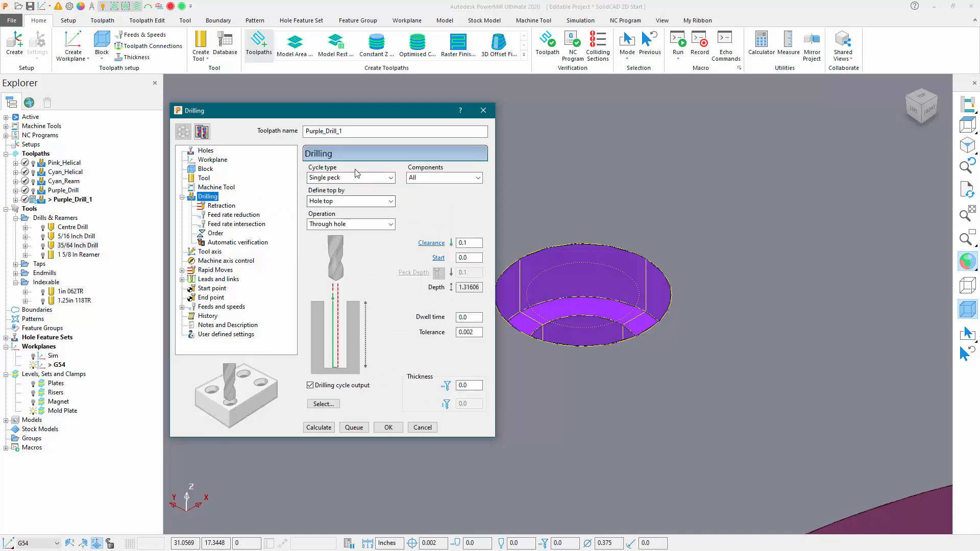
{"action": "left_click", "coordinate": [333, 179]}
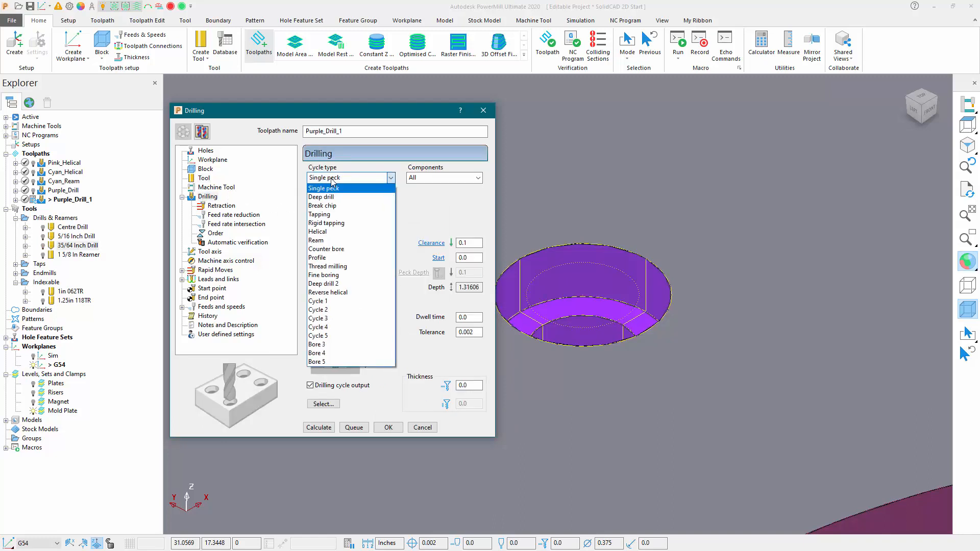
{"action": "left_click", "coordinate": [329, 231]}
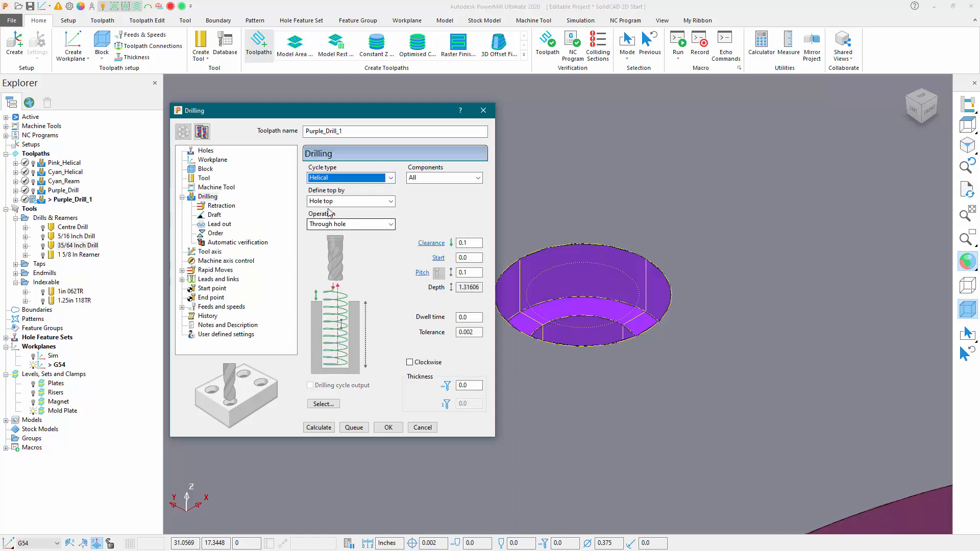
{"action": "double_click", "coordinate": [471, 274]}
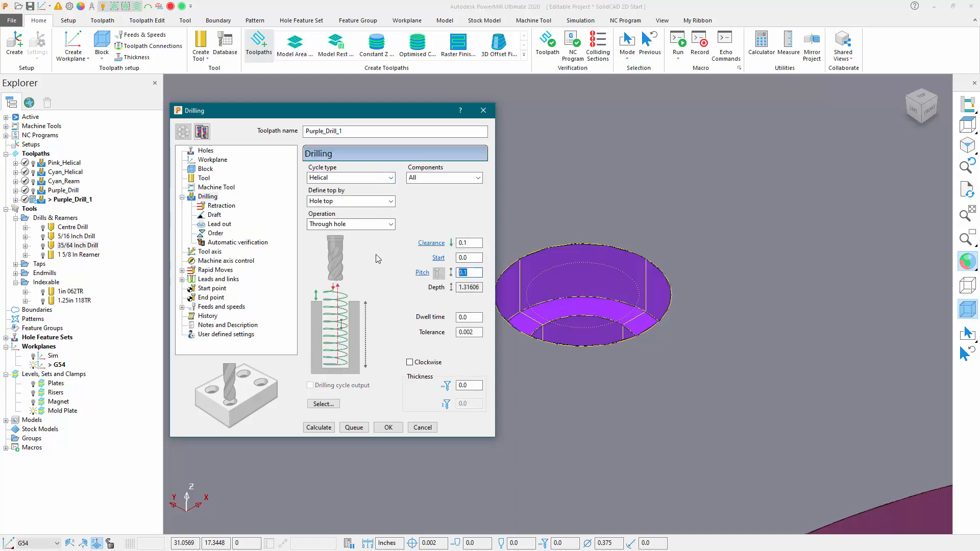
{"action": "type", "text": "0.025"}
{"action": "left_click", "coordinate": [313, 429]}
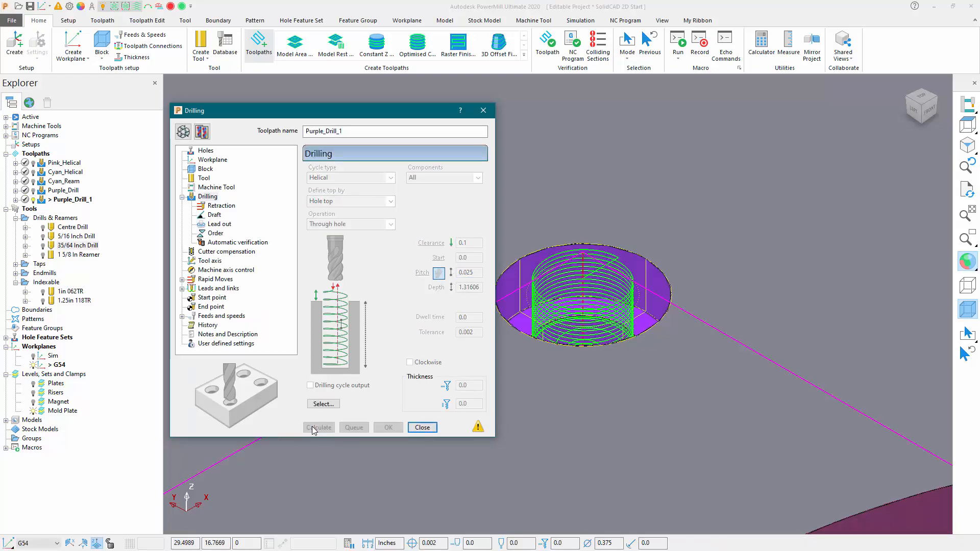
{"action": "left_click", "coordinate": [968, 263]}
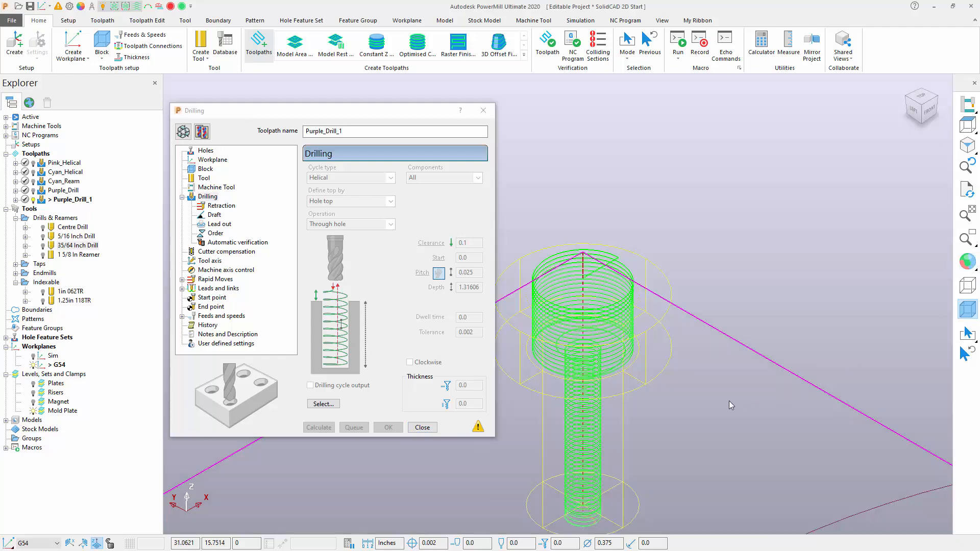
{"action": "middle_click_drag", "start_coordinate": [750, 363], "coordinate": [794, 280], "text": "shift"}
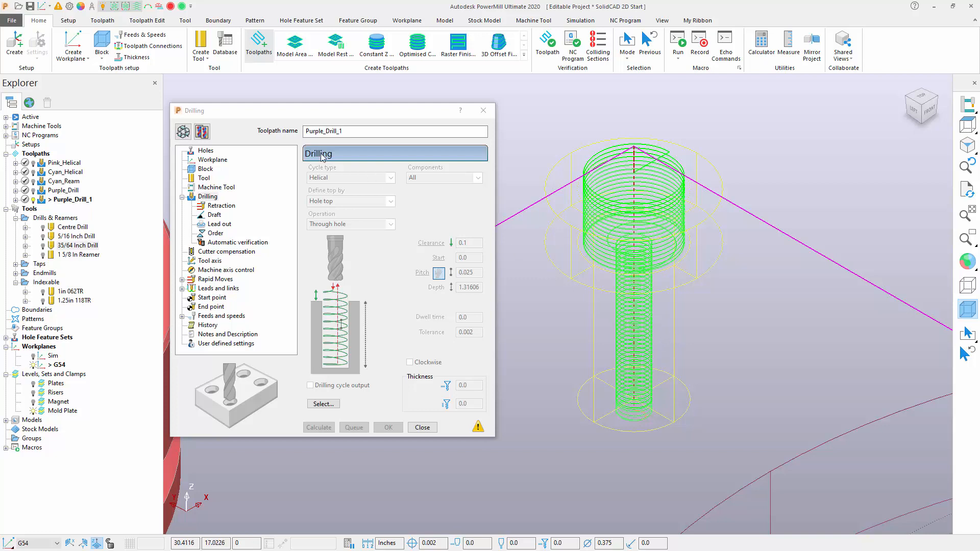
- Edit the helical toolpath to machine only component range 1 to 1 with the Drill to hole depth operation, and recalculate it
{"action": "left_click", "coordinate": [184, 132]}
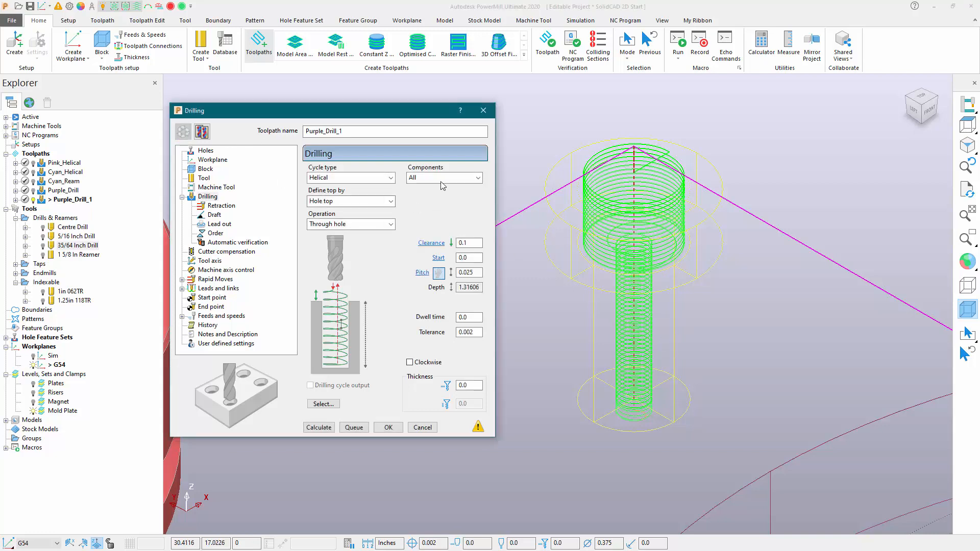
{"action": "left_click", "coordinate": [440, 177]}
{"action": "left_click", "coordinate": [429, 198]}
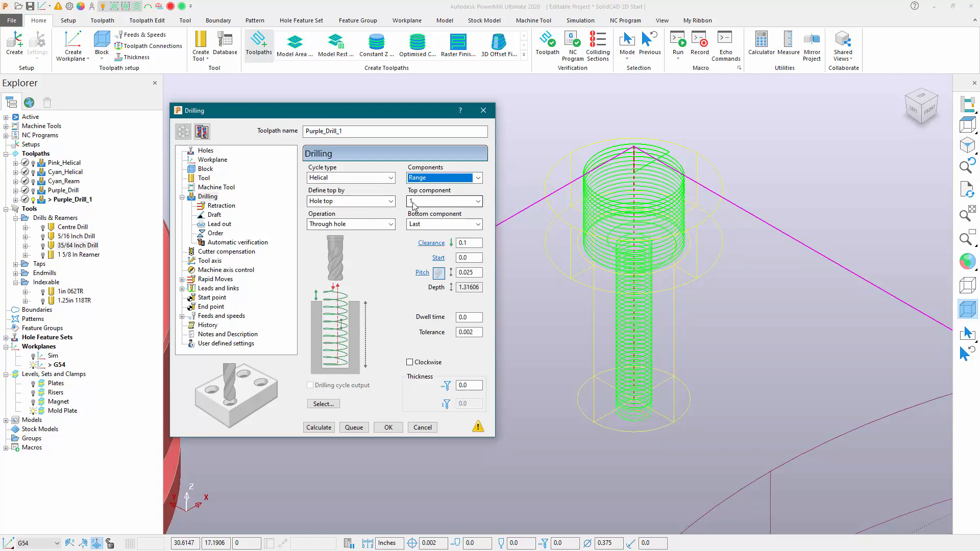
{"action": "left_click", "coordinate": [478, 224]}
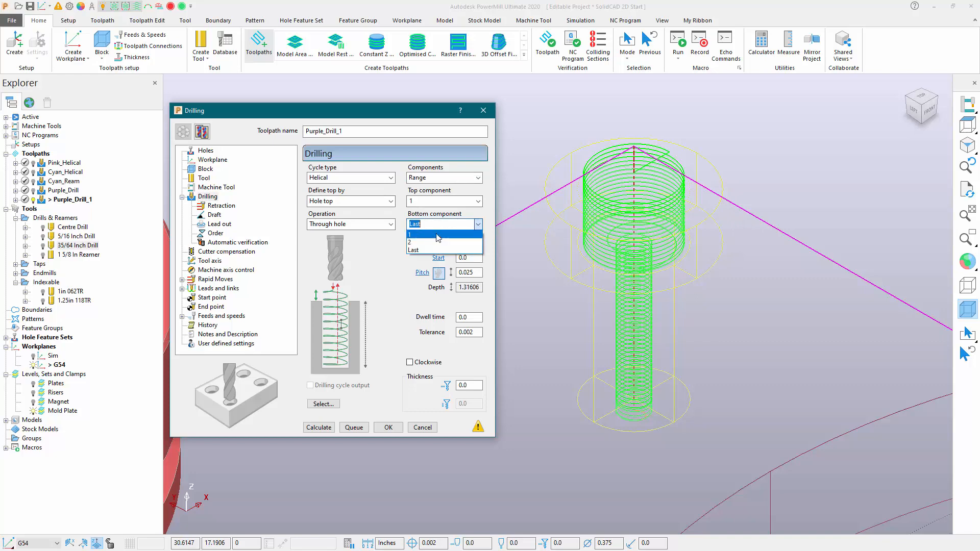
{"action": "left_click", "coordinate": [435, 239]}
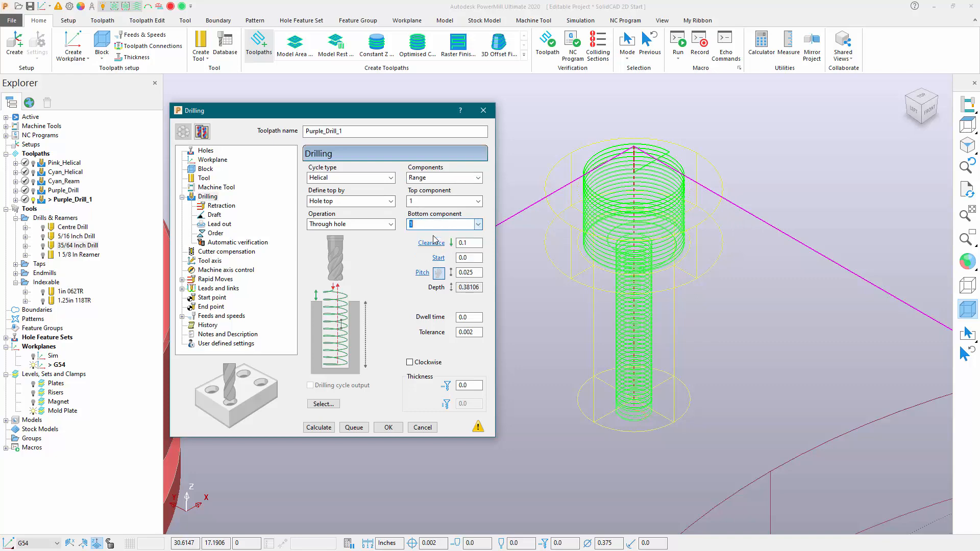
{"action": "left_click", "coordinate": [329, 225]}
{"action": "left_click", "coordinate": [326, 236]}
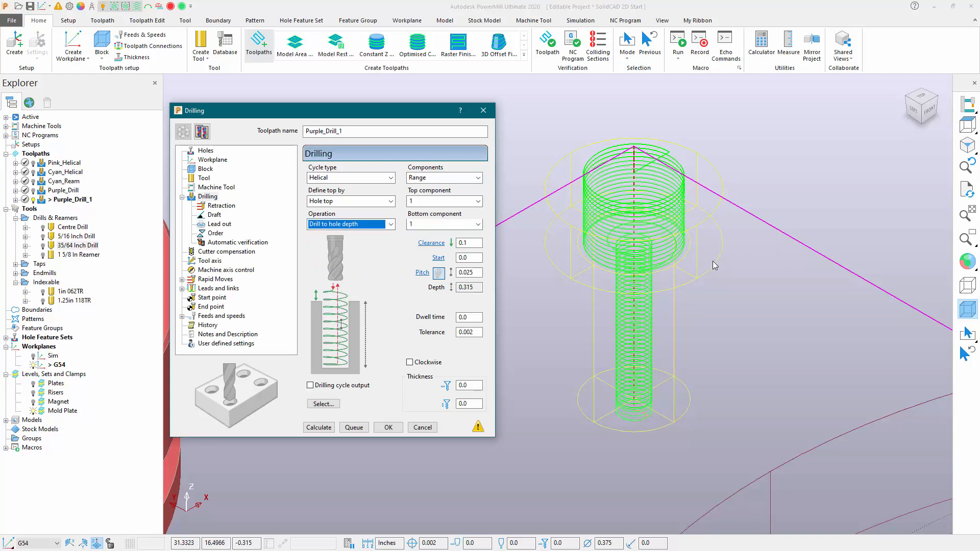
{"action": "left_click", "coordinate": [316, 428]}
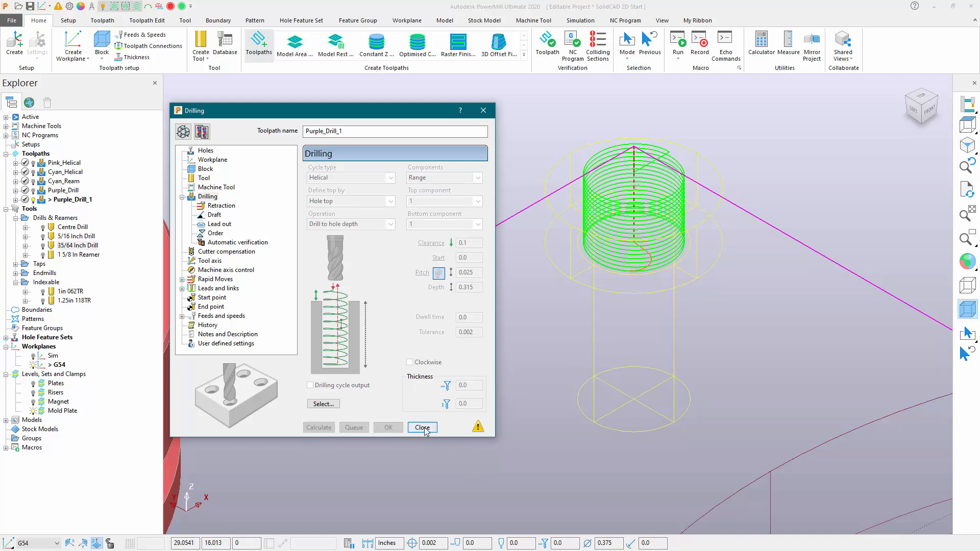
- Rename the helical toolpath Purple_Helical, close its settings and restore the shaded display of the whole plate
{"action": "left_click", "coordinate": [348, 129]}
{"action": "left_click", "coordinate": [429, 428]}
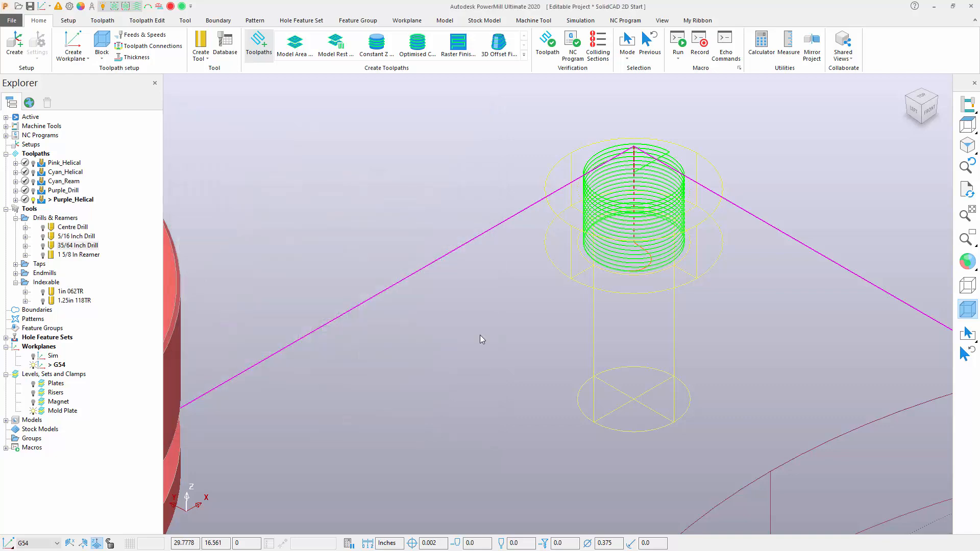
{"action": "scroll", "coordinate": [480, 335], "scroll_direction": "down", "scroll_amount": 5}
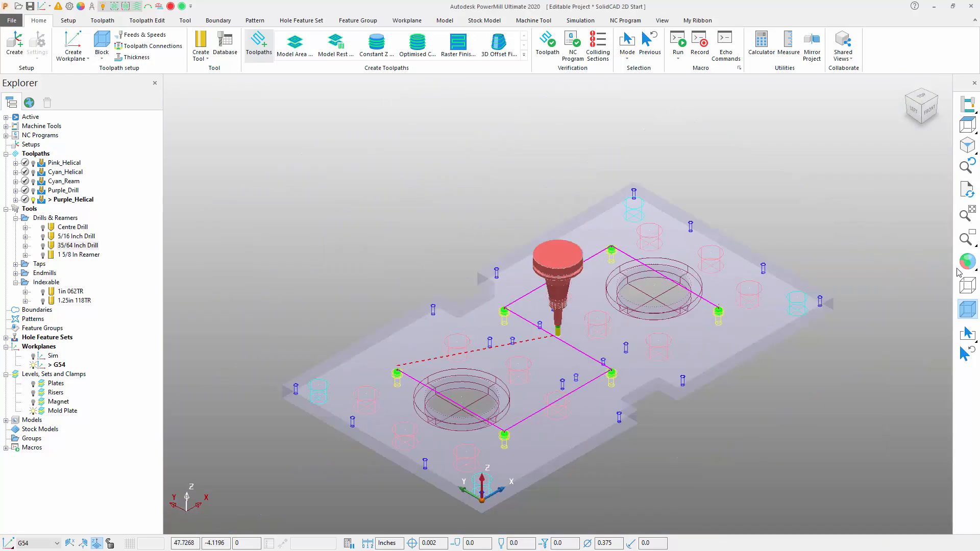
{"action": "left_click", "coordinate": [967, 262]}
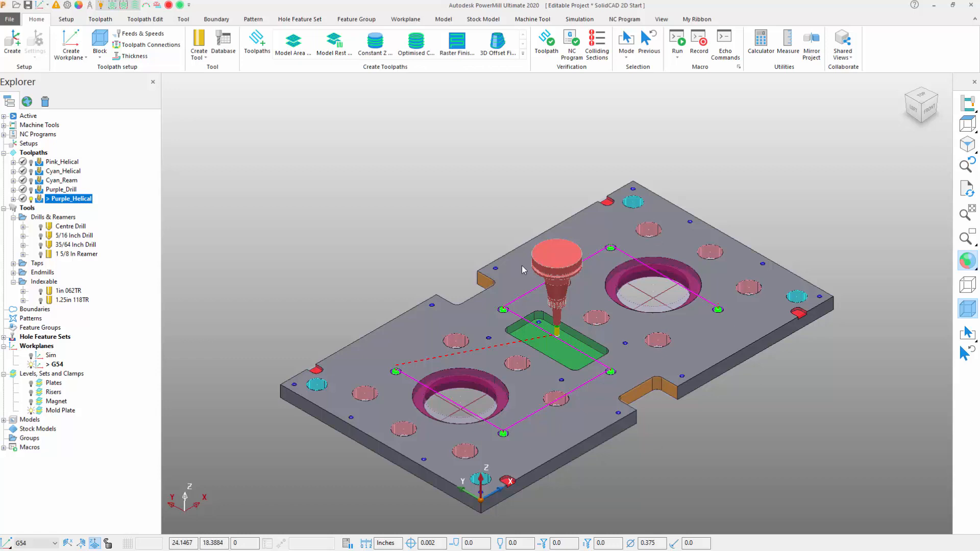
{"action": "left_click", "coordinate": [257, 41]}
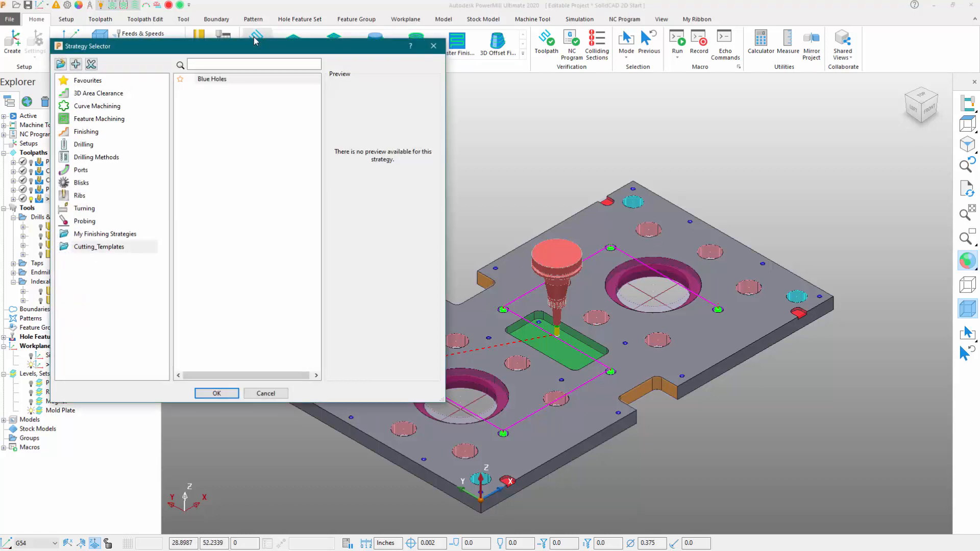
{"action": "left_click", "coordinate": [83, 159]}
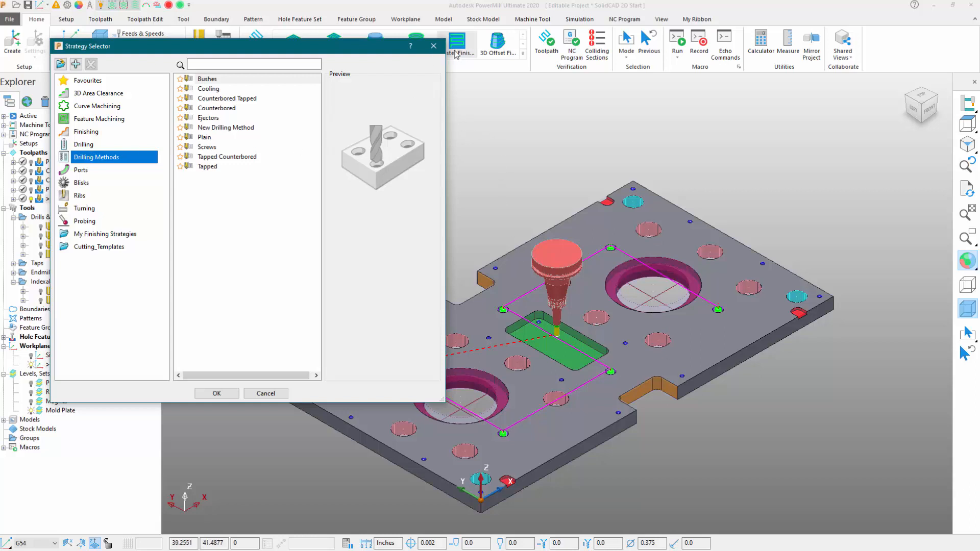
{"action": "left_click", "coordinate": [433, 46]}
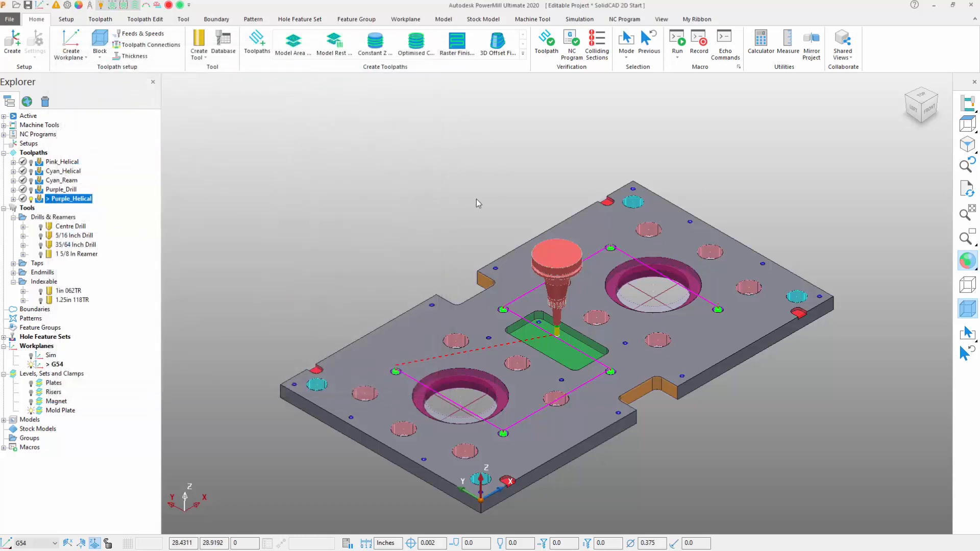
- Create a drilling method from the Blue Holes template in Cutting_Templates and apply it to generate the blue blind and through hole toolpaths
{"action": "left_click", "coordinate": [256, 45]}
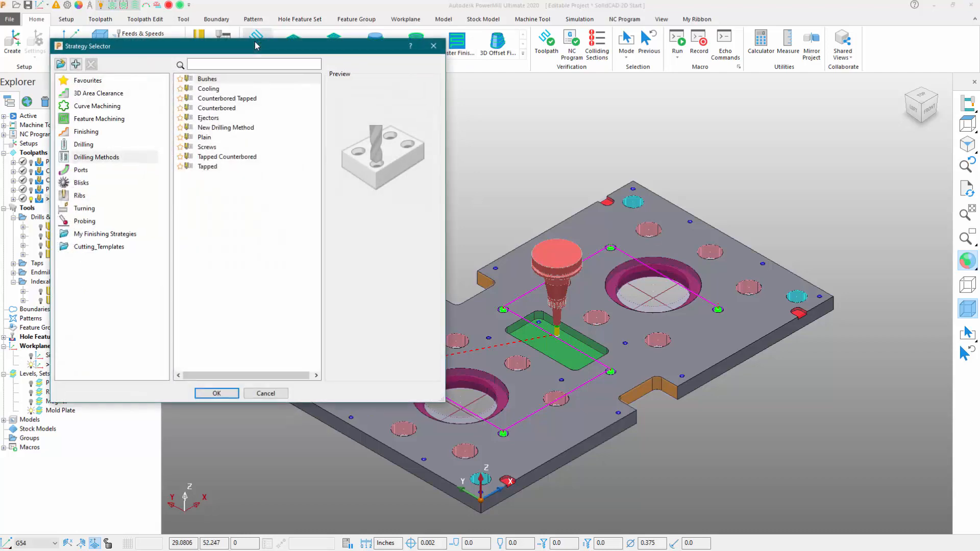
{"action": "left_click", "coordinate": [83, 248]}
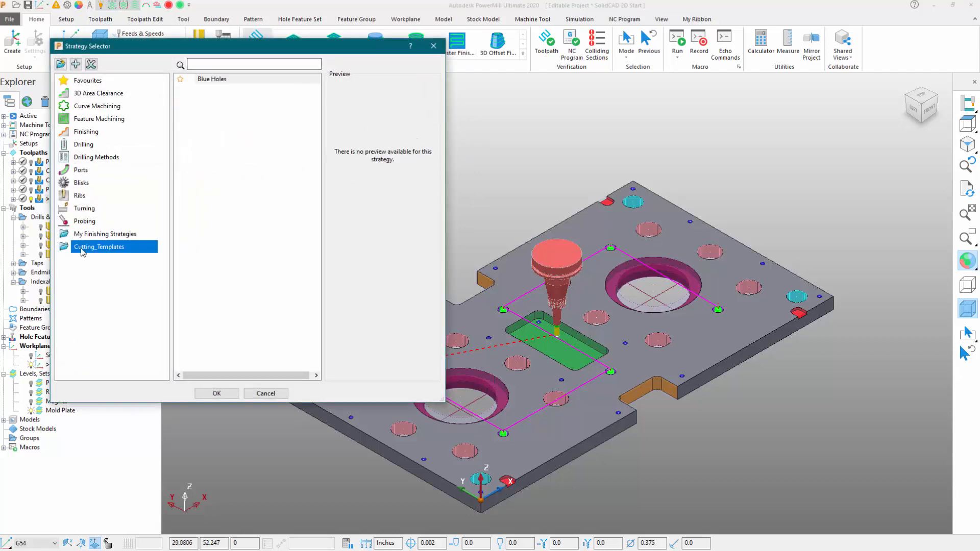
{"action": "left_click", "coordinate": [207, 81]}
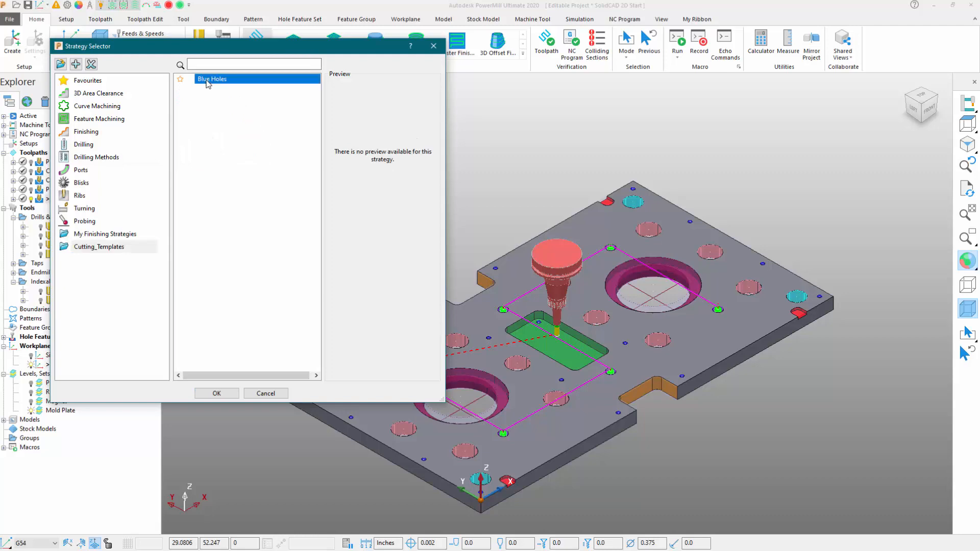
{"action": "left_click", "coordinate": [209, 394]}
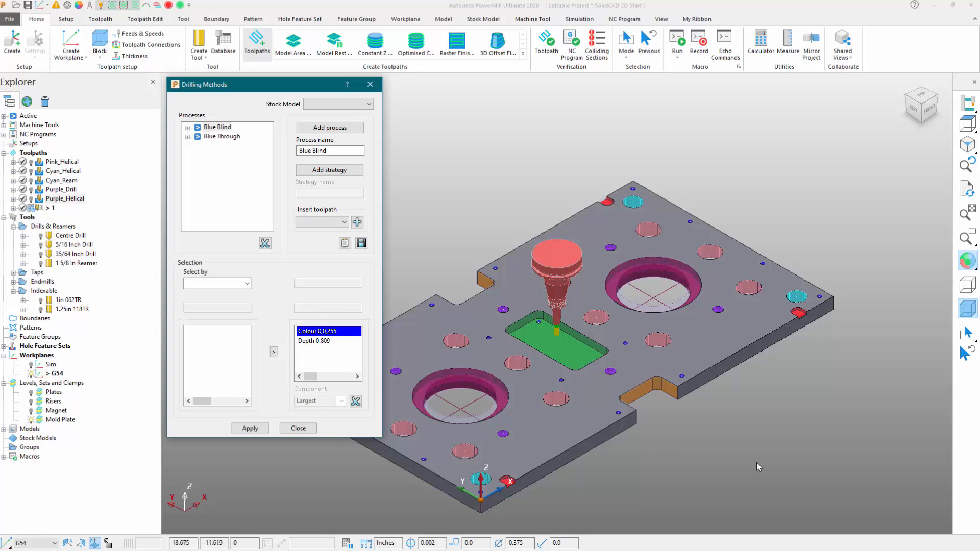
{"action": "left_click", "coordinate": [250, 428]}
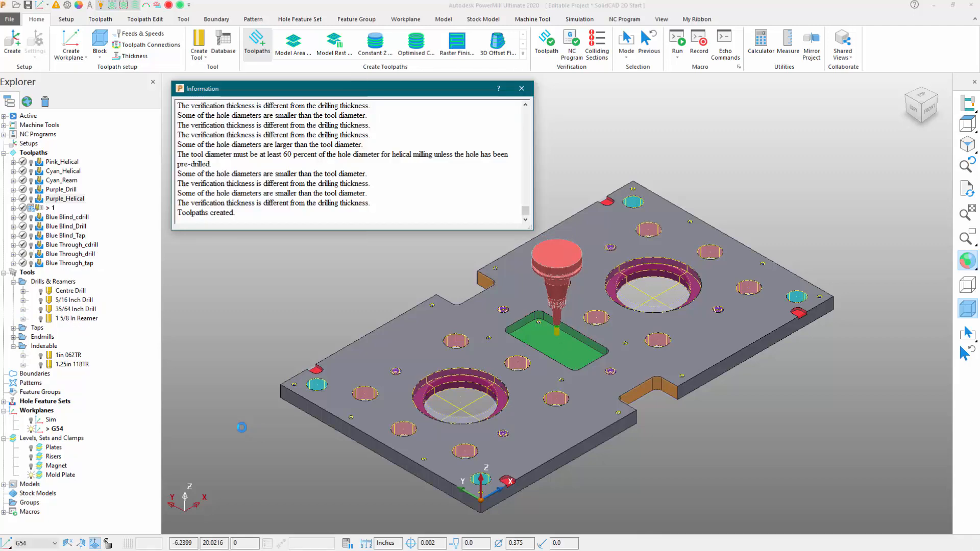
{"action": "left_click", "coordinate": [521, 89]}
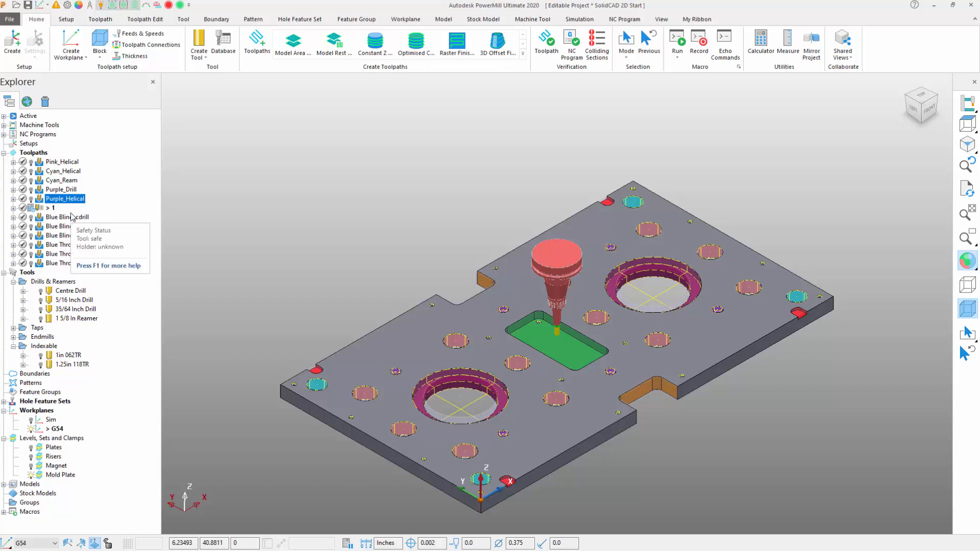
{"action": "left_click", "coordinate": [221, 224]}
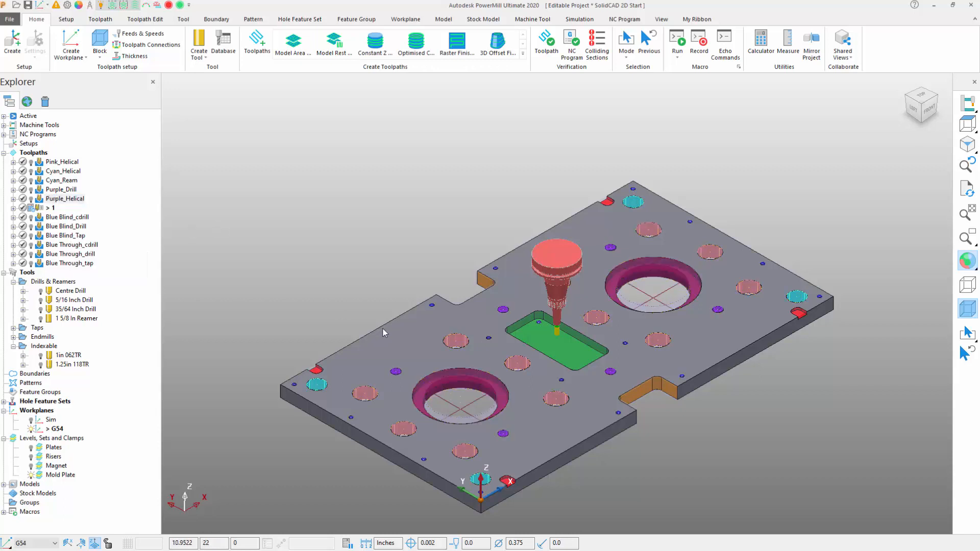
{"action": "middle_click_drag", "start_coordinate": [489, 397], "coordinate": [481, 354], "text": "shift"}
{"action": "middle_click_drag", "start_coordinate": [749, 411], "coordinate": [738, 419]}
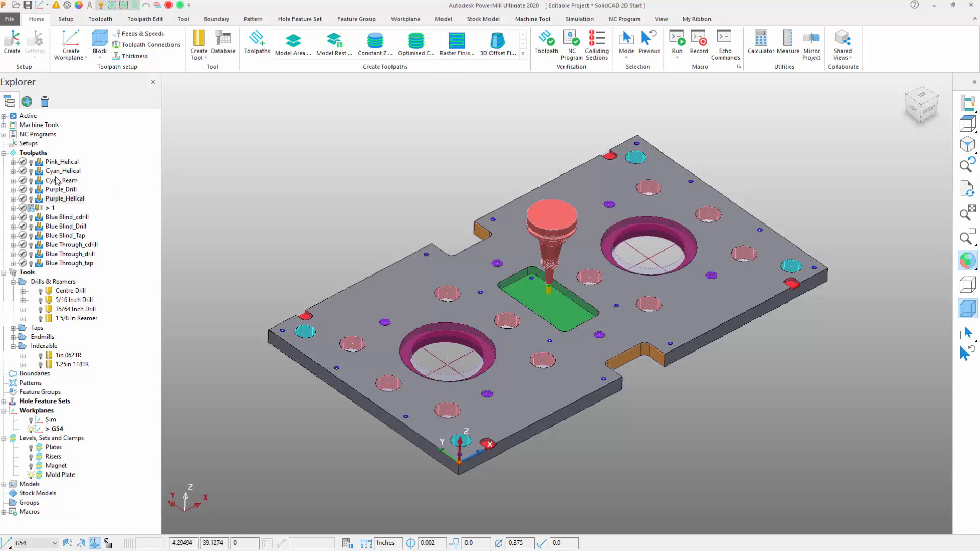
- Start a New Drilling Method from the Drilling Methods strategies and rename its default process Pink
{"action": "left_click", "coordinate": [256, 41]}
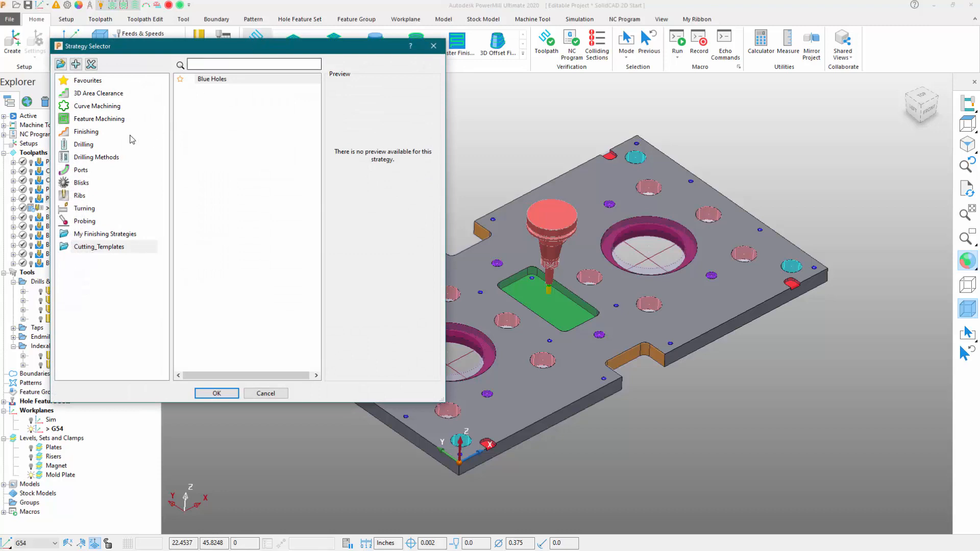
{"action": "left_click", "coordinate": [87, 158]}
{"action": "left_click", "coordinate": [210, 129]}
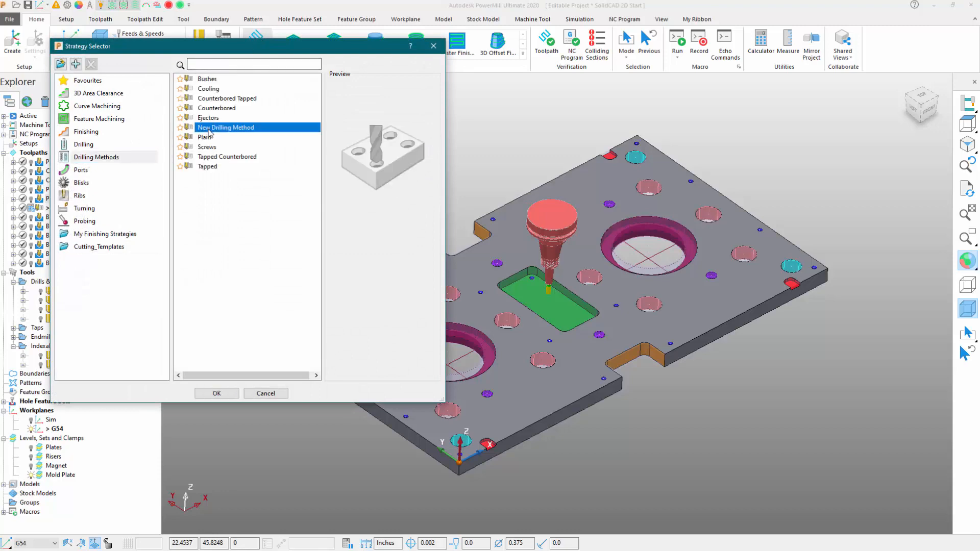
{"action": "left_click", "coordinate": [216, 393]}
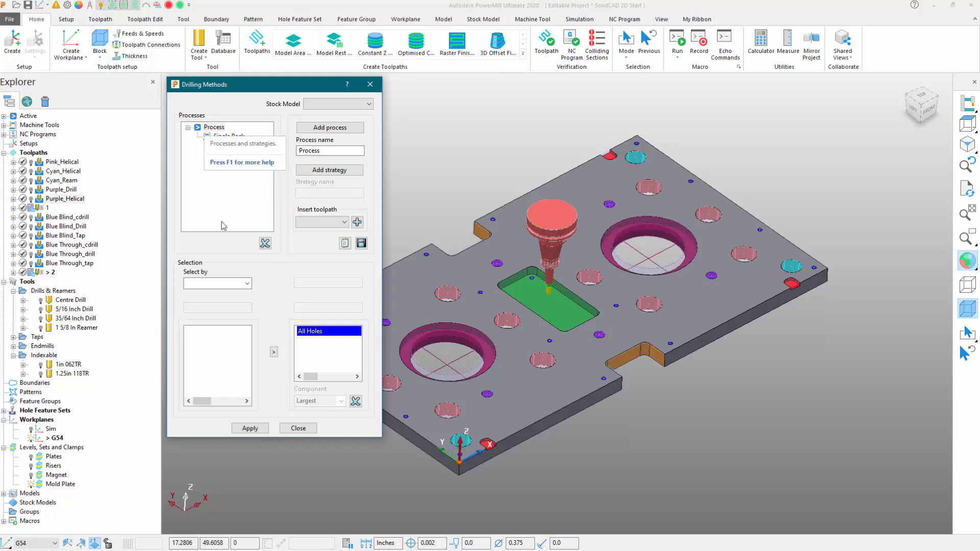
{"action": "left_click", "coordinate": [213, 127]}
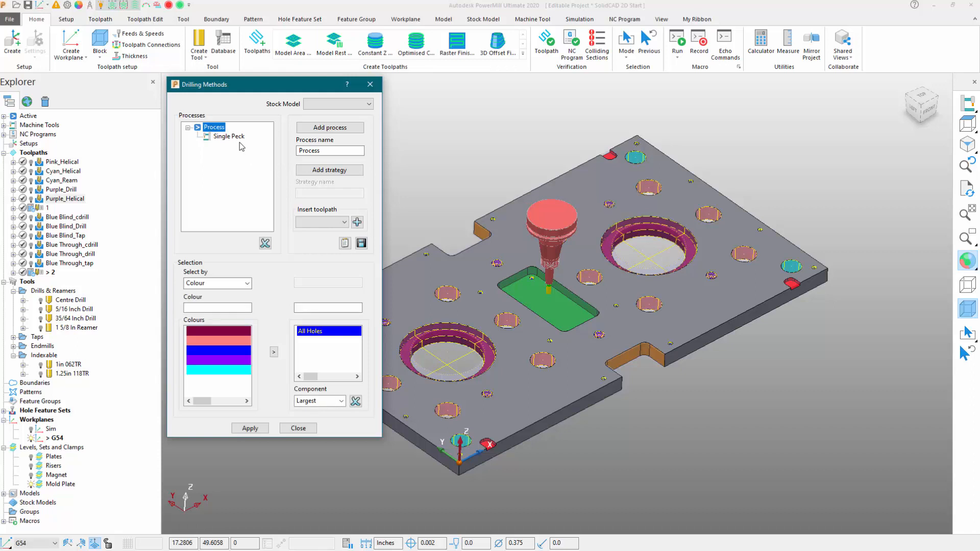
{"action": "double_click", "coordinate": [334, 150]}
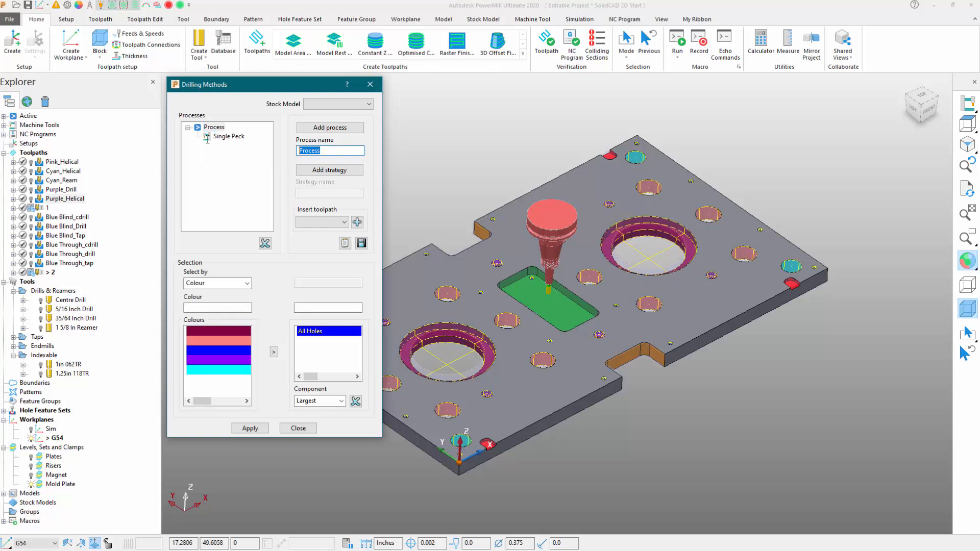
{"action": "type", "text": "Pink"}
{"action": "key", "text": "Return"}
- Delete the Single Peck strategy from the Pink process and insert the Pink_Helical toolpath instead
{"action": "double_click", "coordinate": [222, 137]}
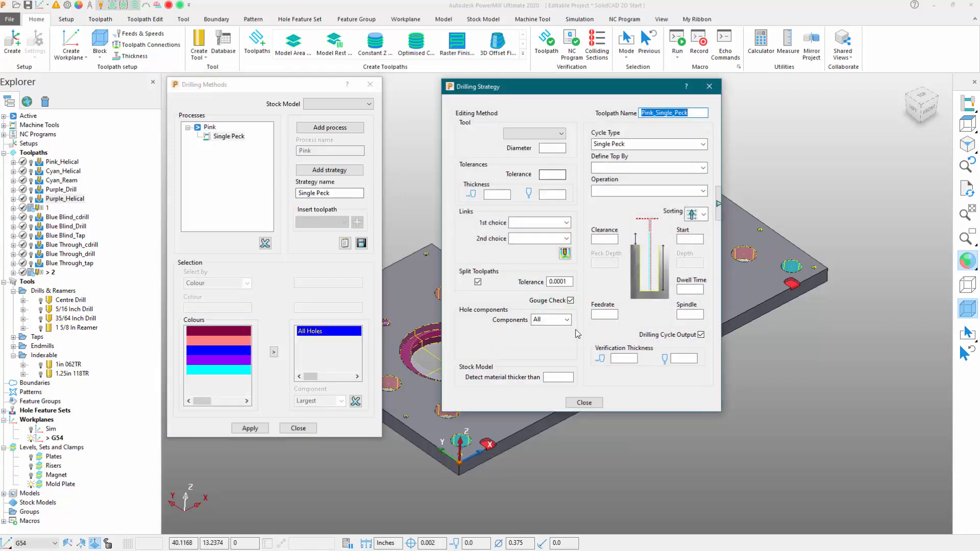
{"action": "left_click", "coordinate": [265, 244]}
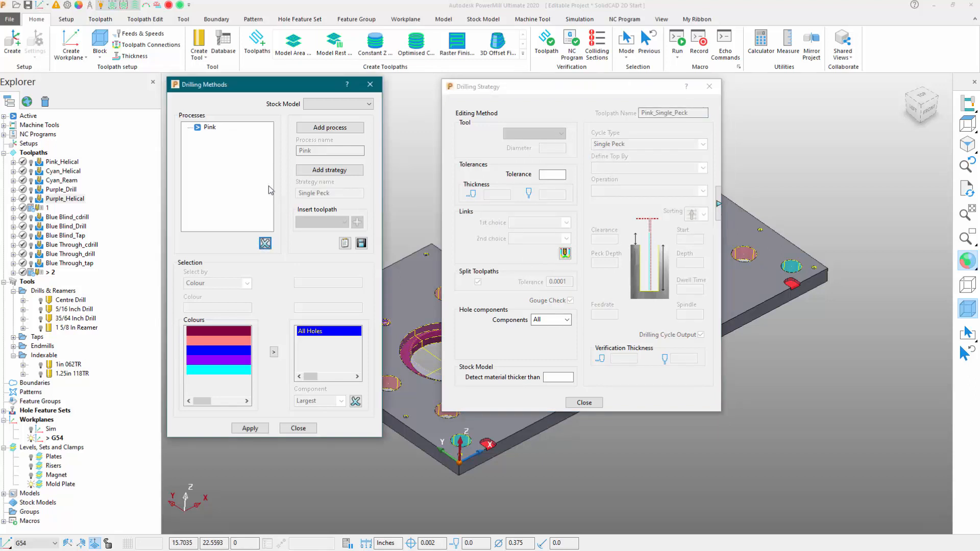
{"action": "left_click", "coordinate": [209, 127]}
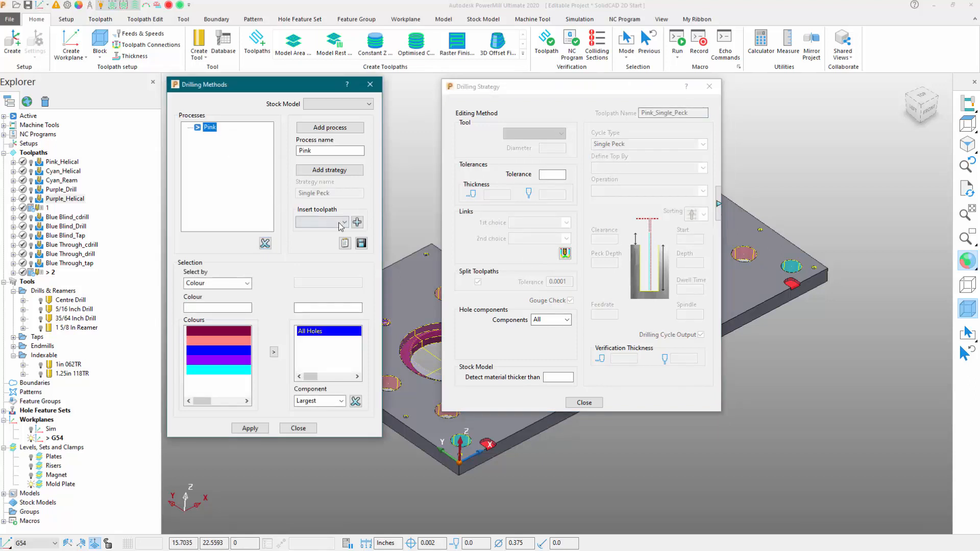
{"action": "left_click", "coordinate": [341, 223]}
{"action": "left_click", "coordinate": [339, 262]}
{"action": "left_click", "coordinate": [356, 222]}
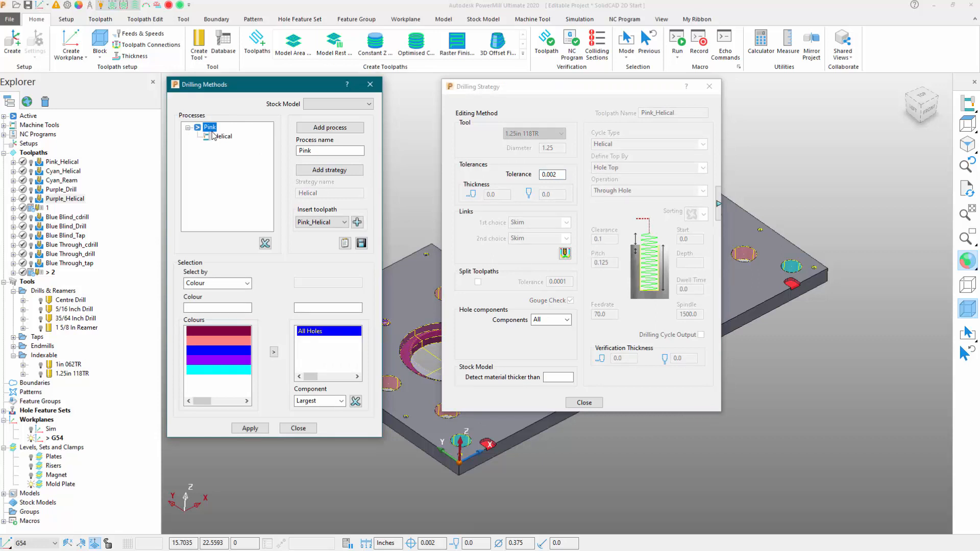
- Add a second process to the drilling method and name it Cyan
{"action": "left_click", "coordinate": [331, 128]}
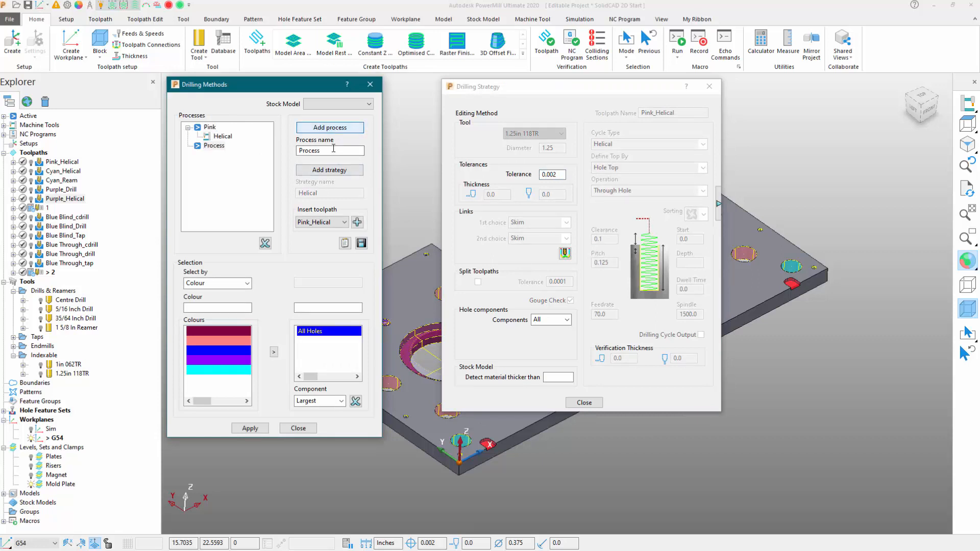
{"action": "left_click", "coordinate": [223, 136]}
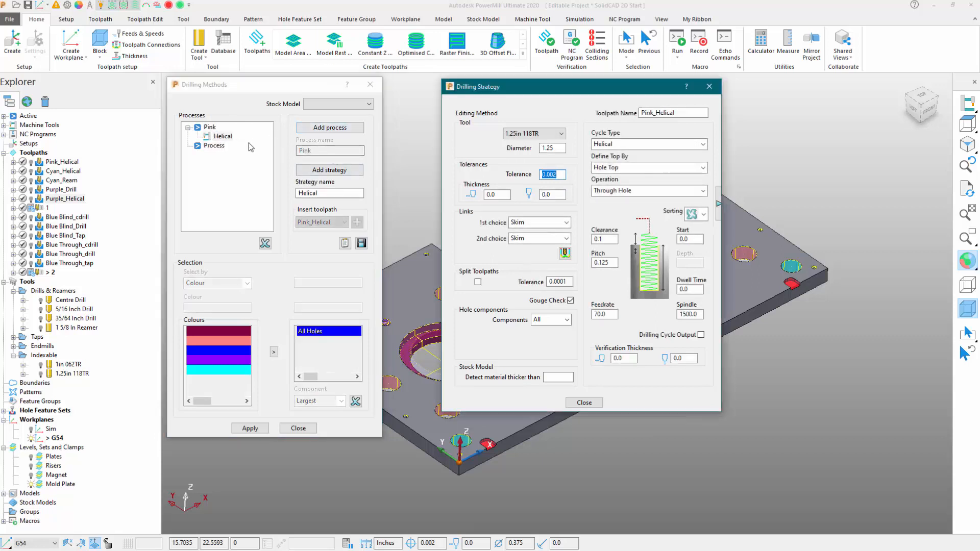
{"action": "left_click", "coordinate": [227, 147]}
{"action": "type", "text": "C"}
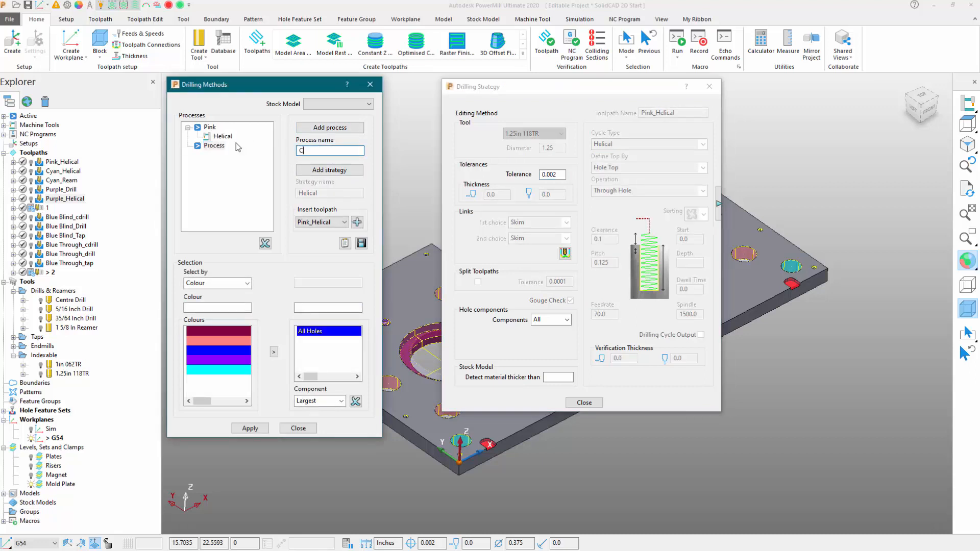
{"action": "type", "text": "yan"}
{"action": "key", "text": "Return"}
- Insert the Cyan_Helical and Cyan_Ream toolpaths into the Cyan process and expand it to list both strategies
{"action": "left_click", "coordinate": [239, 148]}
{"action": "left_click", "coordinate": [344, 222]}
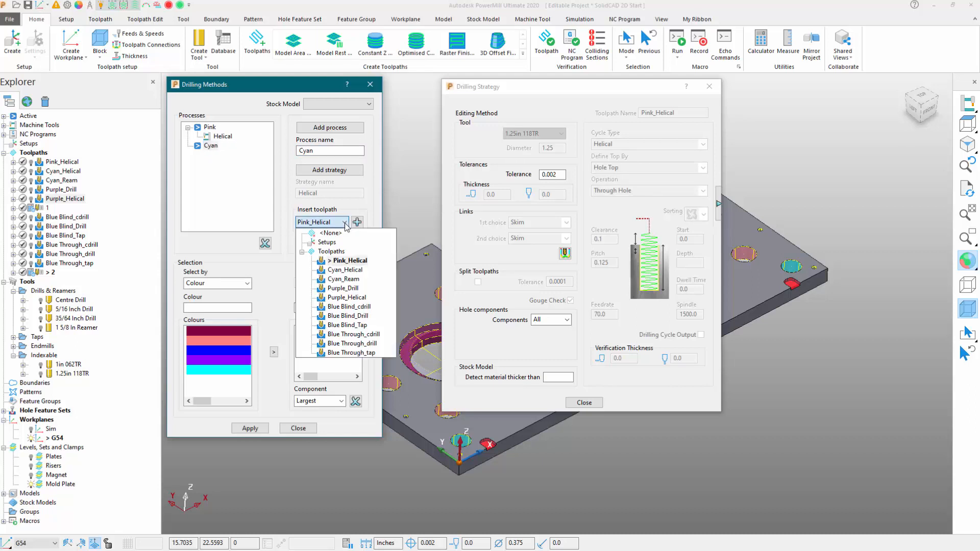
{"action": "left_click", "coordinate": [347, 279]}
{"action": "left_click", "coordinate": [357, 223]}
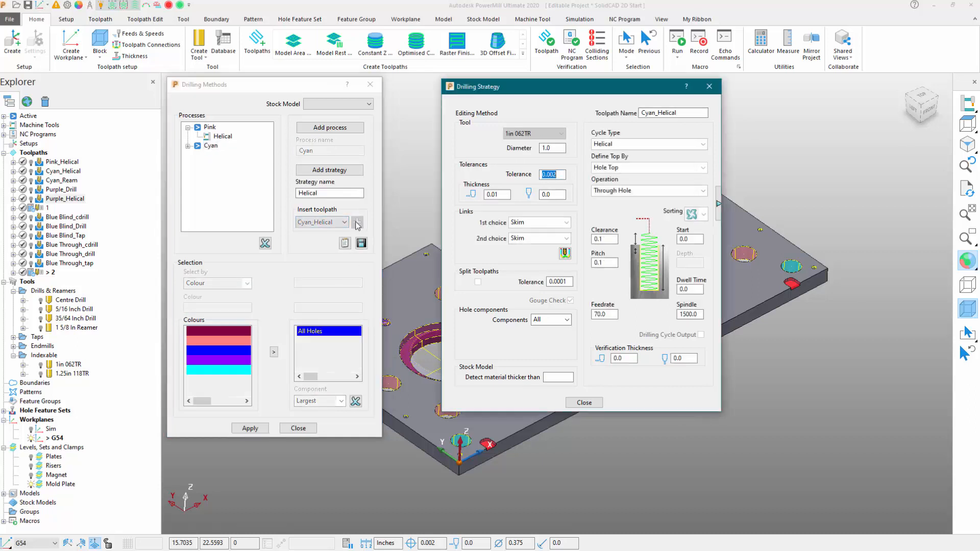
{"action": "left_click", "coordinate": [213, 146]}
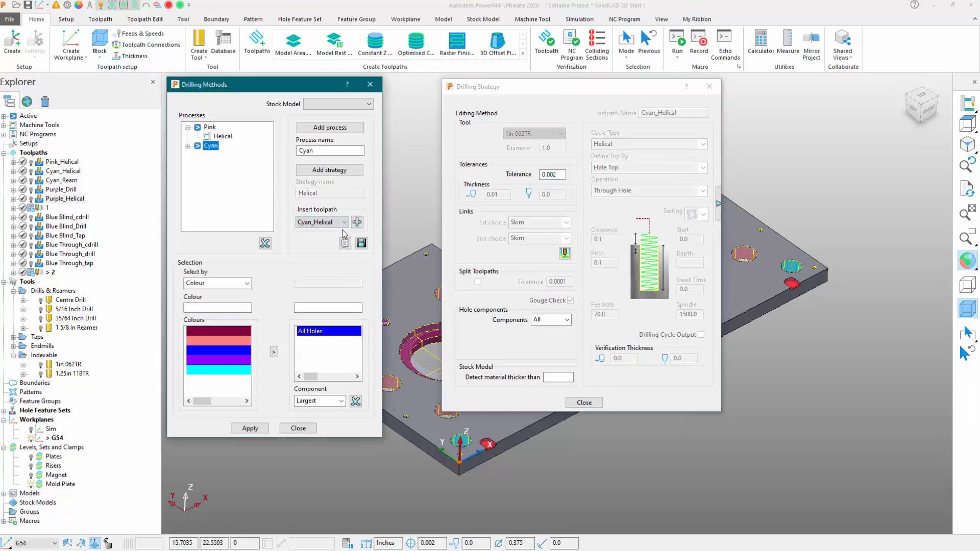
{"action": "left_click", "coordinate": [344, 223]}
{"action": "left_click", "coordinate": [341, 281]}
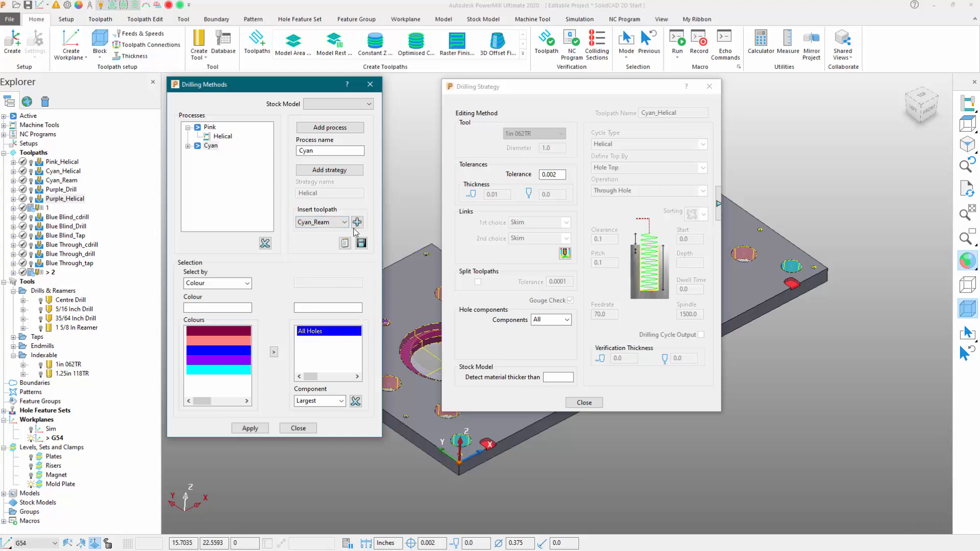
{"action": "left_click", "coordinate": [357, 222]}
{"action": "left_click", "coordinate": [188, 147]}
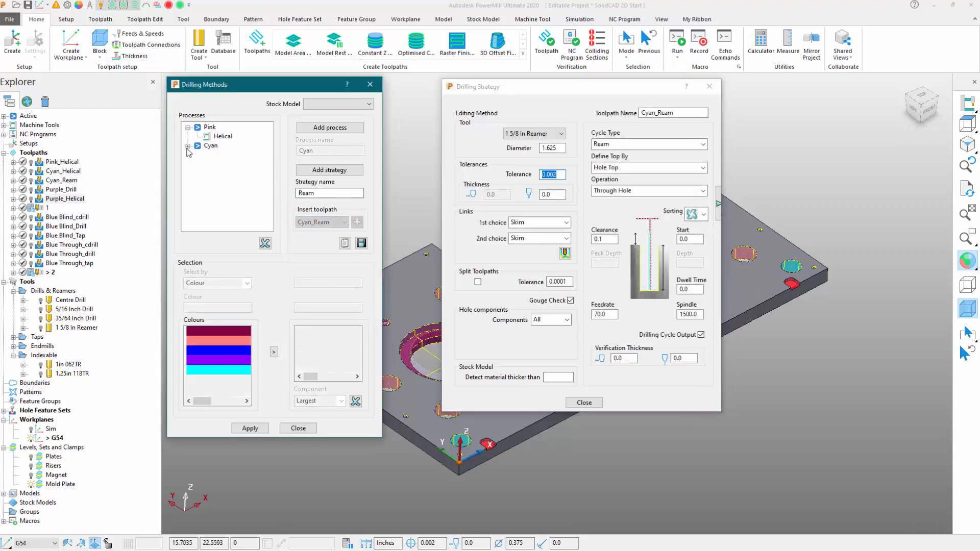
- Add a third process to the drilling method and name it Purple
{"action": "left_click", "coordinate": [329, 127]}
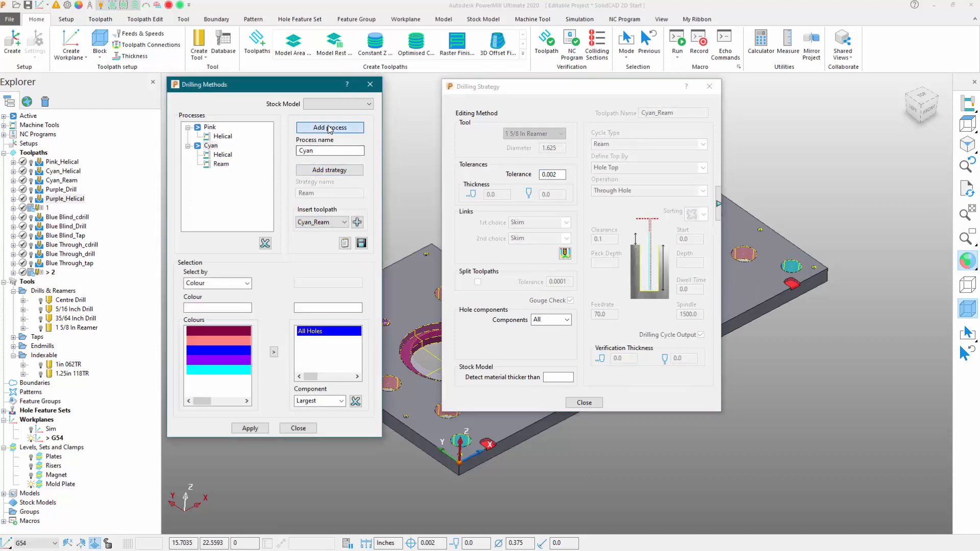
{"action": "double_click", "coordinate": [324, 149]}
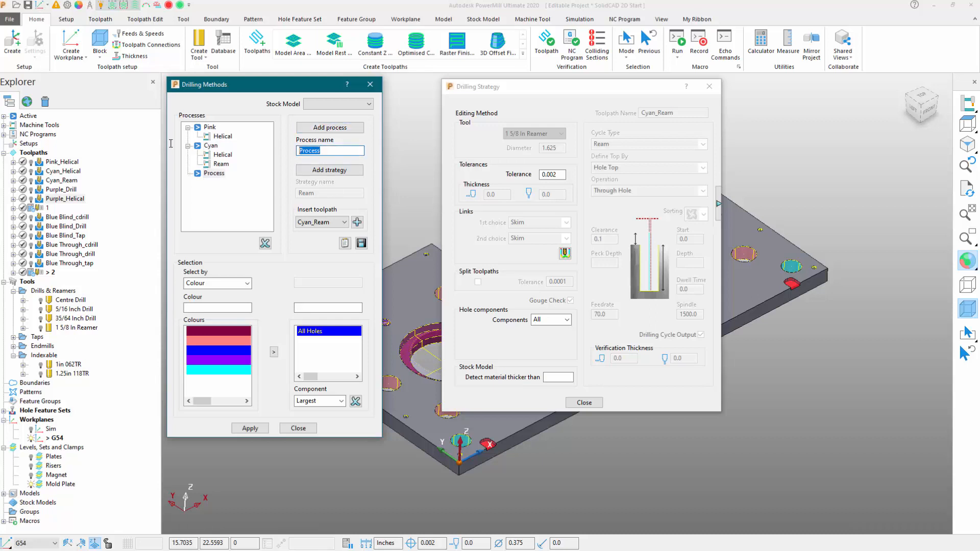
{"action": "type", "text": "Purple"}
{"action": "key", "text": "Return"}
- Insert the Purple_Drill and Purple_Helical toolpaths into the Purple process and expand it to list both strategies
{"action": "left_click", "coordinate": [345, 222]}
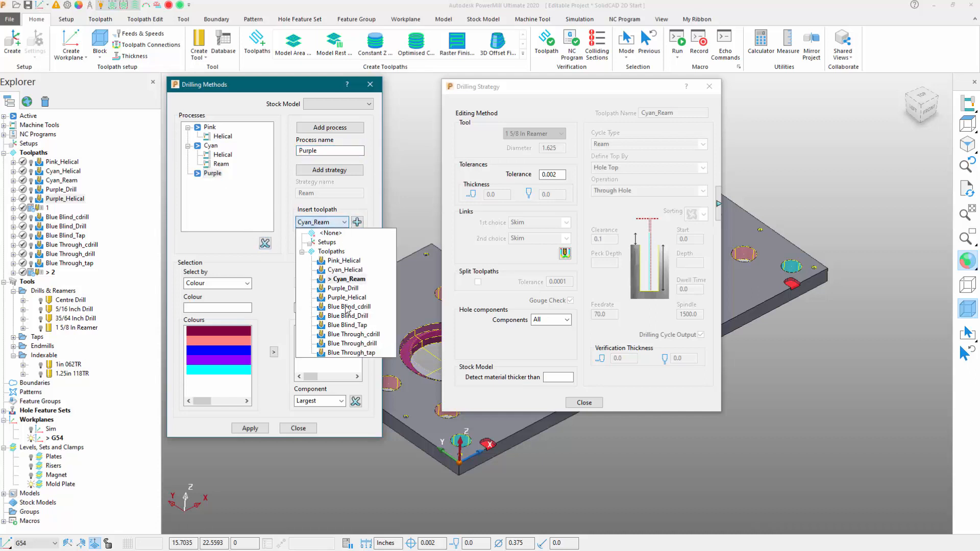
{"action": "left_click", "coordinate": [343, 287]}
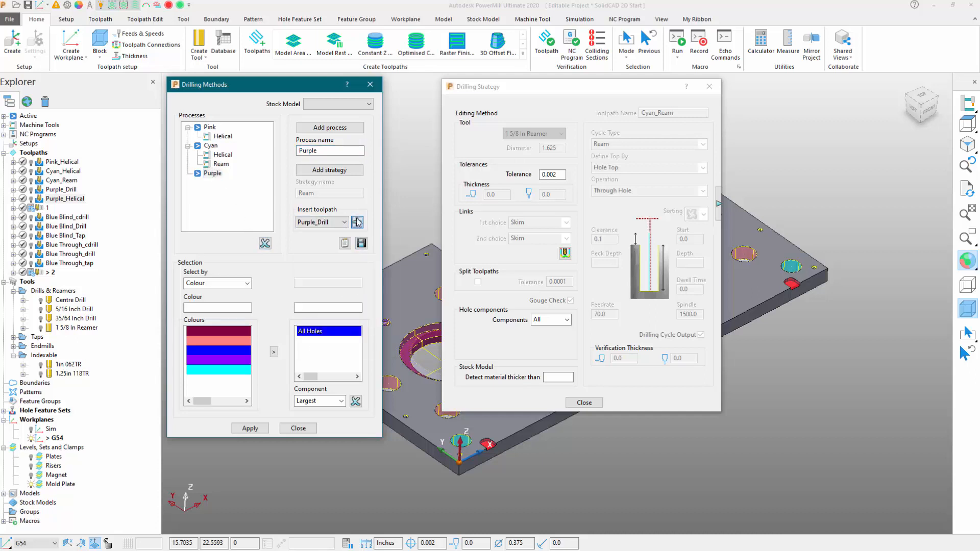
{"action": "left_click", "coordinate": [357, 222]}
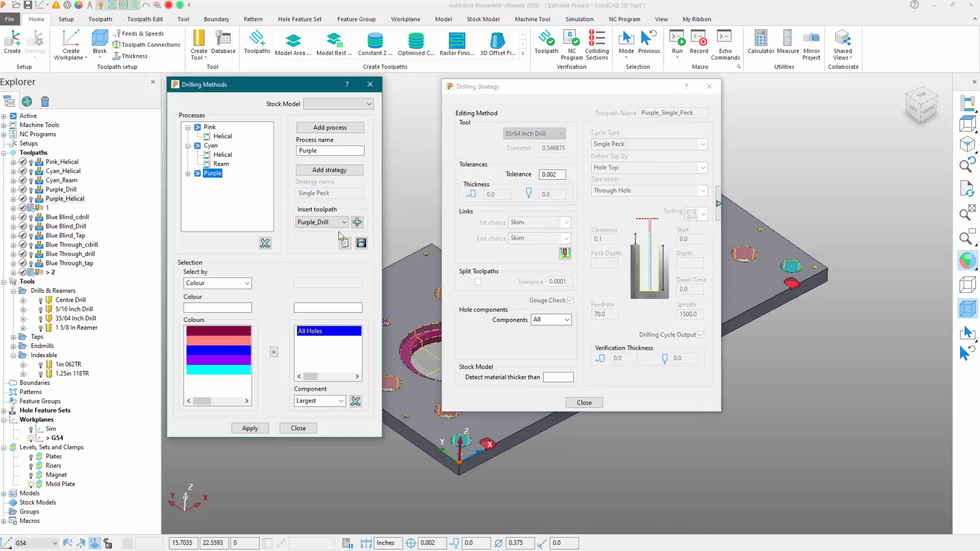
{"action": "left_click", "coordinate": [344, 222]}
{"action": "left_click", "coordinate": [348, 295]}
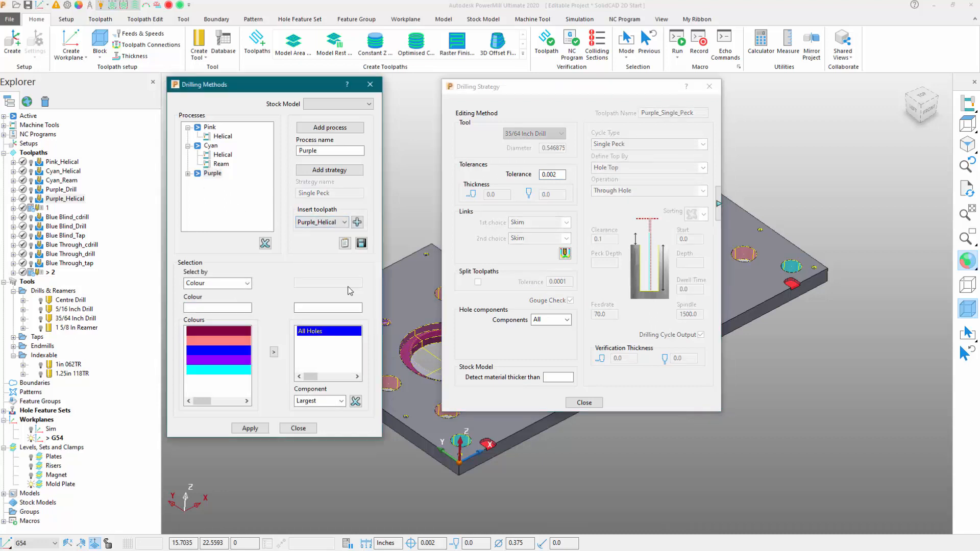
{"action": "left_click", "coordinate": [358, 222]}
{"action": "left_click", "coordinate": [188, 174]}
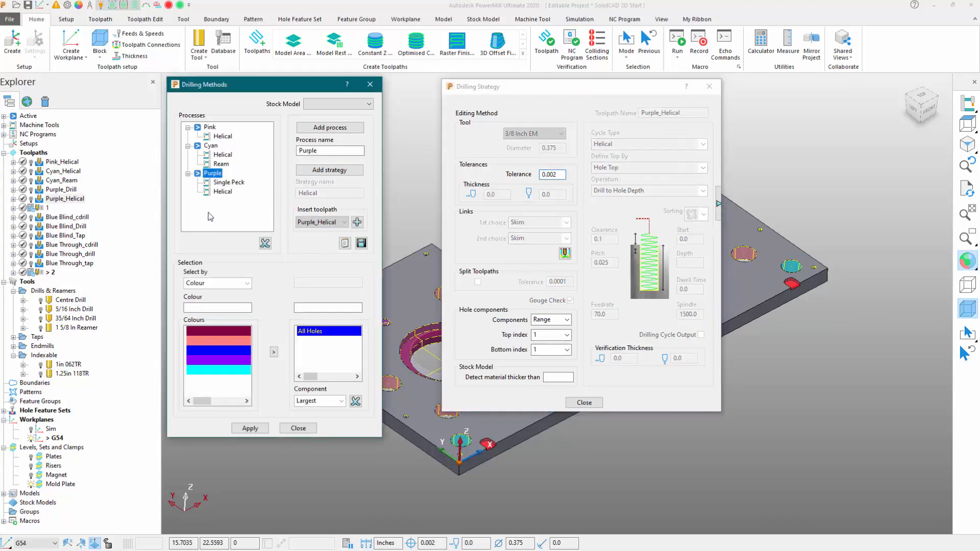
- Close the strategy settings and restrict the Pink process to holes with the pink colour 255,128,128
{"action": "left_click", "coordinate": [584, 402]}
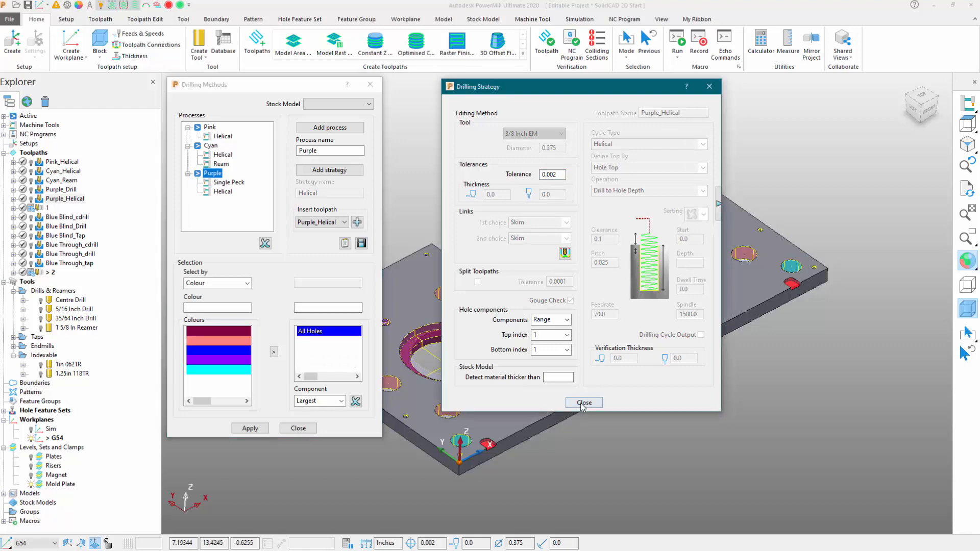
{"action": "left_click", "coordinate": [208, 127]}
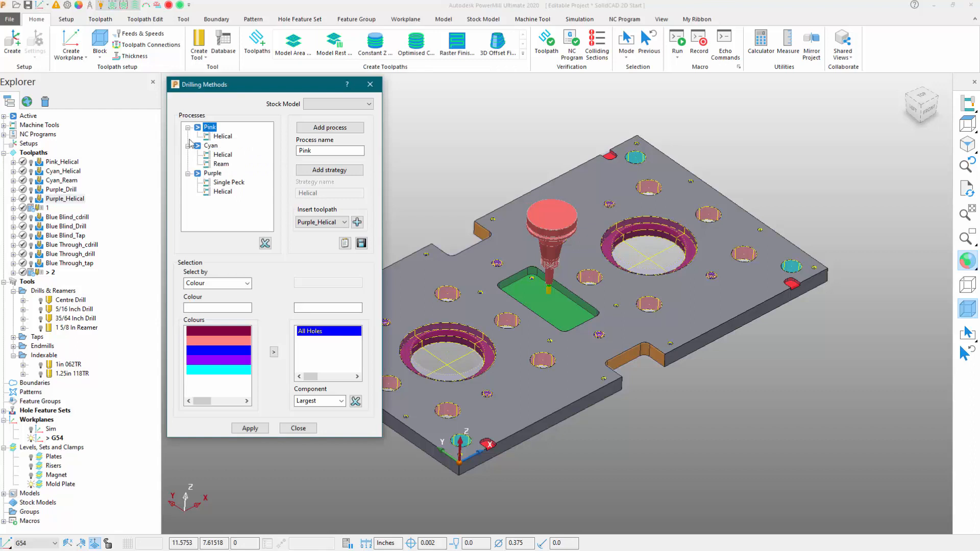
{"action": "left_click", "coordinate": [225, 340]}
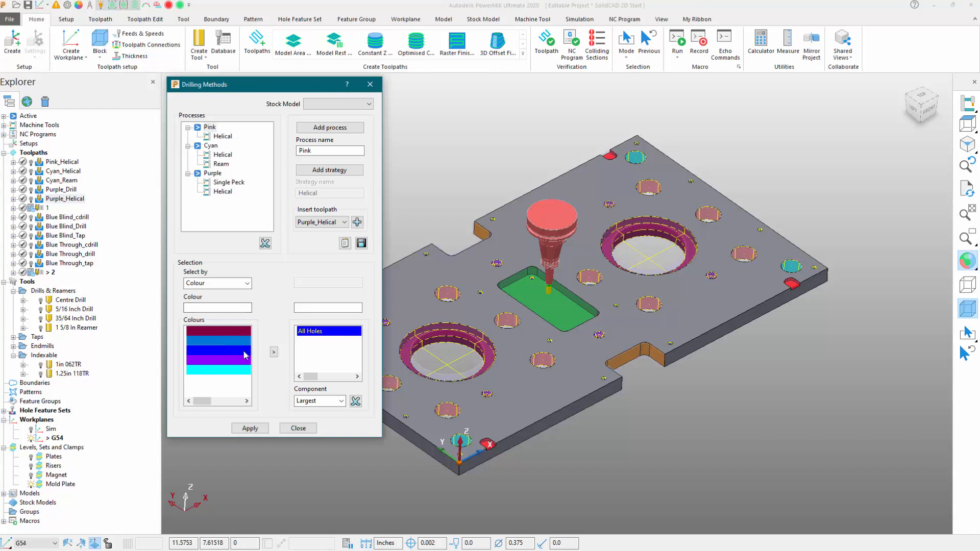
{"action": "left_click", "coordinate": [275, 353]}
- Restrict the Cyan process to holes with the cyan colour 0,255,255
{"action": "left_click", "coordinate": [206, 146]}
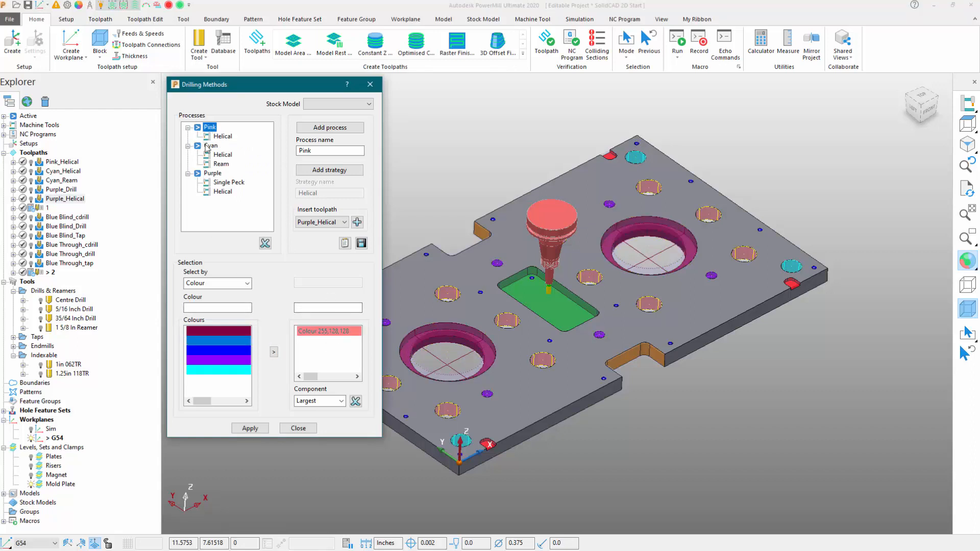
{"action": "left_click", "coordinate": [227, 371]}
{"action": "left_click", "coordinate": [275, 353]}
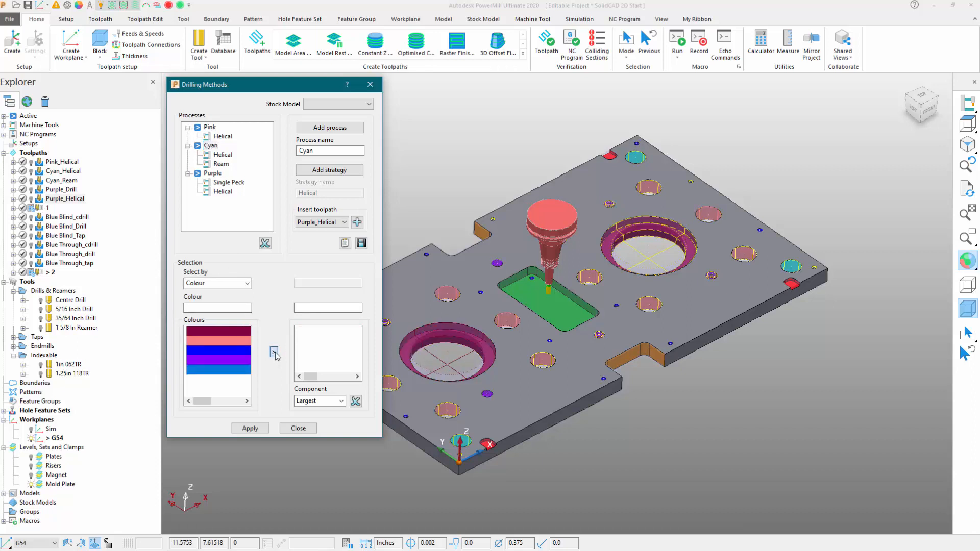
- Restrict the Purple process to holes with colour 140,0,255 and check the hole selections of the Cyan and Pink processes
{"action": "left_click", "coordinate": [212, 173]}
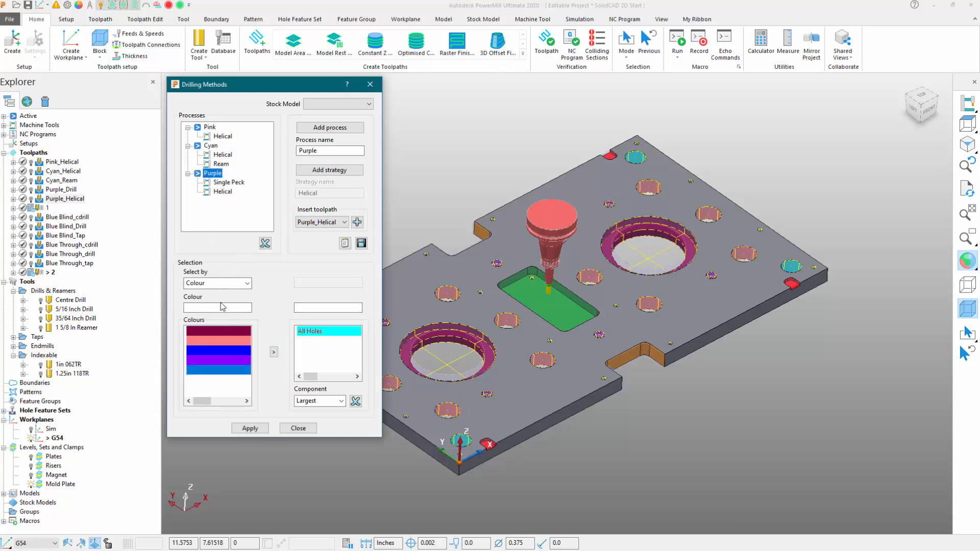
{"action": "left_click", "coordinate": [274, 352]}
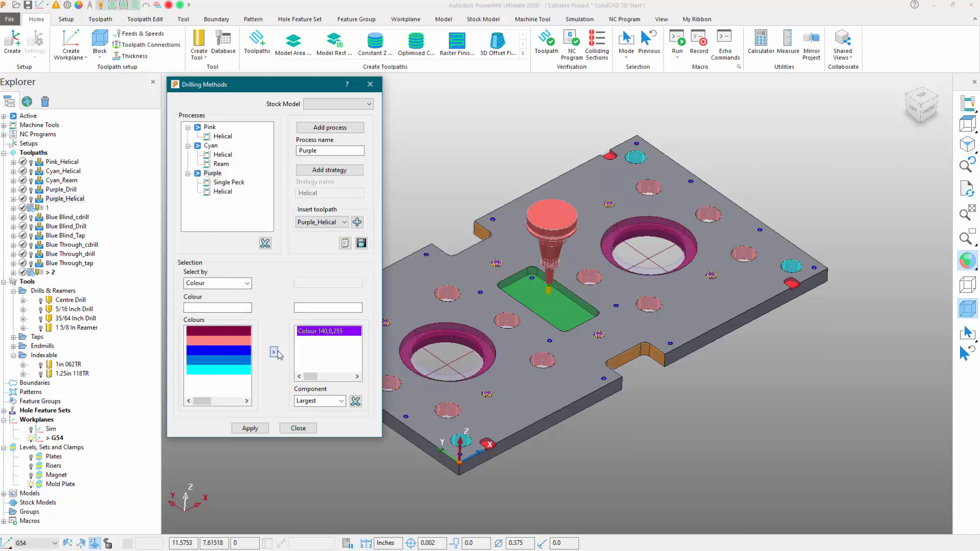
{"action": "left_click", "coordinate": [210, 146]}
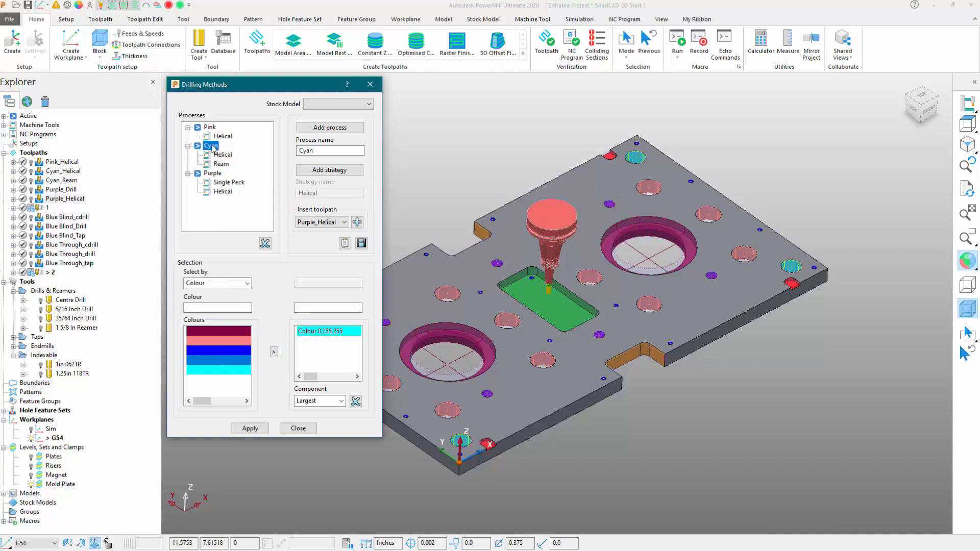
{"action": "left_click", "coordinate": [210, 128]}
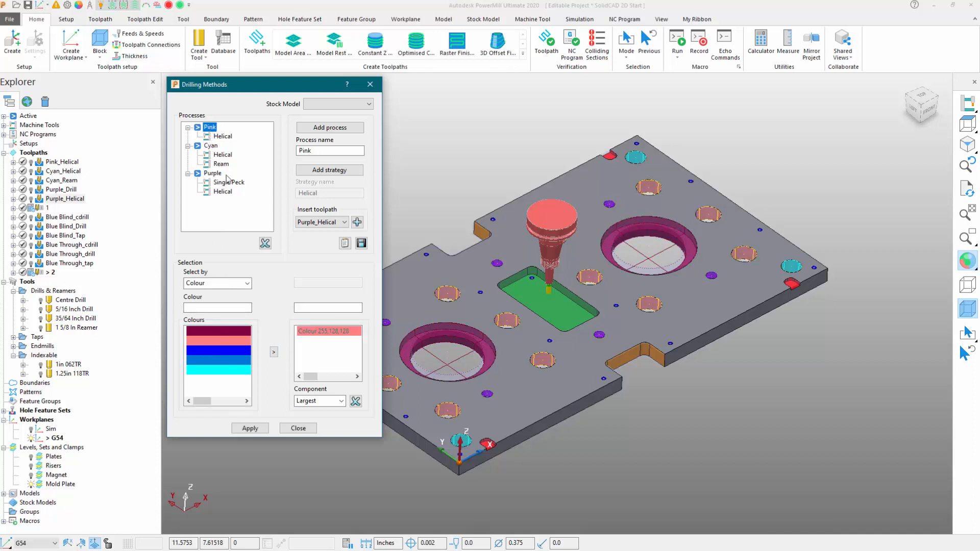
- Export the drilling method to the Cutting_Templates folder as the template Mold_Plate_Example and close the method form
{"action": "left_click", "coordinate": [361, 243]}
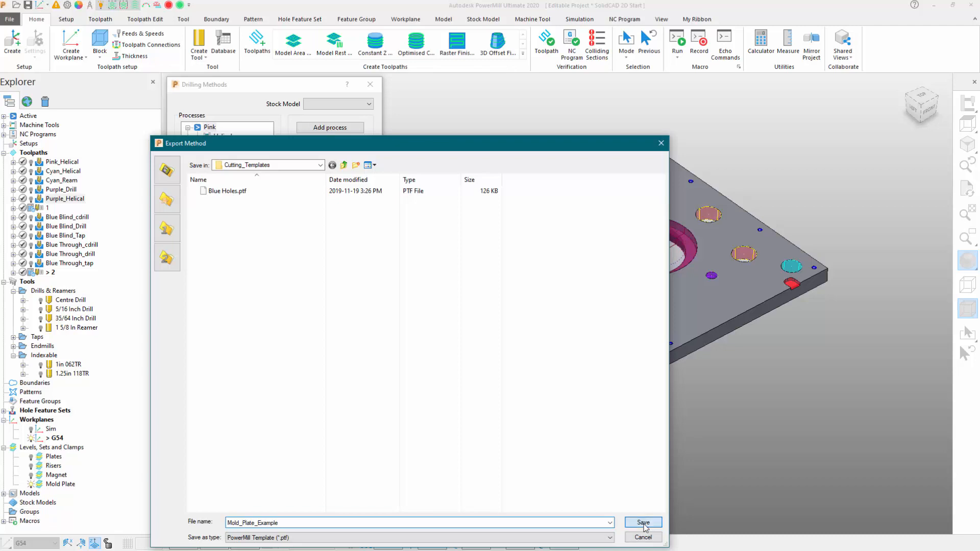
{"action": "left_click", "coordinate": [642, 522]}
{"action": "left_click", "coordinate": [298, 429]}
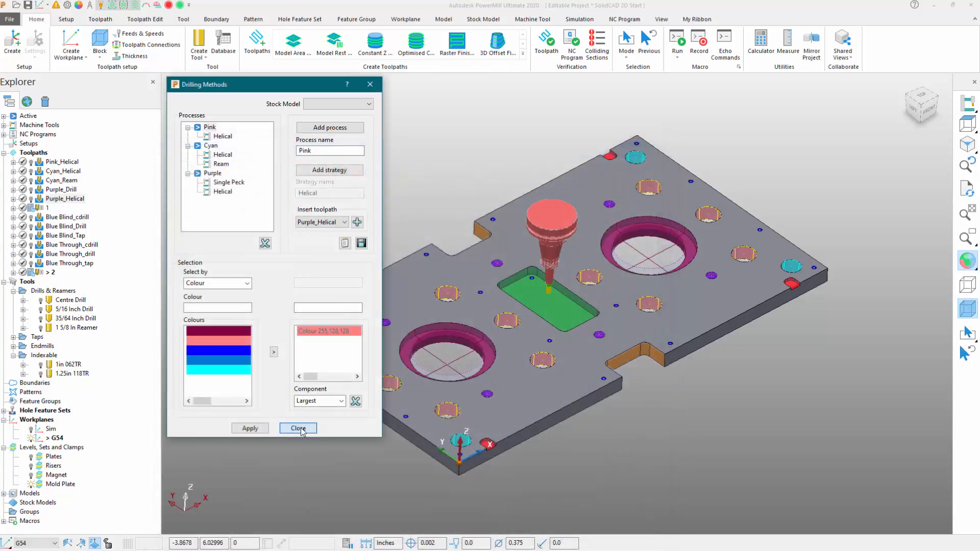
- Delete toolpaths 1 and 2 together with the Pink, Cyan and Purple toolpaths, keeping only the Blue ones
{"action": "left_click", "coordinate": [41, 273], "text": "ctrl"}
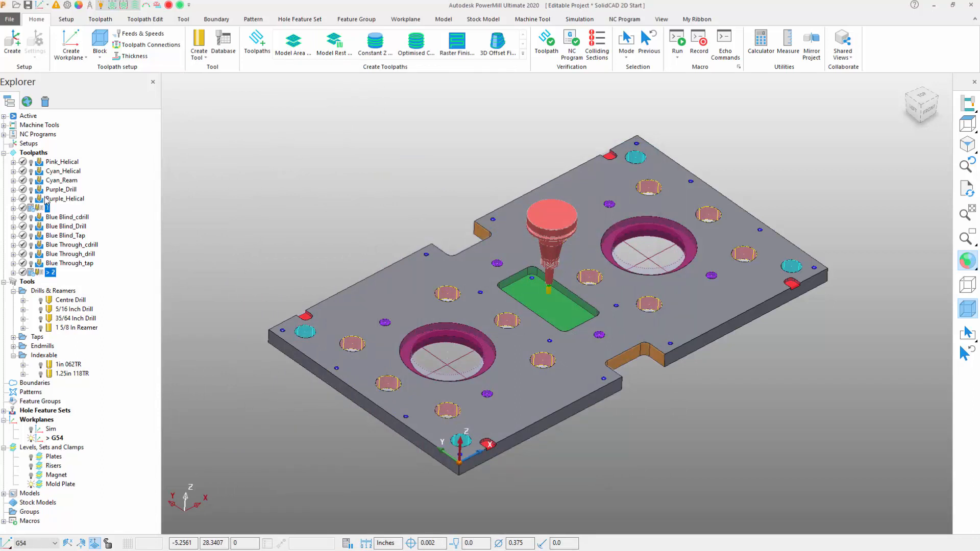
{"action": "left_click", "coordinate": [46, 206], "text": "ctrl"}
{"action": "left_click", "coordinate": [51, 181], "text": "ctrl"}
{"action": "left_click", "coordinate": [52, 189], "text": "ctrl"}
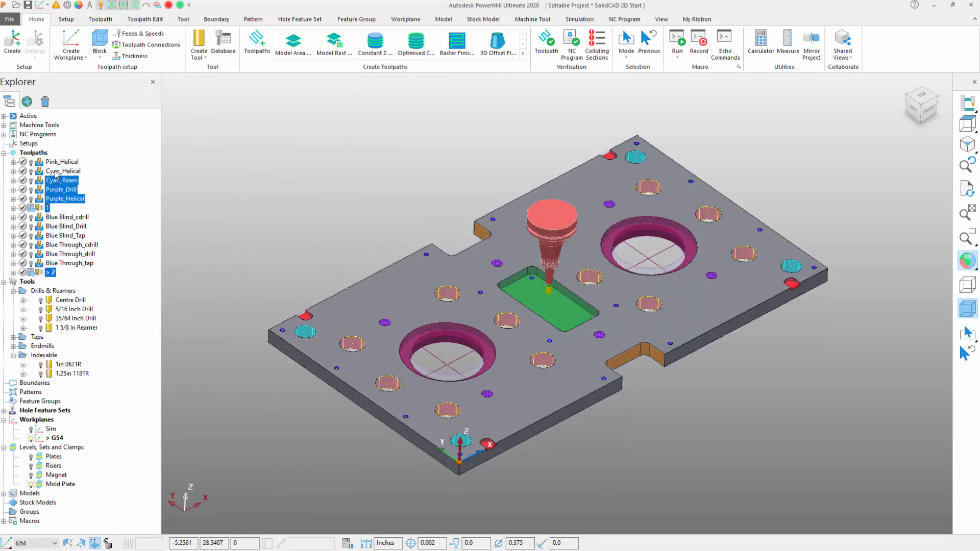
{"action": "left_click", "coordinate": [58, 171], "text": "ctrl"}
{"action": "left_click", "coordinate": [58, 163], "text": "ctrl"}
{"action": "right_click", "coordinate": [57, 164]}
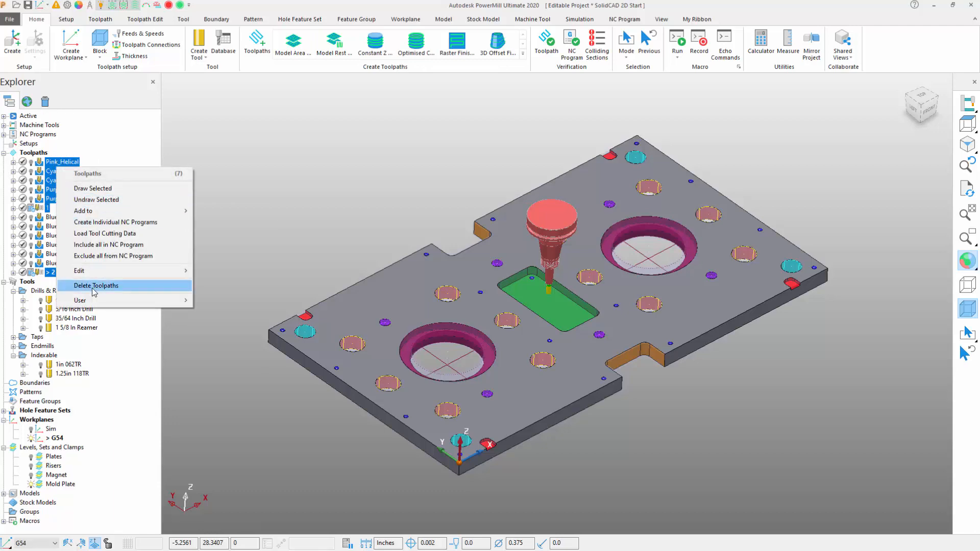
{"action": "left_click", "coordinate": [87, 285]}
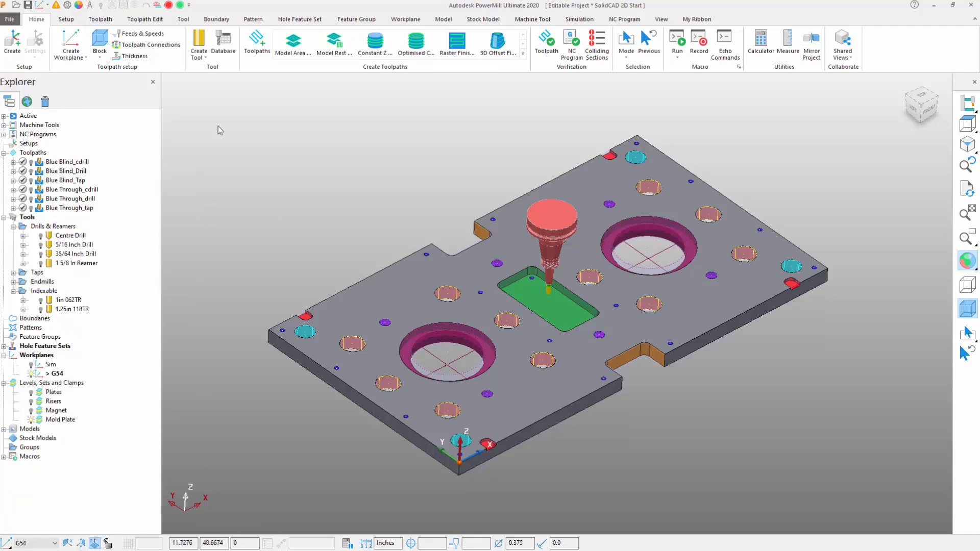
- Create a drilling method from the Mold_Plate_Example template in Cutting_Templates
{"action": "left_click", "coordinate": [257, 42]}
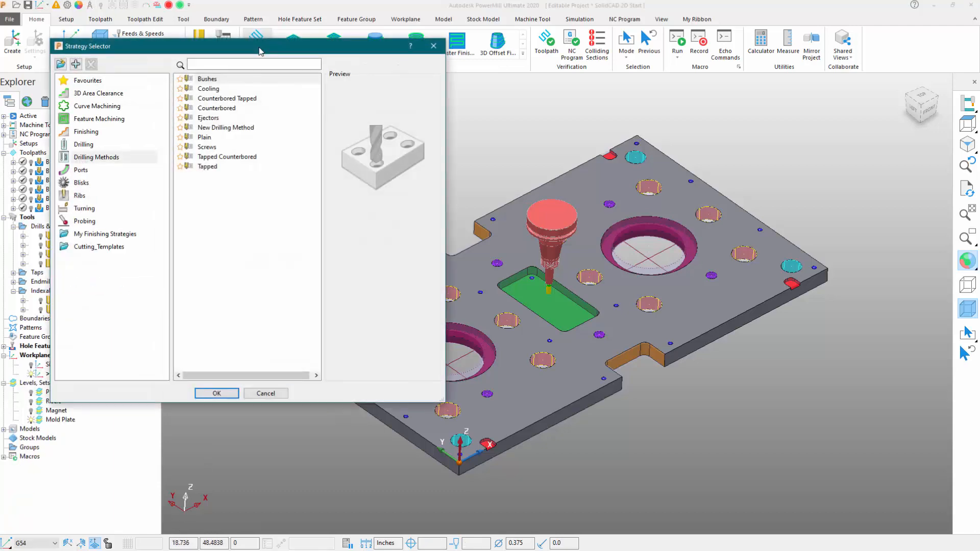
{"action": "left_click", "coordinate": [102, 248]}
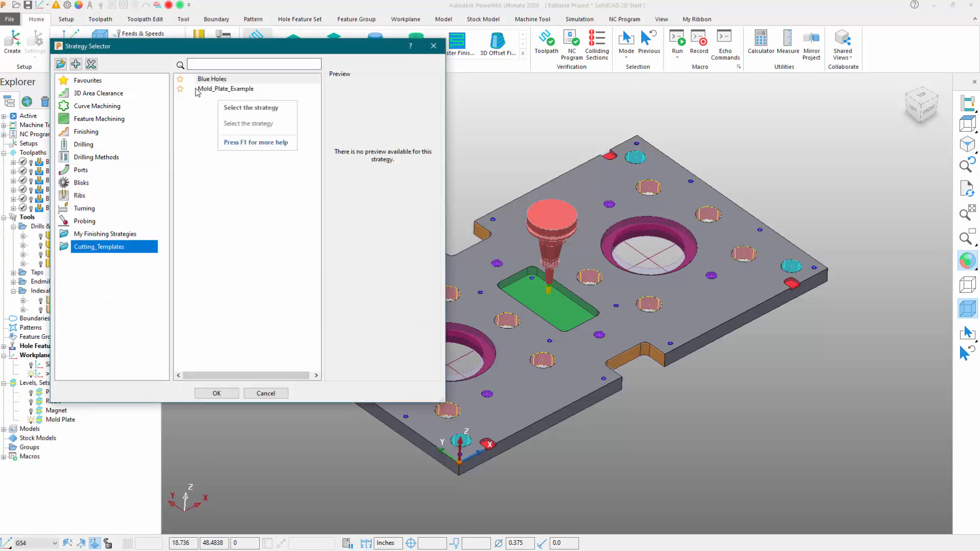
{"action": "left_click", "coordinate": [244, 90]}
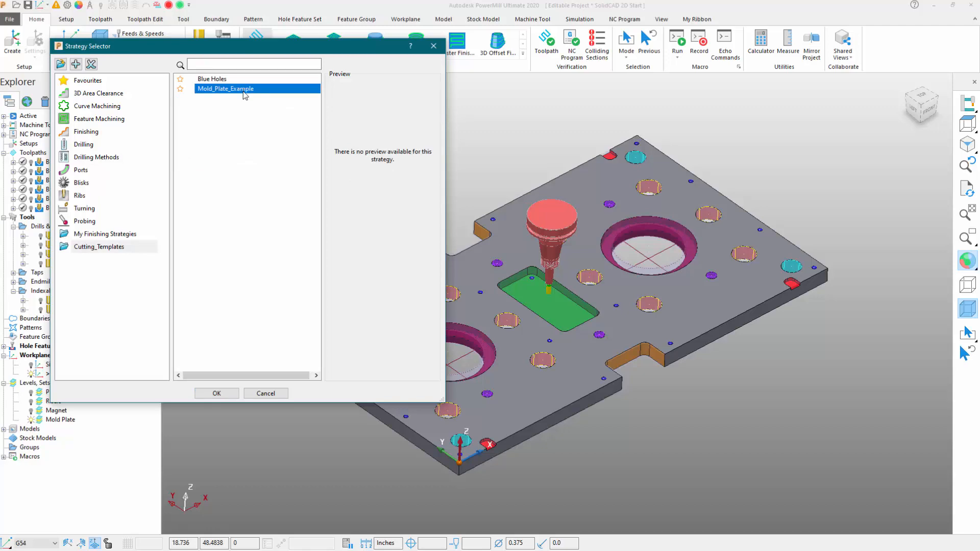
{"action": "left_click", "coordinate": [216, 392]}
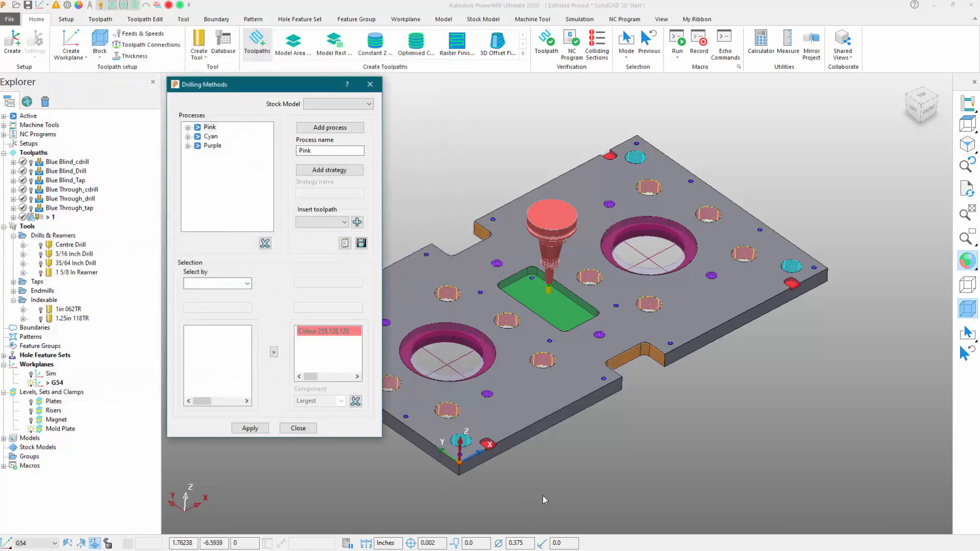
- Deselect the holes, apply the loaded drilling method to generate its toolpaths, and close the information report
{"action": "left_click", "coordinate": [715, 440]}
{"action": "middle_click_drag", "start_coordinate": [796, 454], "coordinate": [804, 417]}
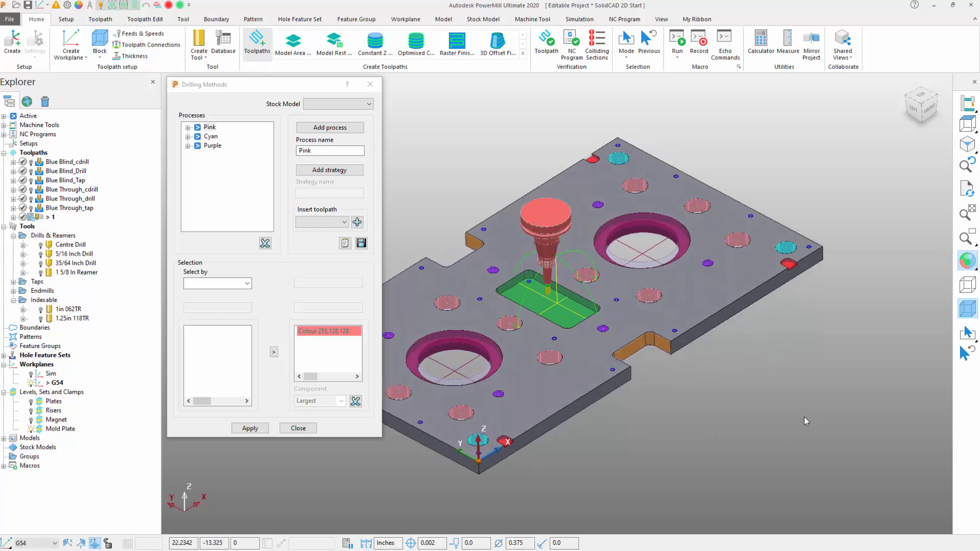
{"action": "left_click", "coordinate": [243, 428]}
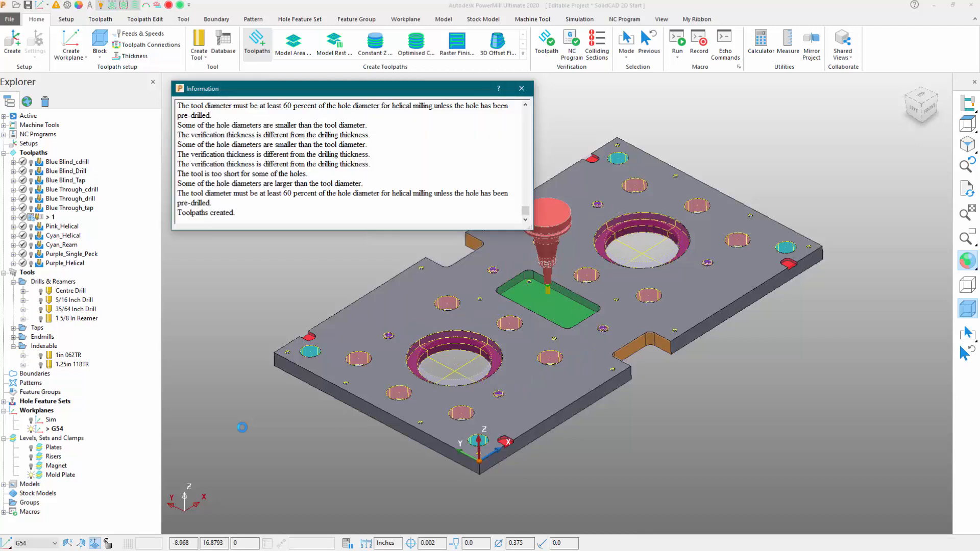
{"action": "left_click", "coordinate": [522, 88]}
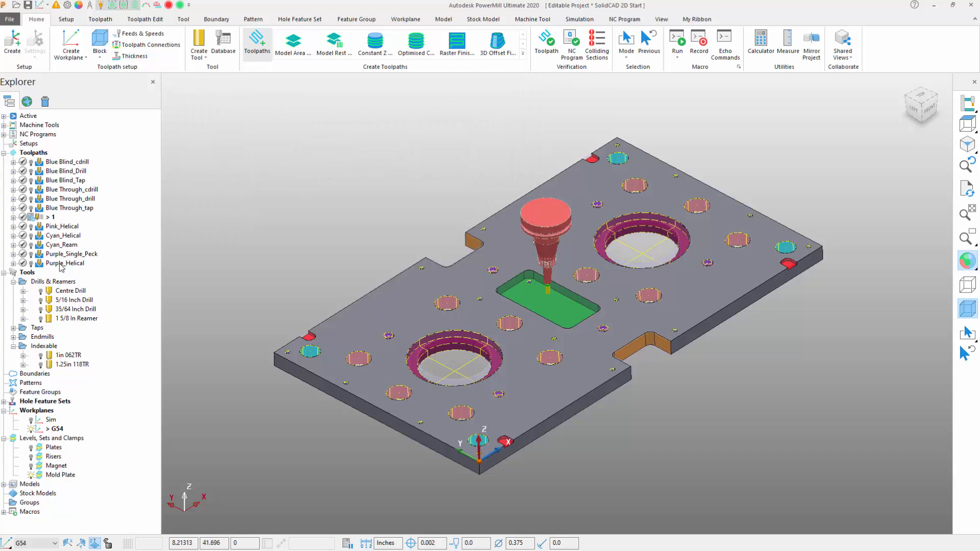
- Move the toolpaths from Pink_Helical through Purple_Helical above the Blue toolpaths in the toolpath list
{"action": "left_click", "coordinate": [61, 228]}
{"action": "left_click", "coordinate": [58, 266], "text": "shift"}
{"action": "left_click_drag", "start_coordinate": [57, 266], "coordinate": [40, 162]}
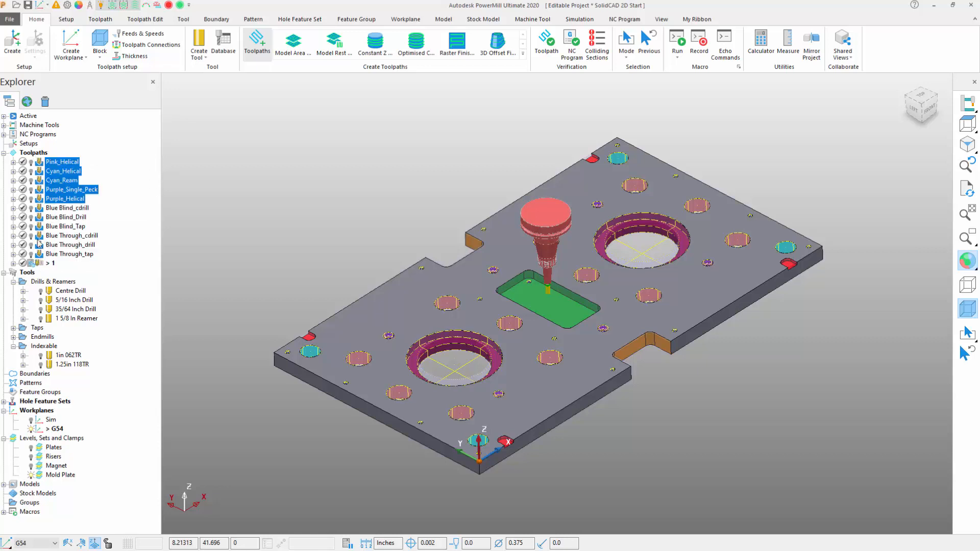
- Delete the drilling method toolpath 1 and clear the hole selection
{"action": "right_click", "coordinate": [38, 266]}
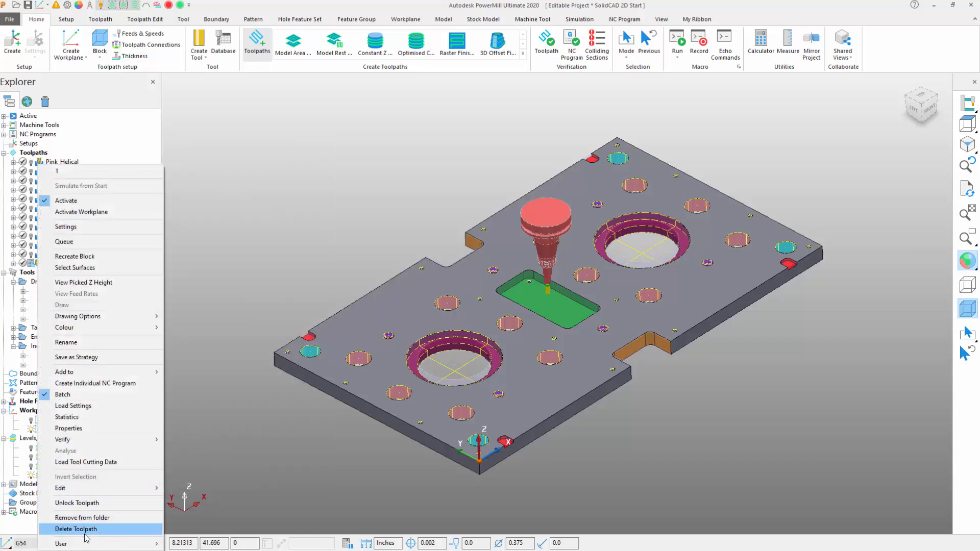
{"action": "left_click", "coordinate": [87, 530]}
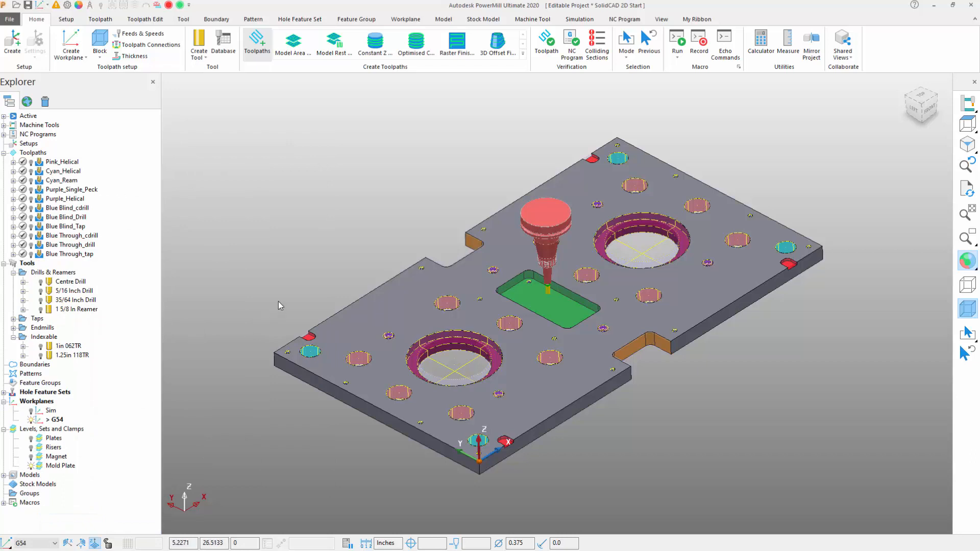
{"action": "left_click", "coordinate": [251, 308]}
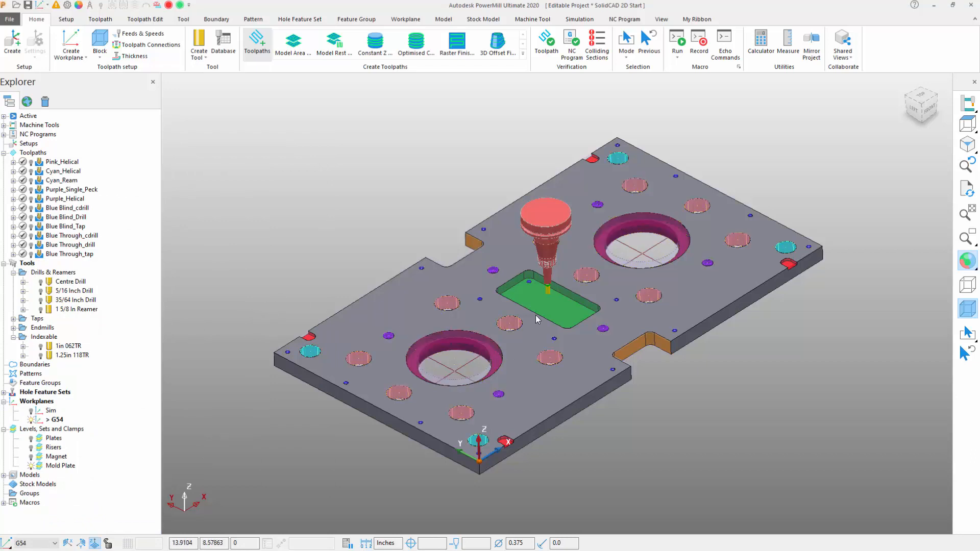
- Activate the Blue Through_cdrill toolpath for checking in the green pocket
{"action": "scroll", "coordinate": [627, 352], "scroll_direction": "up", "scroll_amount": 5}
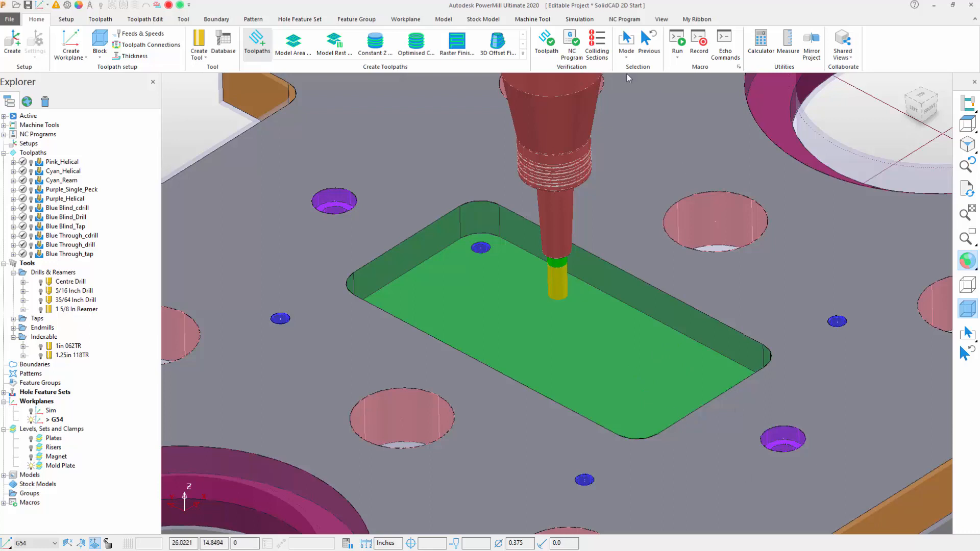
{"action": "left_click", "coordinate": [579, 20]}
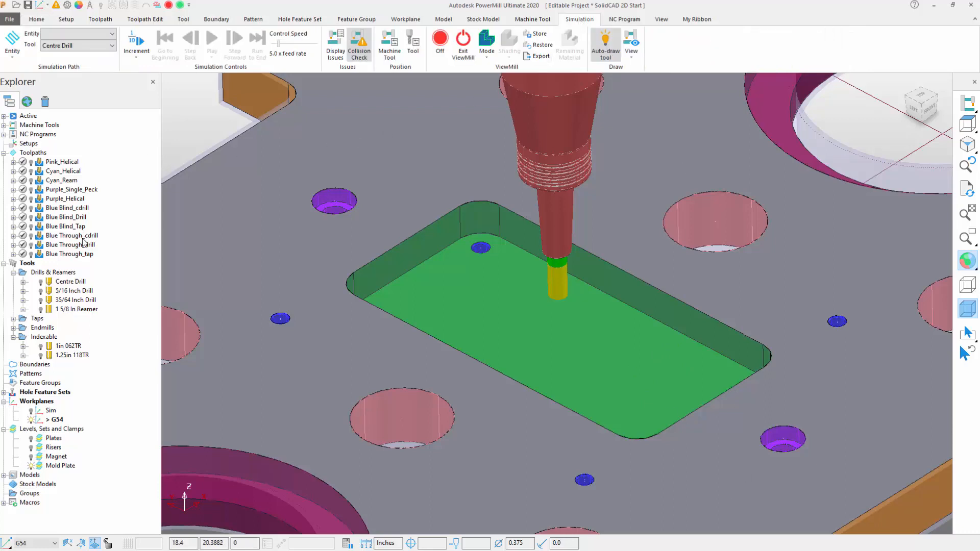
{"action": "left_click", "coordinate": [62, 238]}
{"action": "right_click", "coordinate": [63, 242]}
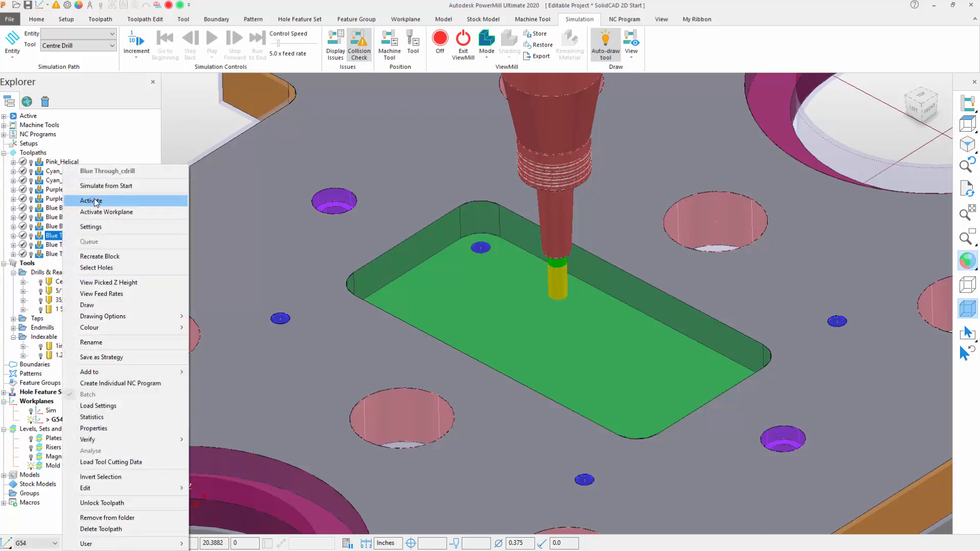
{"action": "left_click", "coordinate": [95, 201]}
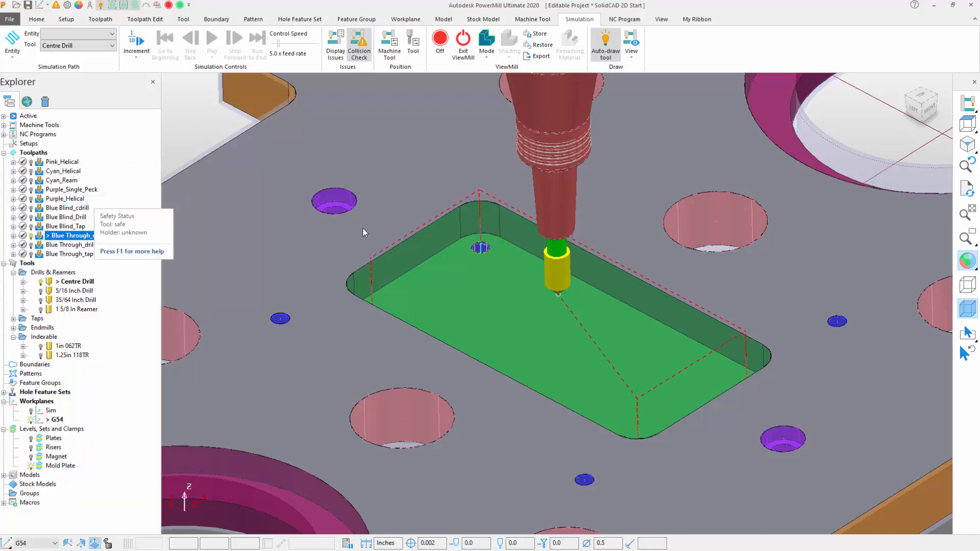
- Turn on ViewMill and set its mode to Fixed direction
{"action": "left_click", "coordinate": [440, 43]}
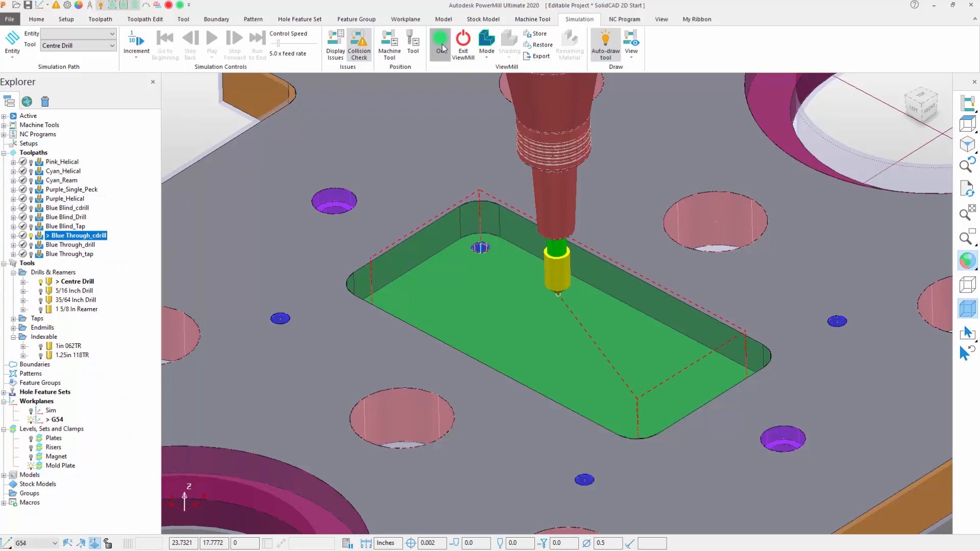
{"action": "left_click", "coordinate": [487, 51]}
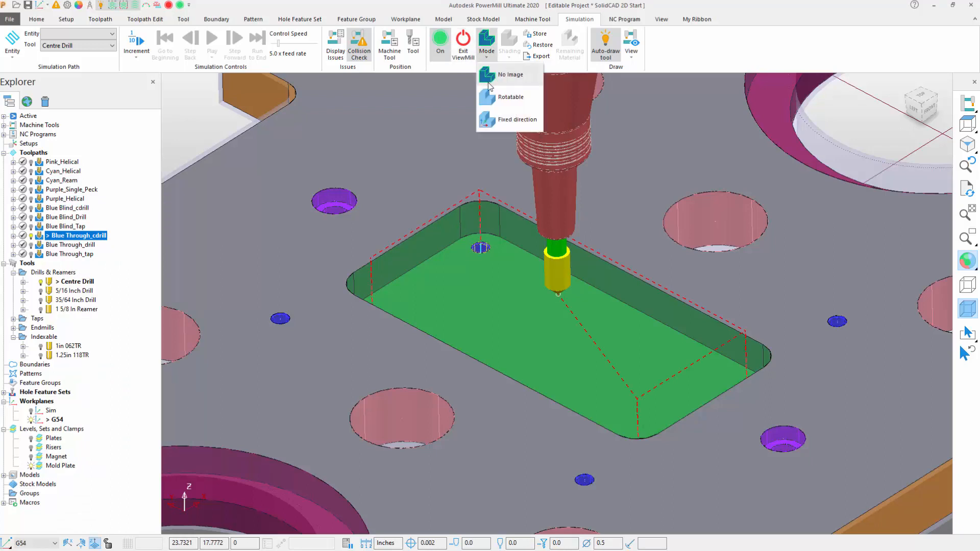
{"action": "left_click", "coordinate": [491, 121]}
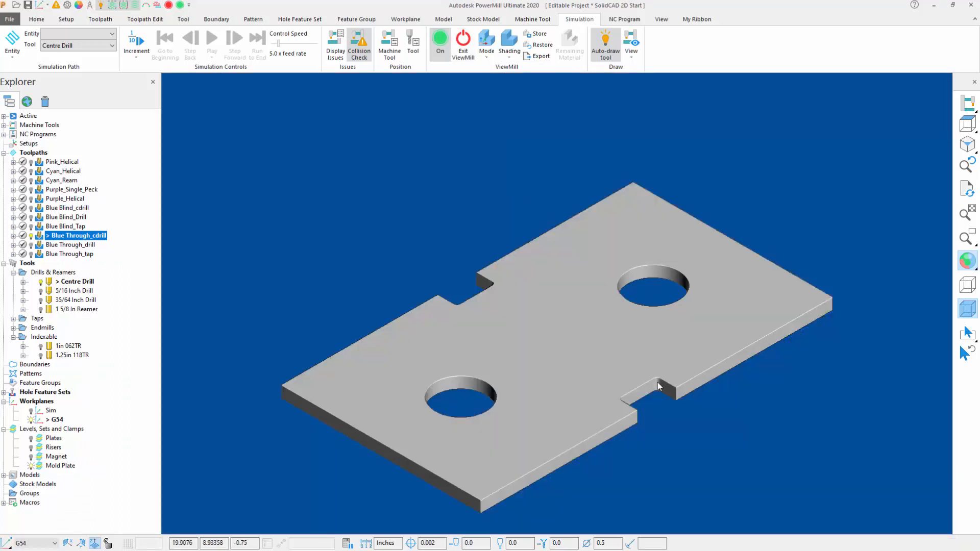
- Simulate the Blue Through_cdrill toolpath from its start in ViewMill
{"action": "right_click", "coordinate": [86, 238]}
{"action": "left_click", "coordinate": [181, 186]}
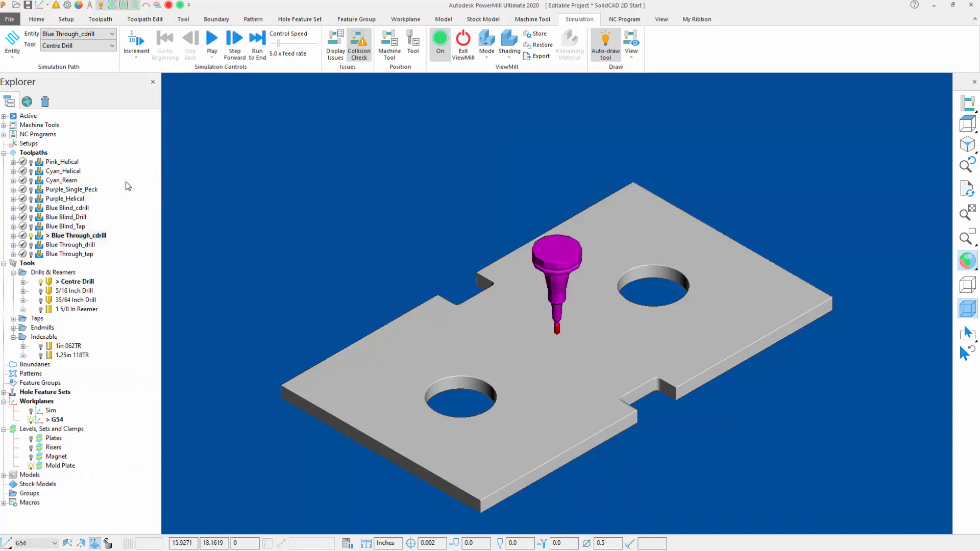
{"action": "left_click", "coordinate": [210, 51]}
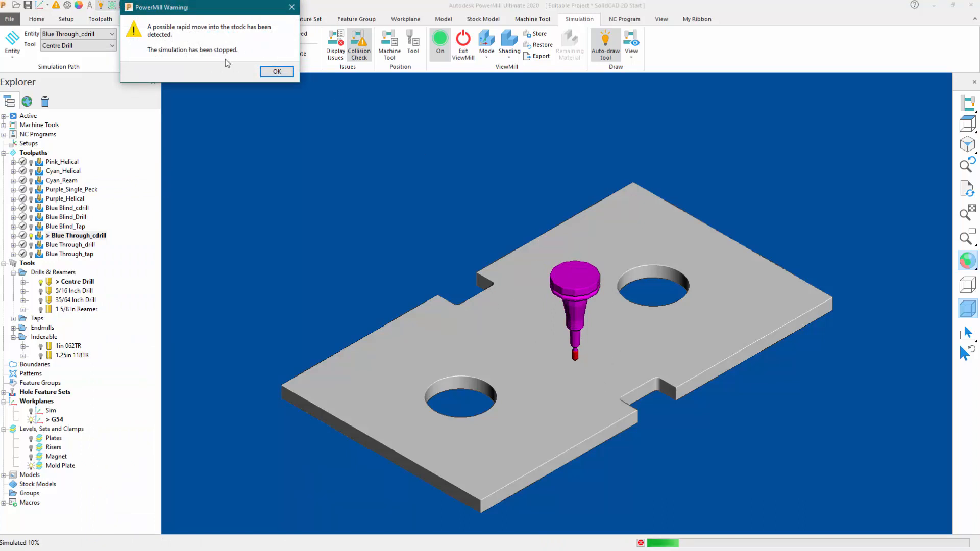
- Dismiss the rapid-move warning, return the Blue Through_cdrill simulation to its beginning and clear the recorded simulation issues
{"action": "left_click", "coordinate": [277, 72]}
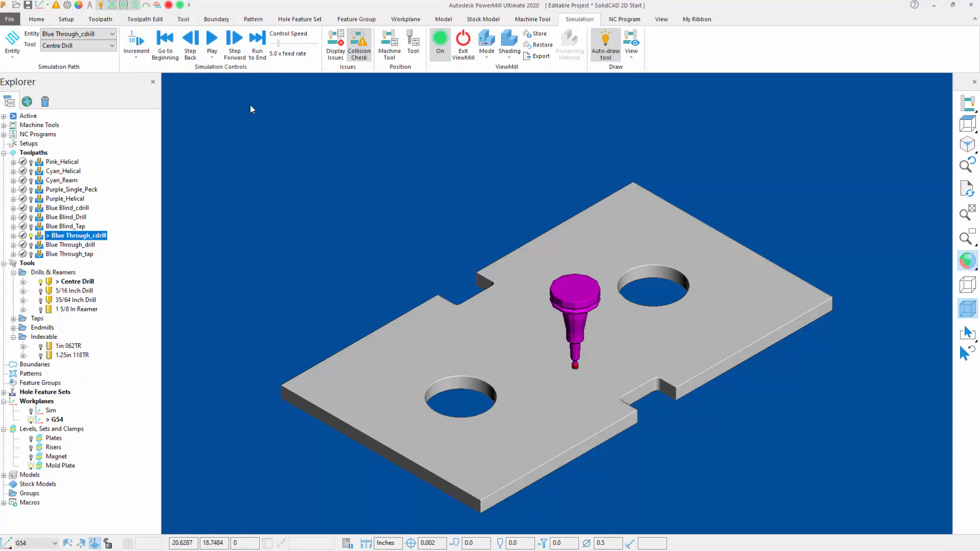
{"action": "left_click", "coordinate": [165, 40]}
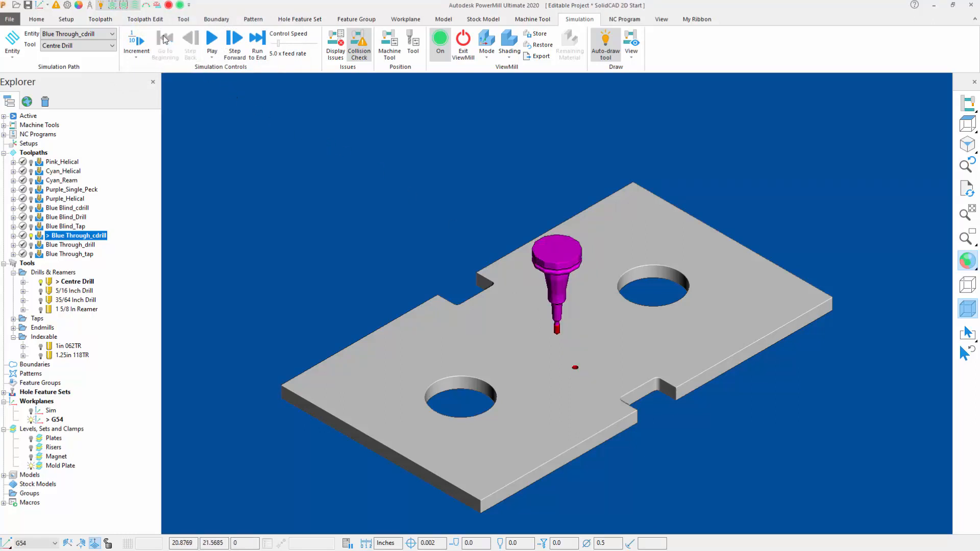
{"action": "left_click", "coordinate": [335, 43]}
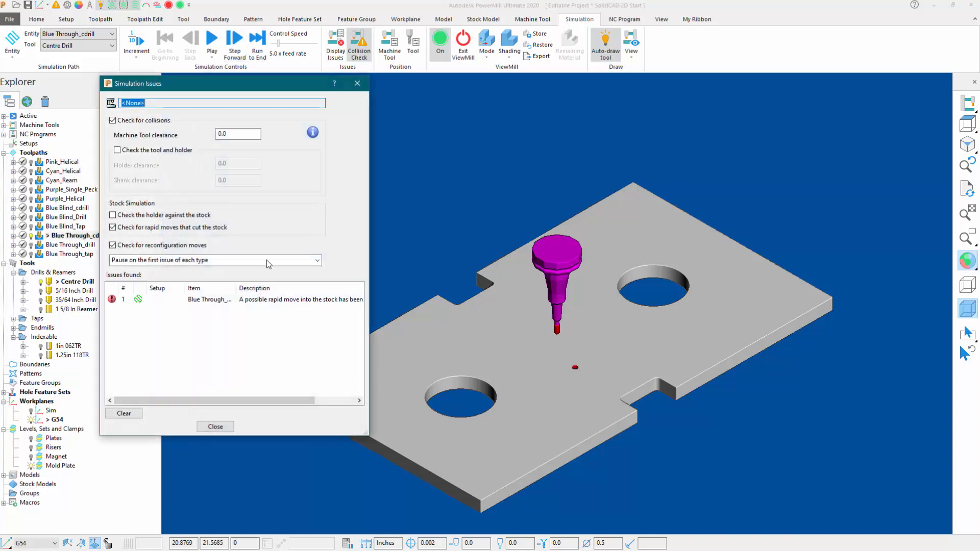
{"action": "left_click", "coordinate": [133, 414]}
{"action": "left_click", "coordinate": [215, 426]}
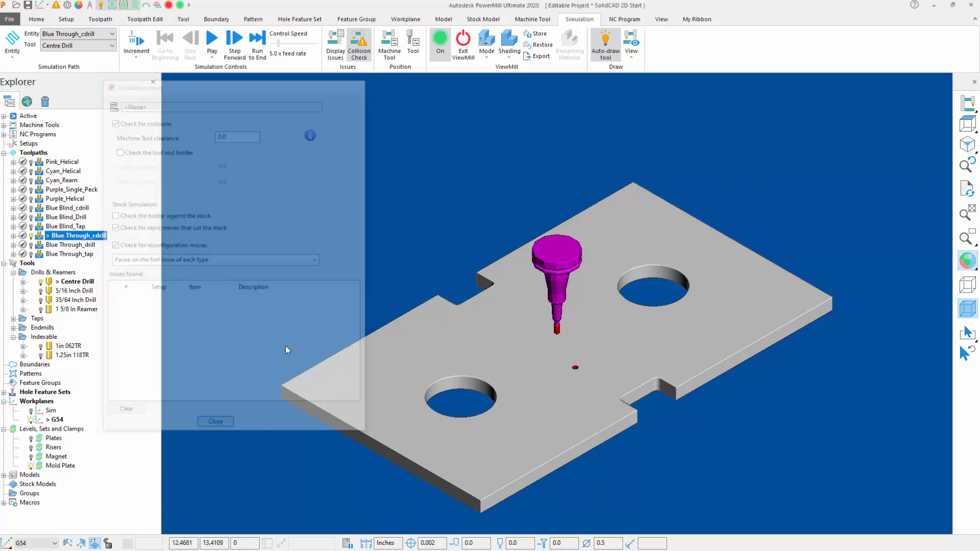
- Turn off ViewMill recording and set its mode to No image to bring back the coloured mold plate model
{"action": "left_click", "coordinate": [442, 47]}
{"action": "left_click", "coordinate": [486, 57]}
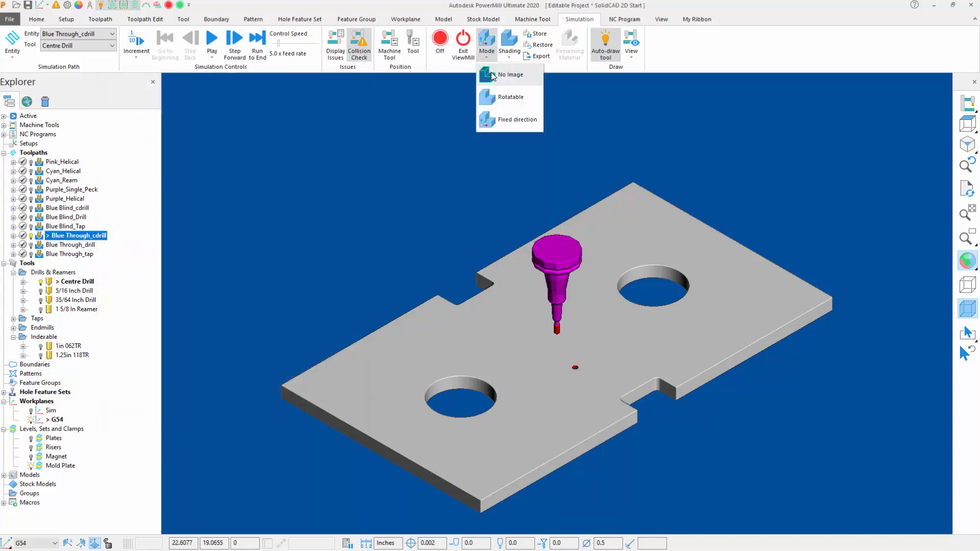
{"action": "left_click", "coordinate": [493, 74]}
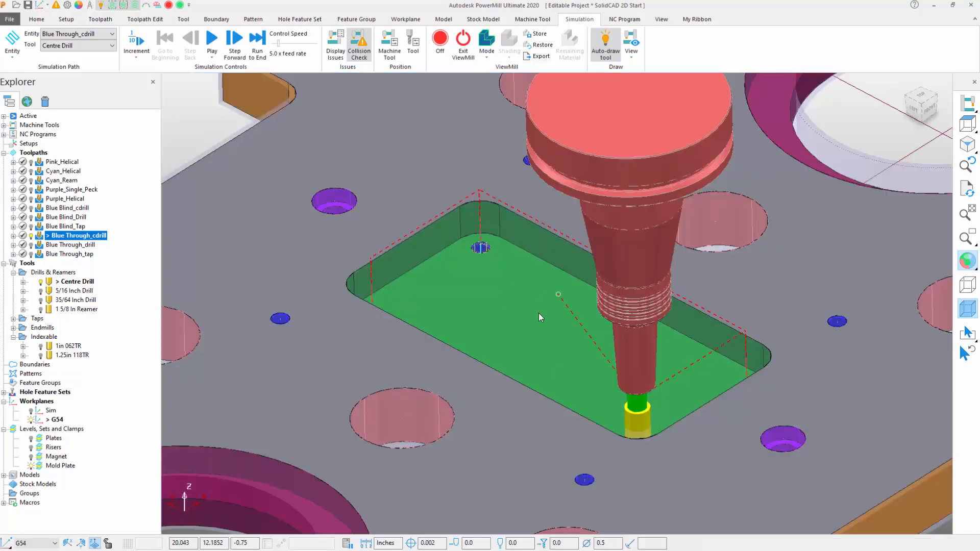
{"action": "scroll", "coordinate": [619, 306], "scroll_direction": "down", "scroll_amount": 5}
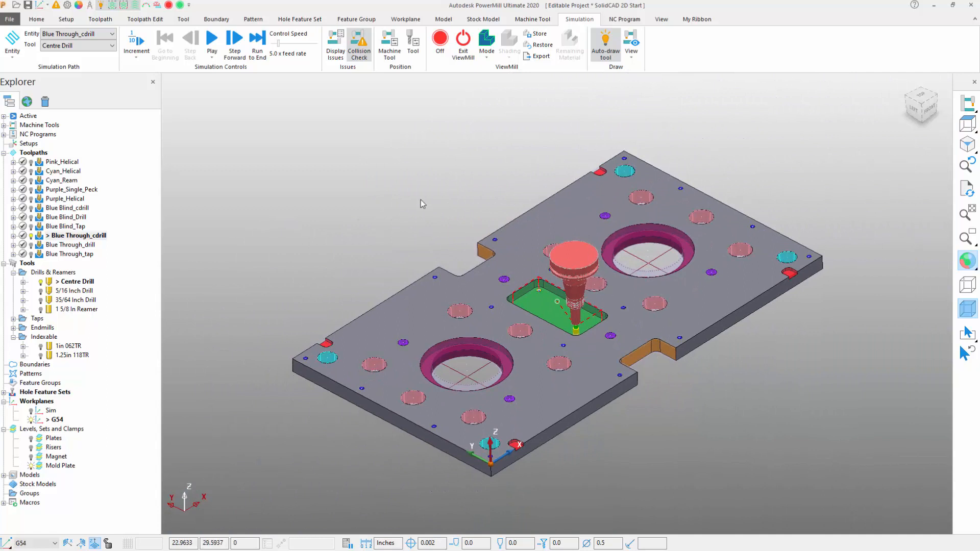
- Detect the green rectangular pocket as a single feature and accept it into a feature group
{"action": "left_click", "coordinate": [347, 21]}
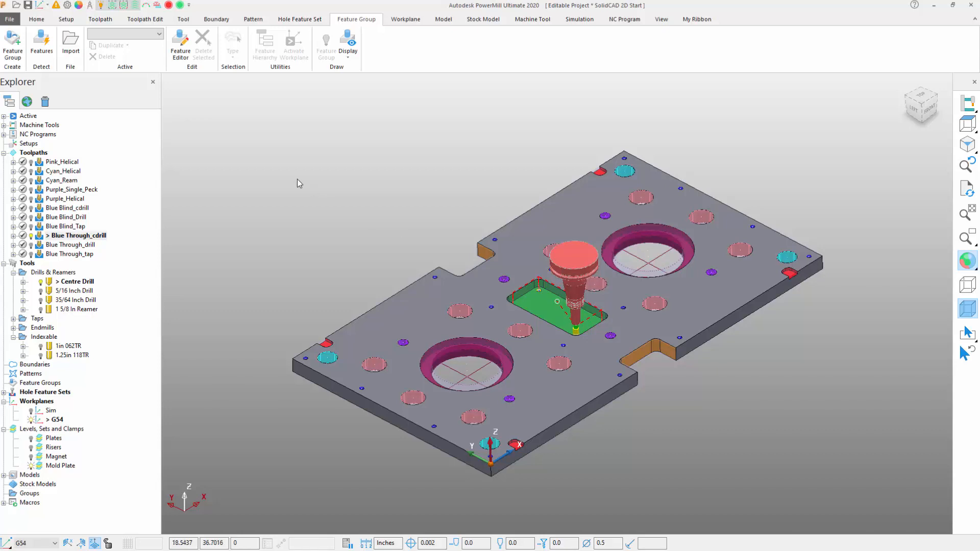
{"action": "left_click", "coordinate": [41, 46]}
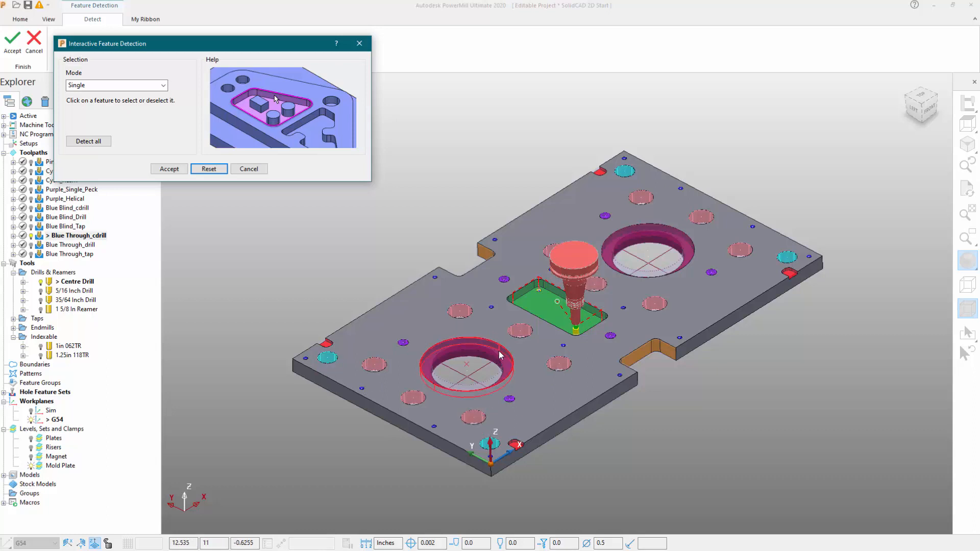
{"action": "left_click", "coordinate": [543, 301]}
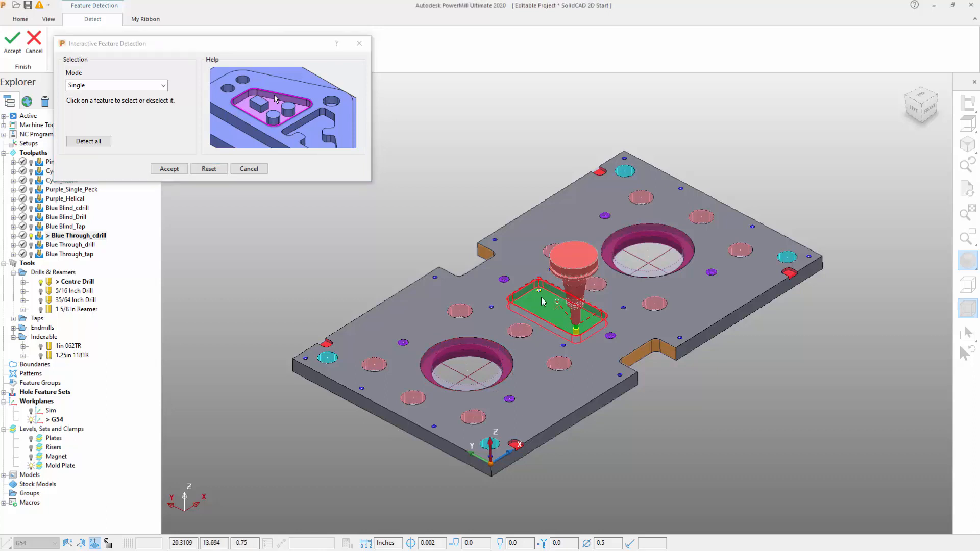
{"action": "left_click", "coordinate": [181, 169]}
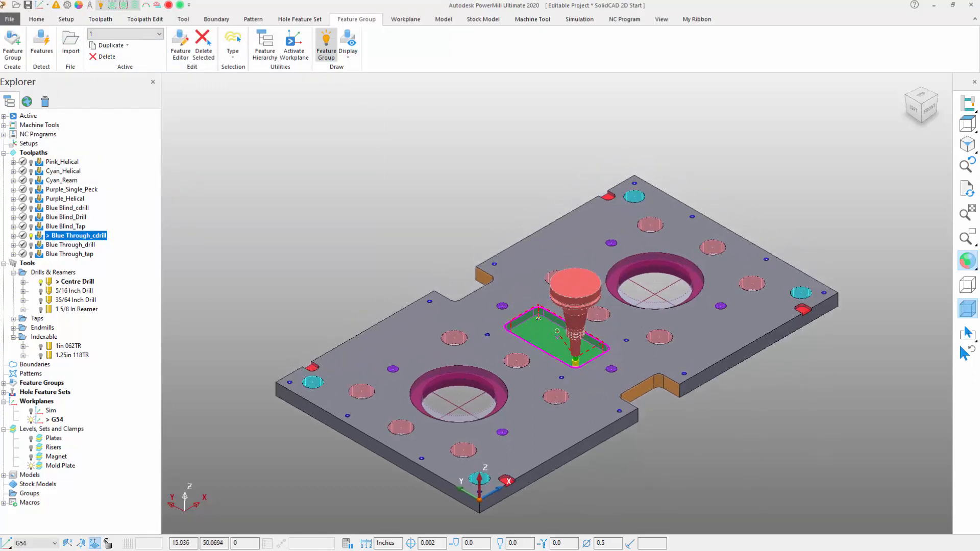
- Create a new toolpath for the pocket with the Feature Area Clearance strategy from Feature Machining
{"action": "left_click", "coordinate": [36, 20]}
{"action": "left_click", "coordinate": [257, 43]}
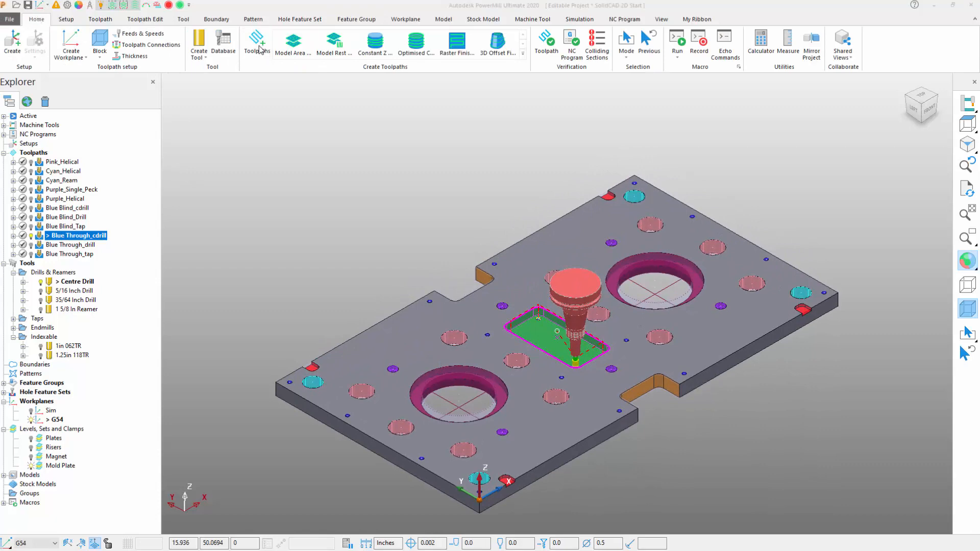
{"action": "left_click", "coordinate": [112, 120]}
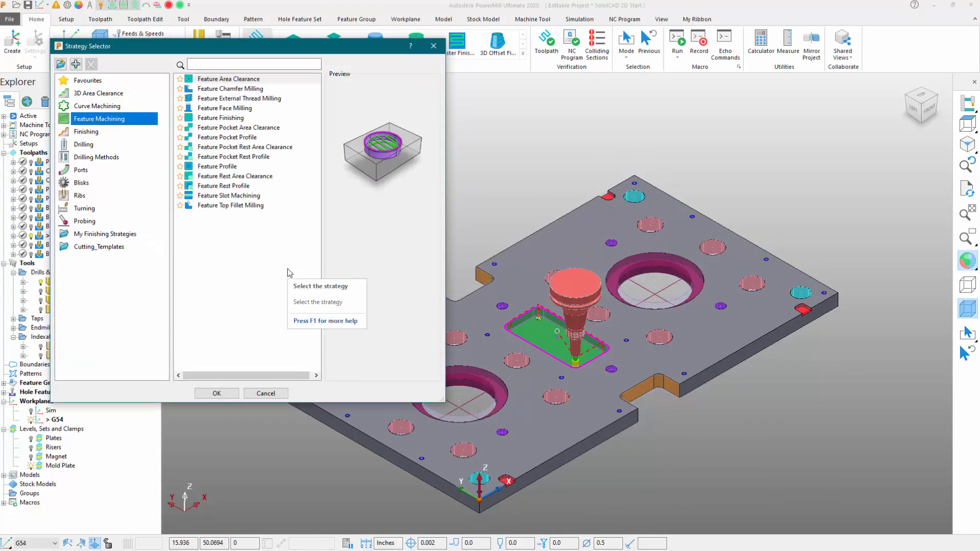
{"action": "left_click", "coordinate": [215, 80]}
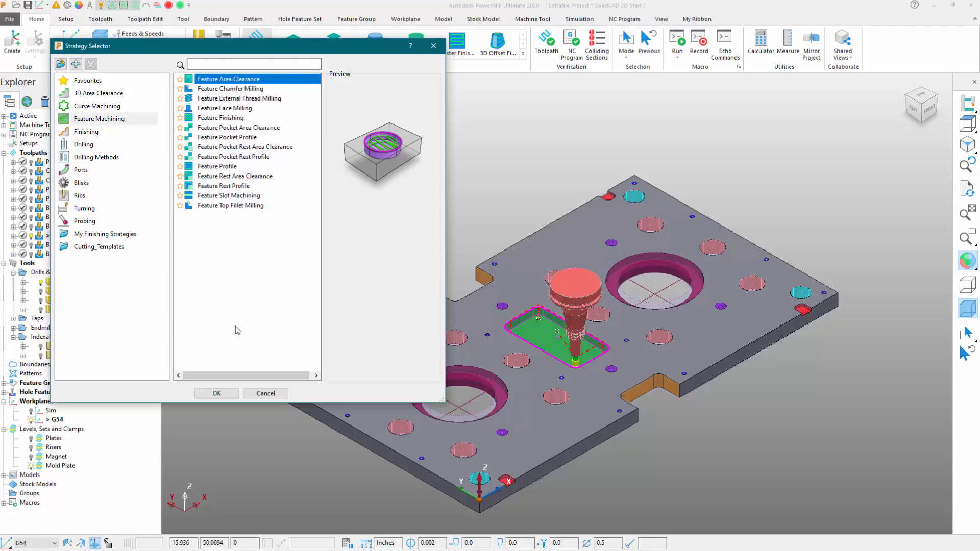
{"action": "left_click", "coordinate": [217, 394]}
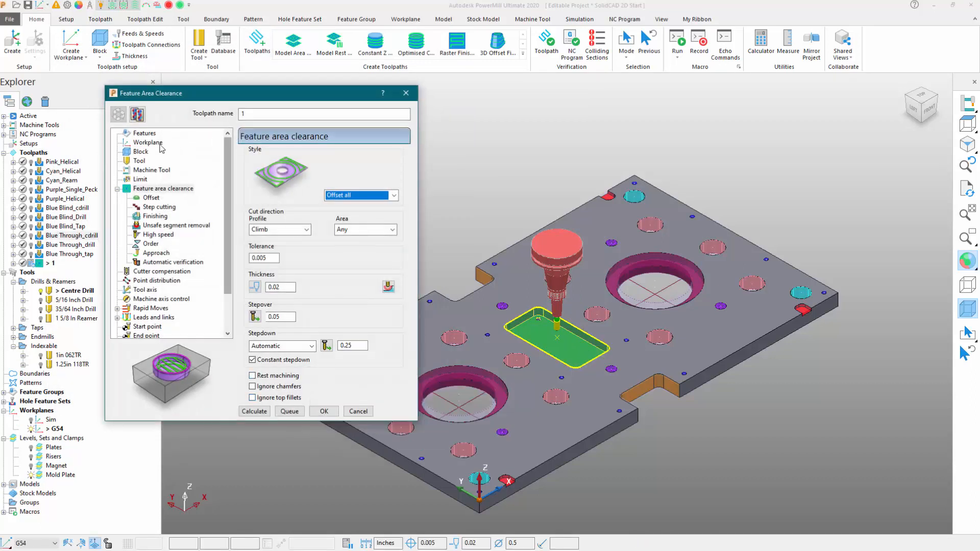
- Assign the 3/4 Inch EM endmill to the feature area clearance toolpath
{"action": "left_click", "coordinate": [140, 161]}
{"action": "left_click", "coordinate": [321, 156]}
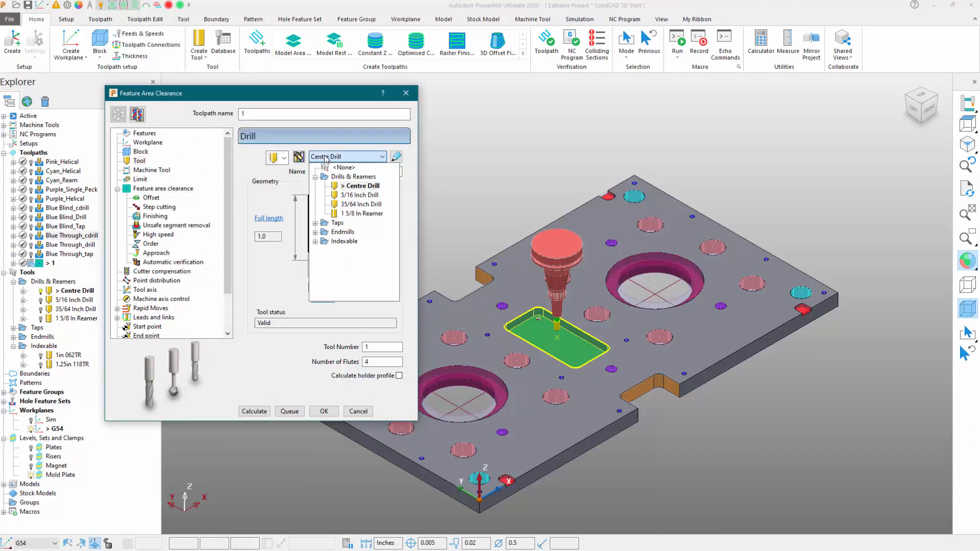
{"action": "left_click", "coordinate": [316, 233]}
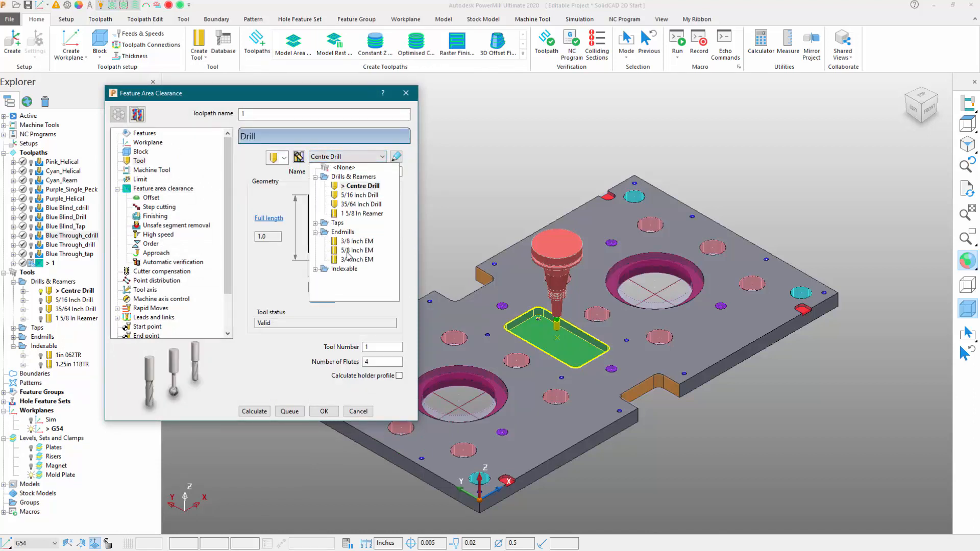
{"action": "left_click", "coordinate": [352, 259]}
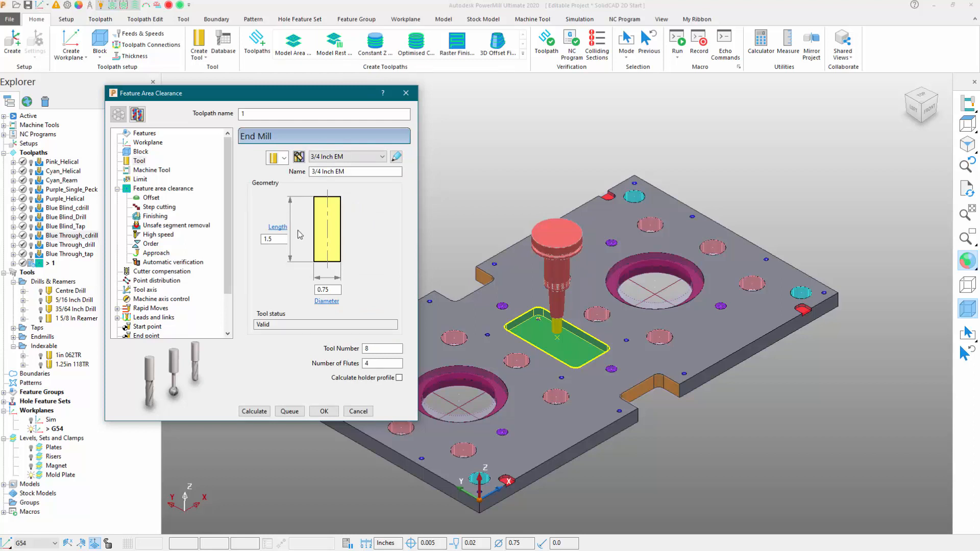
- Set the area clearance style to Vortex and its vortex type to From stock
{"action": "left_click", "coordinate": [148, 189]}
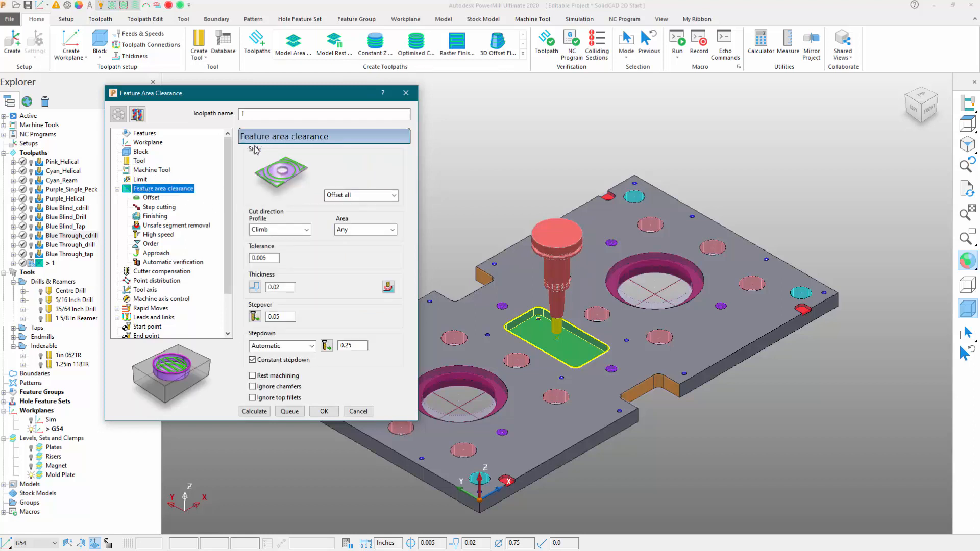
{"action": "left_click", "coordinate": [388, 196]}
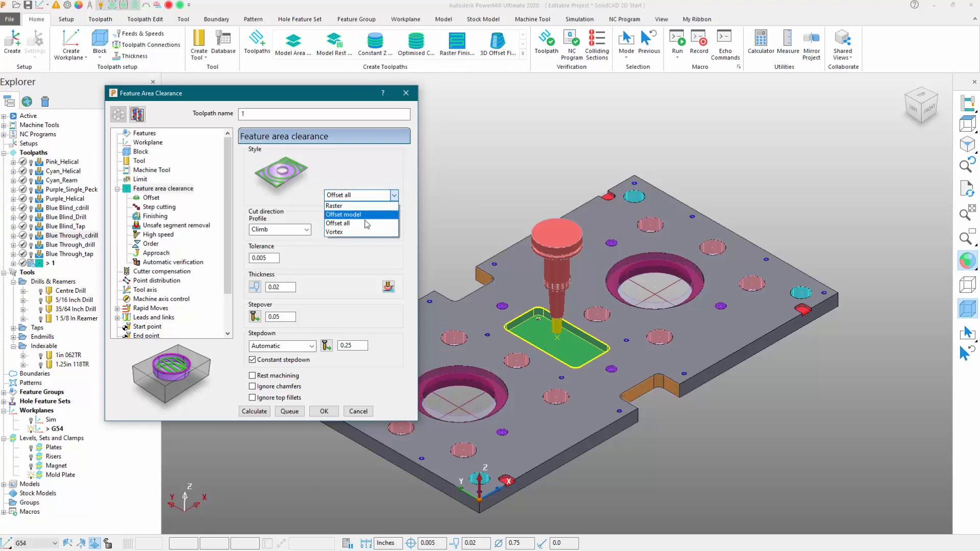
{"action": "left_click", "coordinate": [340, 233]}
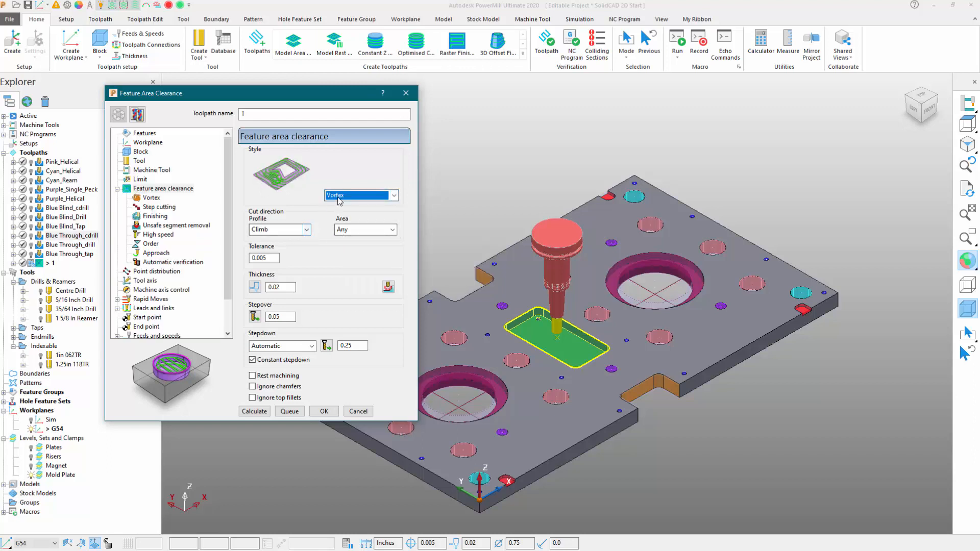
{"action": "left_click", "coordinate": [152, 197]}
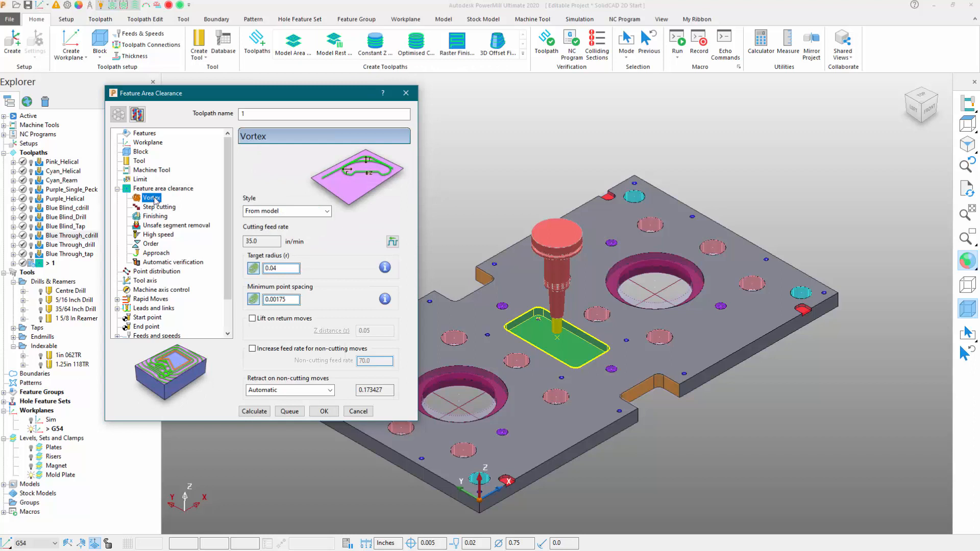
{"action": "left_click", "coordinate": [327, 211]}
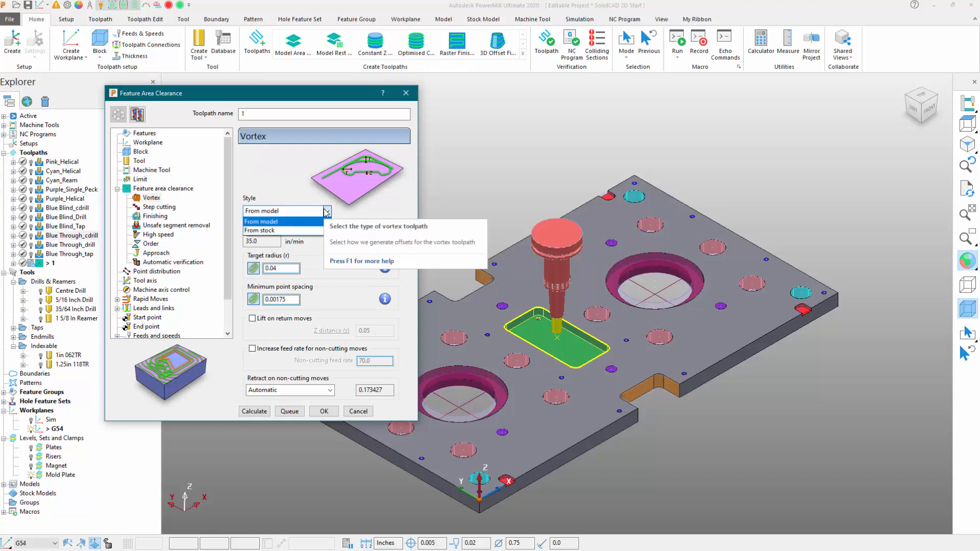
{"action": "left_click", "coordinate": [269, 215]}
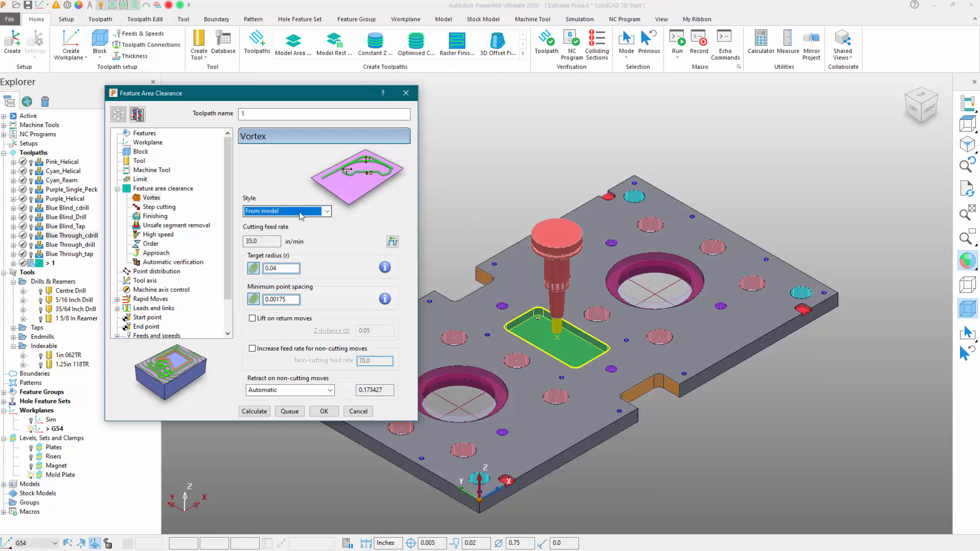
{"action": "left_click", "coordinate": [327, 211]}
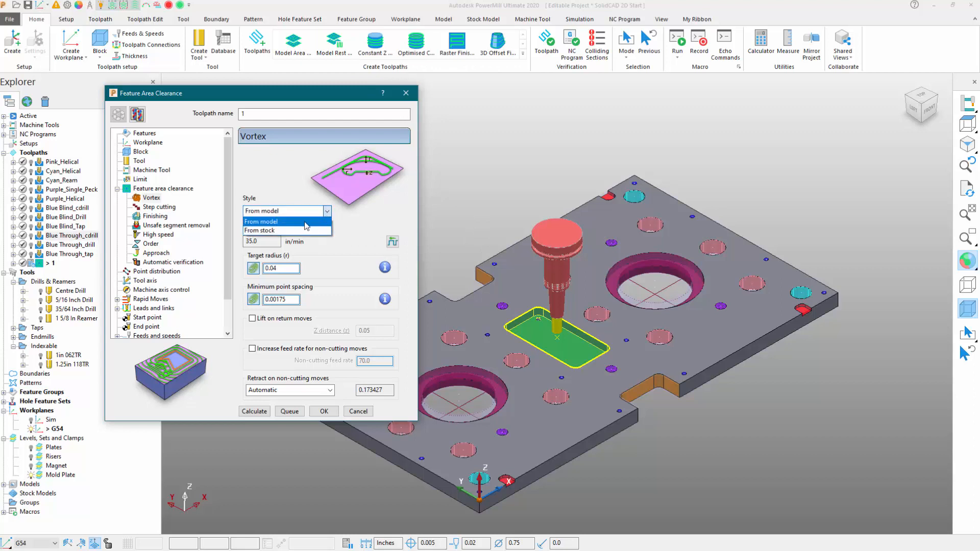
{"action": "left_click", "coordinate": [269, 232]}
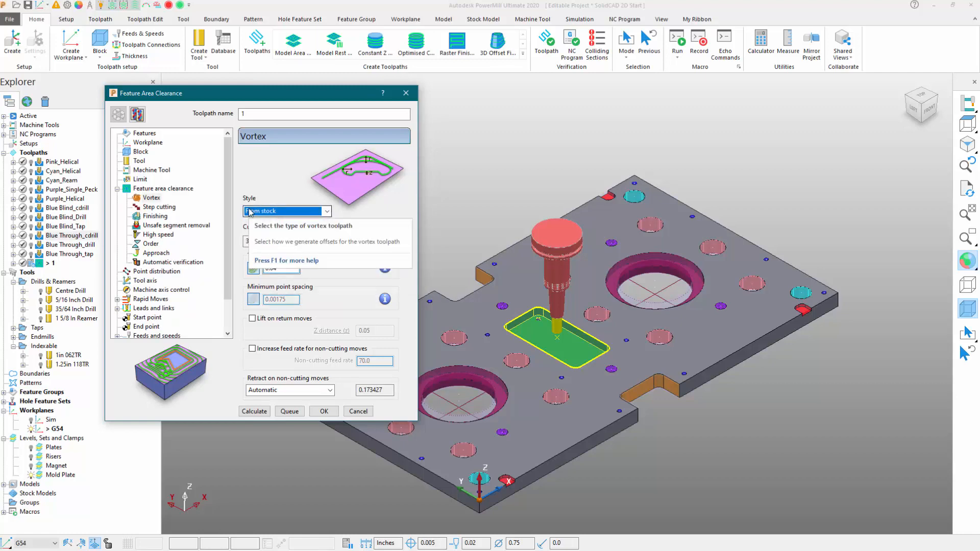
- Set retraction on non-cutting moves to Never and enable the increased feed rate for non-cutting moves
{"action": "left_click", "coordinate": [325, 390]}
{"action": "left_click", "coordinate": [269, 405]}
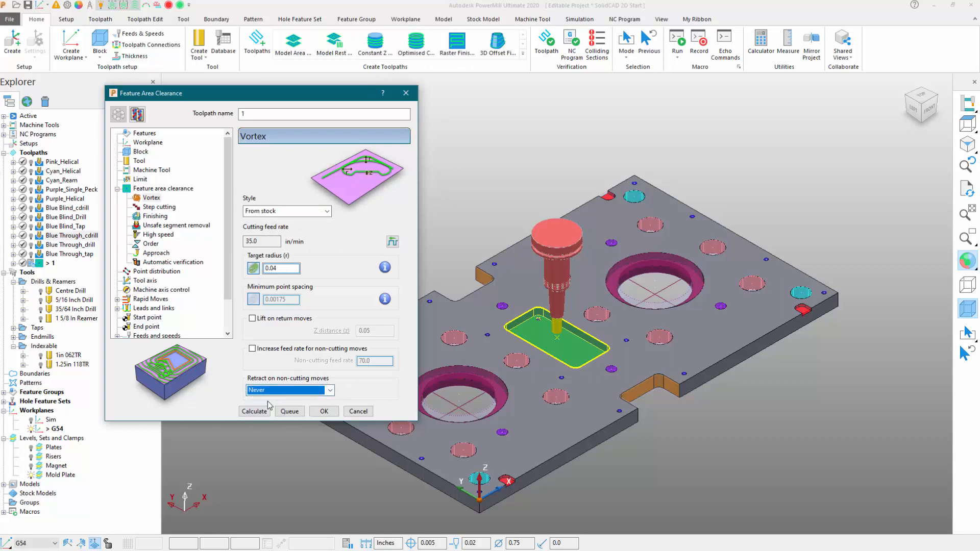
{"action": "left_click", "coordinate": [252, 349]}
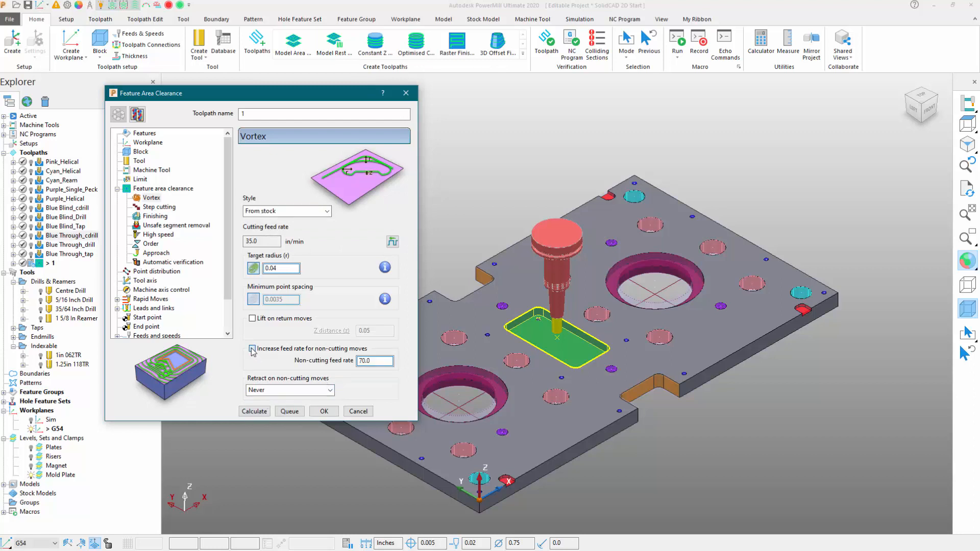
{"action": "double_click", "coordinate": [364, 361]}
- Set the pocket clearance stepdown to 1.0 and the stepover to 0.08
{"action": "left_click", "coordinate": [148, 191]}
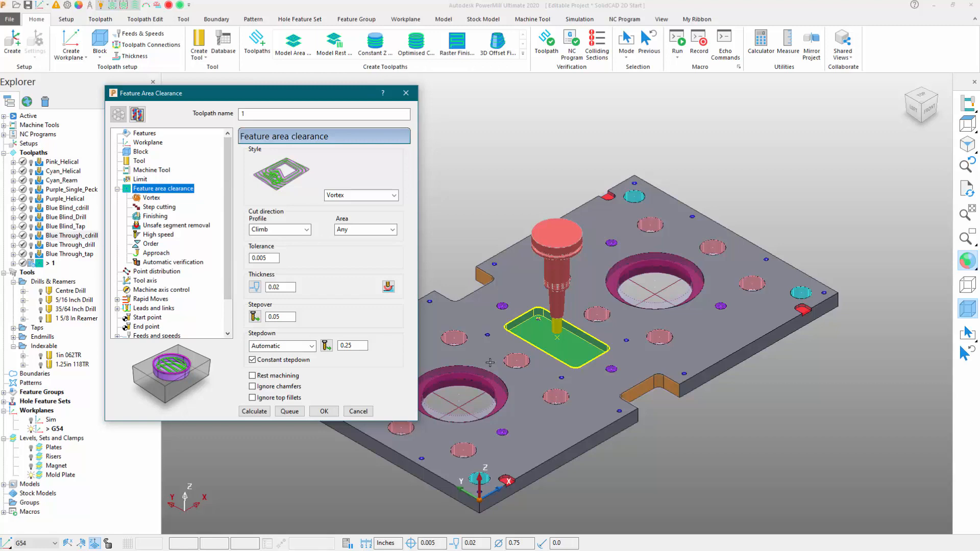
{"action": "scroll", "coordinate": [560, 337], "scroll_direction": "up", "scroll_amount": 4}
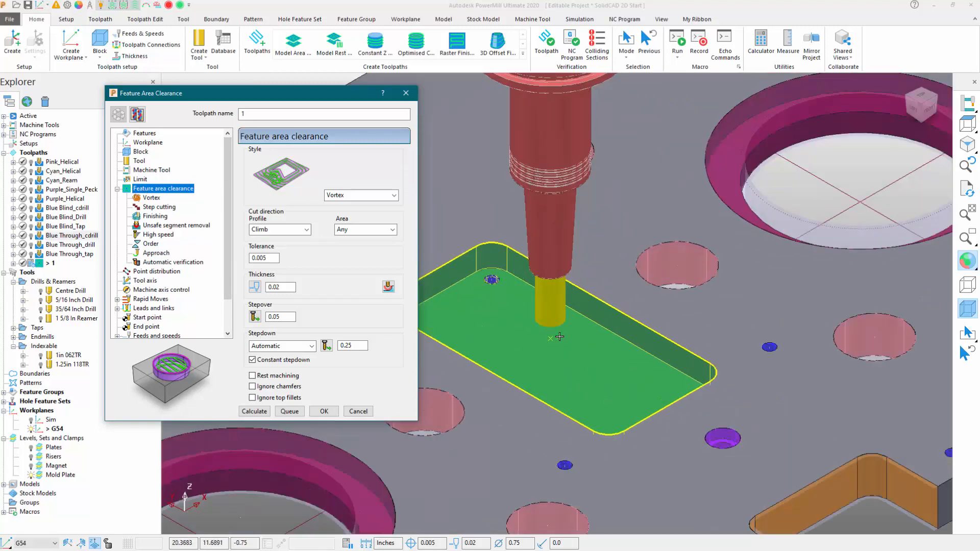
{"action": "scroll", "coordinate": [559, 337], "scroll_direction": "up", "scroll_amount": 1}
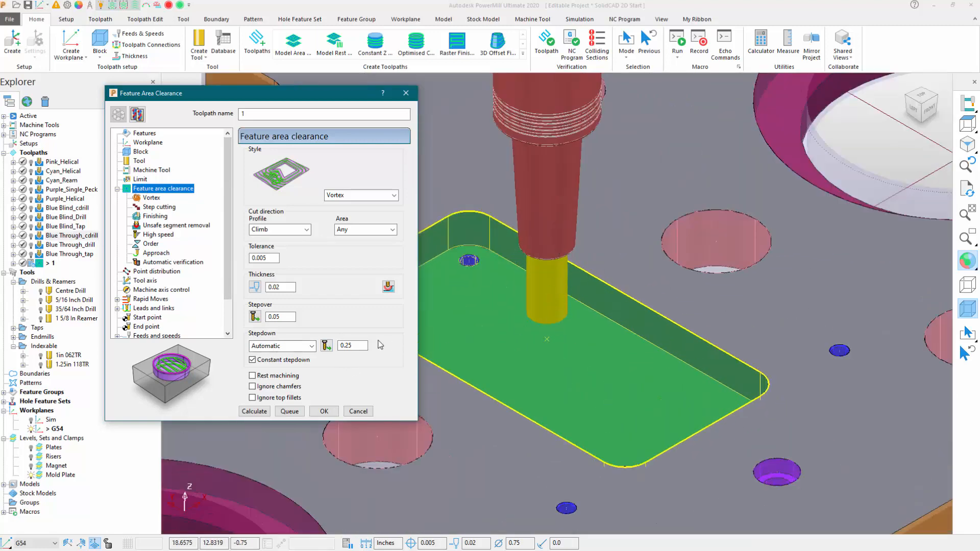
{"action": "double_click", "coordinate": [350, 346]}
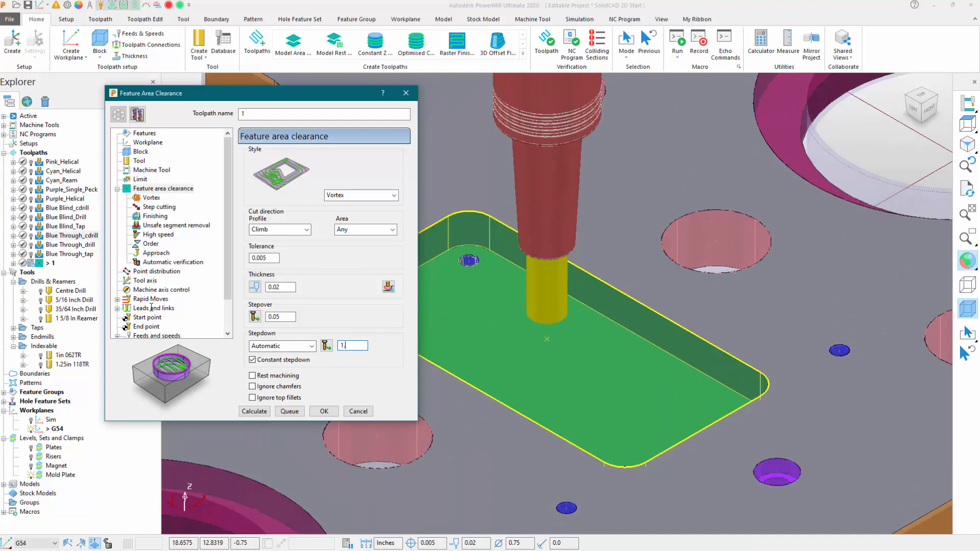
{"action": "type", "text": "1.0"}
{"action": "key", "text": "Tab"}
{"action": "type", "text": "0"}
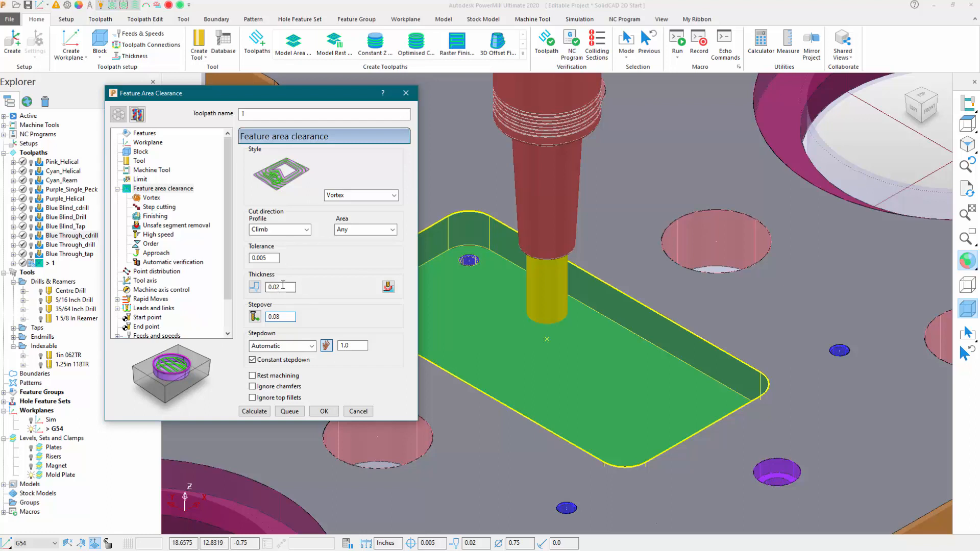
{"action": "left_click_drag", "start_coordinate": [283, 287], "coordinate": [119, 257]}
{"action": "left_click_drag", "start_coordinate": [278, 258], "coordinate": [186, 253]}
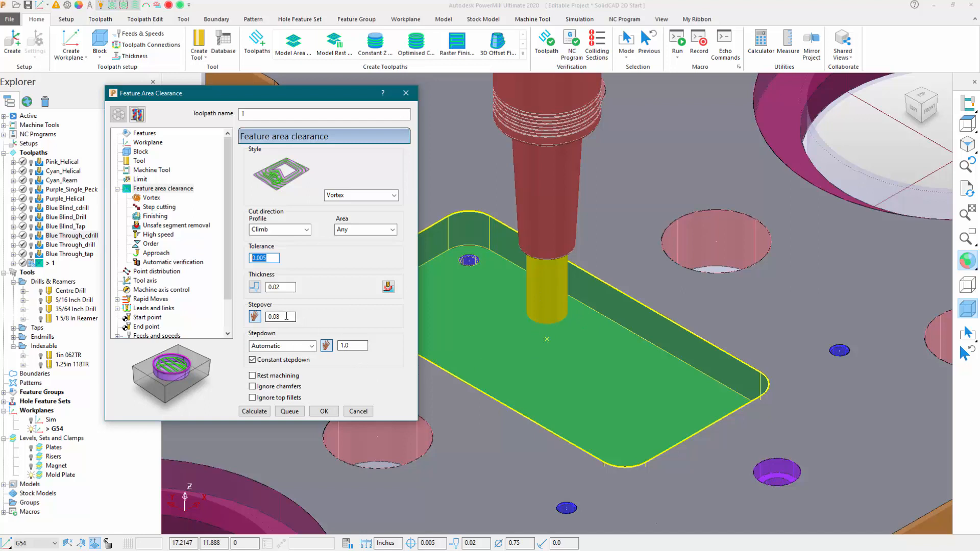
{"action": "mouse_move", "coordinate": [282, 319]}
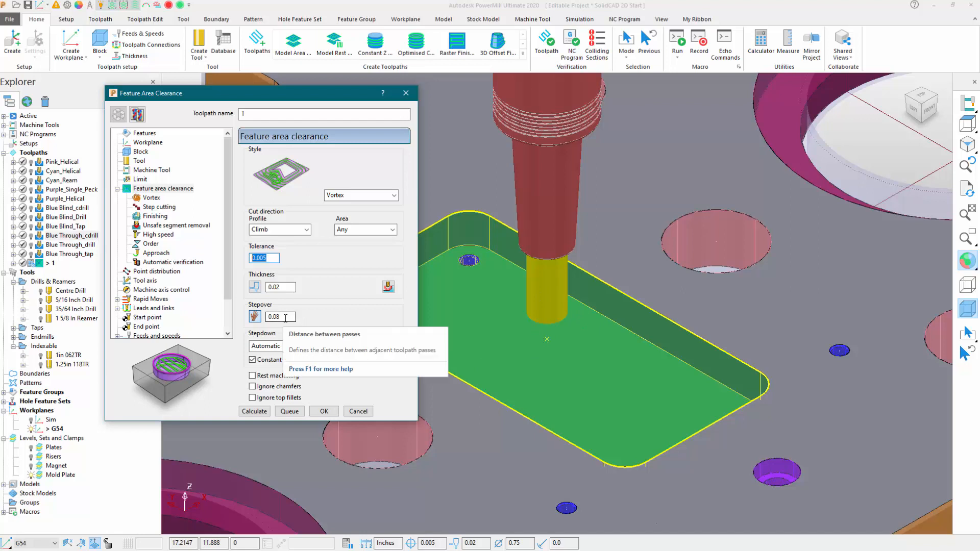
- Name the area clearance toolpath Green_Pocket_Roughing and queue it for calculation
{"action": "middle_click_drag", "start_coordinate": [523, 308], "coordinate": [664, 346], "text": "shift"}
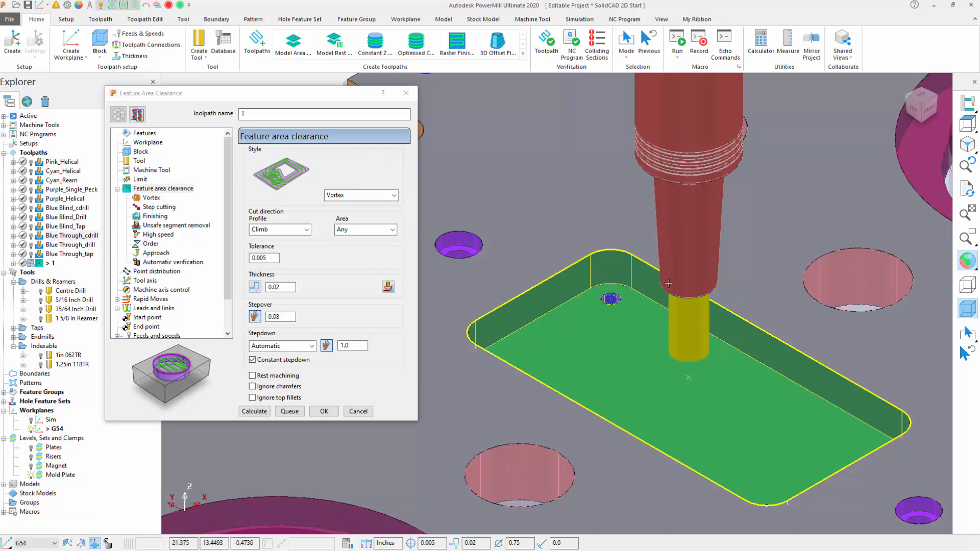
{"action": "scroll", "coordinate": [629, 326], "scroll_direction": "down", "scroll_amount": 3}
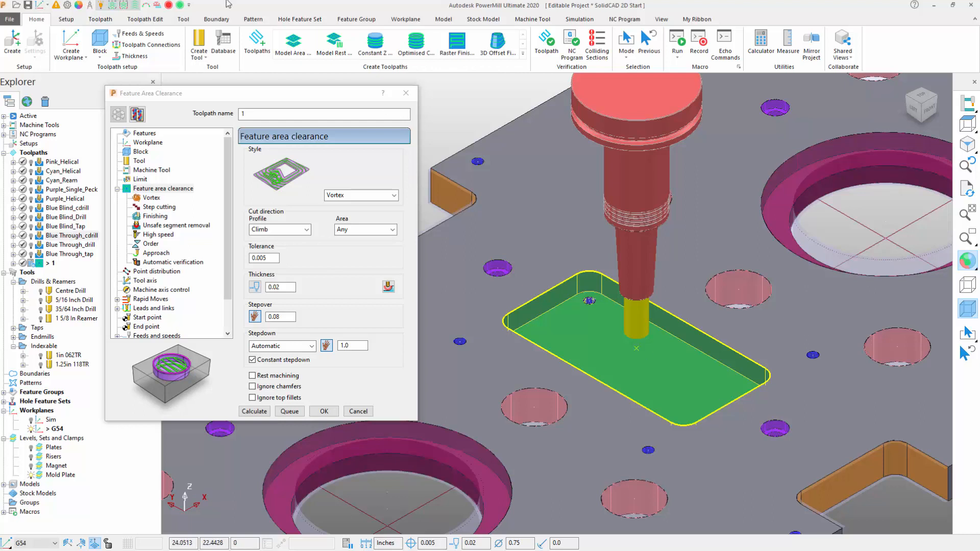
{"action": "left_click", "coordinate": [266, 119]}
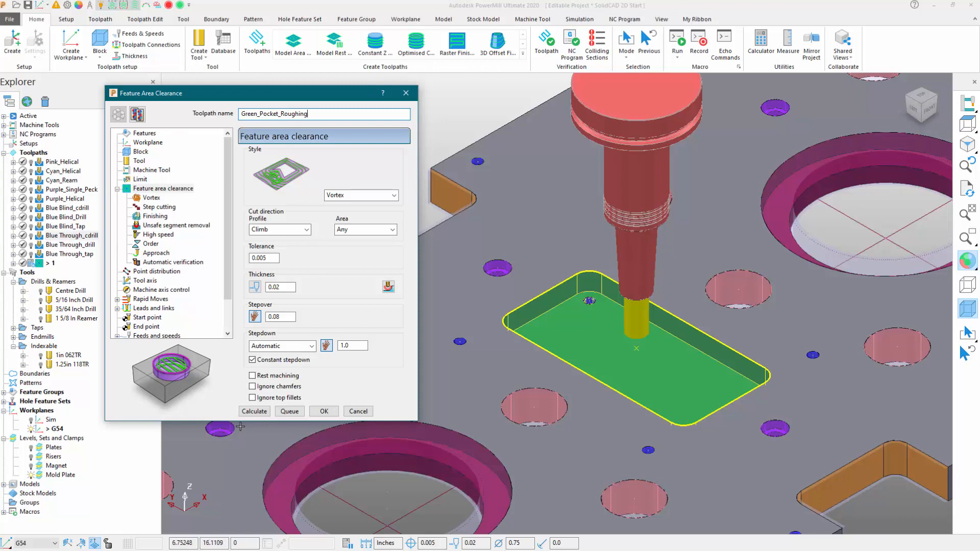
{"action": "left_click", "coordinate": [290, 411]}
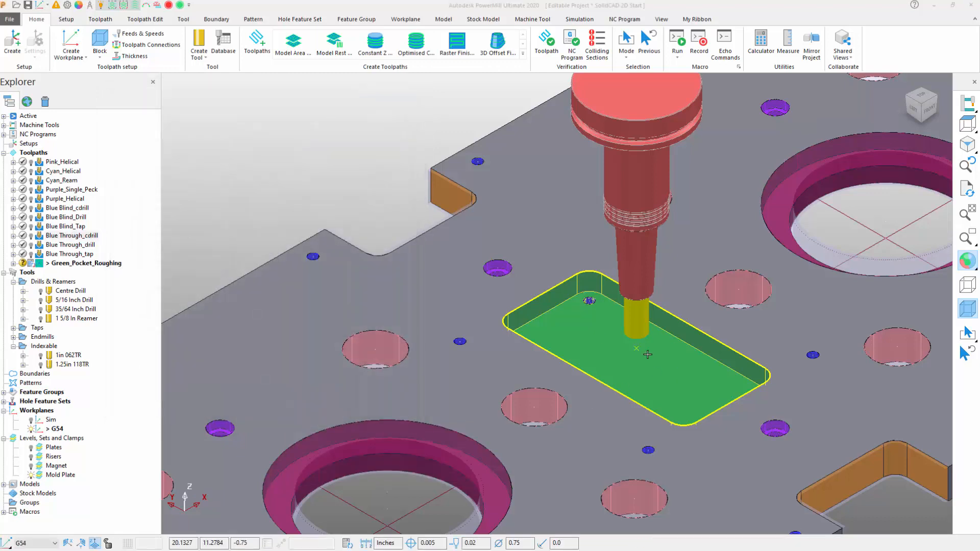
- Create a Feature Finishing toolpath for the green pocket and name it Green_Pocket_Finish
{"action": "left_click", "coordinate": [254, 48]}
{"action": "left_click", "coordinate": [225, 118]}
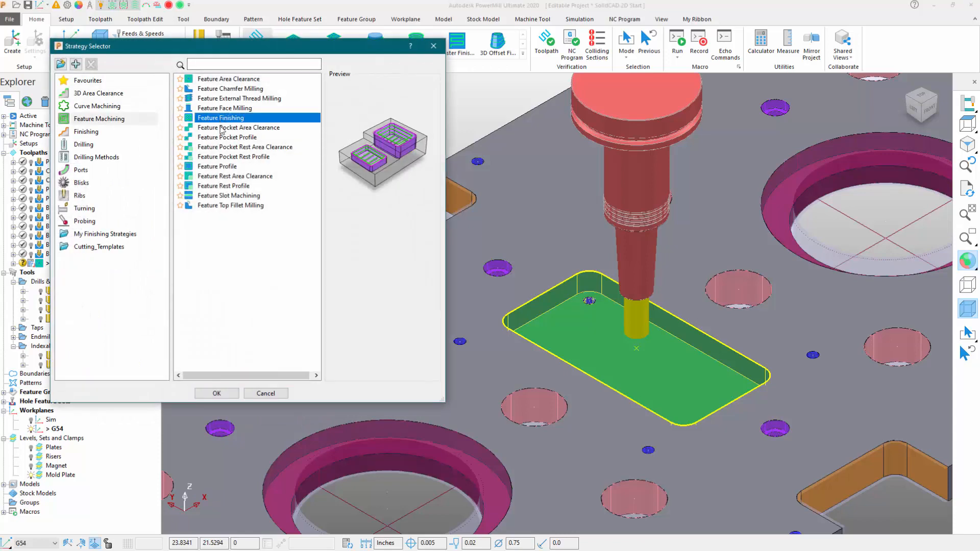
{"action": "left_click", "coordinate": [226, 393]}
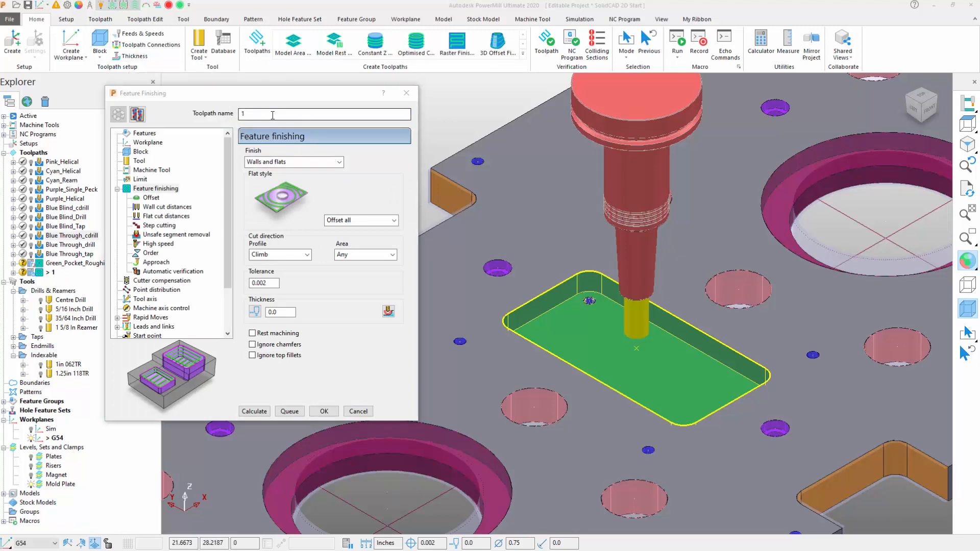
{"action": "type", "text": "re"}
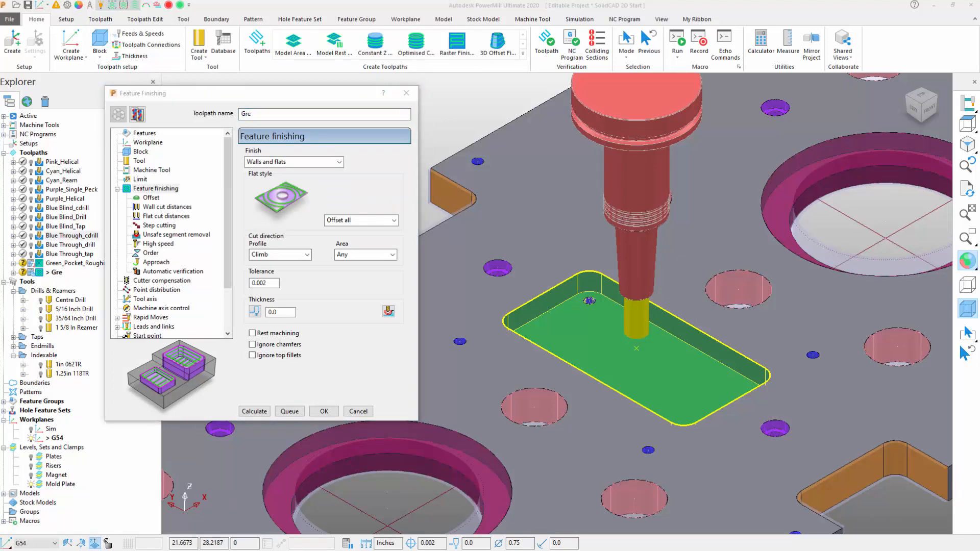
{"action": "left_click", "coordinate": [270, 113]}
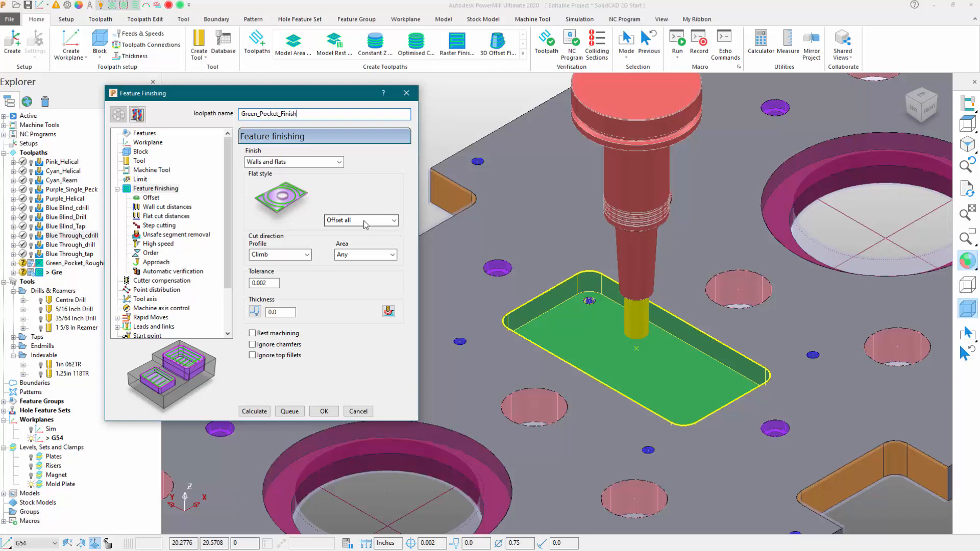
- Set the finishing toolpath's flat style to Raster and its wall cut stepdown to 0.12
{"action": "left_click", "coordinate": [385, 220]}
{"action": "left_click", "coordinate": [347, 236]}
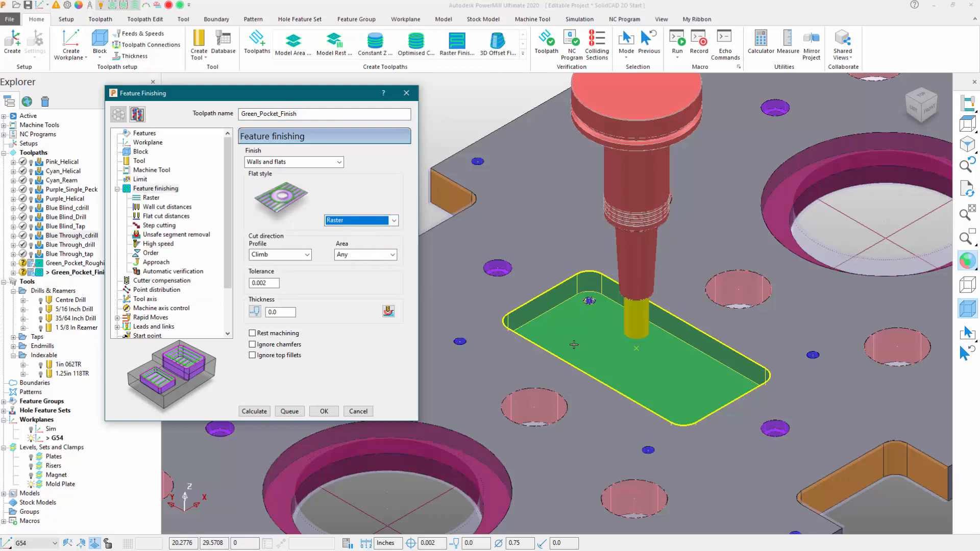
{"action": "left_click", "coordinate": [163, 207]}
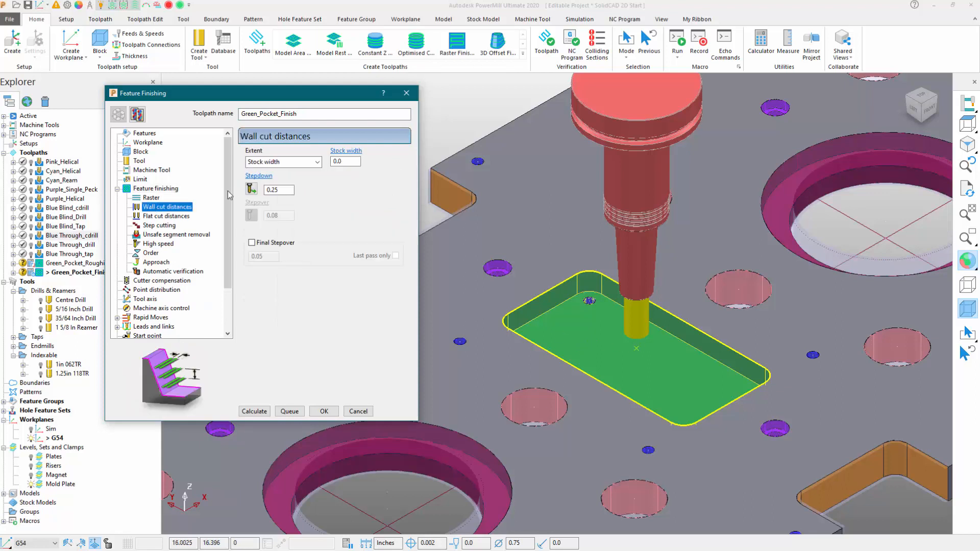
{"action": "key", "text": "Tab"}
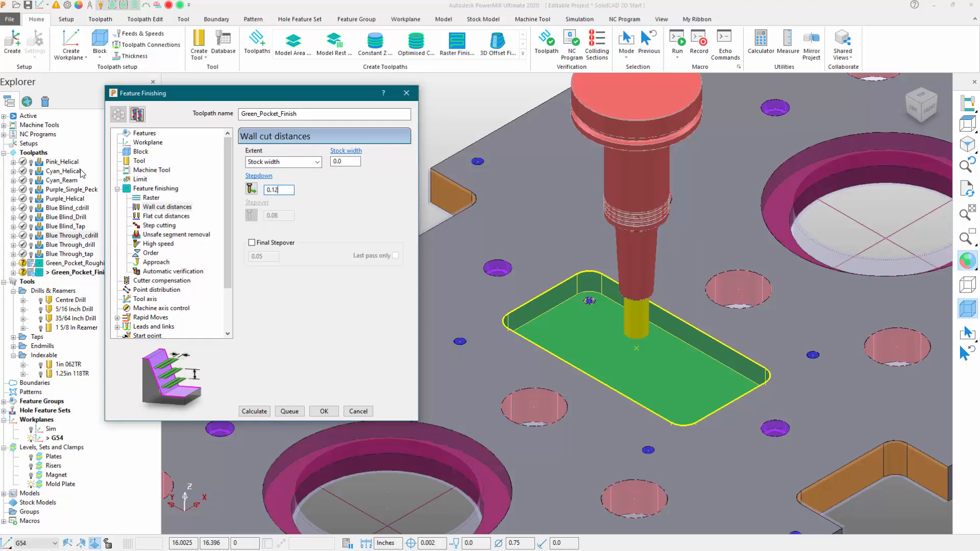
- Check the flat cut stepover and set the raster's fixed direction angle to 90
{"action": "left_click", "coordinate": [166, 216]}
{"action": "key", "text": "Tab"}
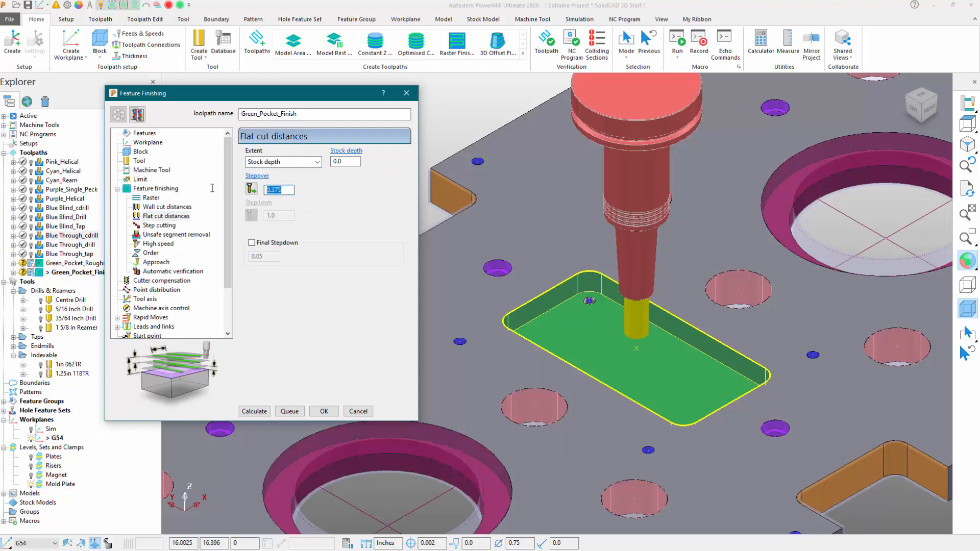
{"action": "left_click", "coordinate": [151, 198]}
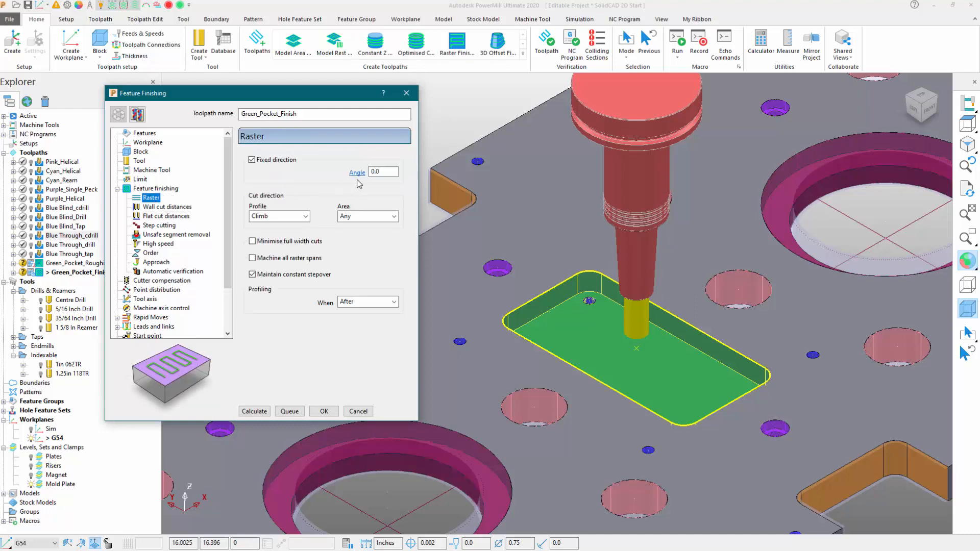
{"action": "key", "text": "Tab"}
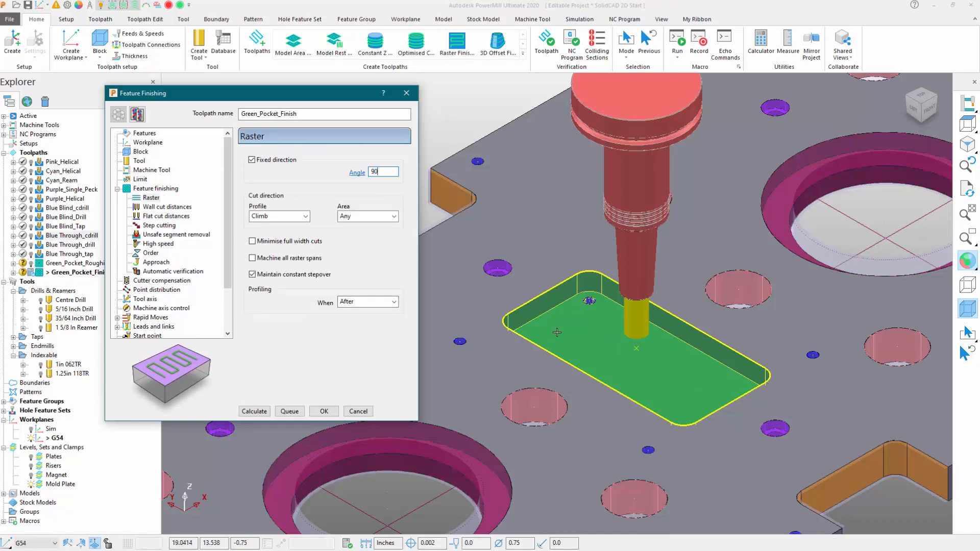
- Calculate the pocket finishing toolpath, close its settings and display Green_Pocket_Roughing alongside it
{"action": "left_click", "coordinate": [260, 413]}
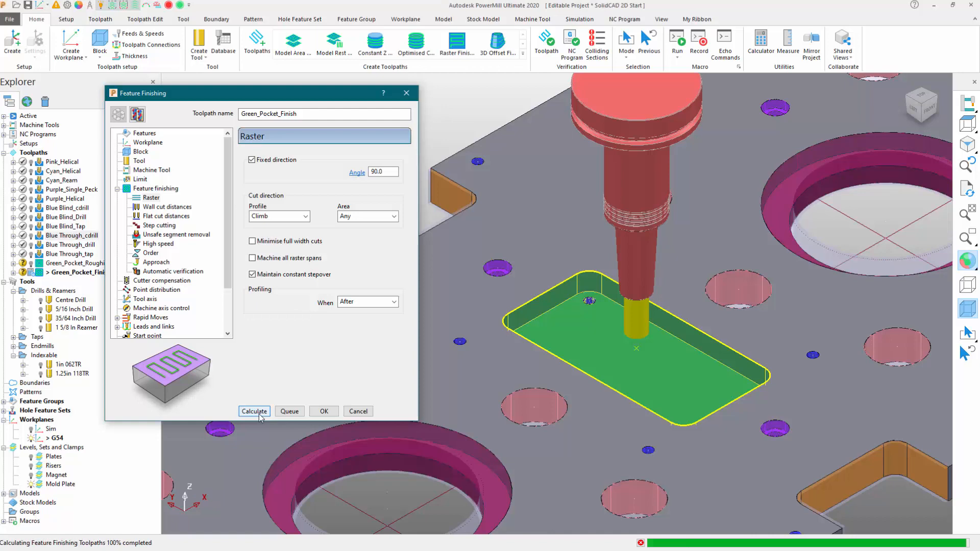
{"action": "left_click", "coordinate": [358, 413]}
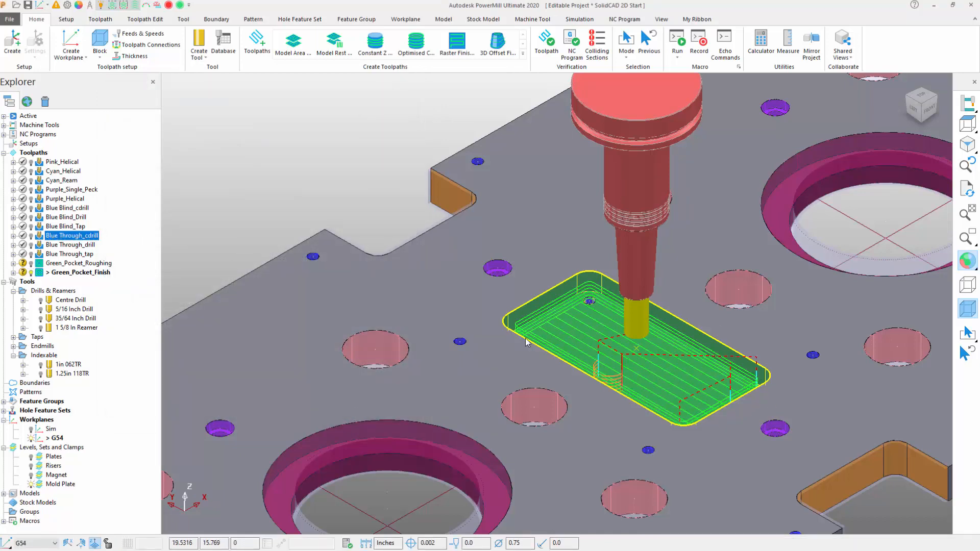
{"action": "left_click", "coordinate": [30, 265]}
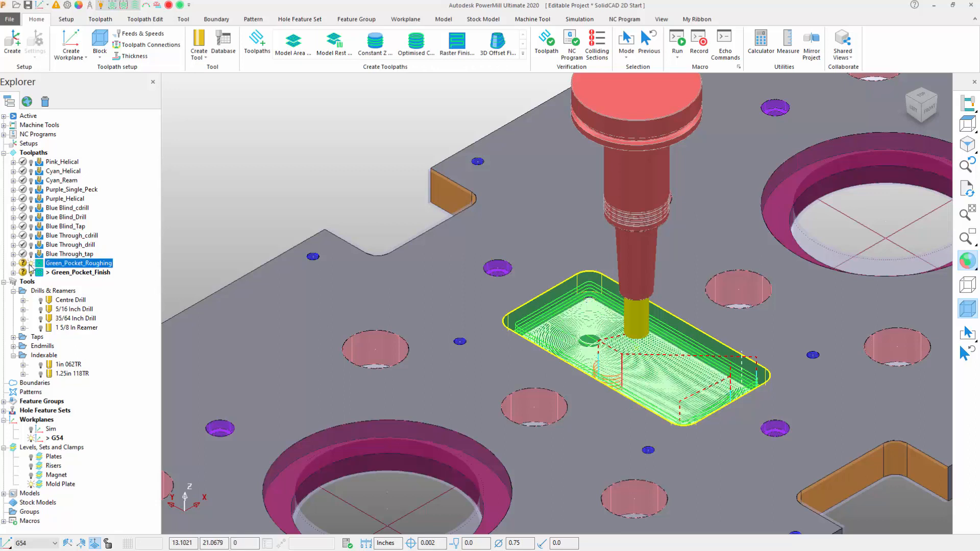
- Hide the Green_Pocket_Roughing toolpath and inspect the lead-in moves of Green_Pocket_Finish inside the pocket
{"action": "left_click", "coordinate": [30, 263]}
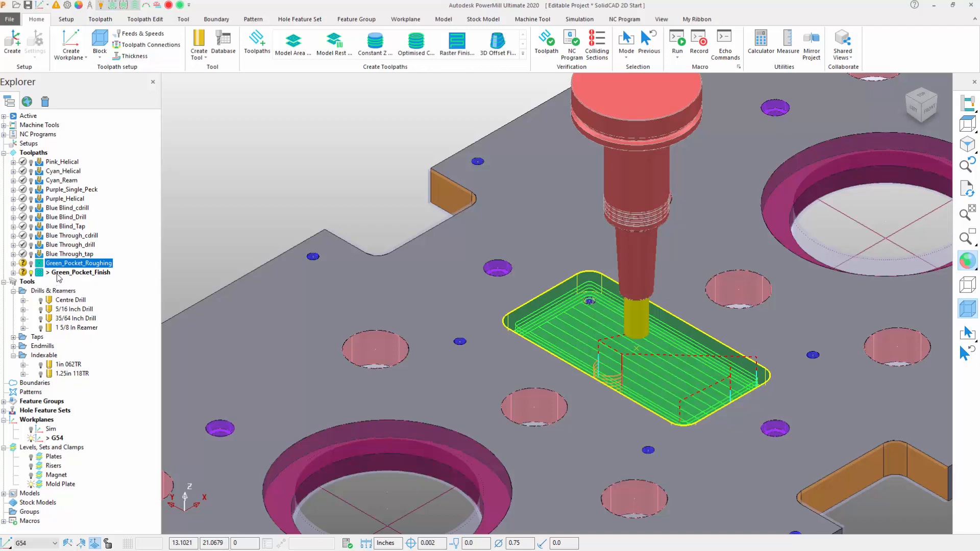
{"action": "key", "text": "ctrl+5"}
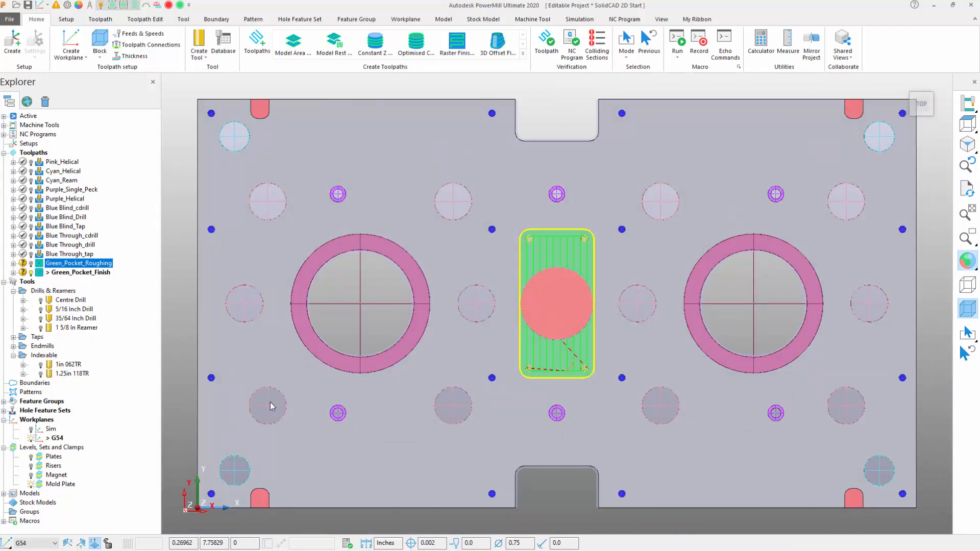
{"action": "middle_click_drag", "start_coordinate": [641, 436], "coordinate": [648, 278]}
{"action": "scroll", "coordinate": [536, 302], "scroll_direction": "up", "scroll_amount": 8}
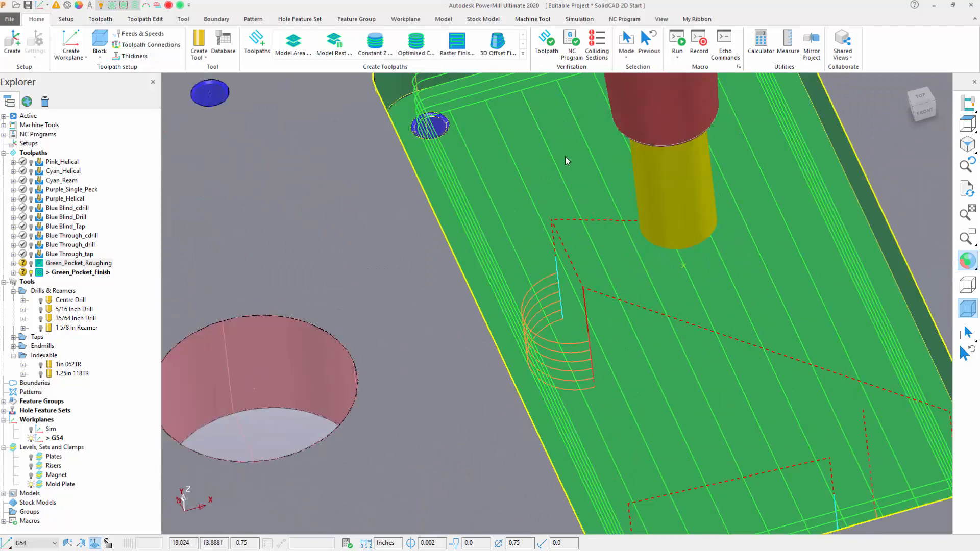
{"action": "scroll", "coordinate": [561, 163], "scroll_direction": "down", "scroll_amount": 8}
{"action": "key", "text": "ctrl+5"}
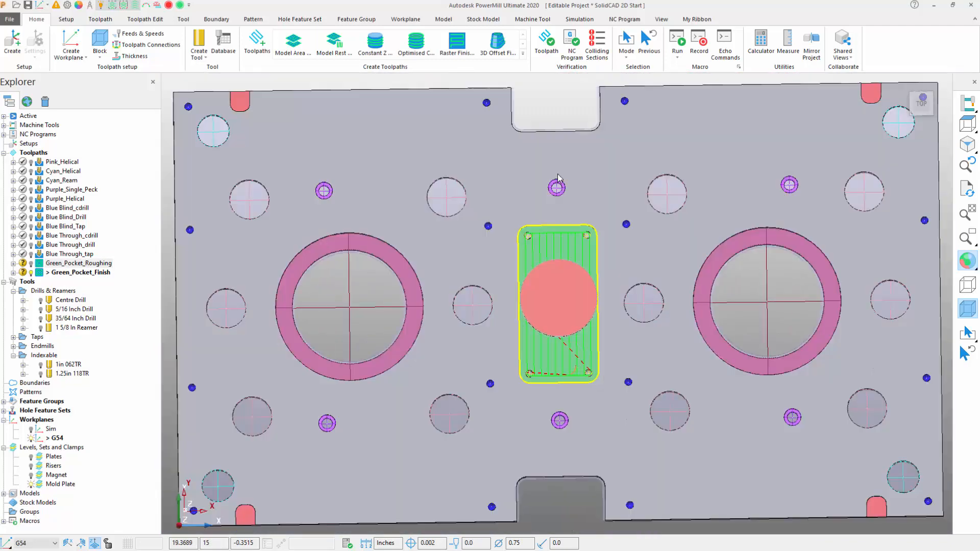
- Move all start points of Green_Pocket_Finish to the middle of the pocket's short wall on the +Y side
{"action": "left_click", "coordinate": [145, 19]}
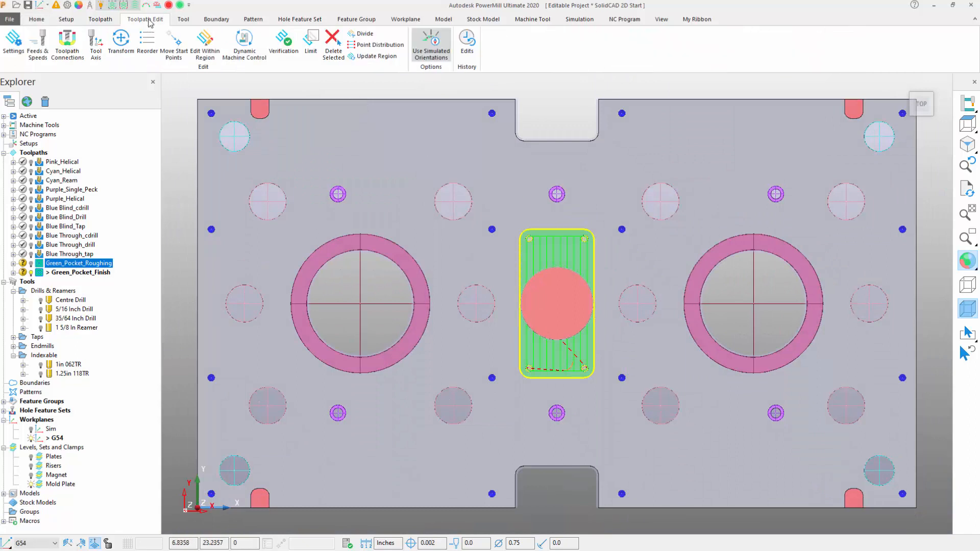
{"action": "left_click", "coordinate": [182, 46]}
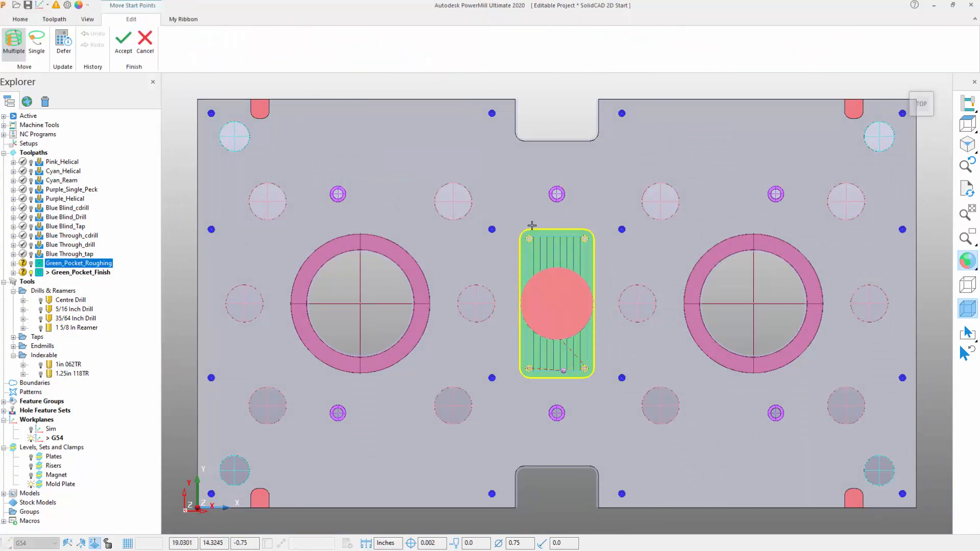
{"action": "middle_click_drag", "start_coordinate": [520, 218], "coordinate": [622, 267], "text": "ctrl+shift"}
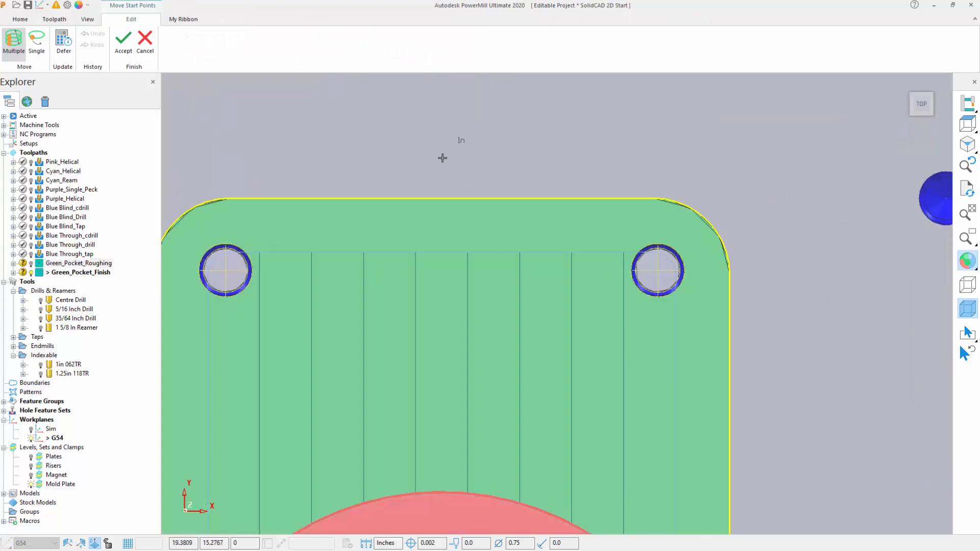
{"action": "left_click_drag", "start_coordinate": [442, 158], "coordinate": [442, 318]}
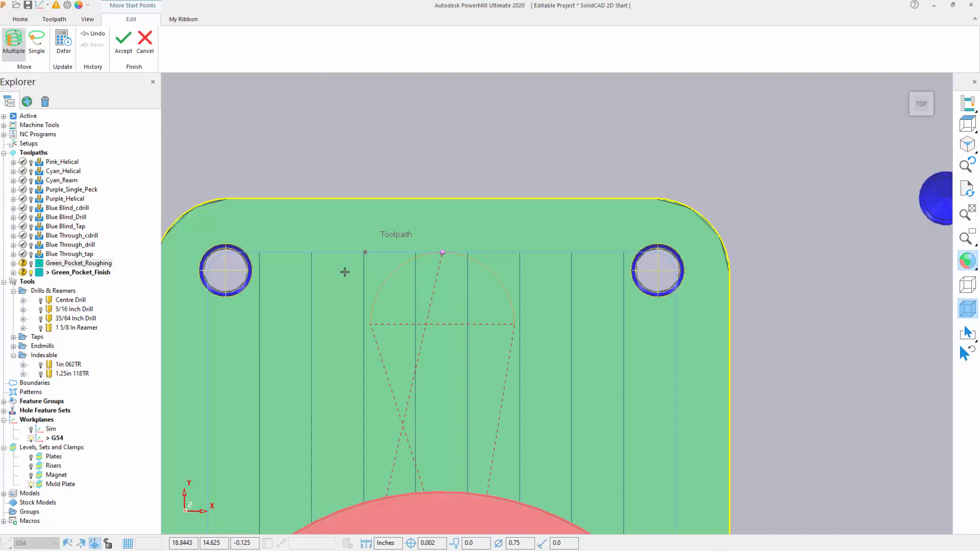
{"action": "key", "text": "ctrl+1"}
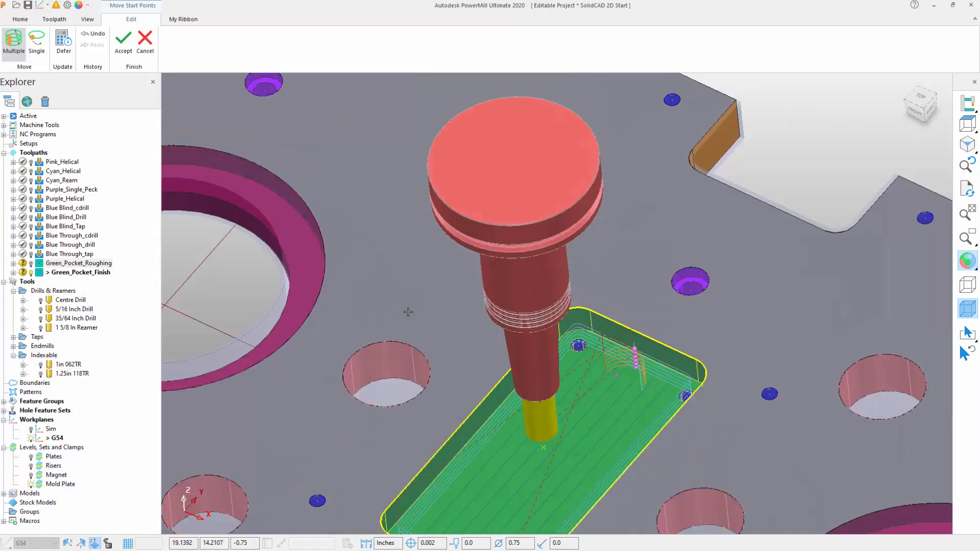
{"action": "scroll", "coordinate": [612, 345], "scroll_direction": "up", "scroll_amount": 7}
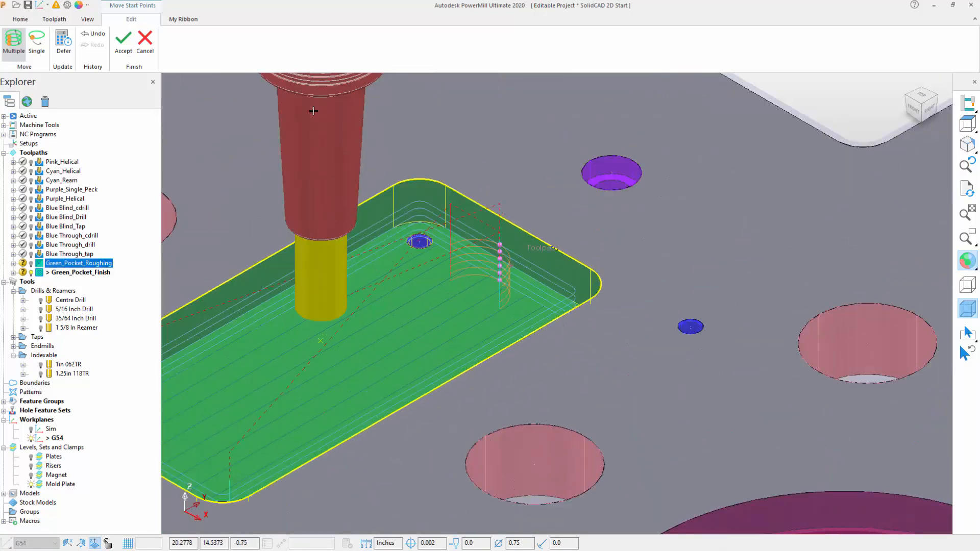
{"action": "left_click", "coordinate": [121, 39]}
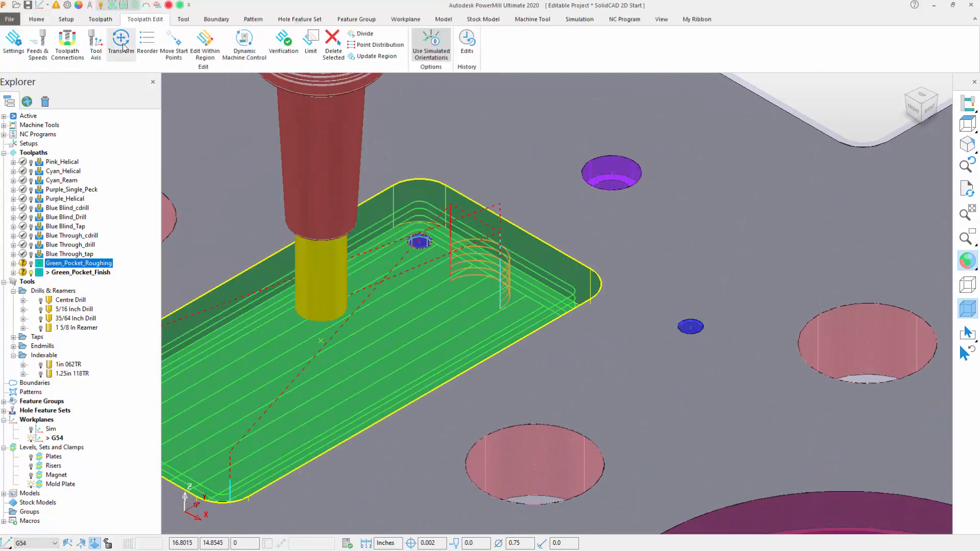
- Activate the Green_Pocket_Roughing toolpath and switch on ViewMill in fixed direction mode
{"action": "key", "text": "ctrl+1"}
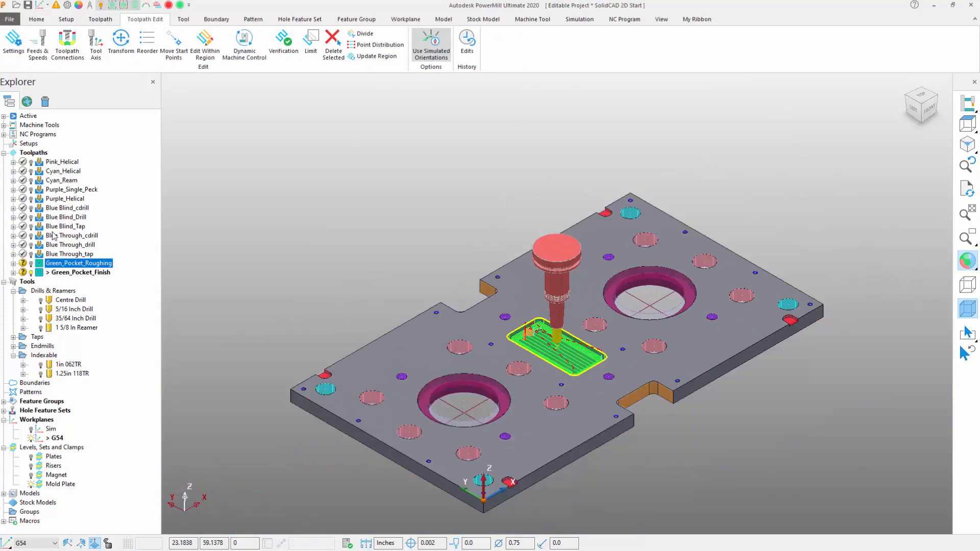
{"action": "right_click", "coordinate": [71, 266]}
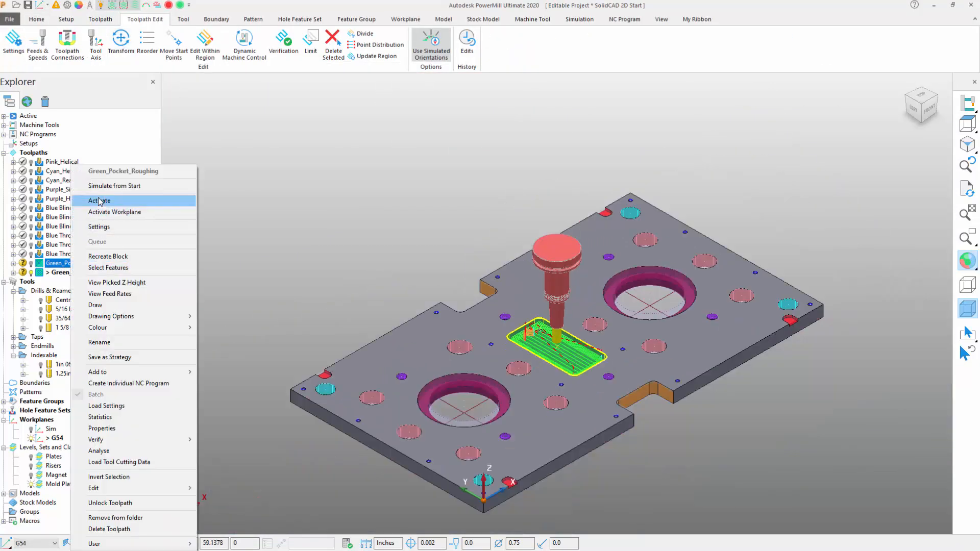
{"action": "left_click", "coordinate": [102, 201]}
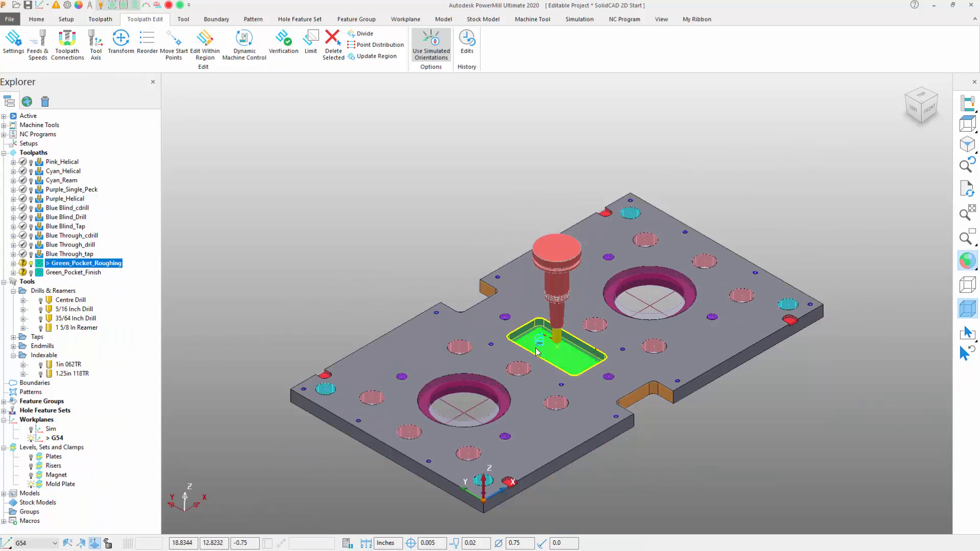
{"action": "left_click", "coordinate": [567, 19]}
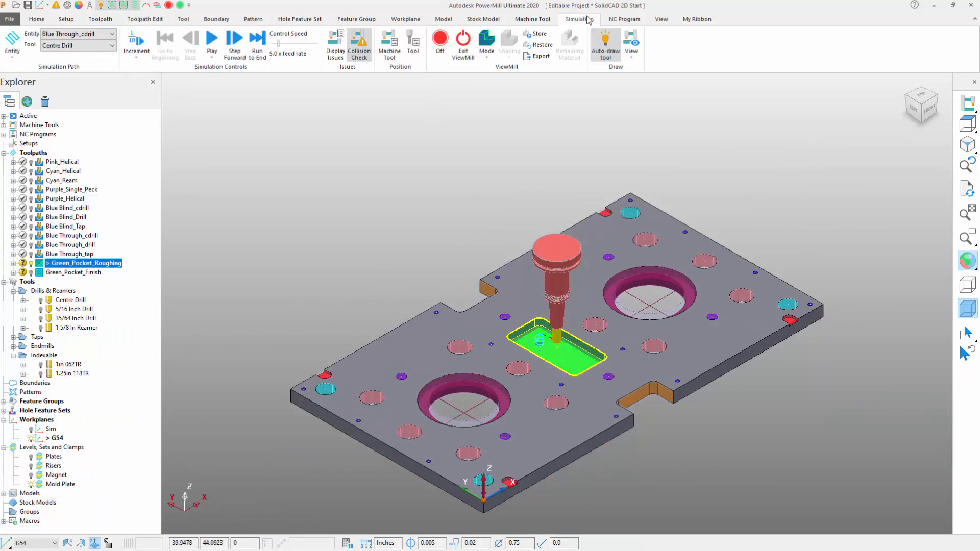
{"action": "left_click", "coordinate": [489, 57]}
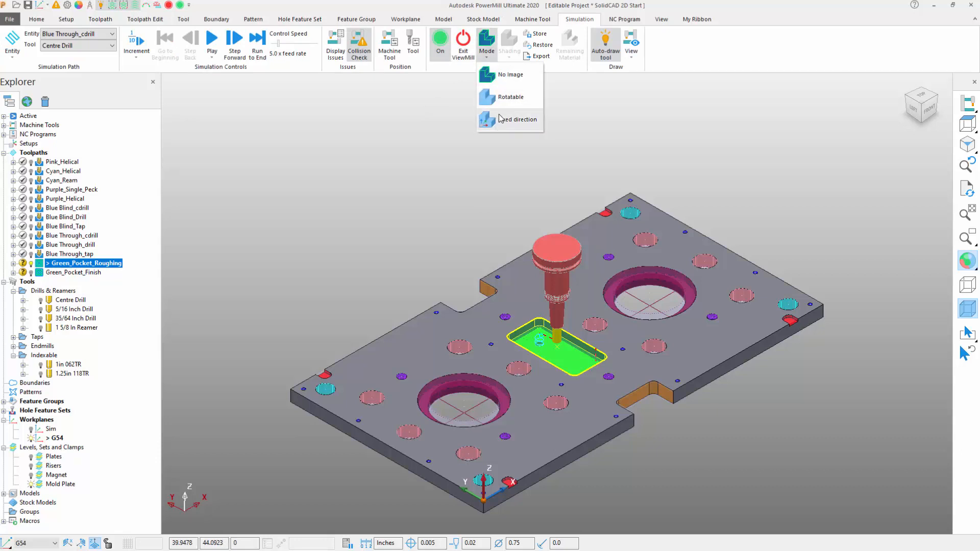
{"action": "left_click", "coordinate": [516, 119]}
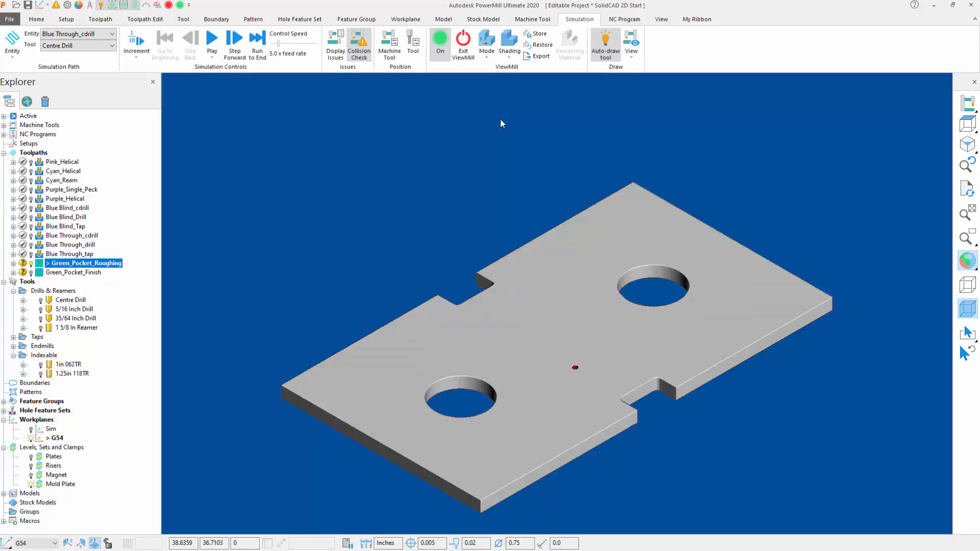
- Simulate Green_Pocket_Roughing from the start, raising the playback speed to as fast as possible
{"action": "right_click", "coordinate": [78, 265]}
{"action": "left_click", "coordinate": [127, 190]}
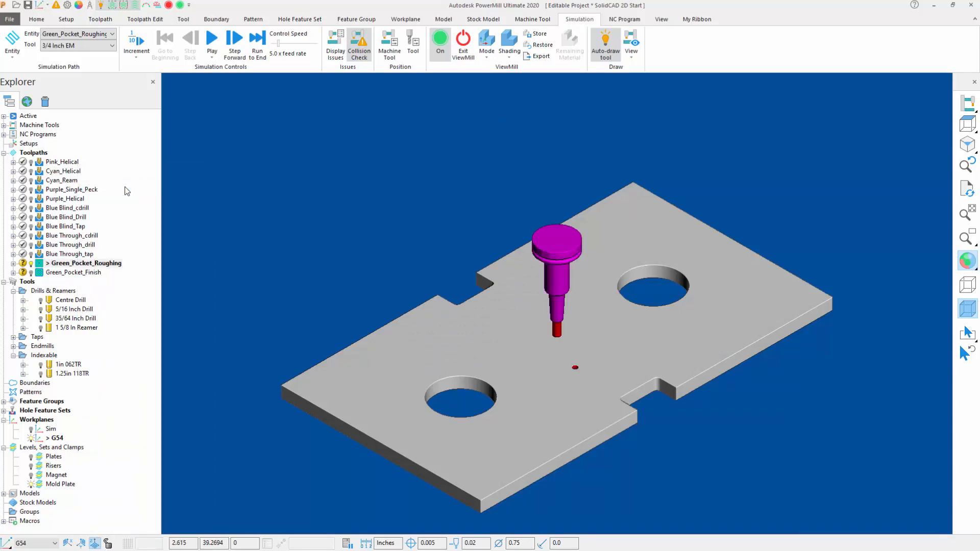
{"action": "left_click", "coordinate": [213, 40]}
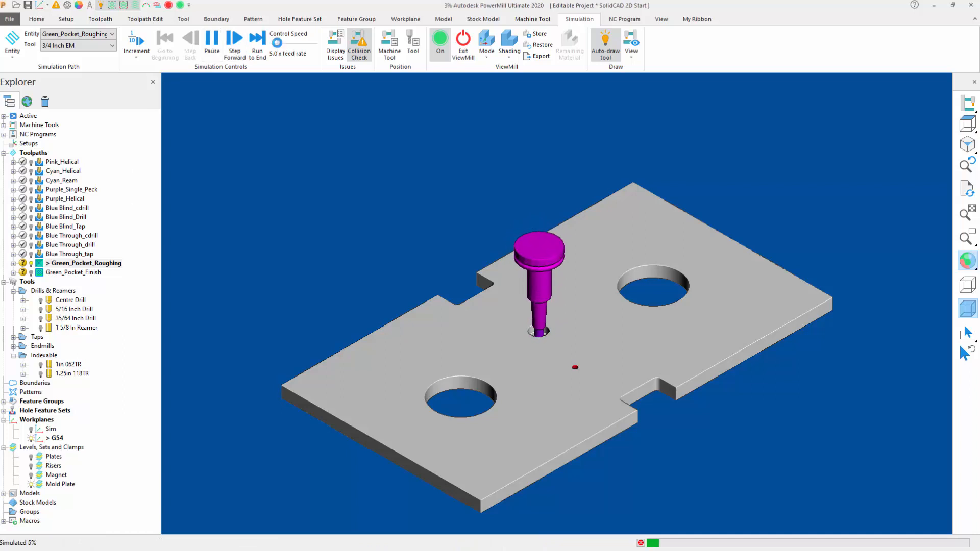
{"action": "left_click_drag", "start_coordinate": [277, 42], "coordinate": [323, 45]}
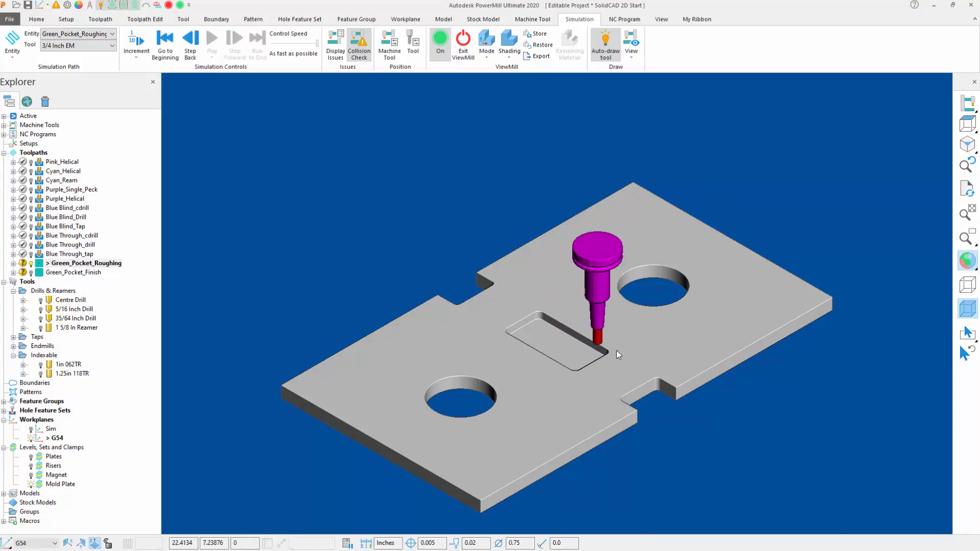
- Activate Green_Pocket_Finish and simulate it from the start at 36.0 x feed rate
{"action": "right_click", "coordinate": [56, 273]}
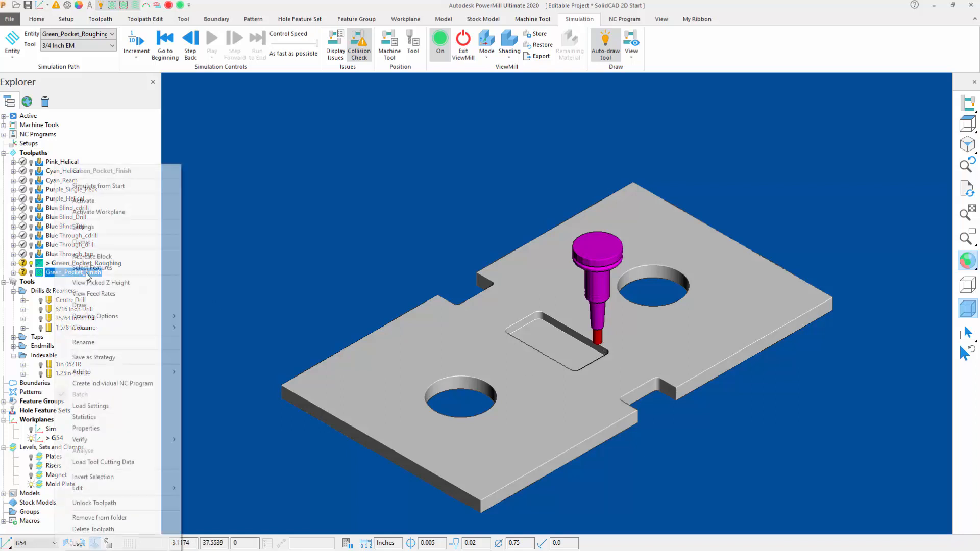
{"action": "left_click", "coordinate": [95, 203]}
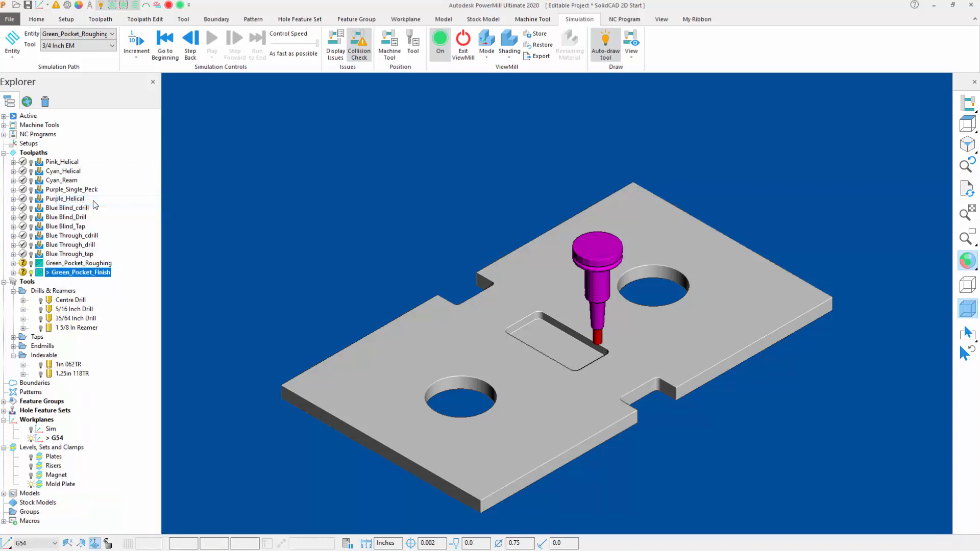
{"action": "right_click", "coordinate": [90, 276]}
{"action": "left_click", "coordinate": [127, 188]}
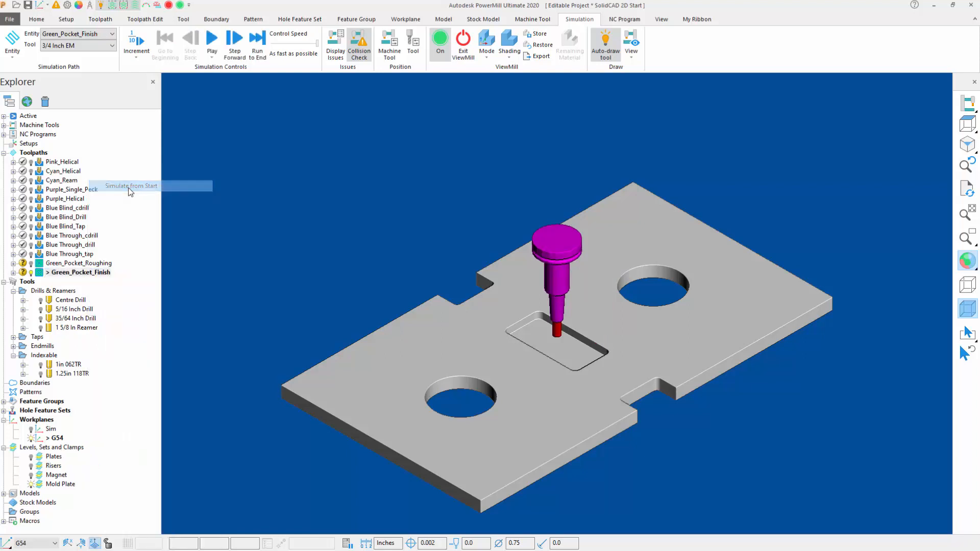
{"action": "left_click", "coordinate": [292, 44]}
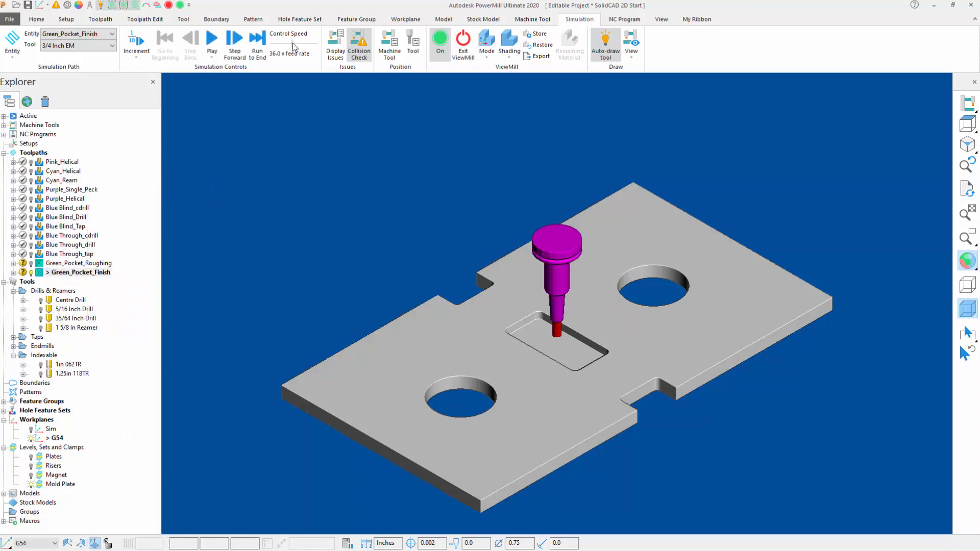
{"action": "left_click", "coordinate": [213, 40]}
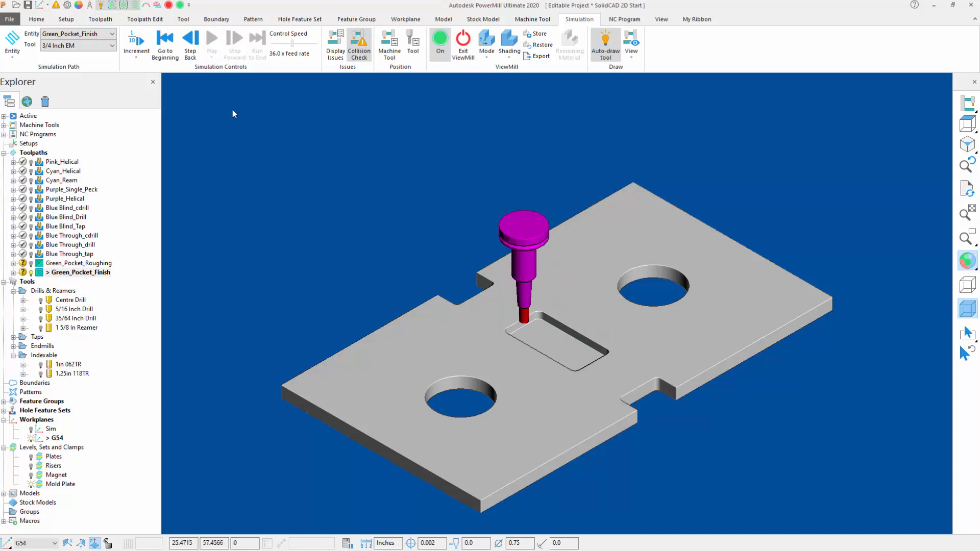
- Activate Blue Through_cdrill, simulate it from the start at 6.0 x feed rate, and exit ViewMill
{"action": "right_click", "coordinate": [68, 236]}
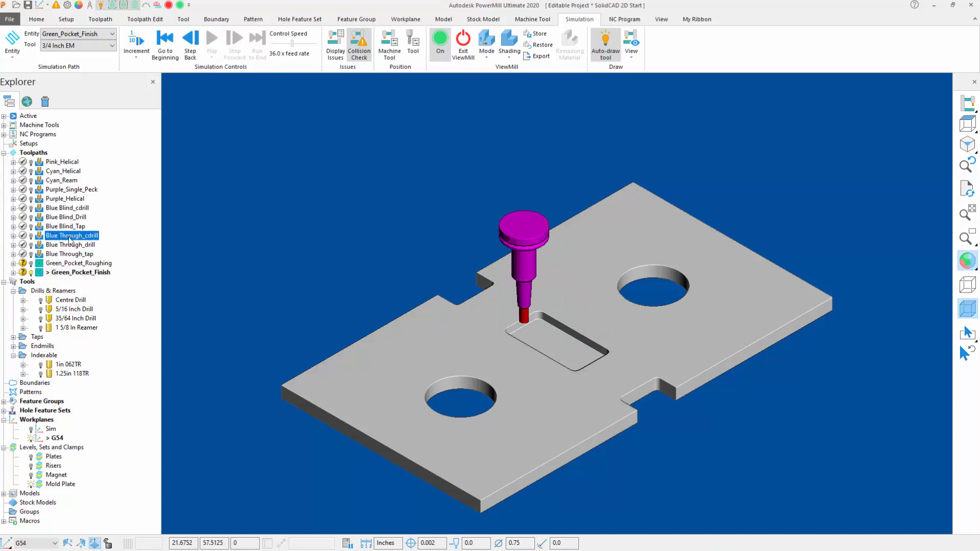
{"action": "left_click", "coordinate": [106, 201]}
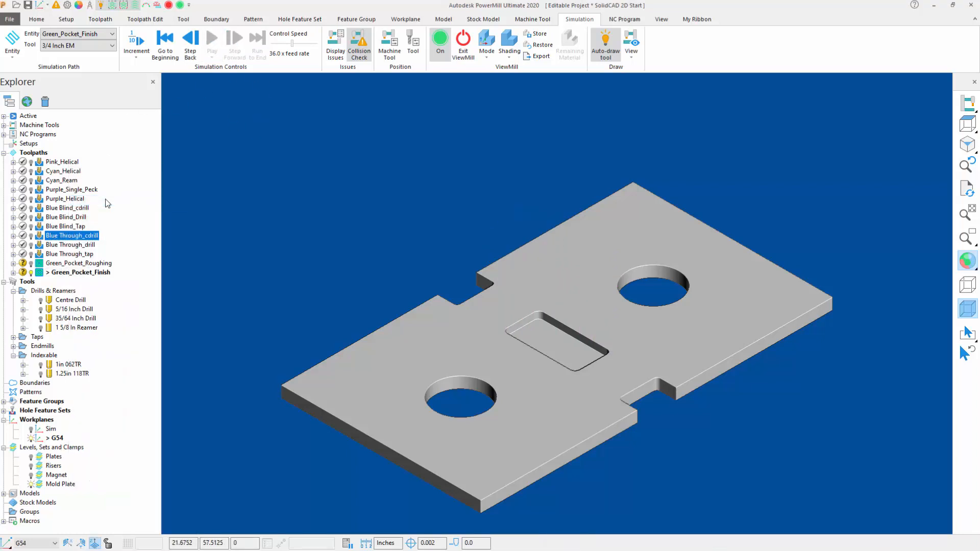
{"action": "right_click", "coordinate": [96, 237]}
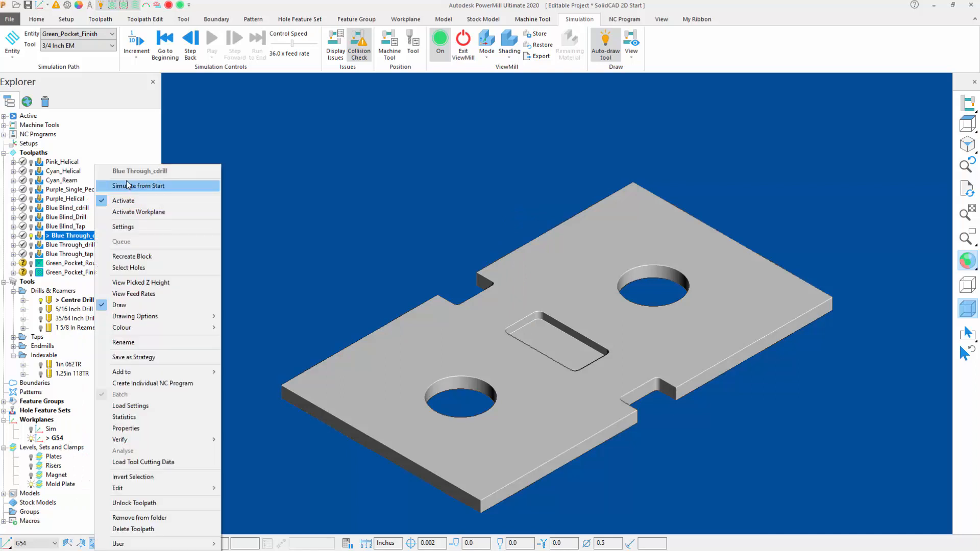
{"action": "left_click", "coordinate": [127, 181]}
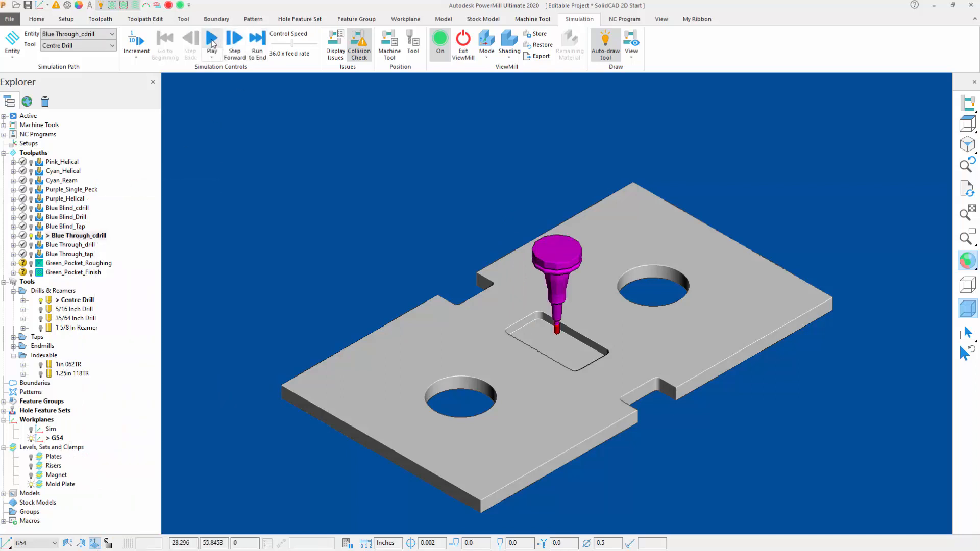
{"action": "left_click", "coordinate": [279, 44]}
{"action": "left_click", "coordinate": [212, 40]}
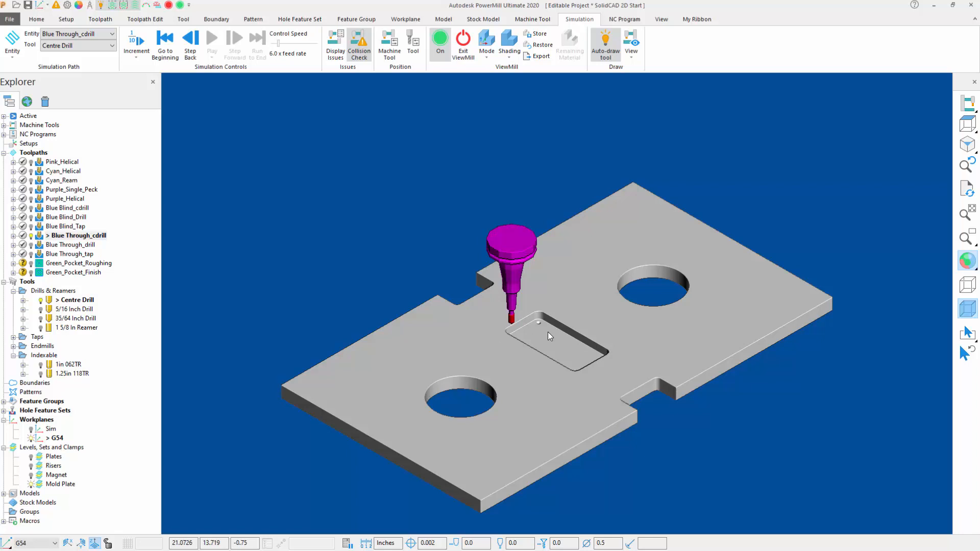
{"action": "left_click", "coordinate": [463, 43]}
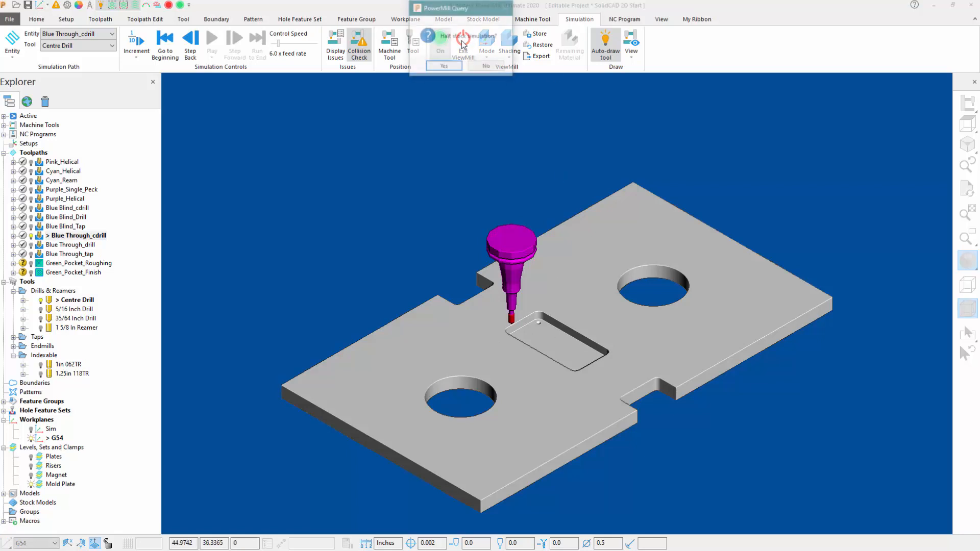
{"action": "left_click", "coordinate": [443, 67]}
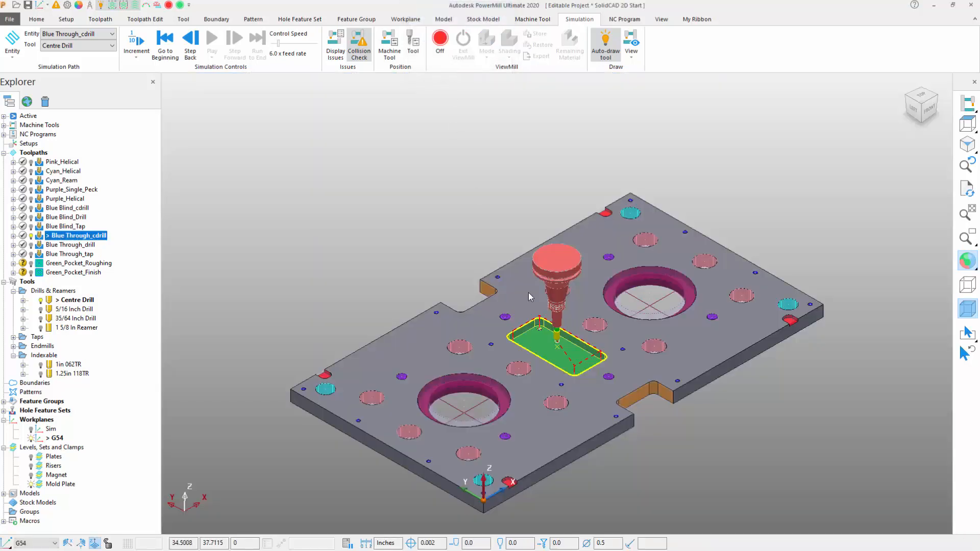
- Examine the red open-sided slot at the plate's edge near the G54 origin
{"action": "scroll", "coordinate": [548, 313], "scroll_direction": "up", "scroll_amount": 2}
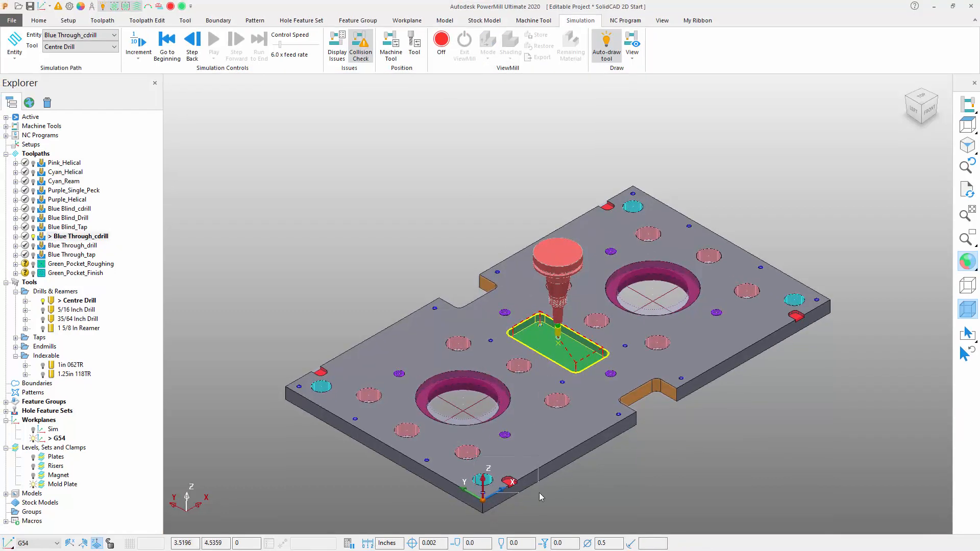
{"action": "scroll", "coordinate": [543, 495], "scroll_direction": "up", "scroll_amount": 10}
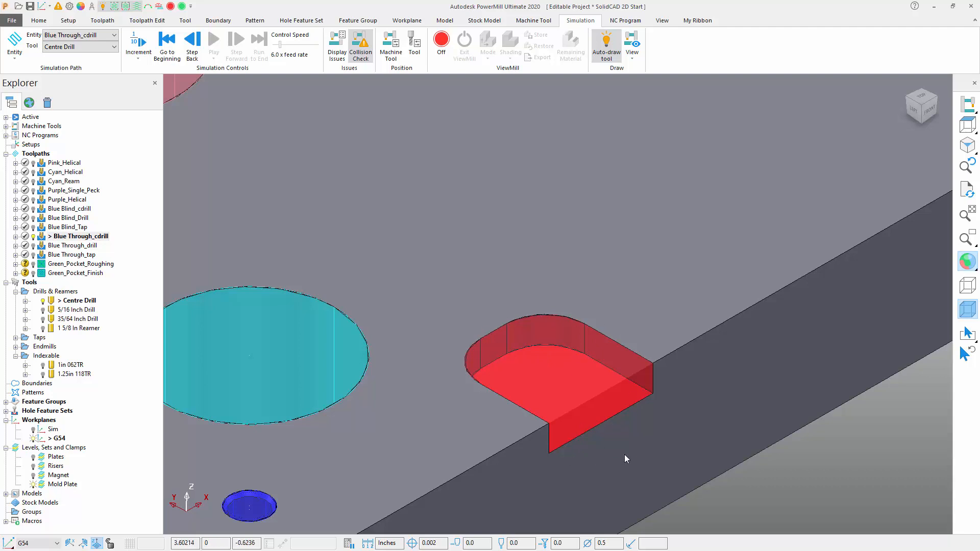
{"action": "left_click", "coordinate": [612, 357]}
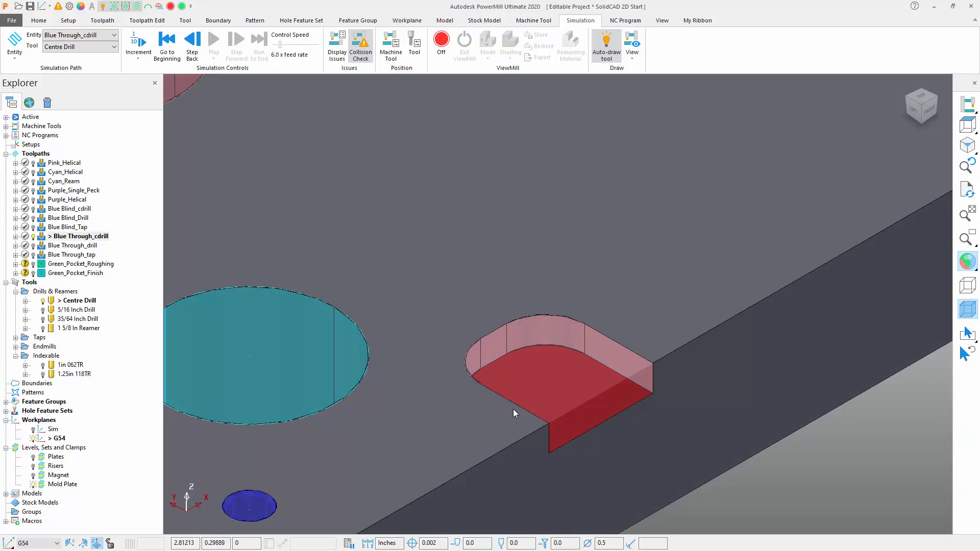
- Create a new Swarf Finishing toolpath for the red open-sided slot
{"action": "left_click", "coordinate": [38, 20]}
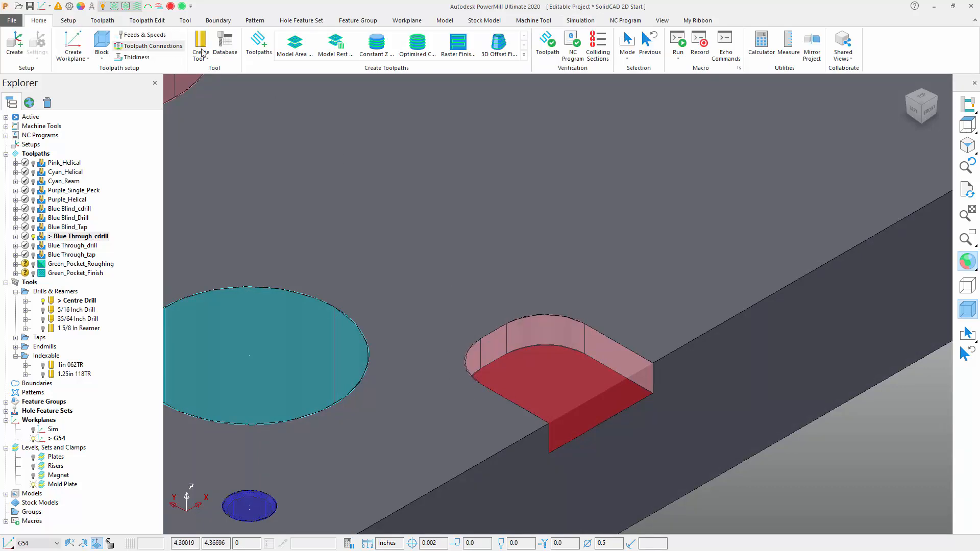
{"action": "left_click", "coordinate": [259, 45]}
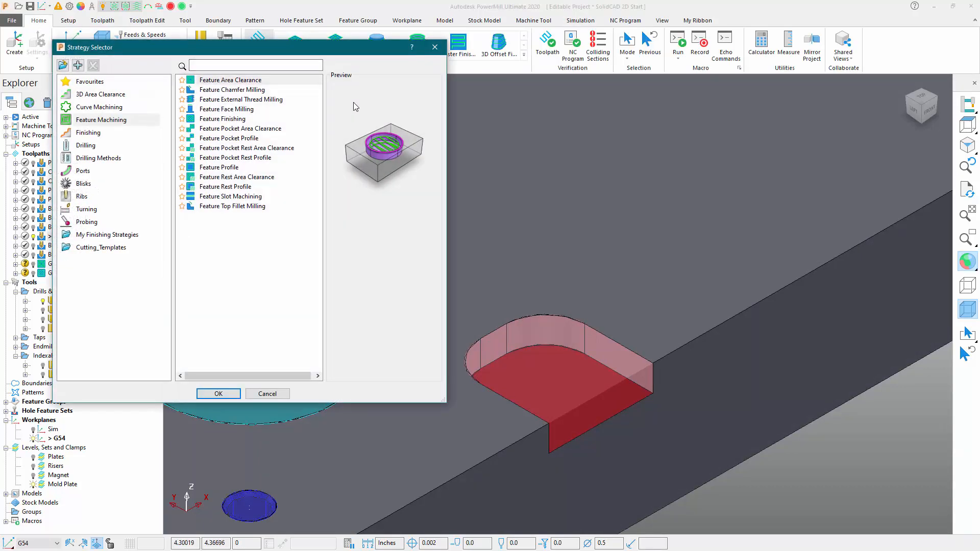
{"action": "left_click", "coordinate": [78, 135]}
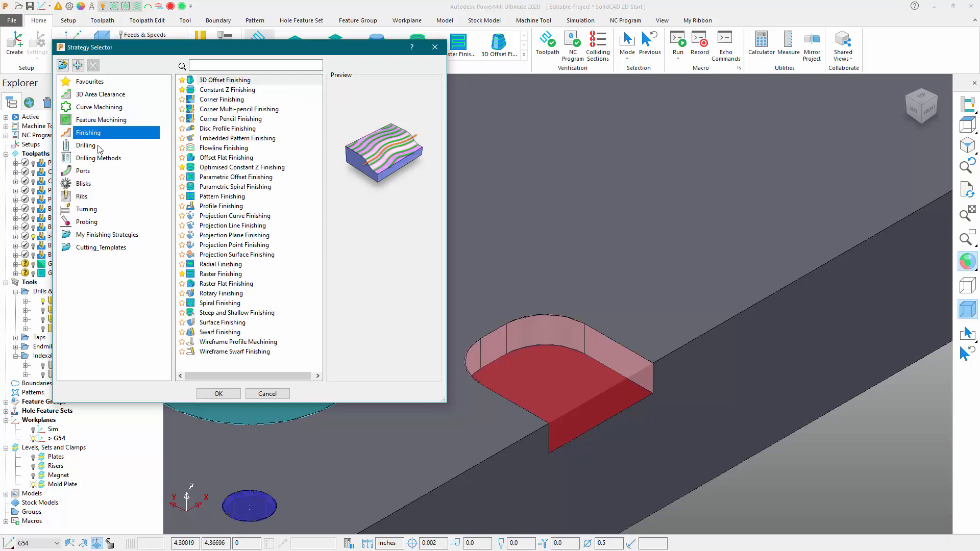
{"action": "left_click", "coordinate": [207, 333]}
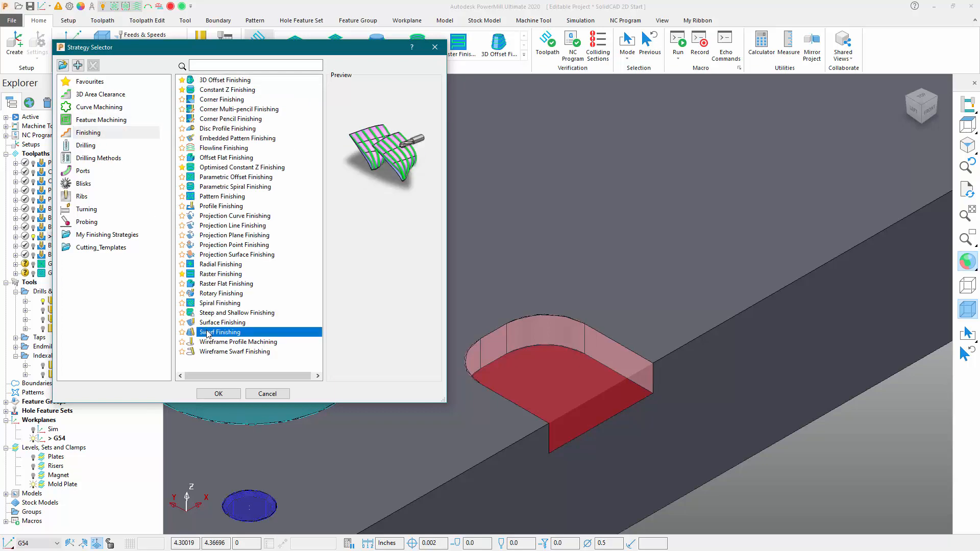
{"action": "left_click", "coordinate": [219, 393]}
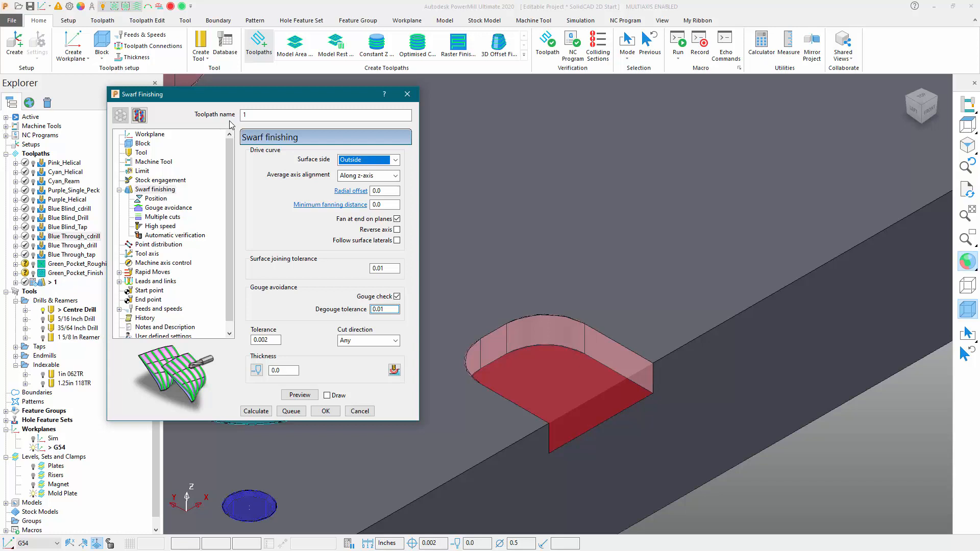
- Set the swarf toolpath's tool axis to Vertical and assign the 5/8 Inch EM end mill to it
{"action": "left_click", "coordinate": [143, 255]}
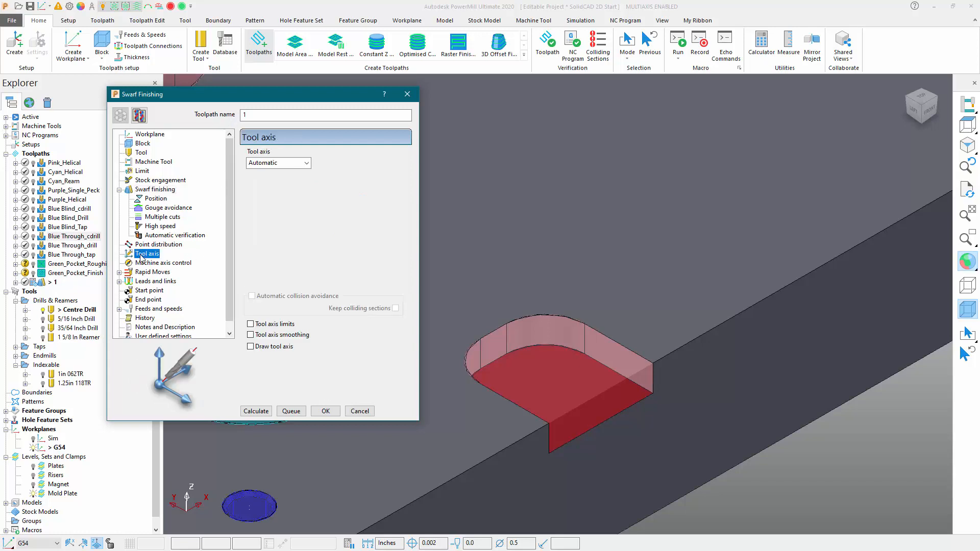
{"action": "left_click", "coordinate": [291, 163]}
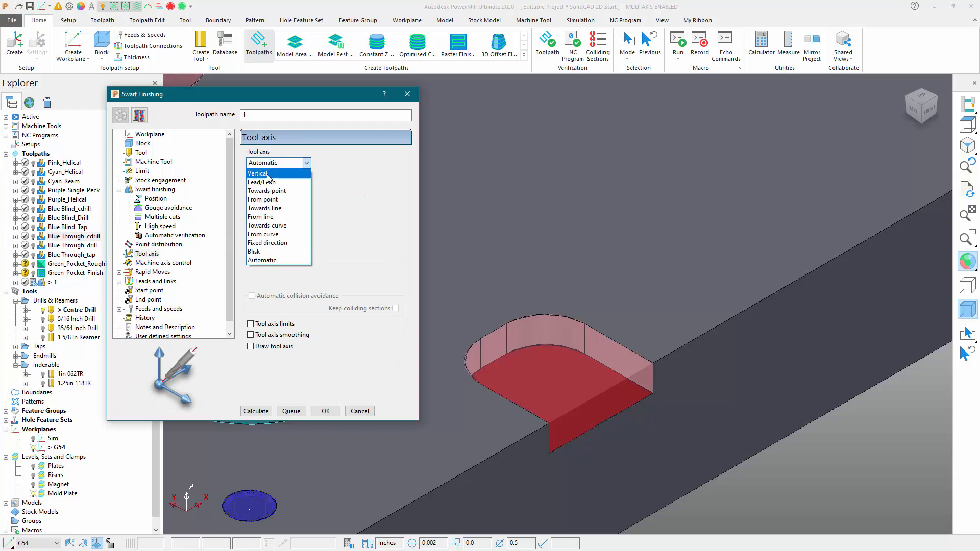
{"action": "left_click", "coordinate": [268, 174]}
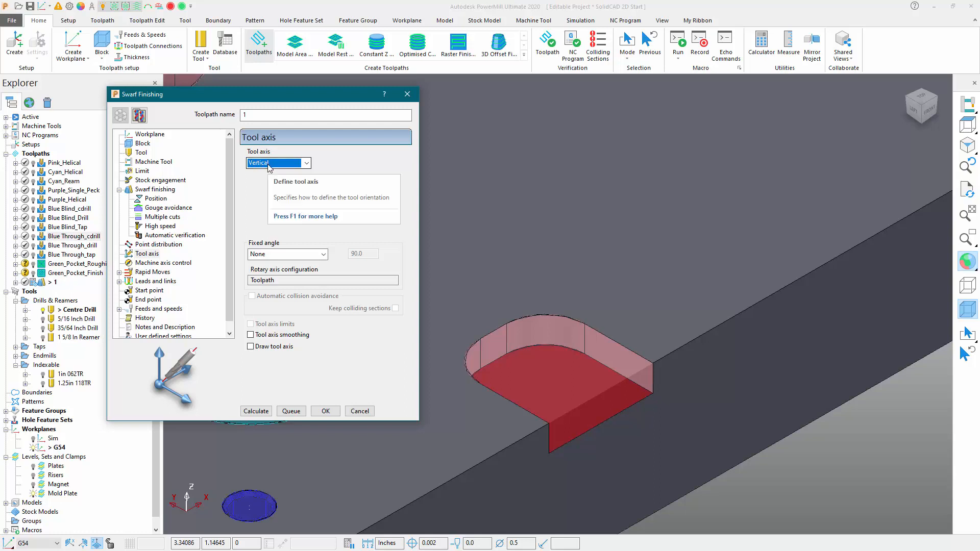
{"action": "left_click", "coordinate": [138, 153]}
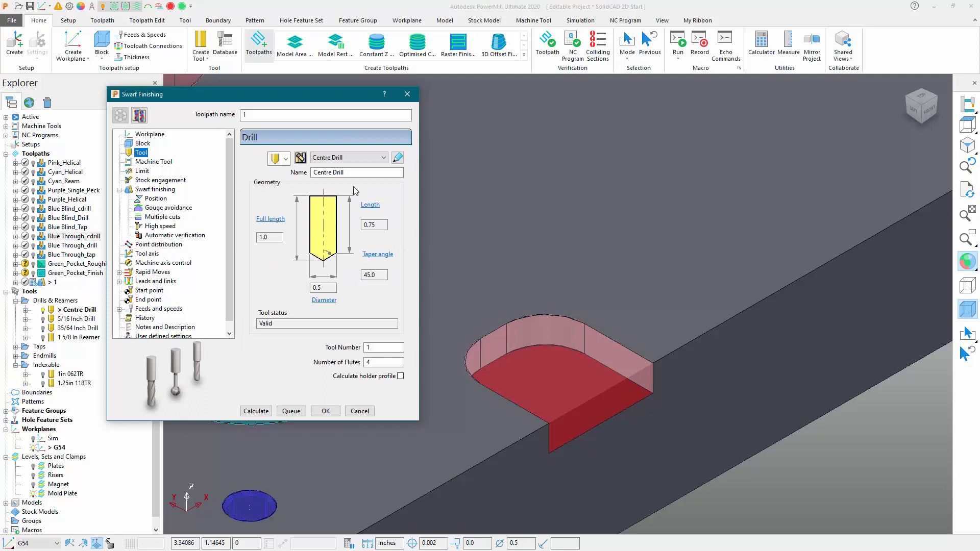
{"action": "left_click", "coordinate": [358, 158]}
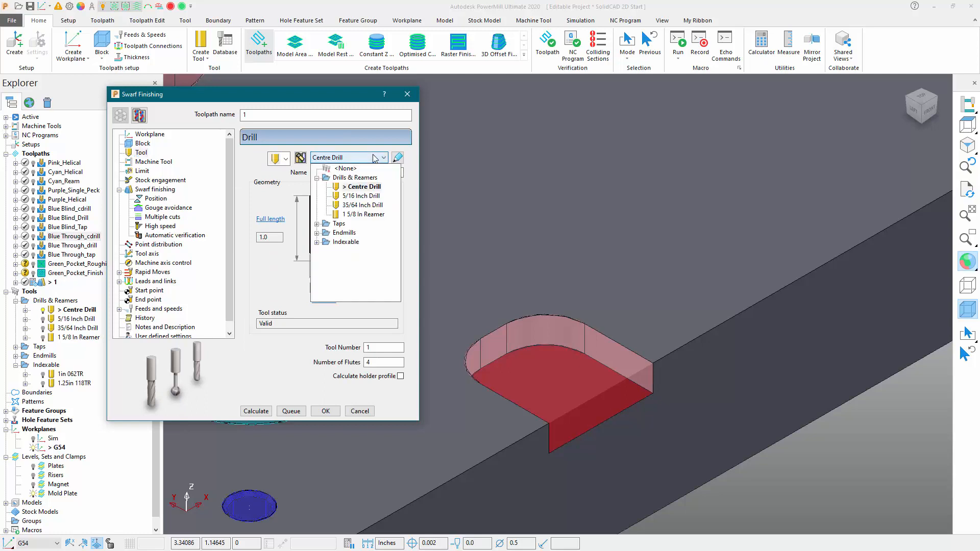
{"action": "left_click", "coordinate": [317, 232]}
{"action": "left_click", "coordinate": [358, 251]}
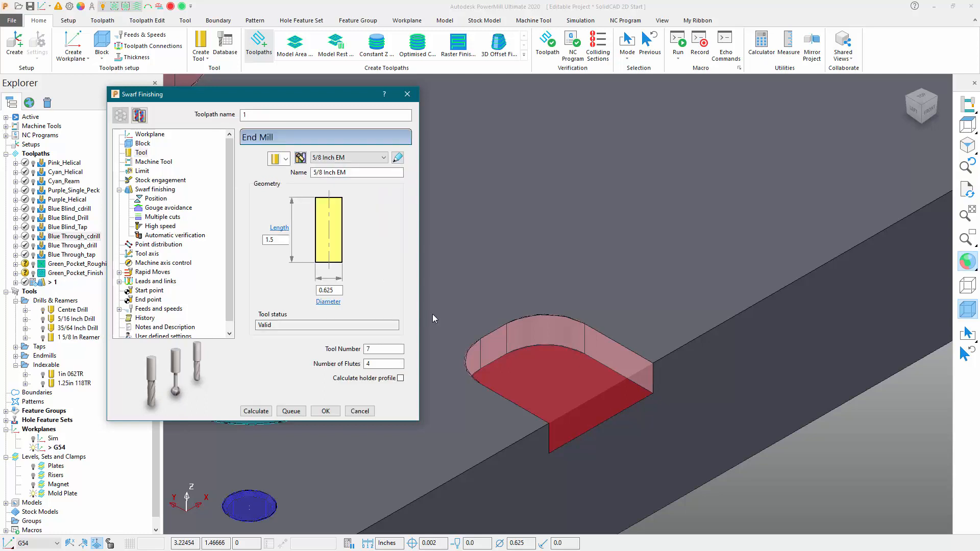
- Set the swarf finishing cut direction to Climb
{"action": "left_click", "coordinate": [148, 191]}
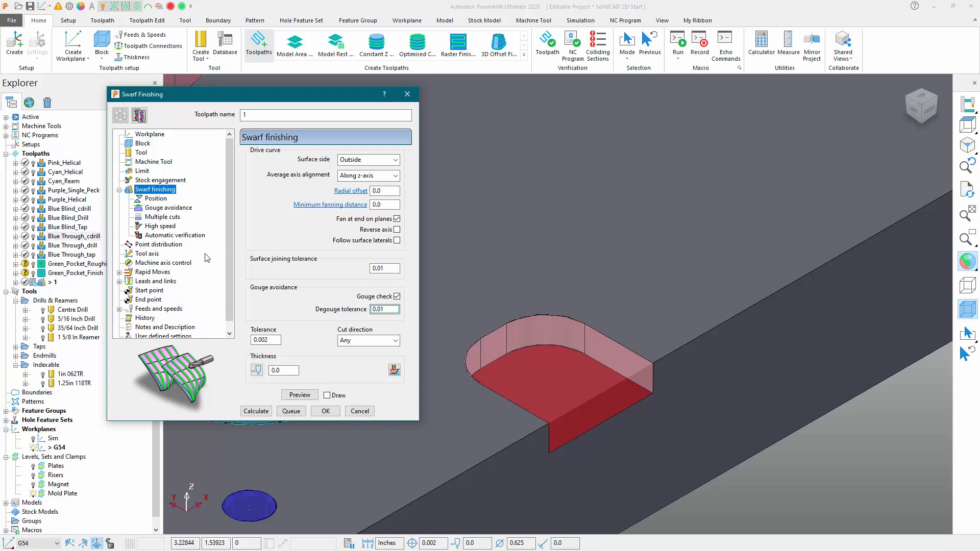
{"action": "left_click", "coordinate": [353, 342]}
{"action": "left_click", "coordinate": [354, 356]}
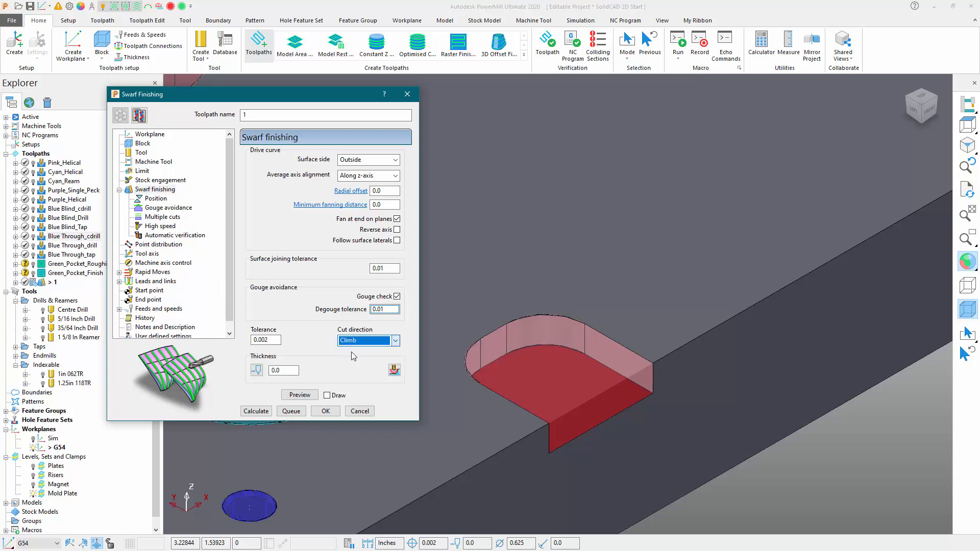
- Set the multiple cuts to Offset up with a maximum stepdown of 0.03, and calculate the swarf toolpath
{"action": "left_click", "coordinate": [151, 216]}
{"action": "left_click", "coordinate": [367, 162]}
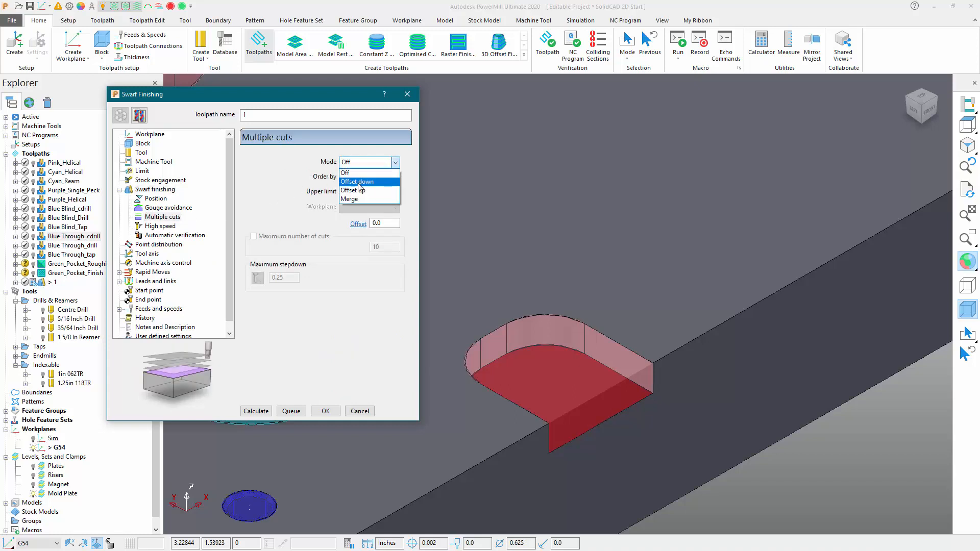
{"action": "left_click", "coordinate": [359, 182]}
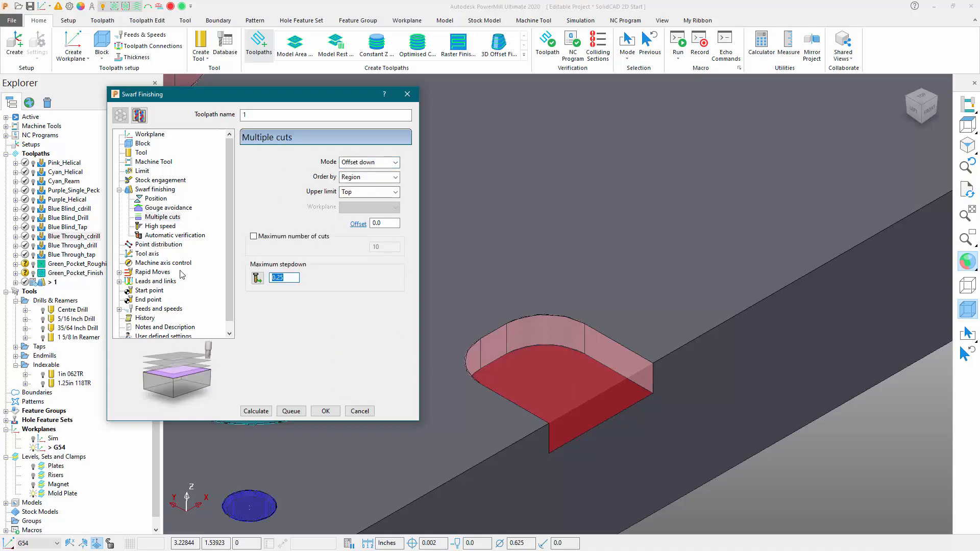
{"action": "type", "text": "0.03"}
{"action": "left_click", "coordinate": [375, 162]}
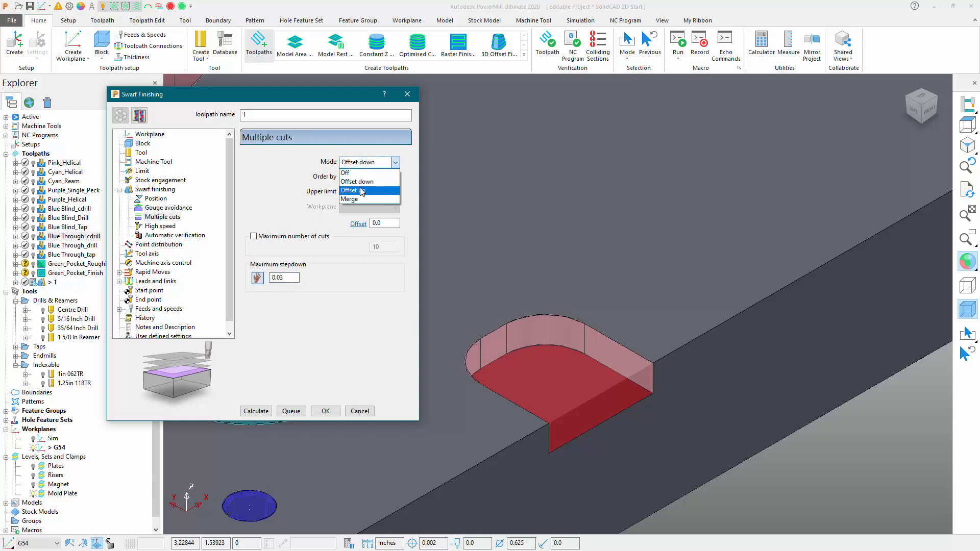
{"action": "left_click", "coordinate": [362, 190]}
{"action": "left_click", "coordinate": [261, 412]}
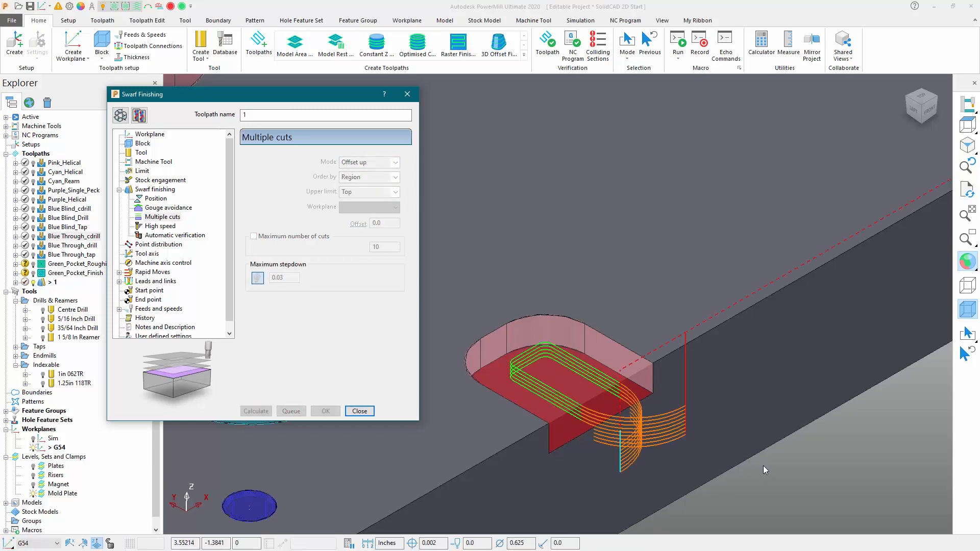
- Name the calculated swarf toolpath Red_Slots and close its settings
{"action": "scroll", "coordinate": [764, 466], "scroll_direction": "down", "scroll_amount": 3}
{"action": "middle_click_drag", "start_coordinate": [770, 476], "coordinate": [763, 343]}
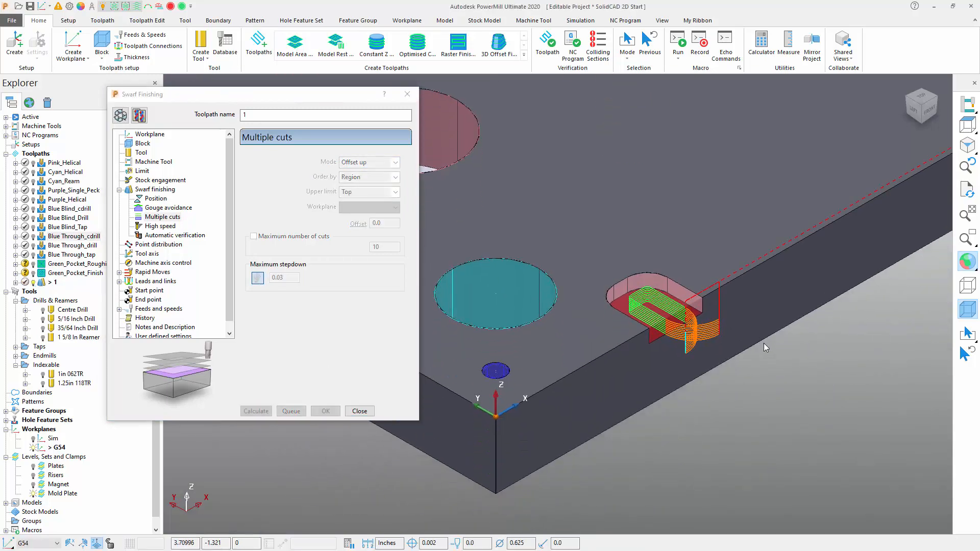
{"action": "scroll", "coordinate": [740, 331], "scroll_direction": "up", "scroll_amount": 3}
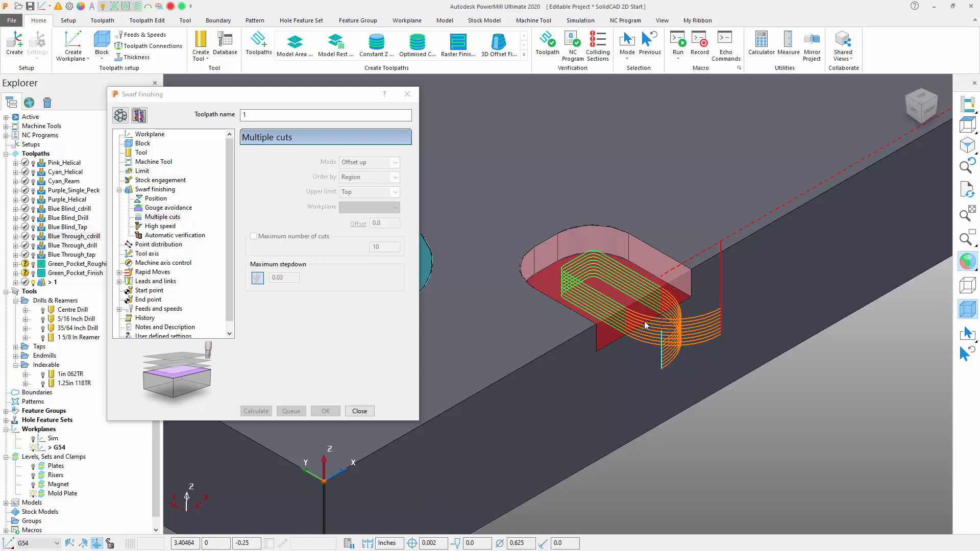
{"action": "left_click", "coordinate": [136, 108]}
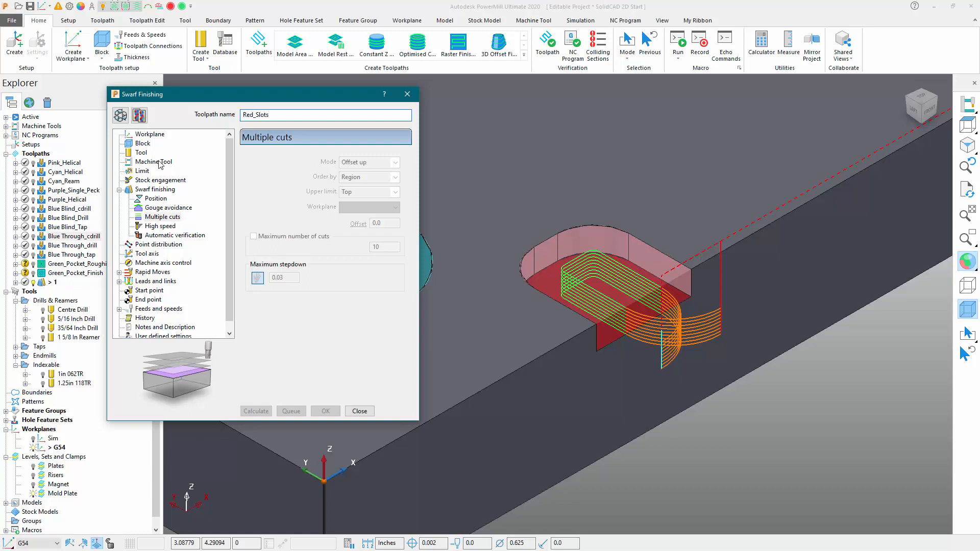
{"action": "left_click", "coordinate": [359, 411]}
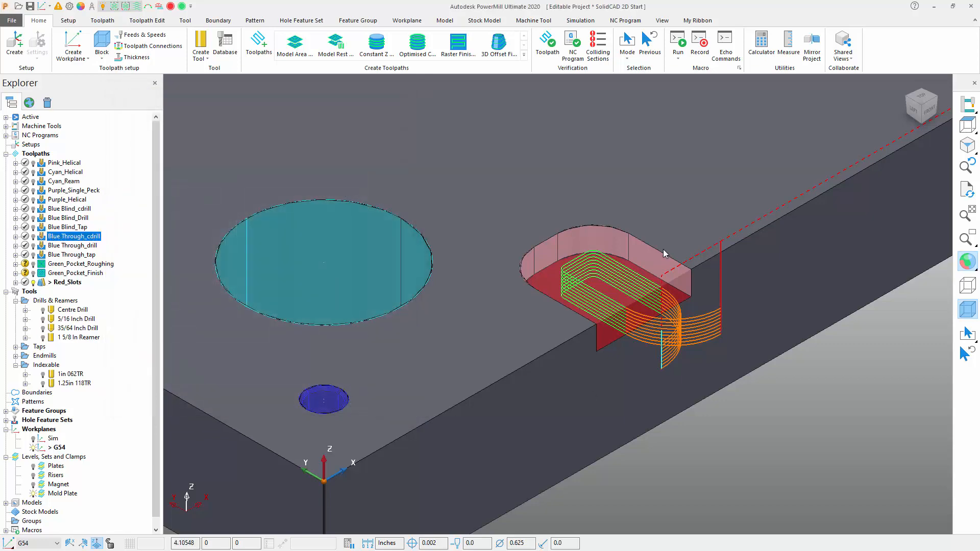
- Set the Red_Slots horizontal-arc lead-in radius to 0.125, copy the lead-ins to the lead-outs, and apply
{"action": "left_click", "coordinate": [143, 21]}
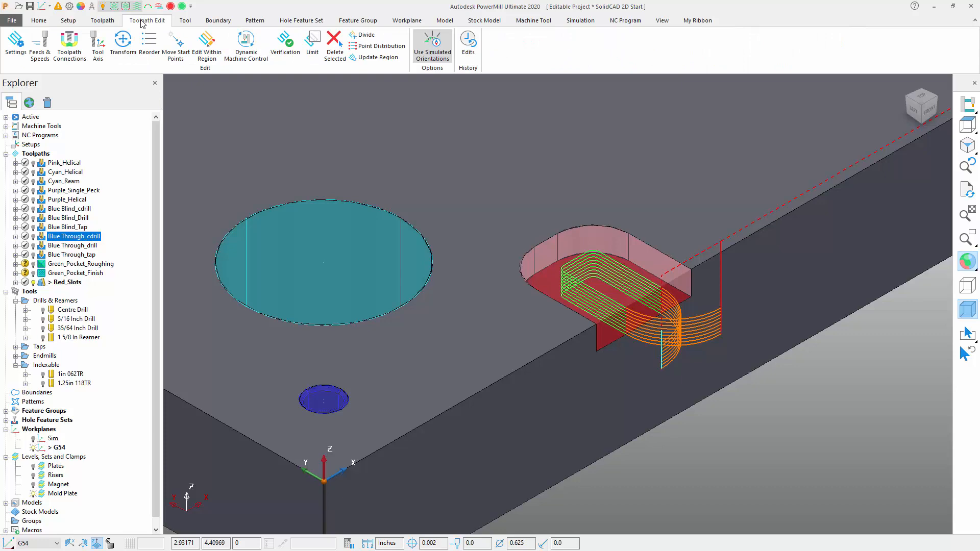
{"action": "left_click", "coordinate": [67, 42]}
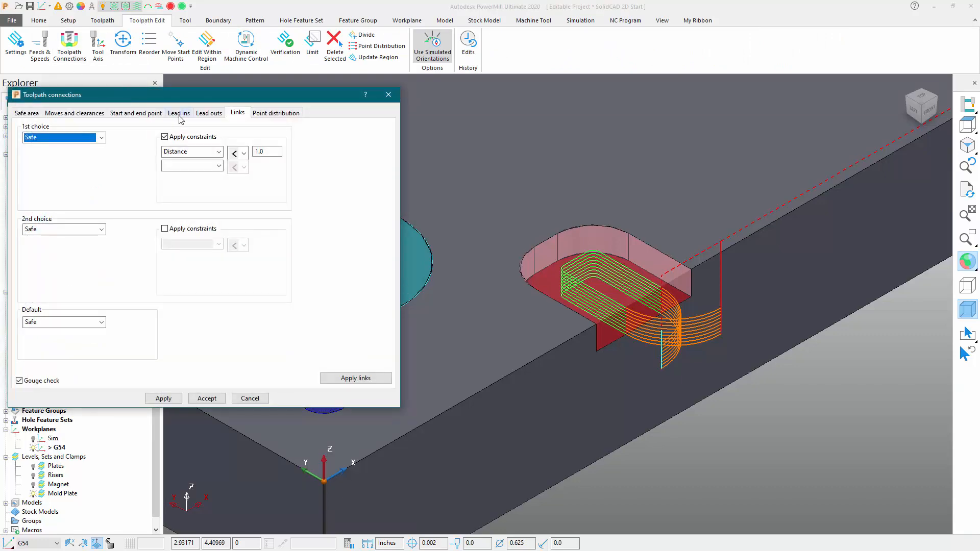
{"action": "left_click", "coordinate": [179, 116]}
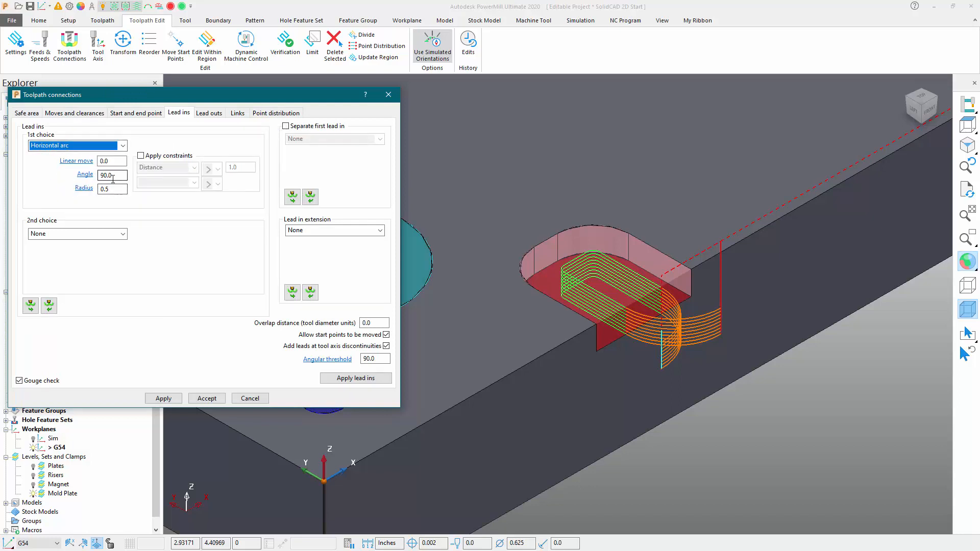
{"action": "left_click_drag", "start_coordinate": [118, 189], "coordinate": [68, 184]}
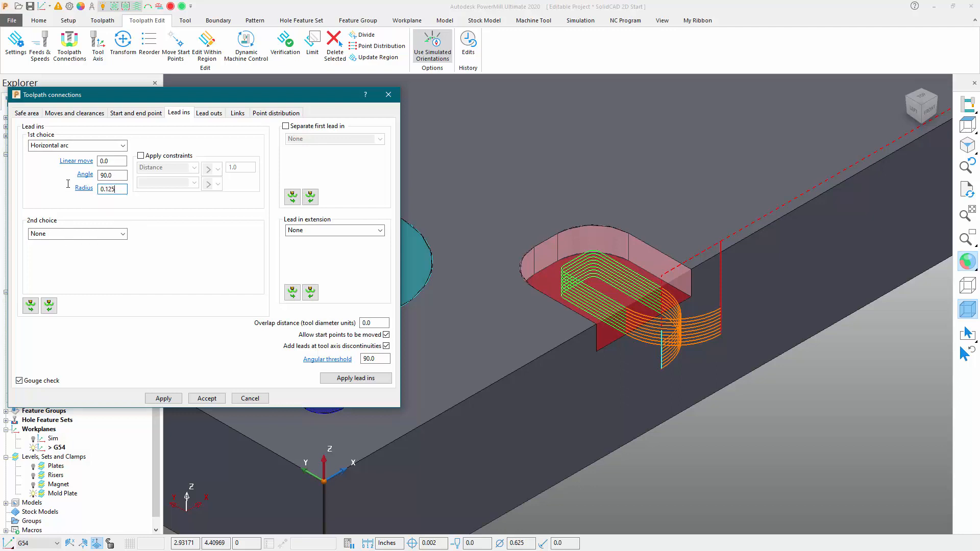
{"action": "left_click", "coordinate": [30, 305]}
{"action": "left_click", "coordinate": [165, 399]}
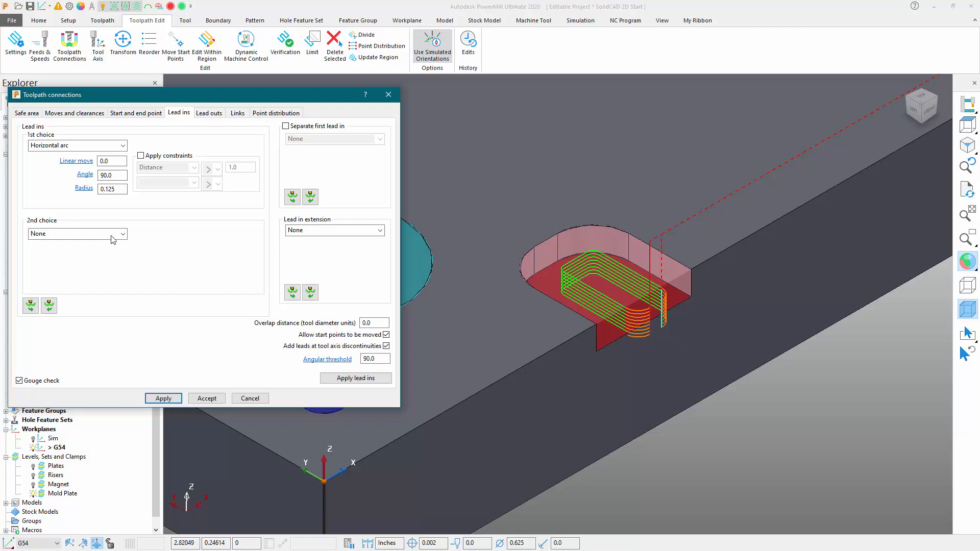
- Add a 0.32 linear move to the Red_Slots lead-ins, copy it to the lead-outs, and apply
{"action": "left_click", "coordinate": [109, 164]}
{"action": "left_click", "coordinate": [34, 307]}
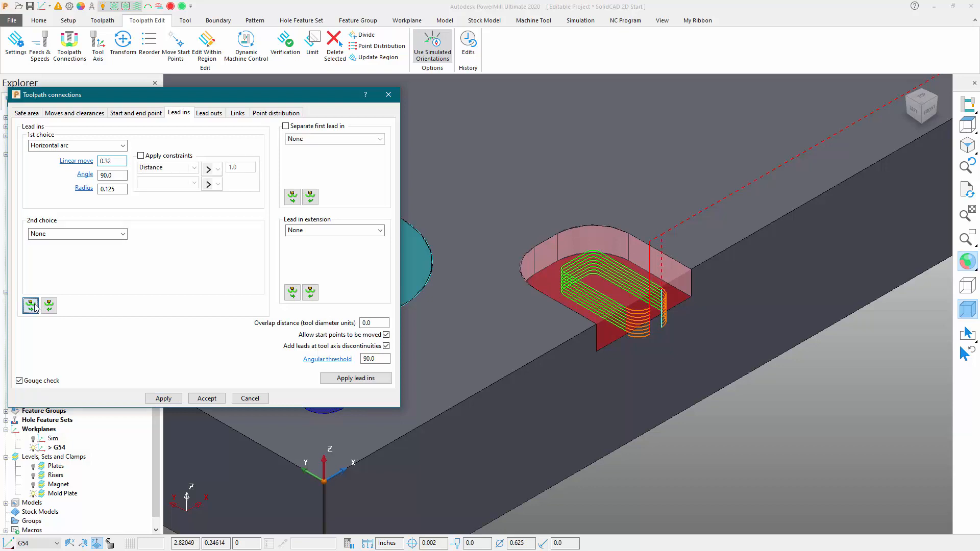
{"action": "left_click", "coordinate": [163, 398]}
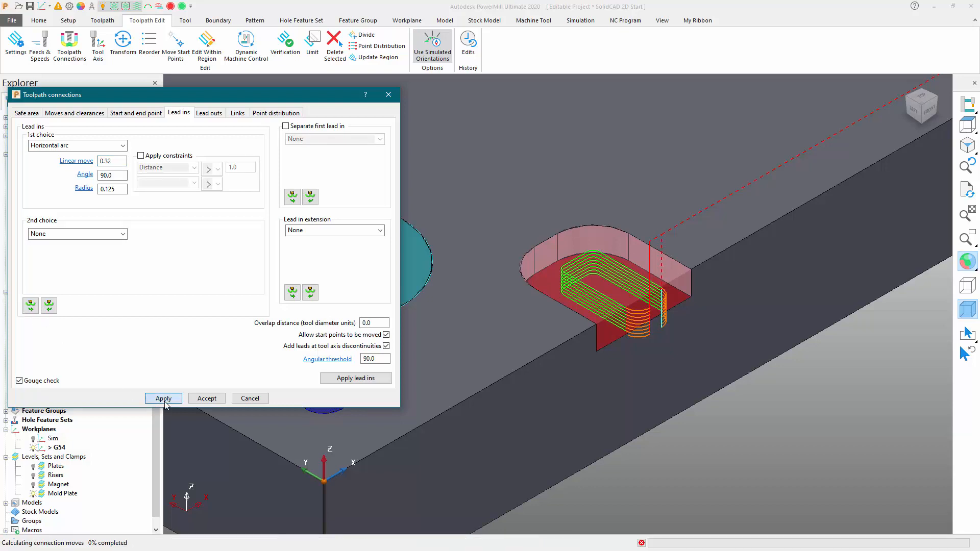
{"action": "scroll", "coordinate": [768, 428], "scroll_direction": "down", "scroll_amount": 1}
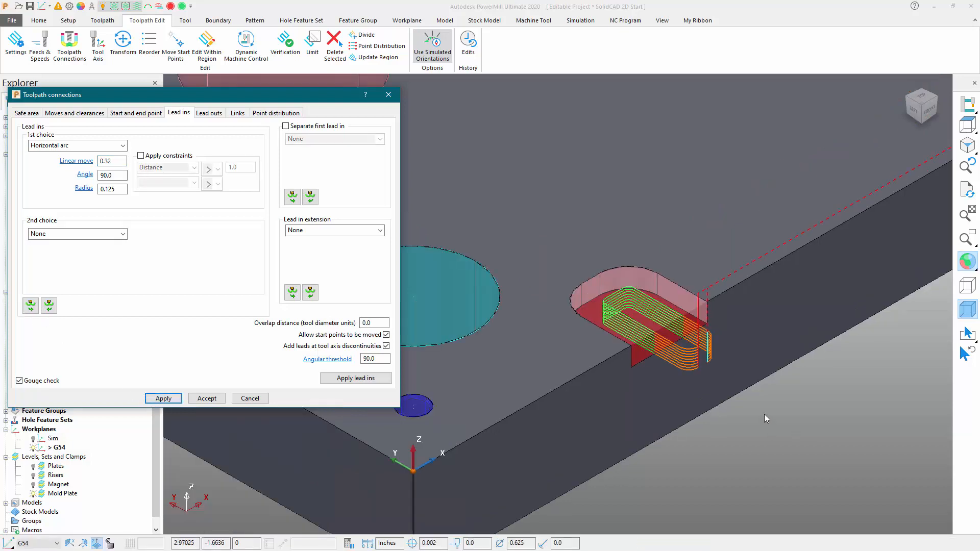
{"action": "scroll", "coordinate": [717, 356], "scroll_direction": "up", "scroll_amount": 3}
{"action": "scroll", "coordinate": [717, 356], "scroll_direction": "up", "scroll_amount": 2}
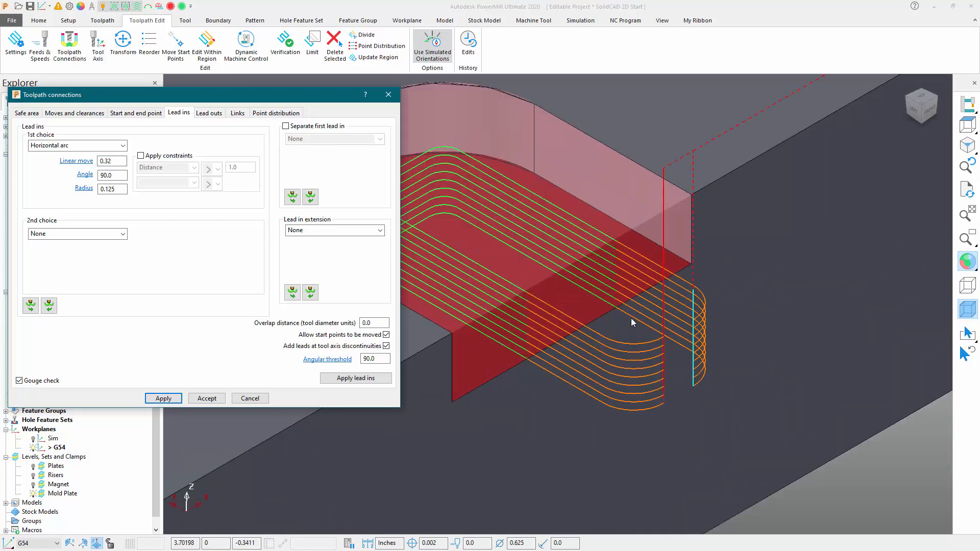
- Set the first-choice link of Red_Slots to On surface, apply it, and accept the toolpath connections
{"action": "left_click", "coordinate": [236, 113]}
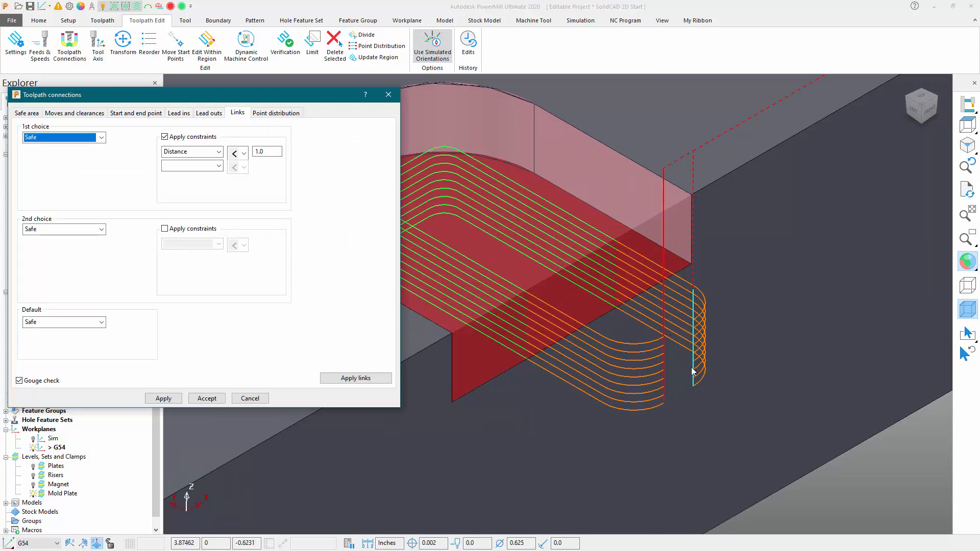
{"action": "left_click", "coordinate": [102, 137]}
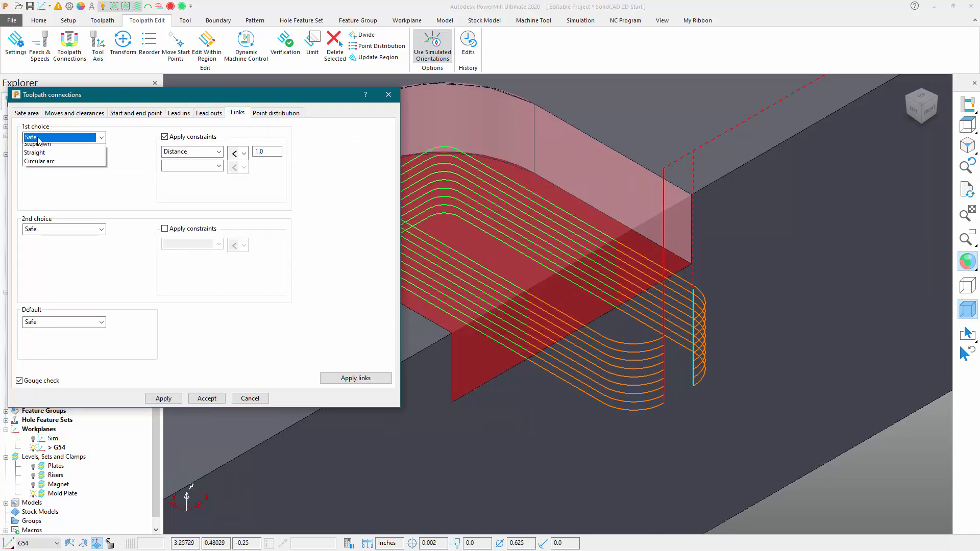
{"action": "left_click", "coordinate": [41, 175]}
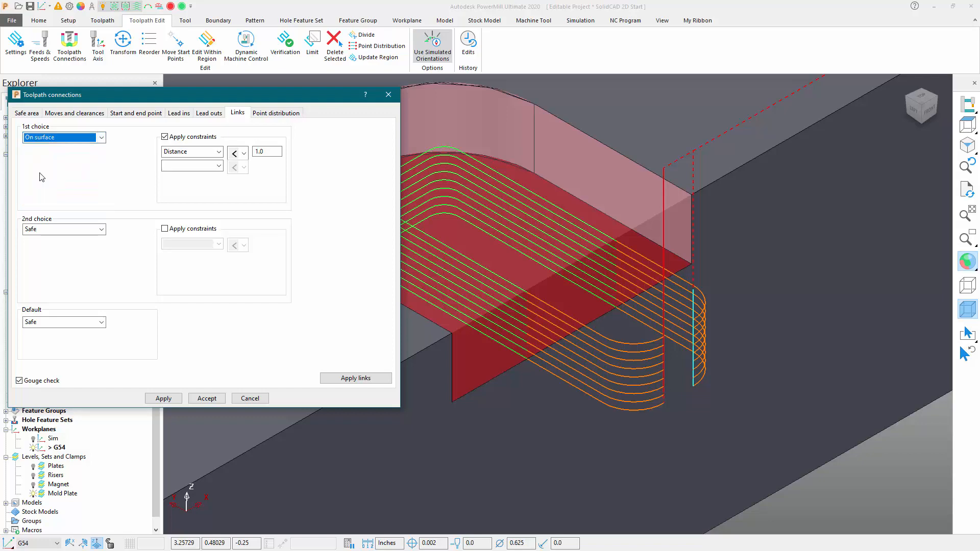
{"action": "left_click", "coordinate": [164, 399]}
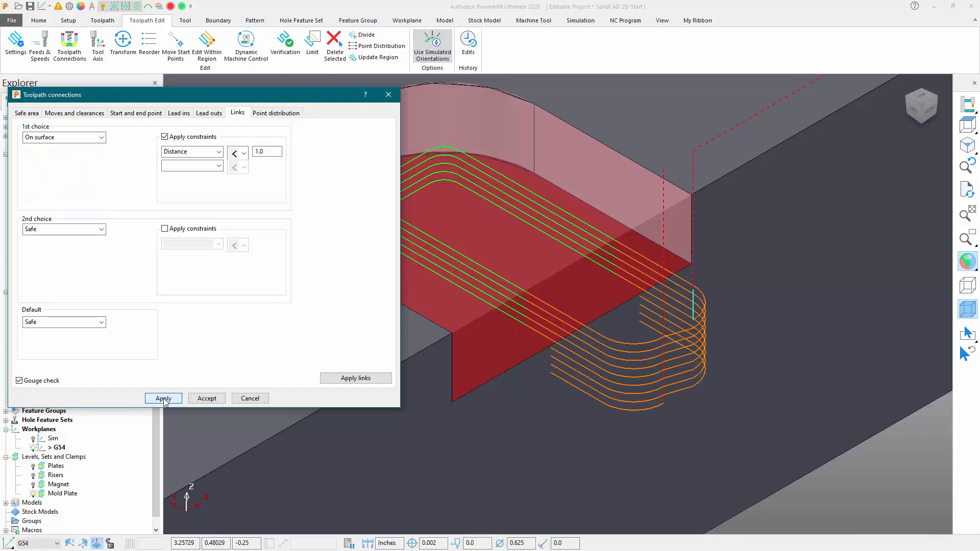
{"action": "left_click", "coordinate": [202, 399]}
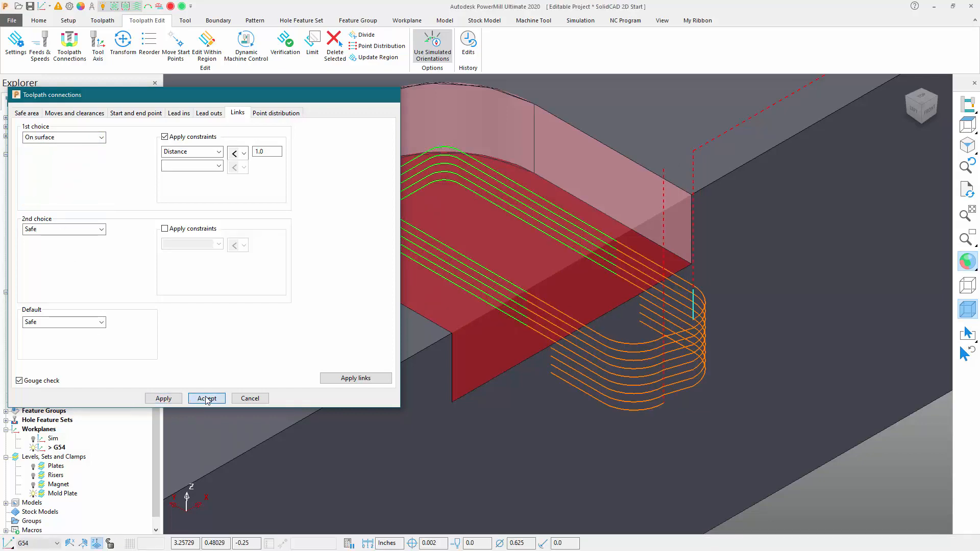
- Start a new Swarf Finishing toolpath for the orange open cutout at the plate's edge
{"action": "scroll", "coordinate": [785, 382], "scroll_direction": "down", "scroll_amount": 3}
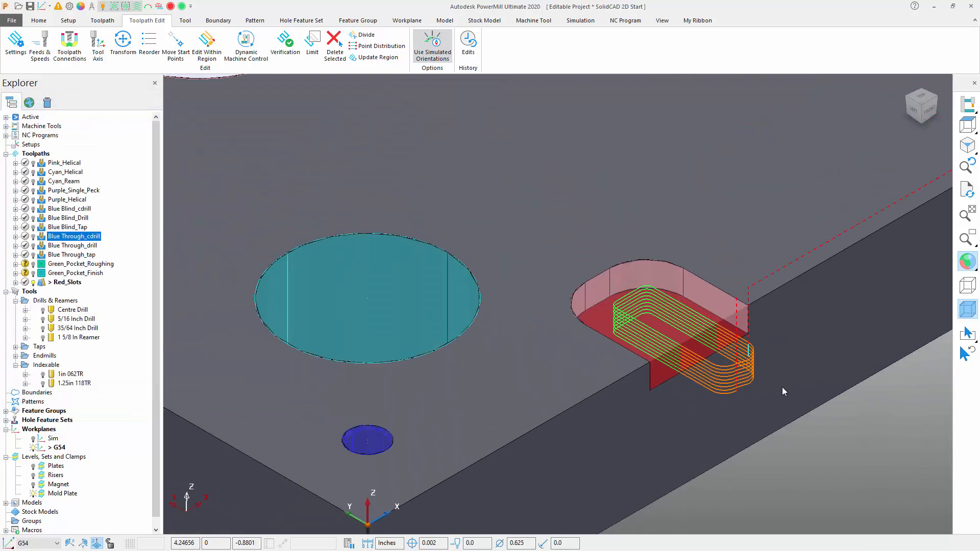
{"action": "scroll", "coordinate": [794, 327], "scroll_direction": "down", "scroll_amount": 1}
{"action": "scroll", "coordinate": [789, 368], "scroll_direction": "down", "scroll_amount": 3}
{"action": "scroll", "coordinate": [659, 424], "scroll_direction": "up", "scroll_amount": 2}
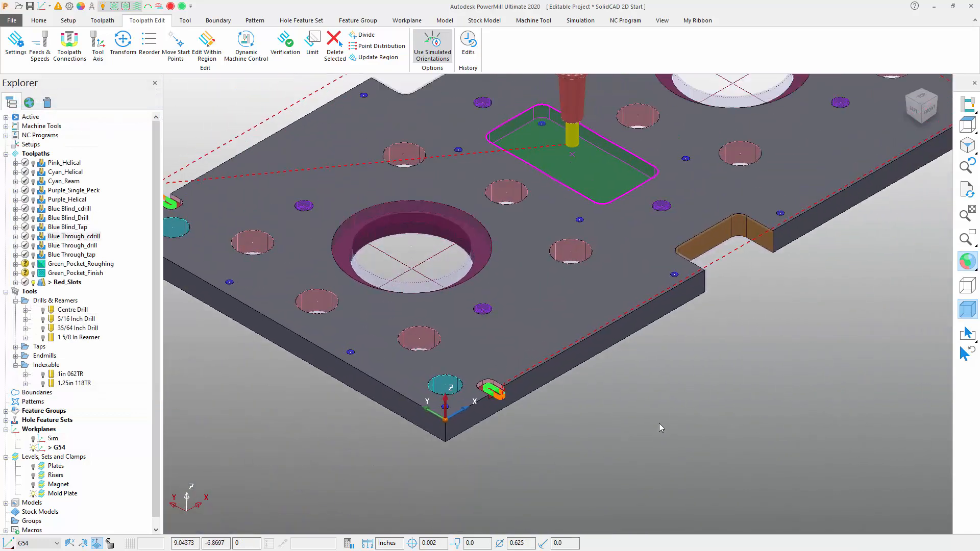
{"action": "middle_click_drag", "start_coordinate": [592, 207], "coordinate": [764, 332], "text": "ctrl+shift"}
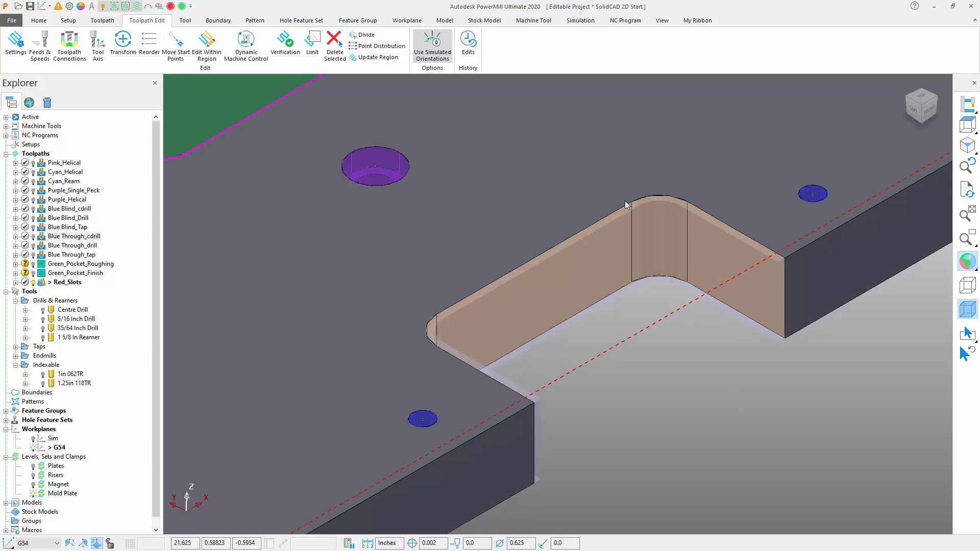
{"action": "left_click", "coordinate": [40, 24]}
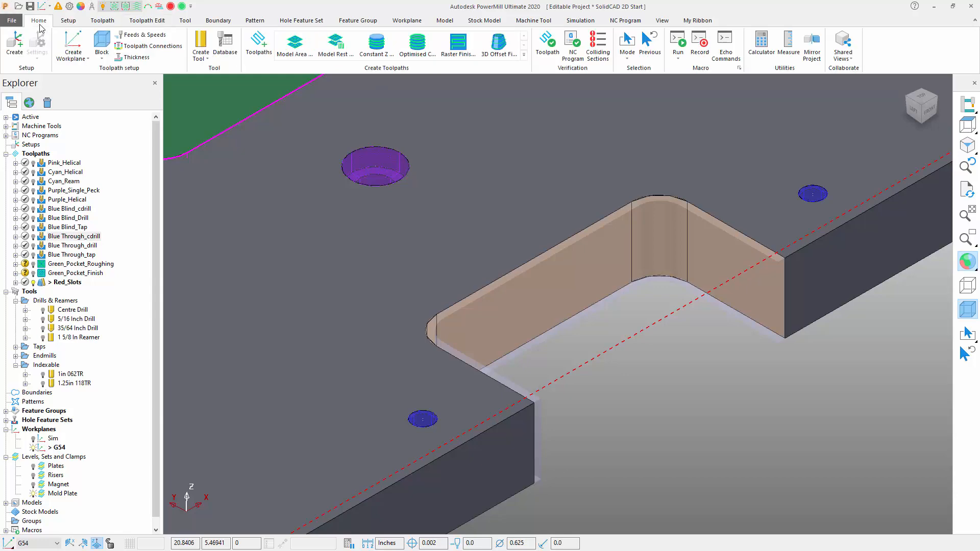
{"action": "left_click", "coordinate": [259, 42]}
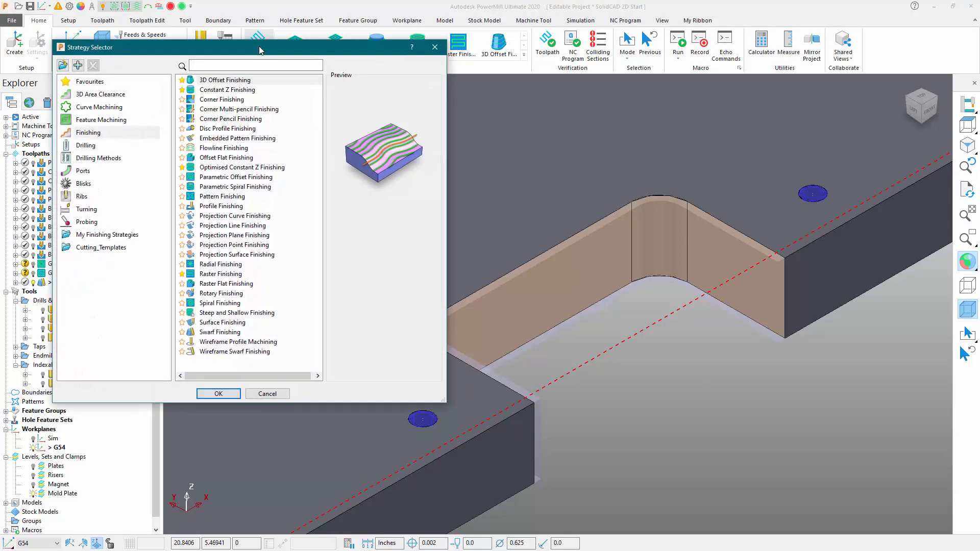
{"action": "left_click", "coordinate": [207, 333]}
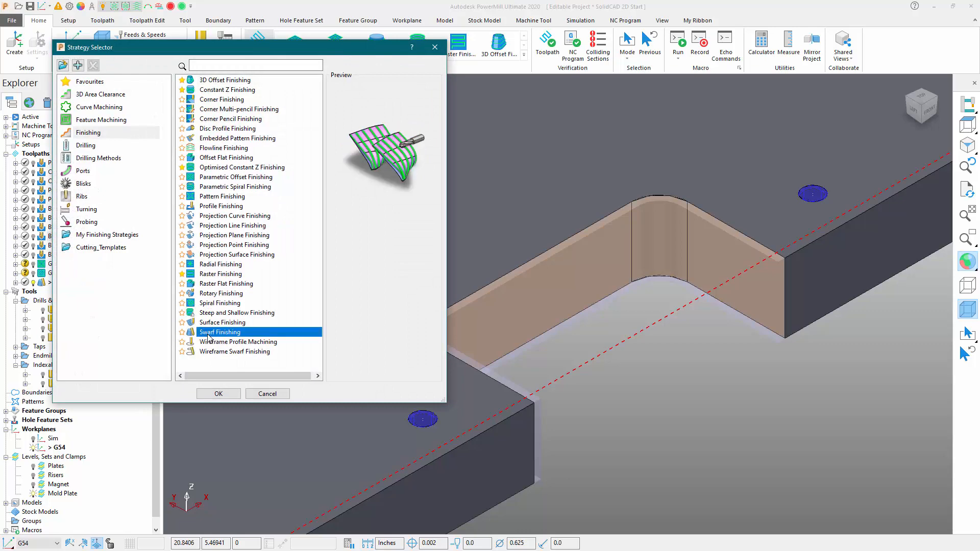
{"action": "left_click", "coordinate": [219, 394]}
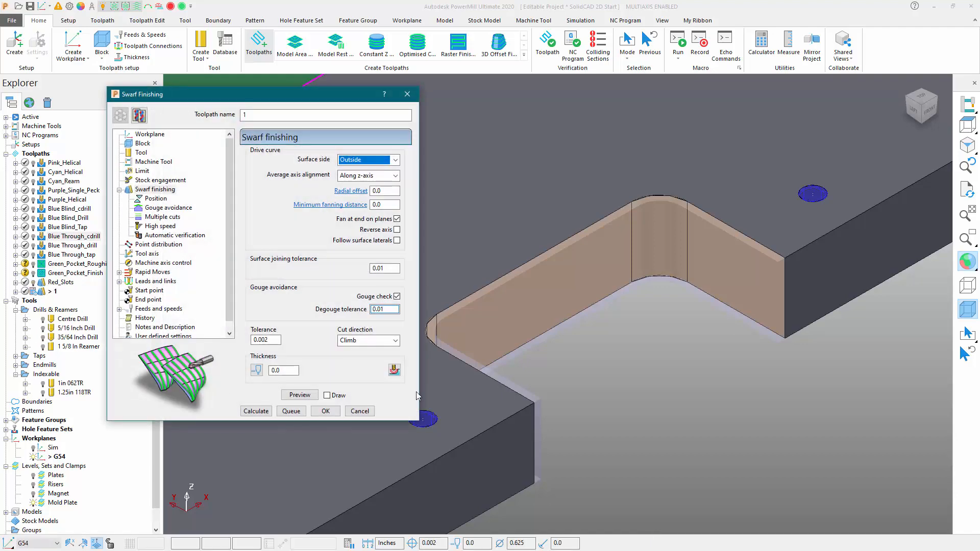
- Set the swarf toolpath's tool axis to Vertical and its multiple-cuts maximum stepdown to 0.125
{"action": "left_click", "coordinate": [149, 255]}
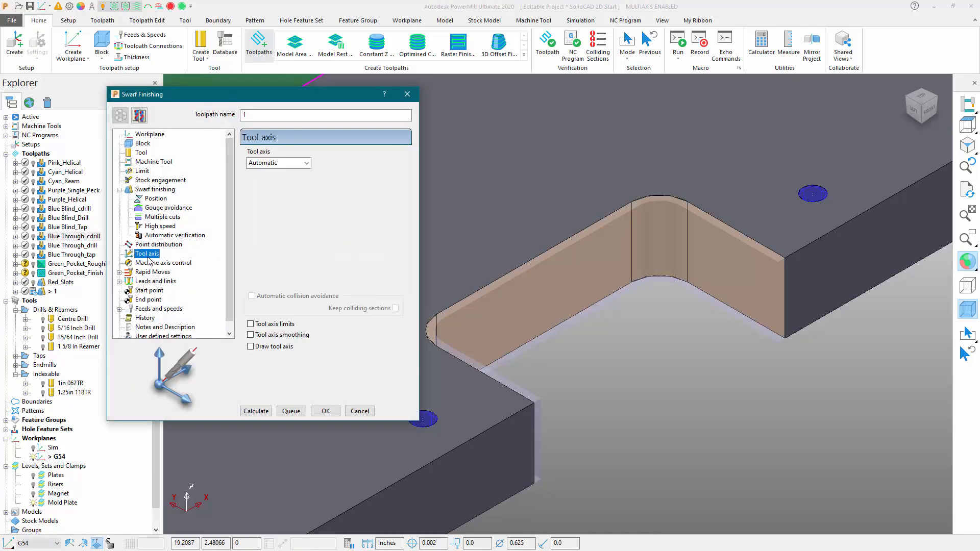
{"action": "left_click", "coordinate": [278, 162]}
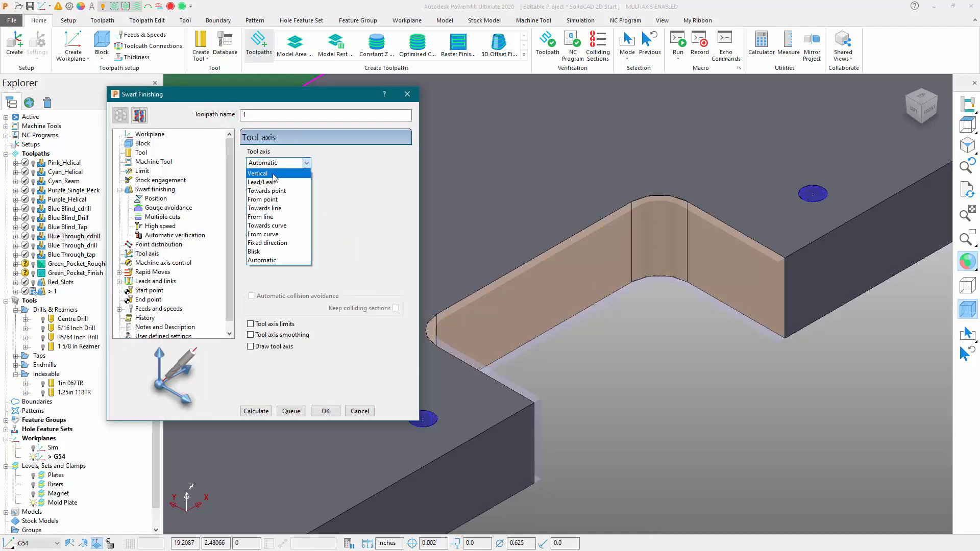
{"action": "left_click", "coordinate": [275, 178]}
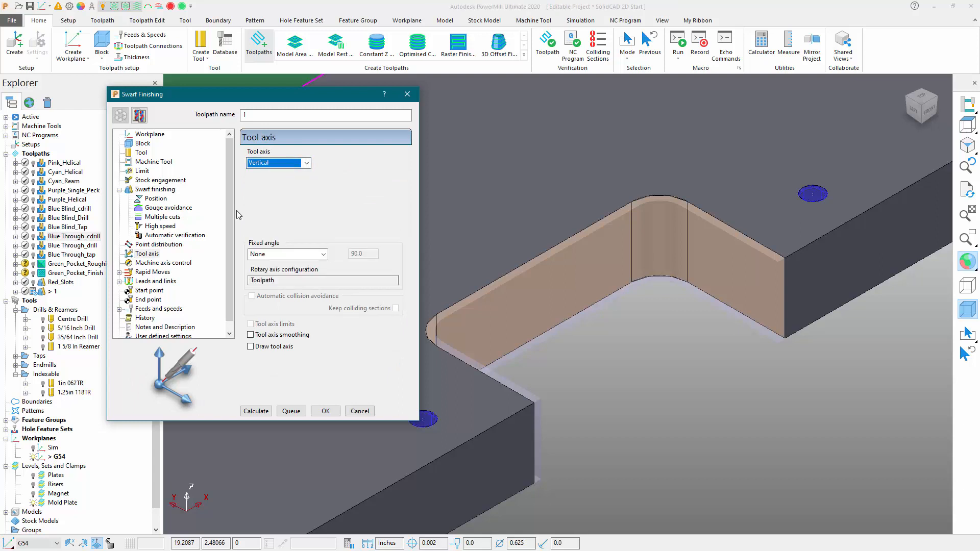
{"action": "left_click", "coordinate": [156, 200]}
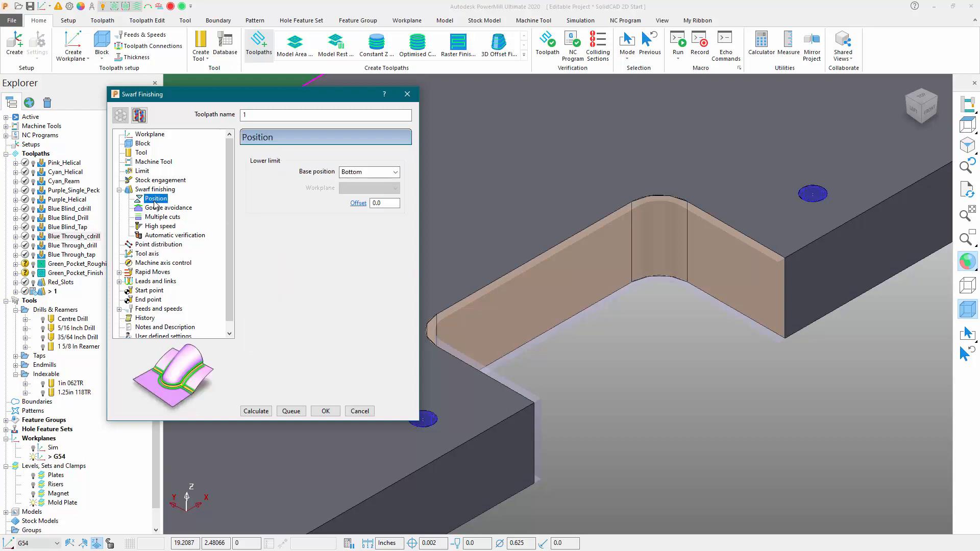
{"action": "left_click", "coordinate": [156, 207]}
{"action": "left_click", "coordinate": [158, 217]}
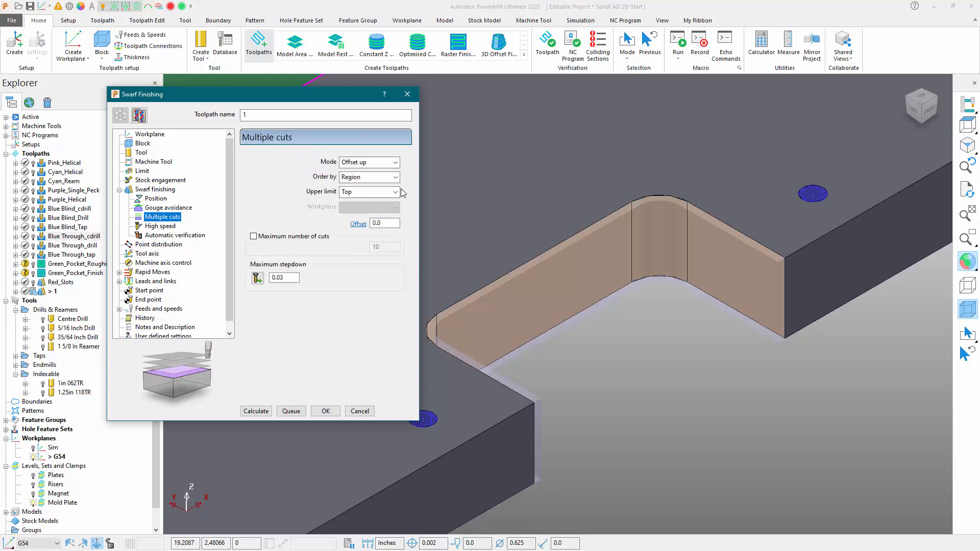
{"action": "double_click", "coordinate": [284, 276]}
{"action": "type", "text": "0."}
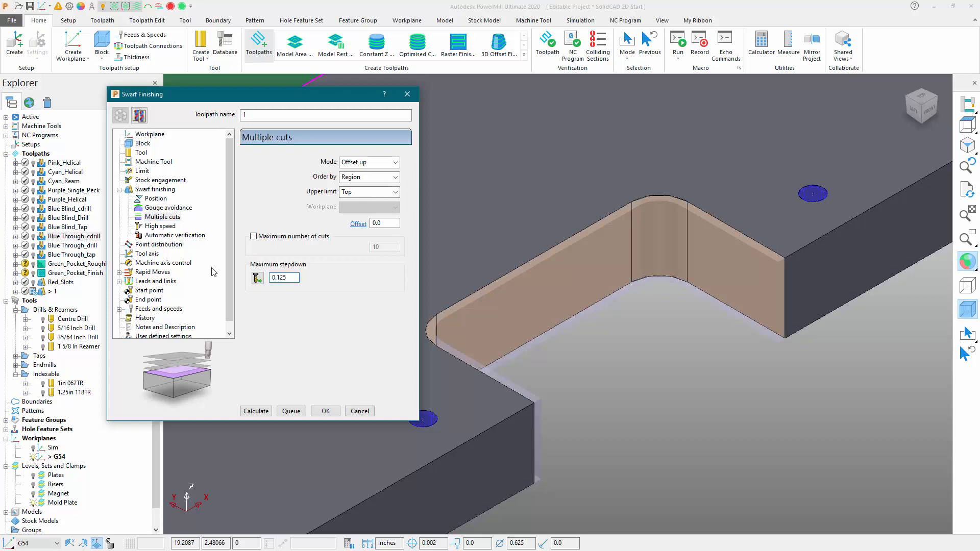
- Name the swarf toolpath Orange_Cutout, calculate it, and close its settings
{"action": "left_click", "coordinate": [144, 171]}
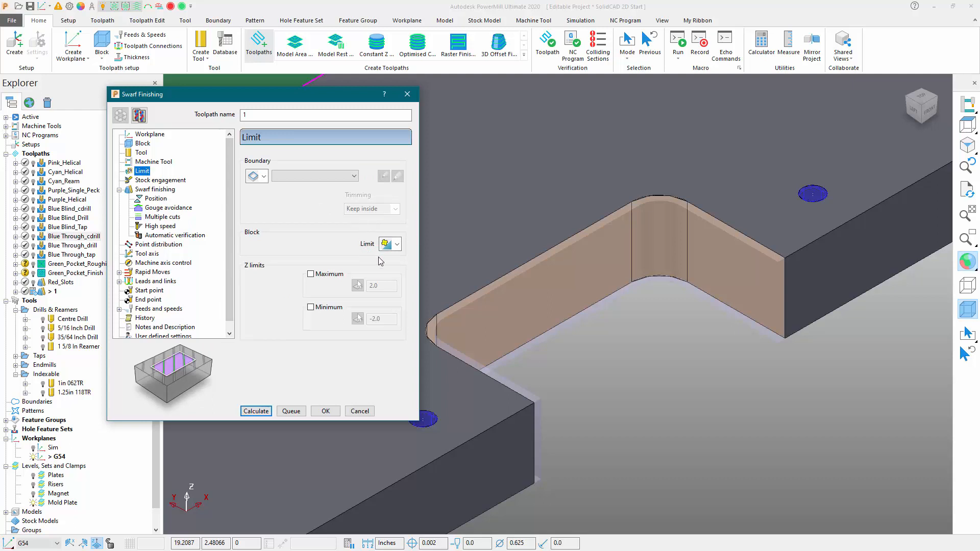
{"action": "left_click_drag", "start_coordinate": [251, 116], "coordinate": [159, 102]}
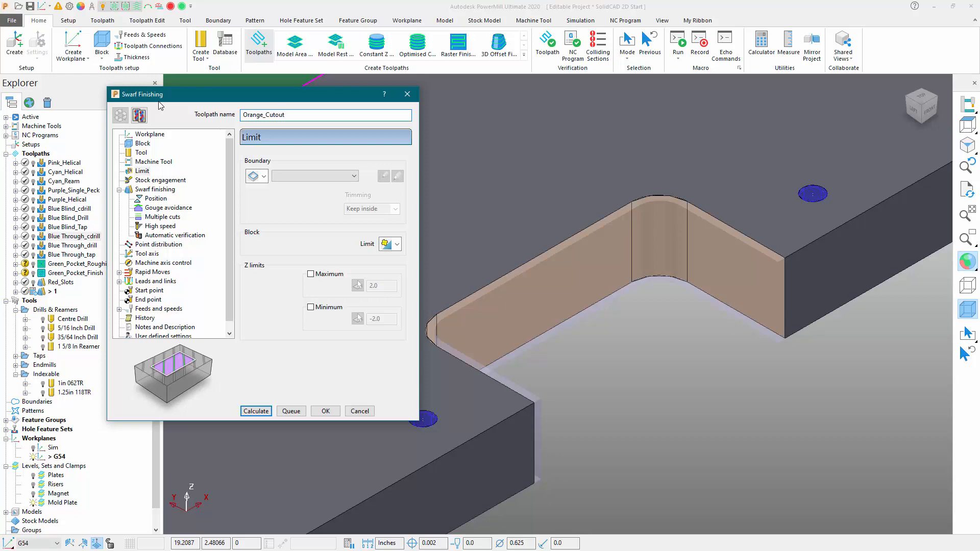
{"action": "left_click", "coordinate": [254, 412]}
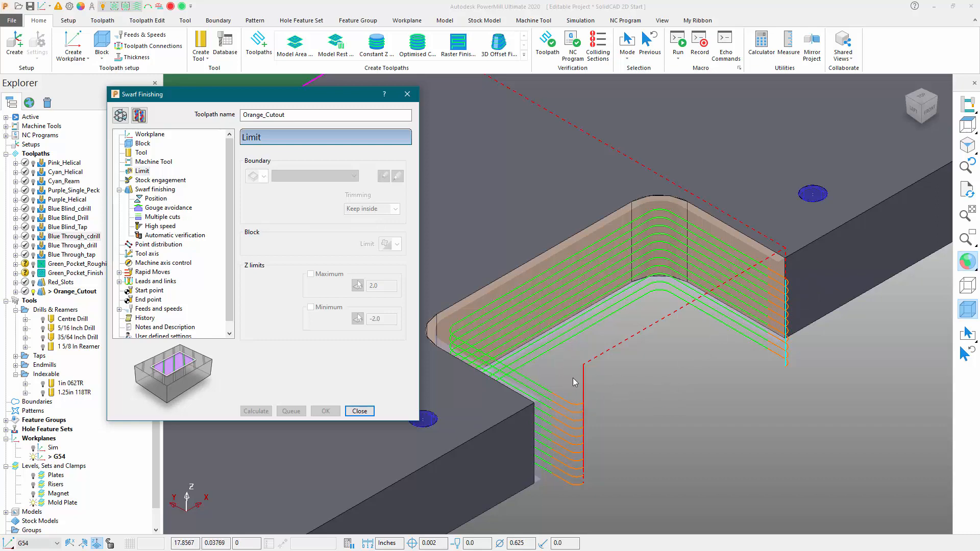
{"action": "left_click", "coordinate": [360, 412]}
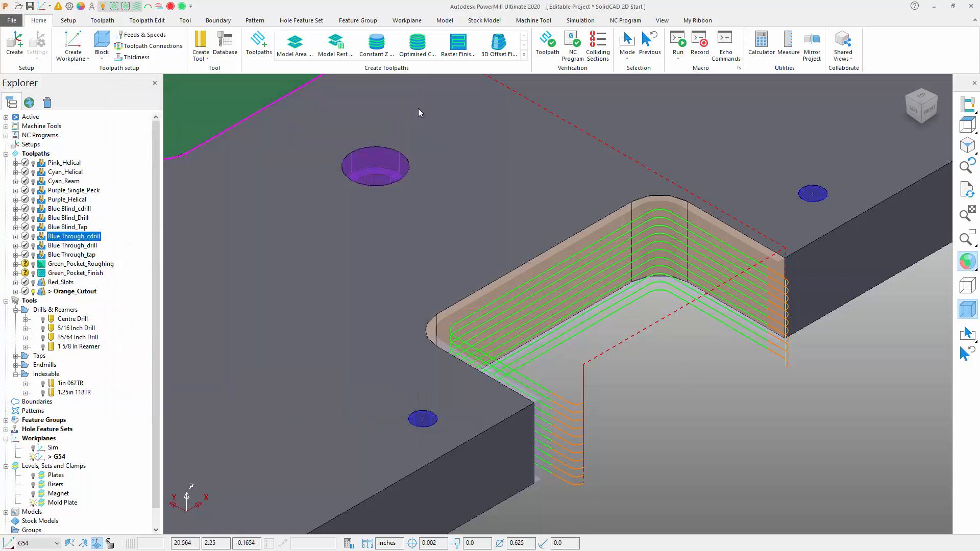
- Set the distance constraint of Orange_Cutout's first-choice On surface link to 5.0, apply it, and accept the toolpath connections
{"action": "left_click", "coordinate": [146, 21]}
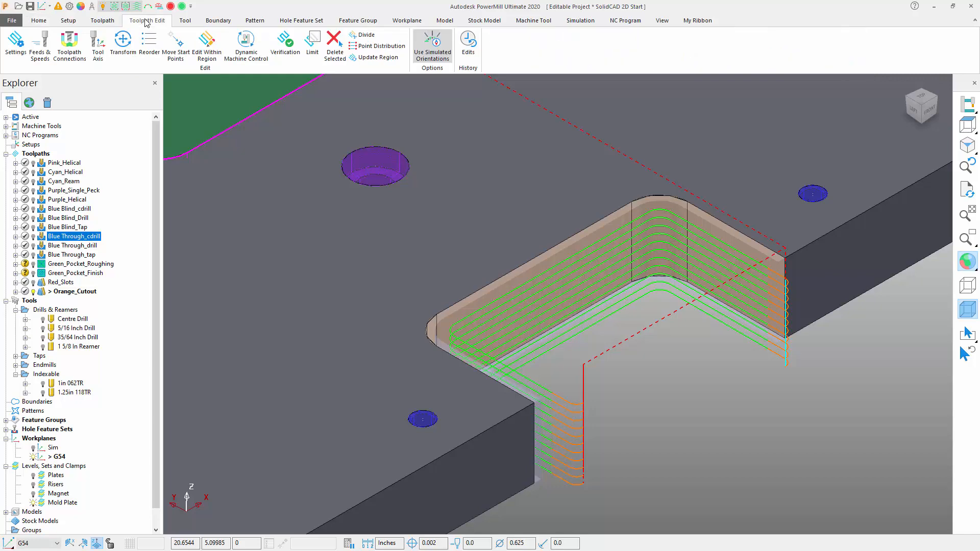
{"action": "left_click", "coordinate": [66, 47]}
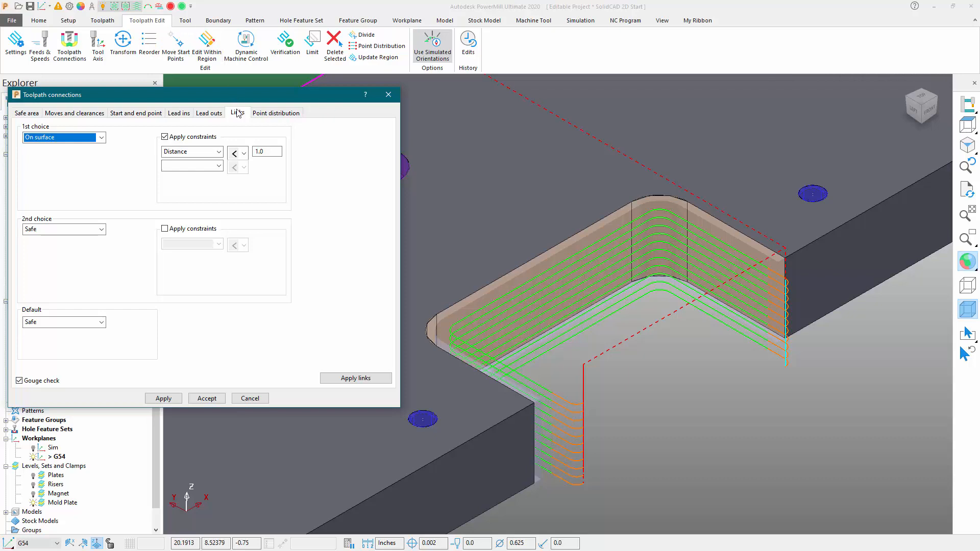
{"action": "left_click_drag", "start_coordinate": [255, 95], "coordinate": [299, 86]}
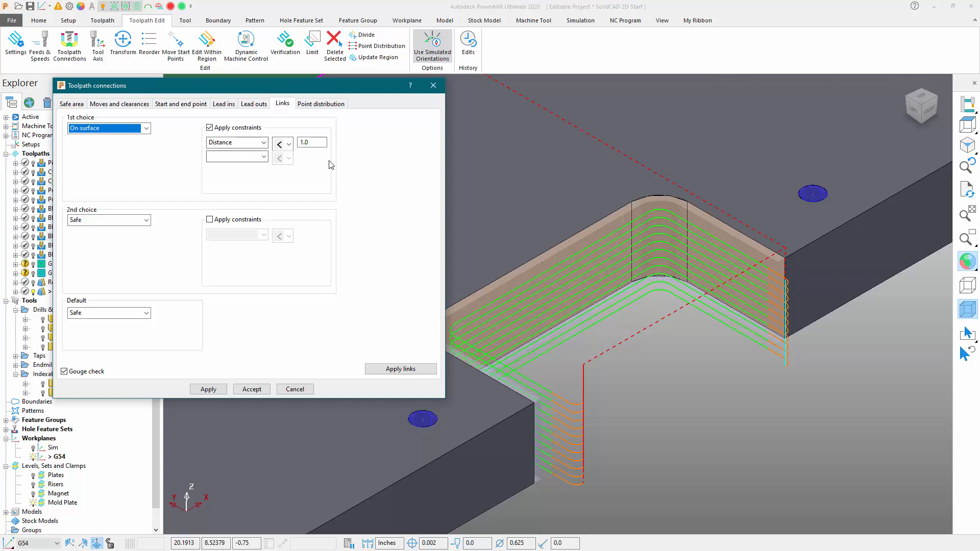
{"action": "left_click", "coordinate": [319, 144]}
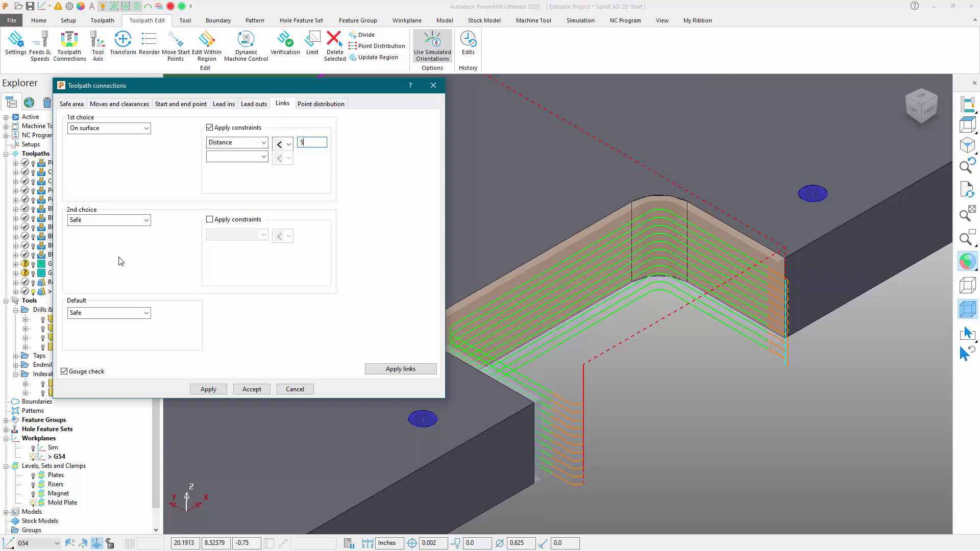
{"action": "left_click", "coordinate": [207, 389]}
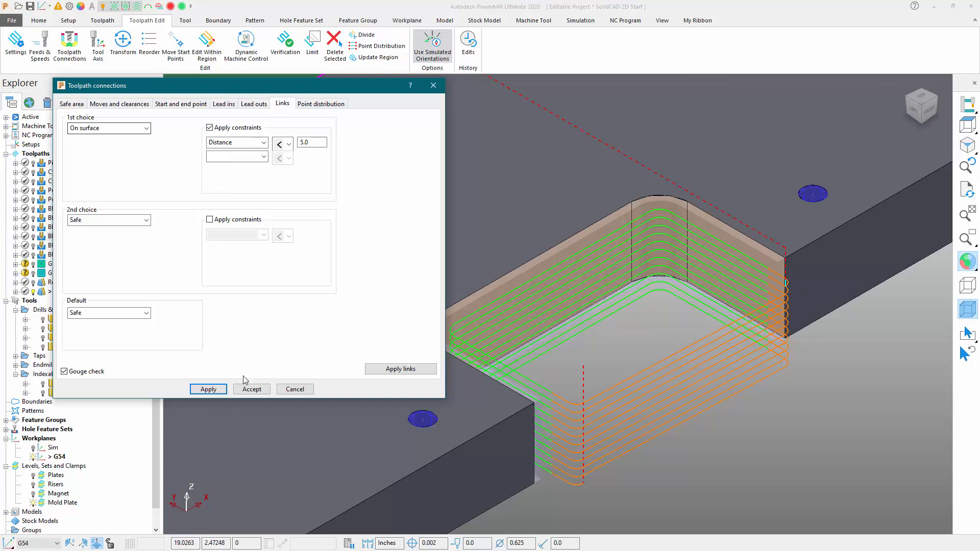
{"action": "left_click", "coordinate": [252, 389]}
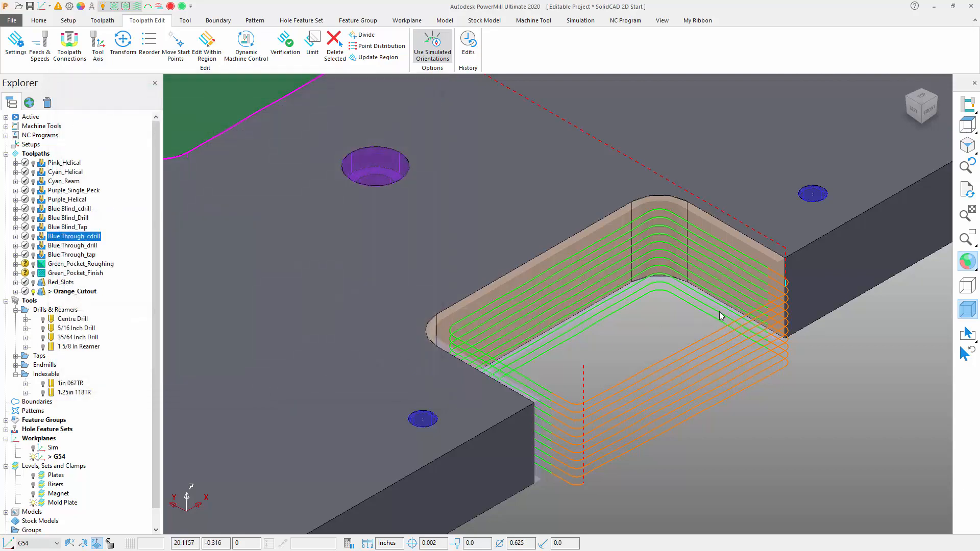
- Activate the 3/4 Inch EM endmill as the current tool
{"action": "scroll", "coordinate": [721, 316], "scroll_direction": "down", "scroll_amount": 1}
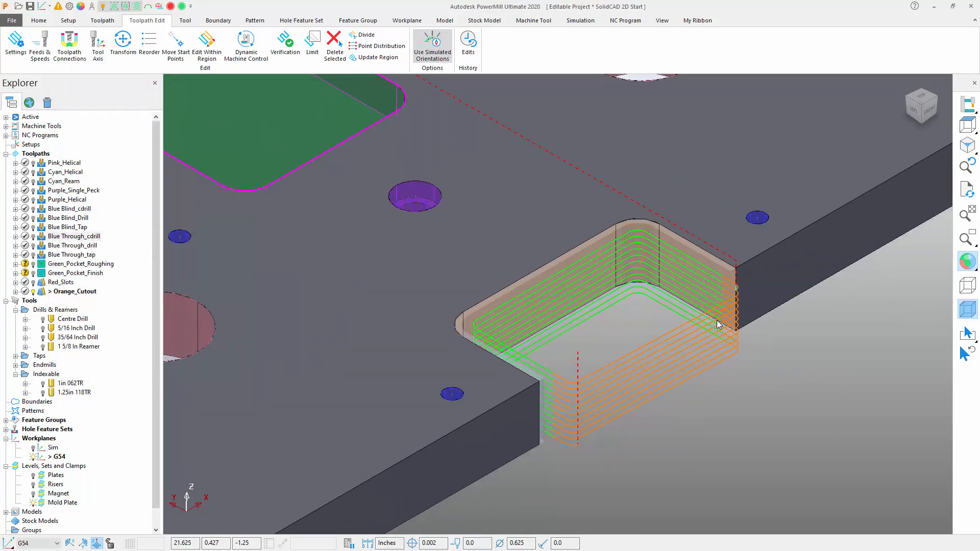
{"action": "key", "text": "F6"}
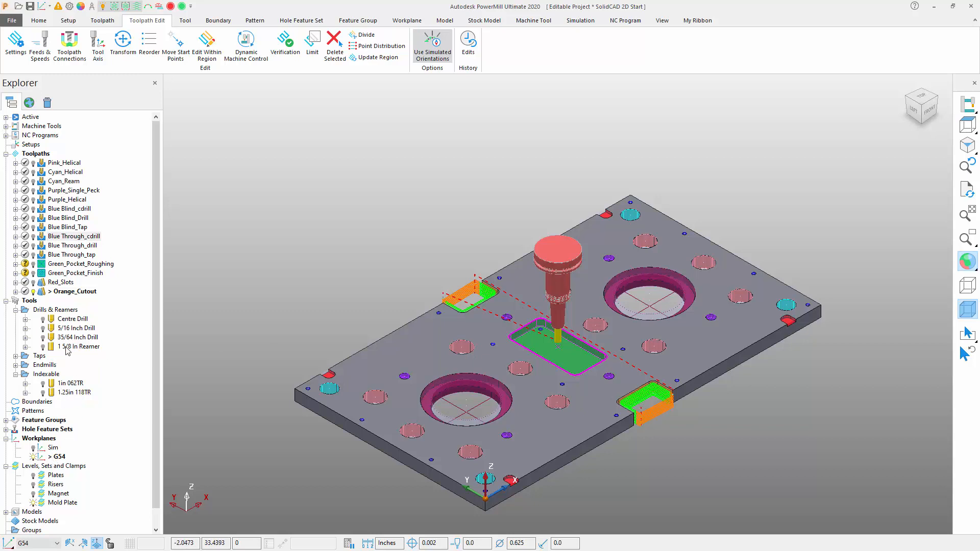
{"action": "left_click", "coordinate": [15, 364]}
{"action": "right_click", "coordinate": [72, 392]}
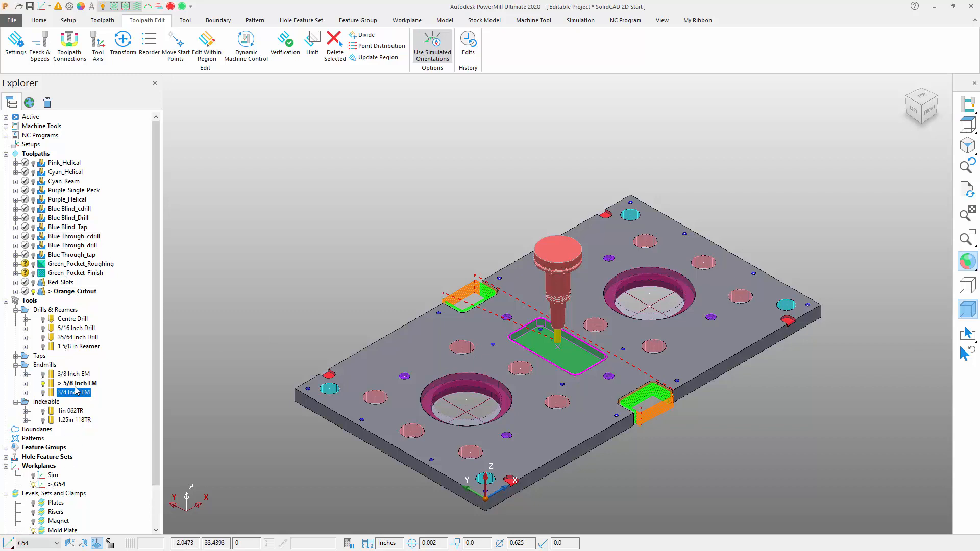
{"action": "left_click", "coordinate": [104, 194]}
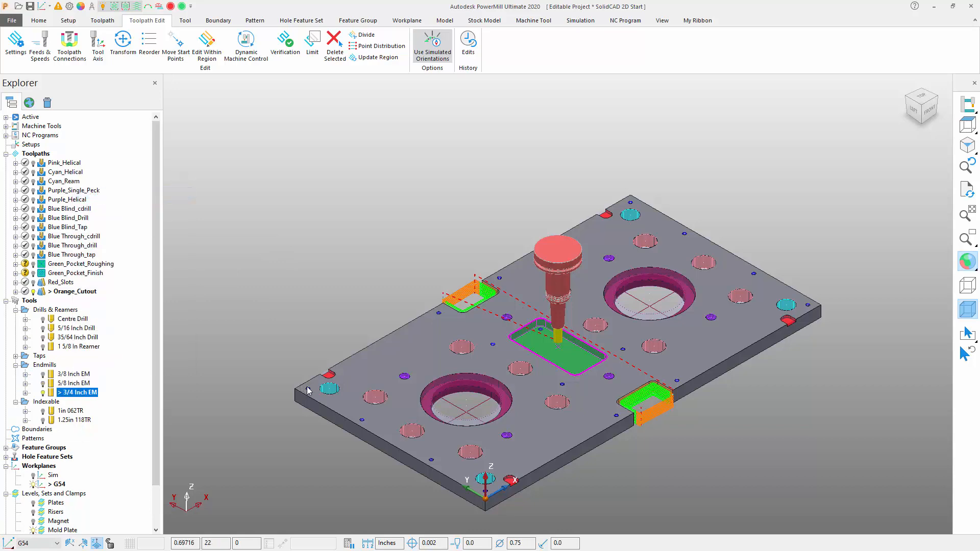
- Create a Helical drilling toolpath for the large magenta stepped bores and name it Ring_Center
{"action": "scroll", "coordinate": [444, 403], "scroll_direction": "up", "scroll_amount": 6}
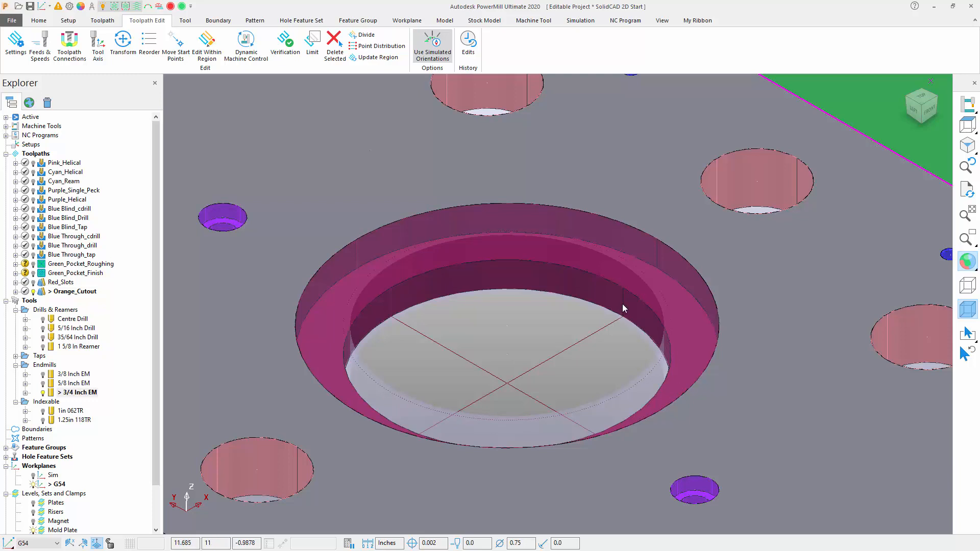
{"action": "left_click", "coordinate": [34, 22]}
{"action": "left_click", "coordinate": [259, 42]}
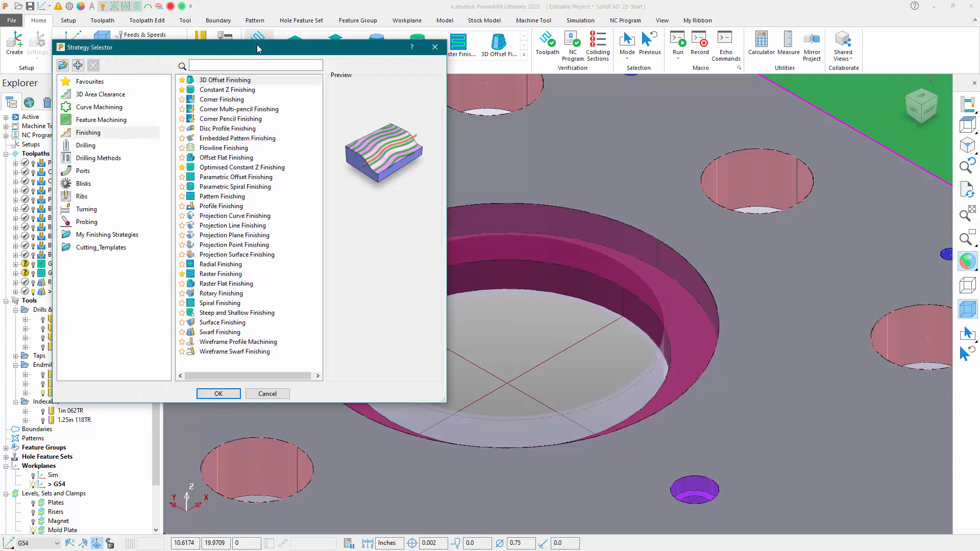
{"action": "left_click", "coordinate": [99, 146]}
{"action": "left_click", "coordinate": [214, 131]}
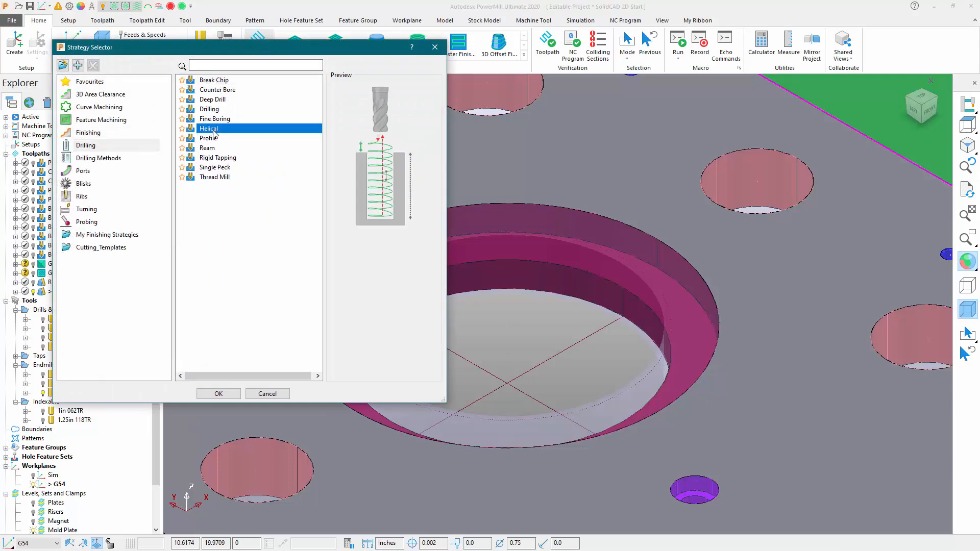
{"action": "left_click", "coordinate": [218, 394]}
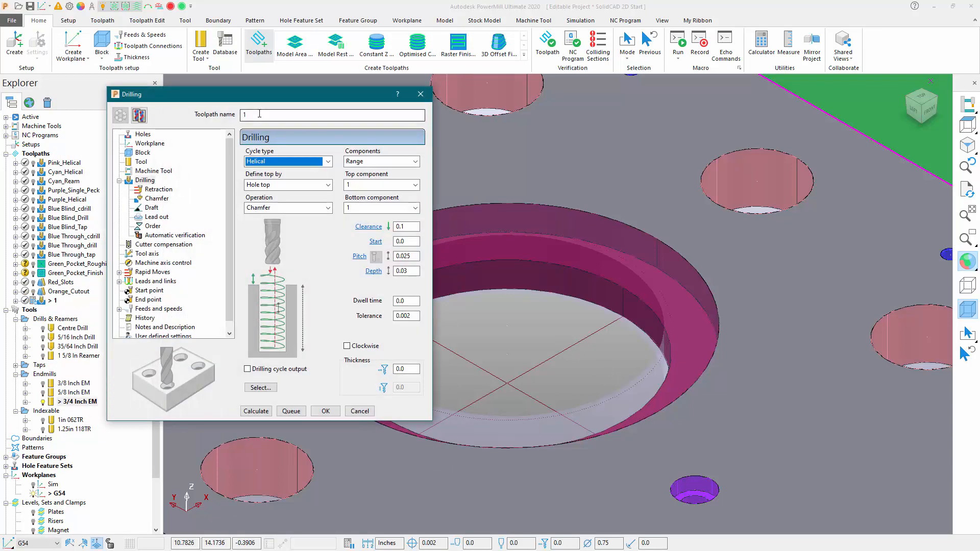
{"action": "double_click", "coordinate": [259, 114]}
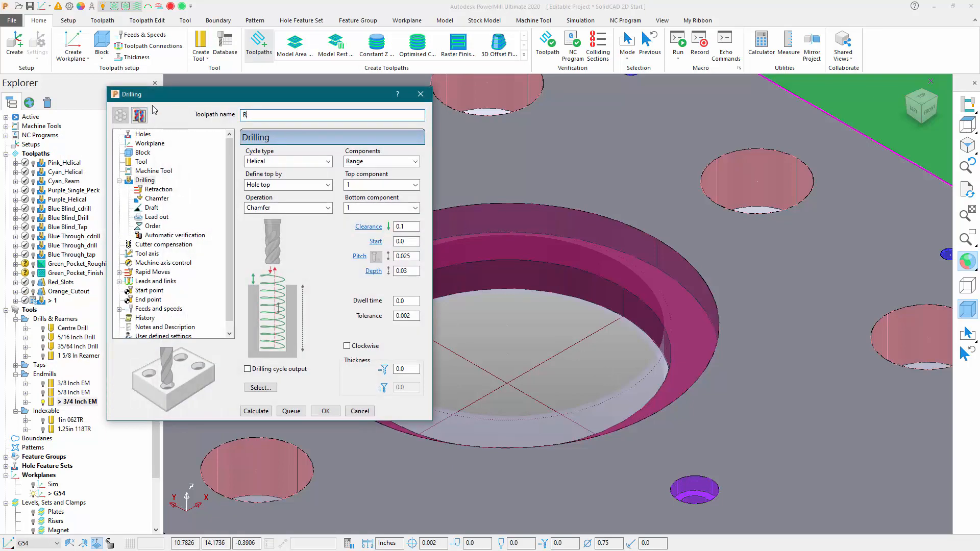
{"action": "type", "text": "Ring_Center"}
- Set Ring_Center's top component to 2 and its operation to Drill to hole depth
{"action": "left_click", "coordinate": [416, 186]}
{"action": "left_click", "coordinate": [361, 203]}
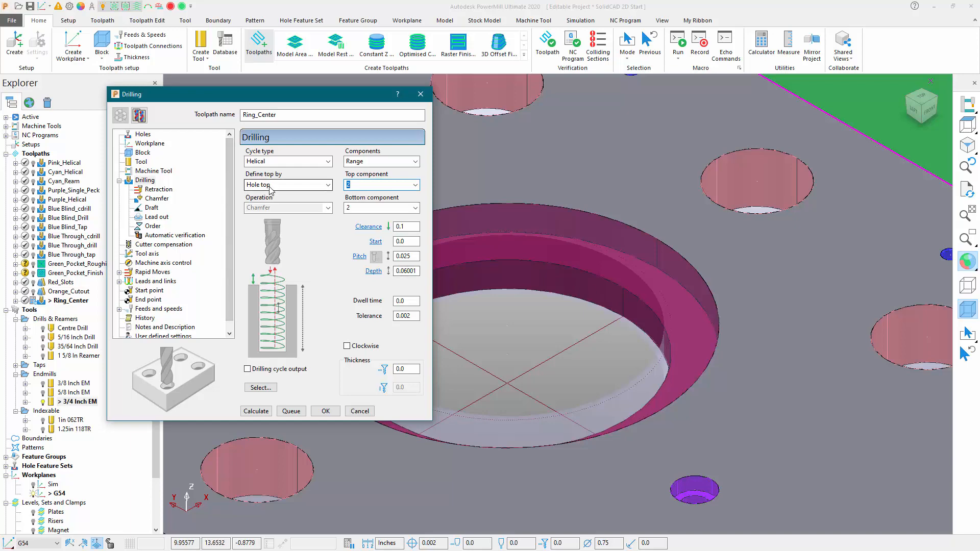
{"action": "left_click", "coordinate": [285, 208]}
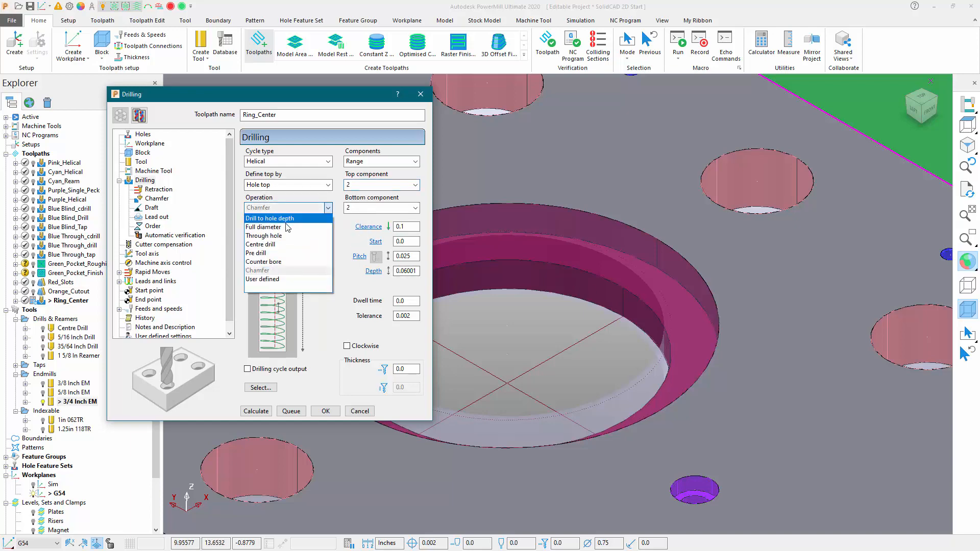
{"action": "left_click", "coordinate": [278, 223]}
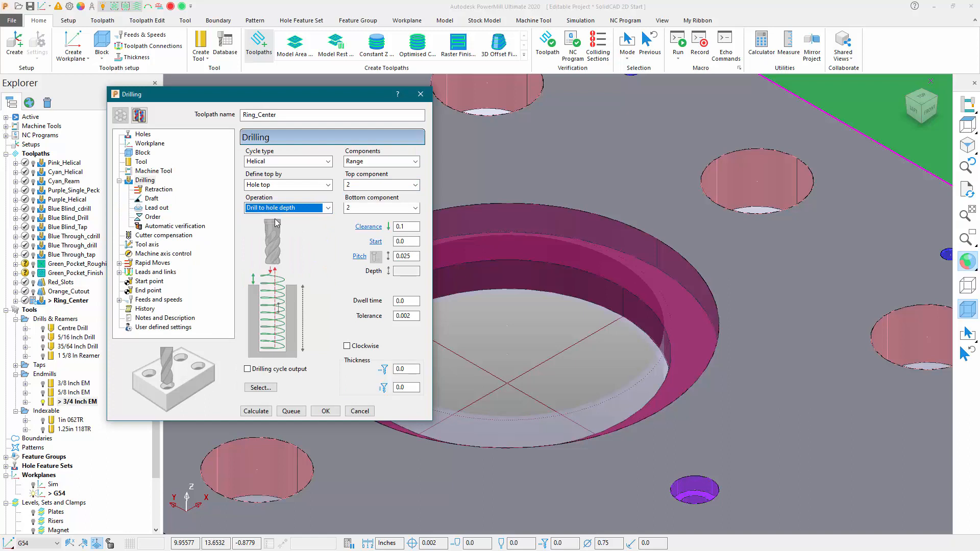
- Set Ring_Center's helical pitch to 0.25
{"action": "double_click", "coordinate": [408, 256]}
{"action": "type", "text": "0.2"}
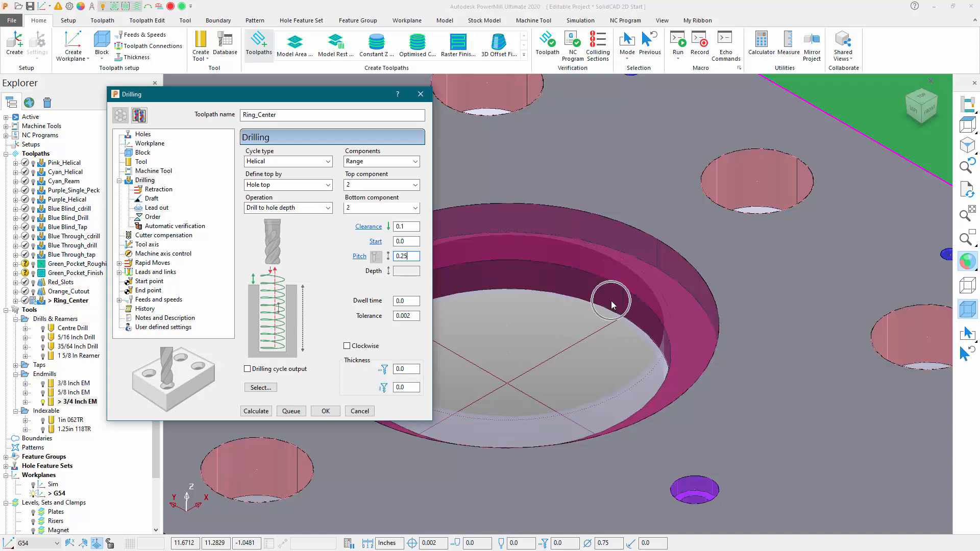
- Select the large stepped bores by the Brown colour filter and calculate the Ring_Center toolpath
{"action": "left_click", "coordinate": [260, 388]}
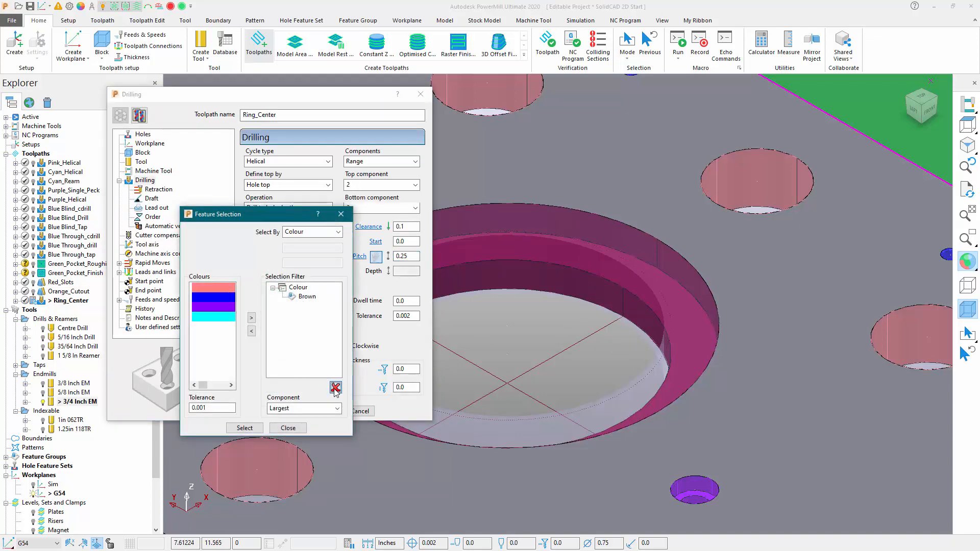
{"action": "left_click", "coordinate": [335, 386]}
{"action": "left_click", "coordinate": [223, 286]}
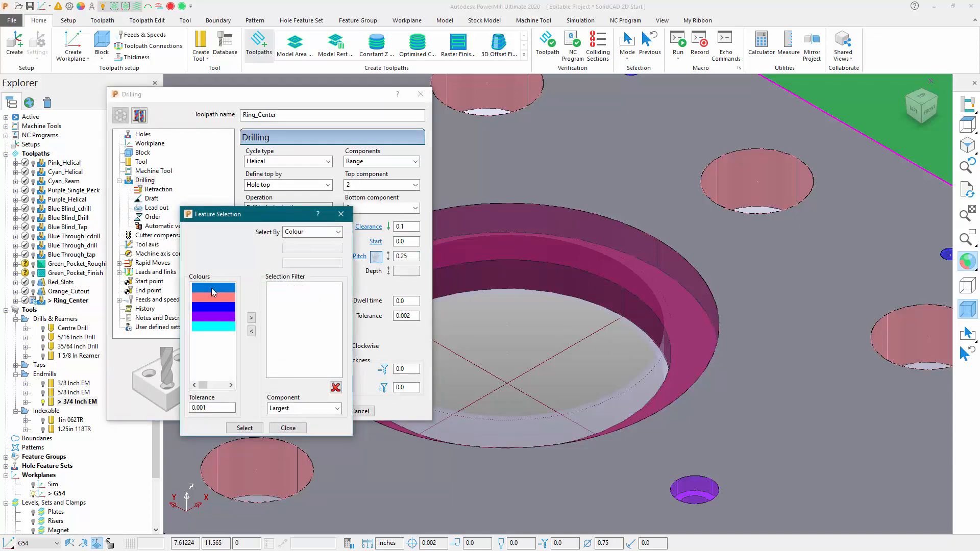
{"action": "left_click", "coordinate": [251, 318]}
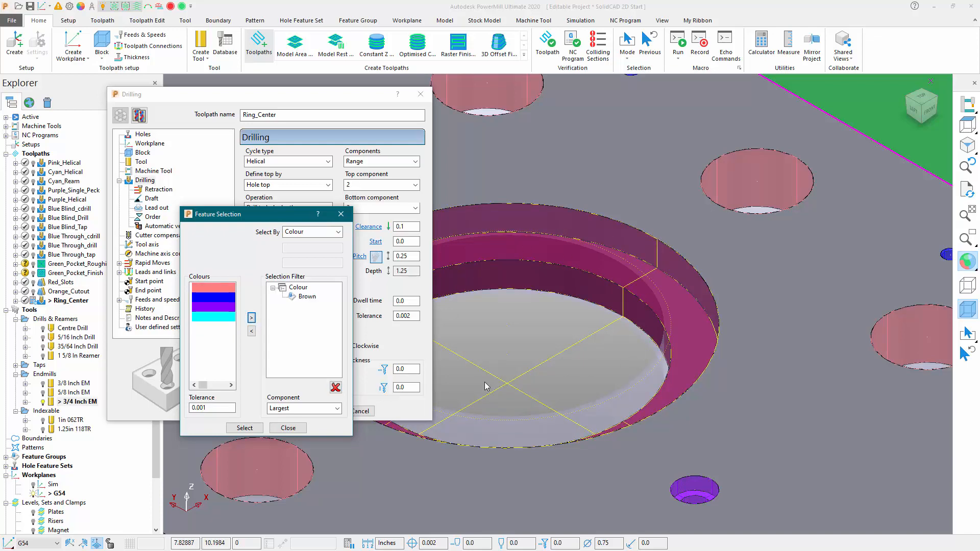
{"action": "left_click", "coordinate": [288, 428]}
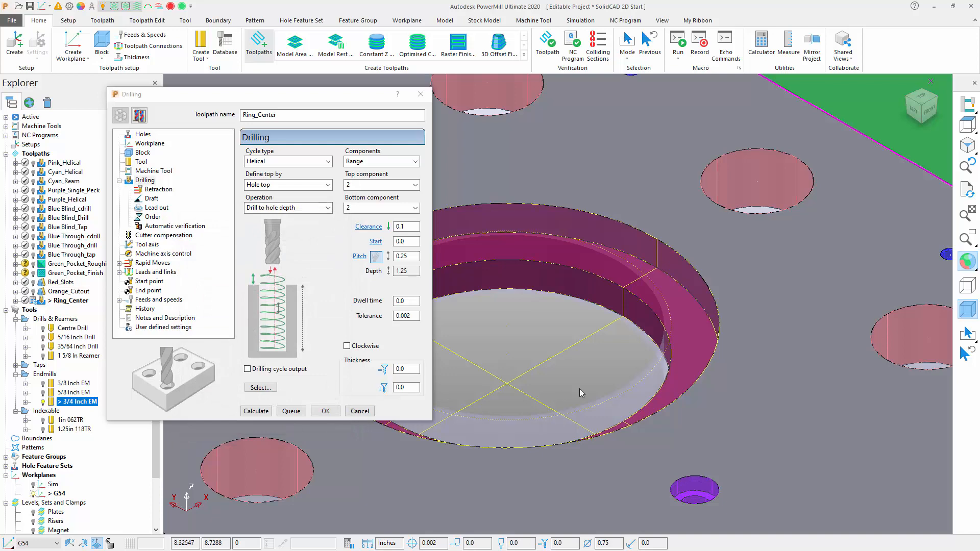
{"action": "left_click", "coordinate": [256, 412]}
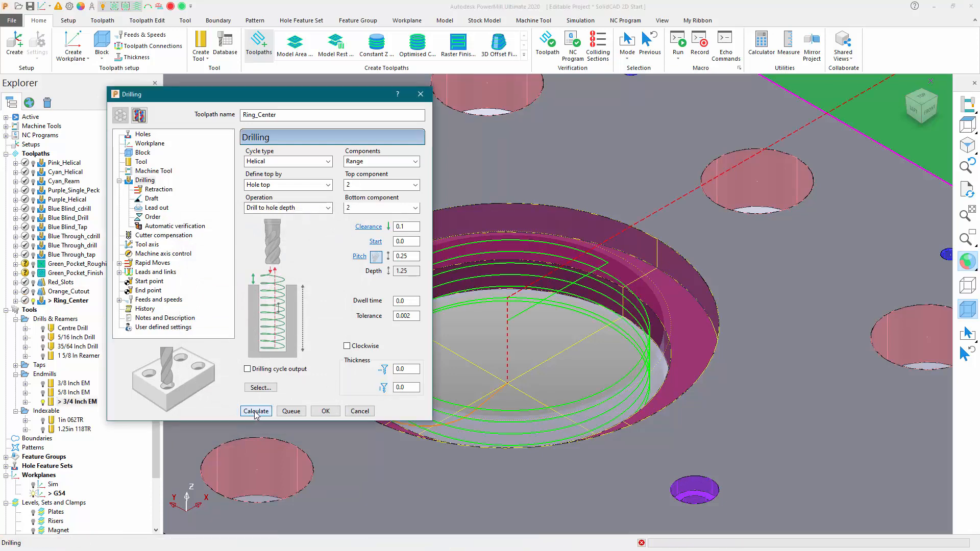
{"action": "middle_click_drag", "start_coordinate": [546, 356], "coordinate": [698, 335], "text": "shift"}
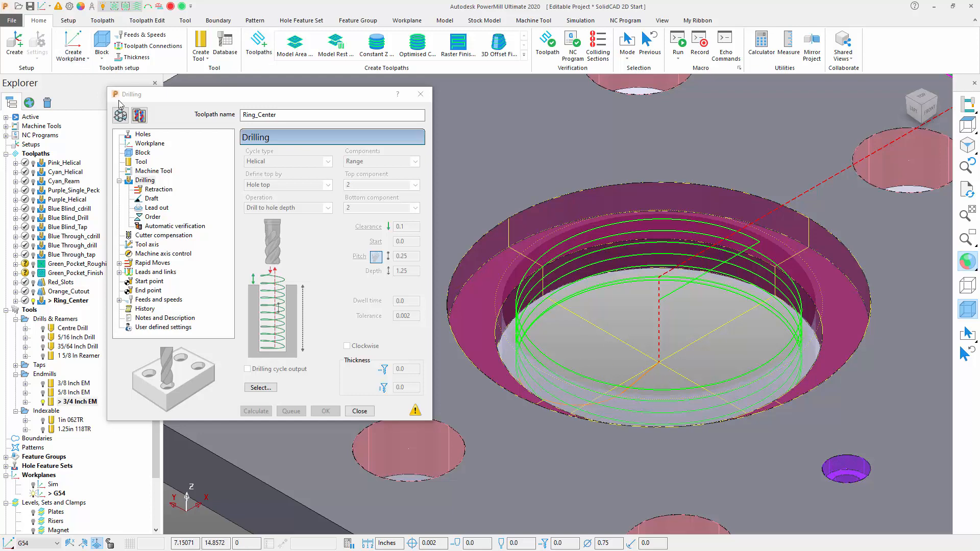
- Reopen Ring_Center for editing, set its lead out distance to 0.25, and recalculate it
{"action": "left_click", "coordinate": [123, 118]}
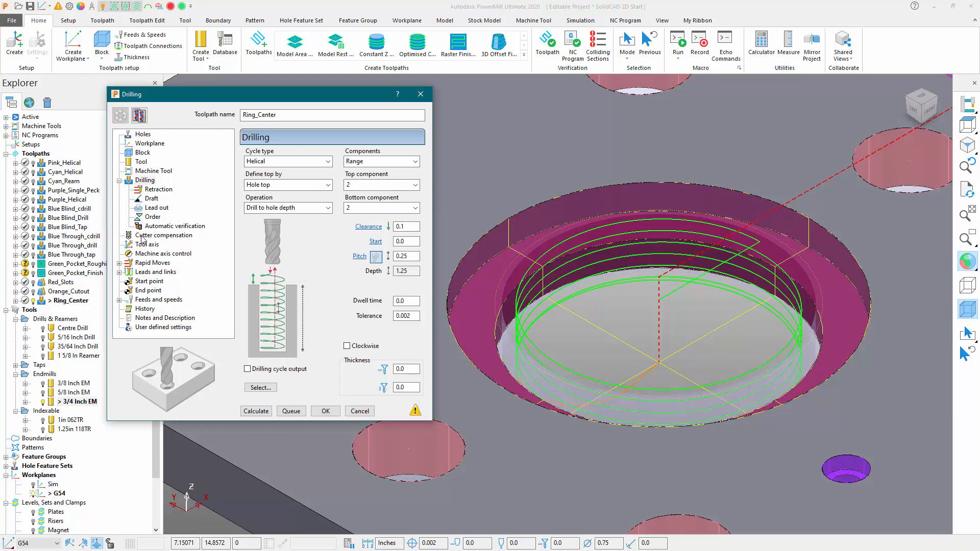
{"action": "left_click", "coordinate": [150, 209]}
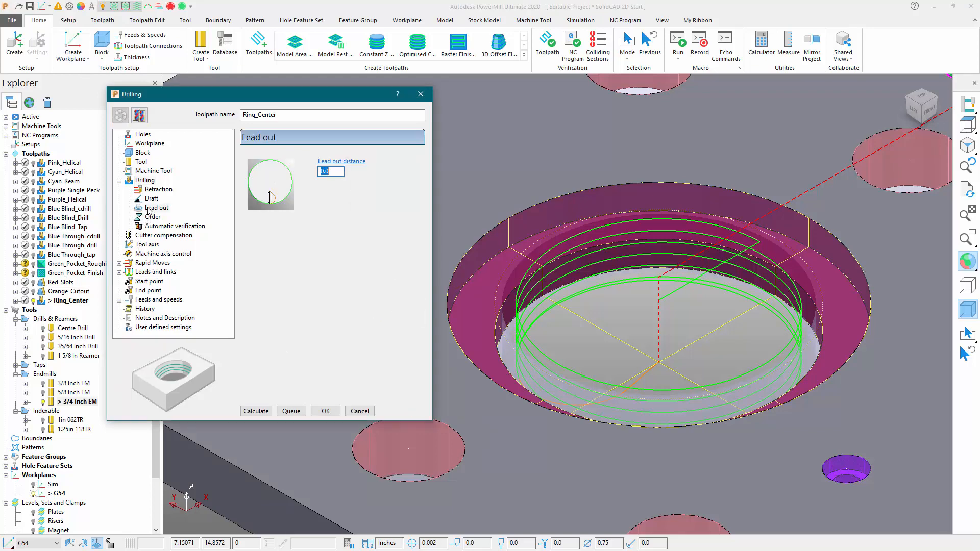
{"action": "double_click", "coordinate": [327, 172]}
{"action": "left_click", "coordinate": [257, 412]}
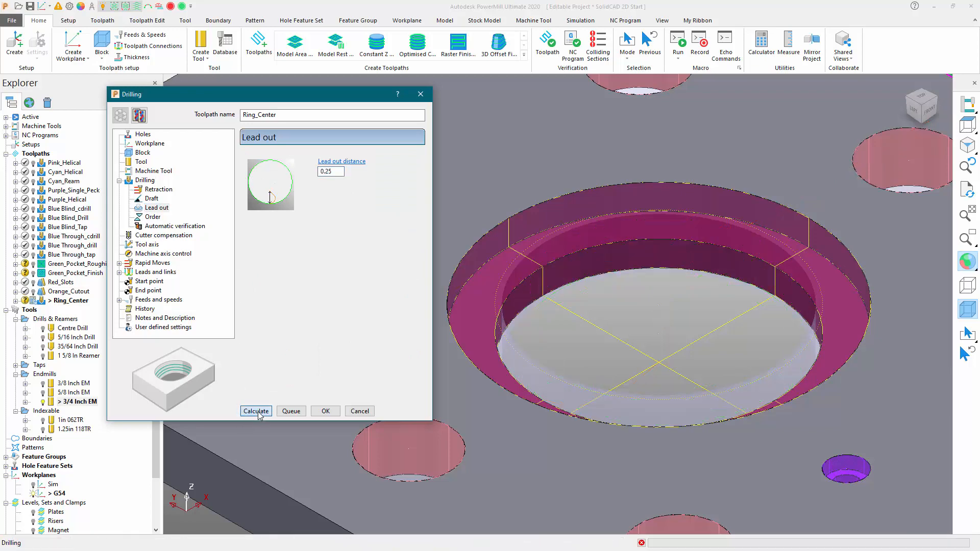
{"action": "scroll", "coordinate": [621, 359], "scroll_direction": "down", "scroll_amount": 3}
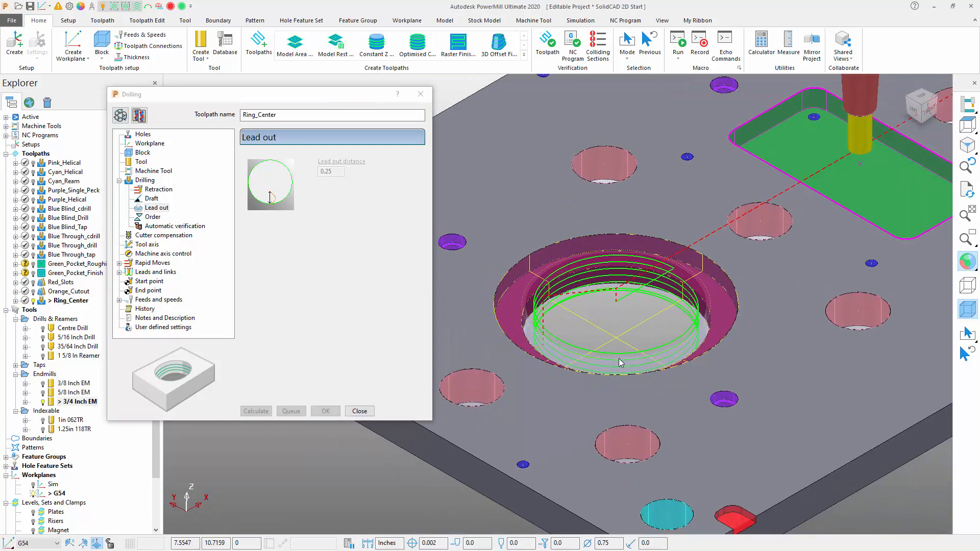
{"action": "scroll", "coordinate": [628, 388], "scroll_direction": "down", "scroll_amount": 5}
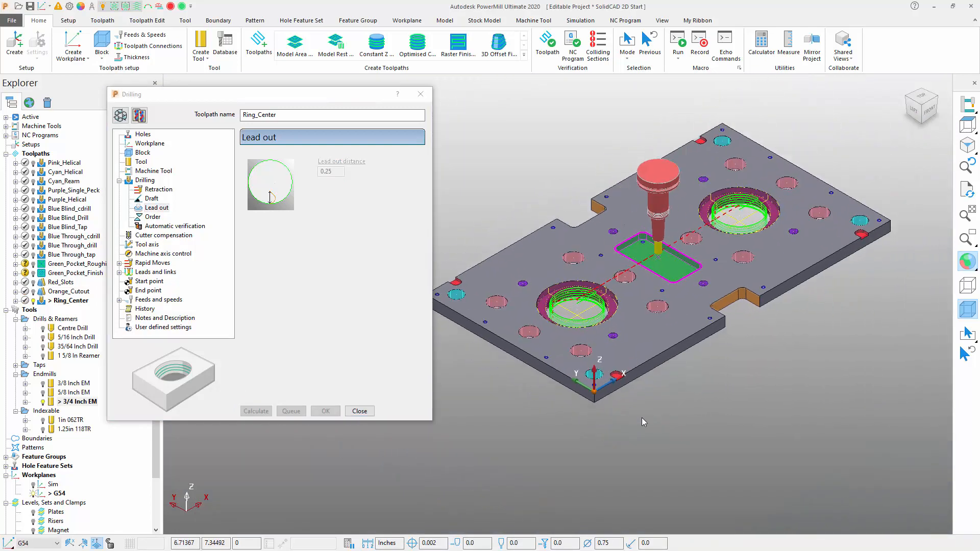
{"action": "left_click", "coordinate": [360, 410]}
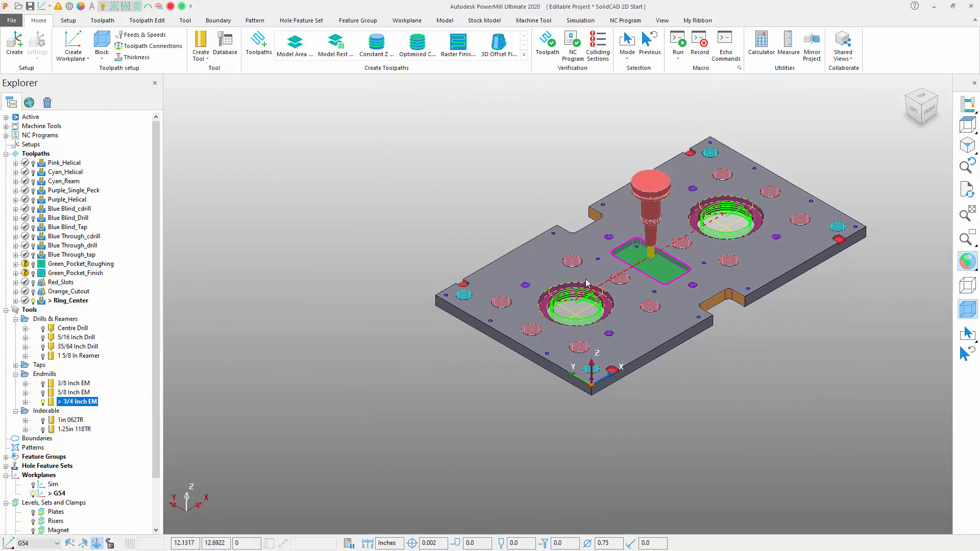
- Create a Profile drilling toolpath for the upper step of the large magenta bores
{"action": "scroll", "coordinate": [597, 317], "scroll_direction": "up", "scroll_amount": 6}
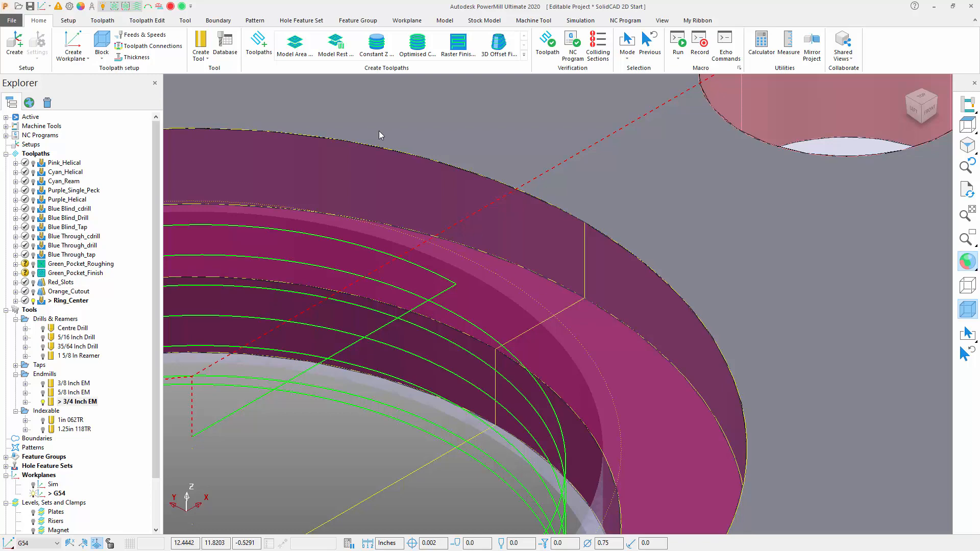
{"action": "left_click", "coordinate": [261, 46]}
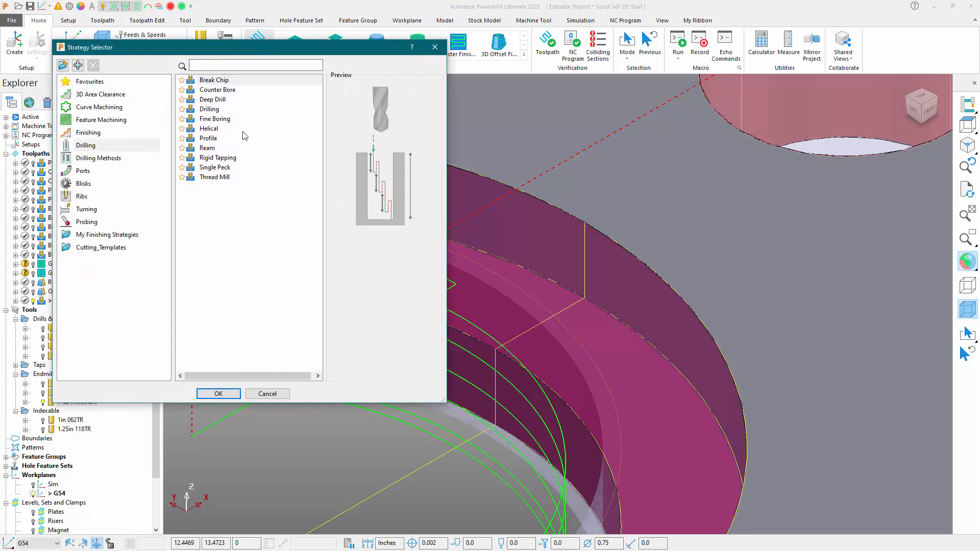
{"action": "left_click", "coordinate": [209, 138]}
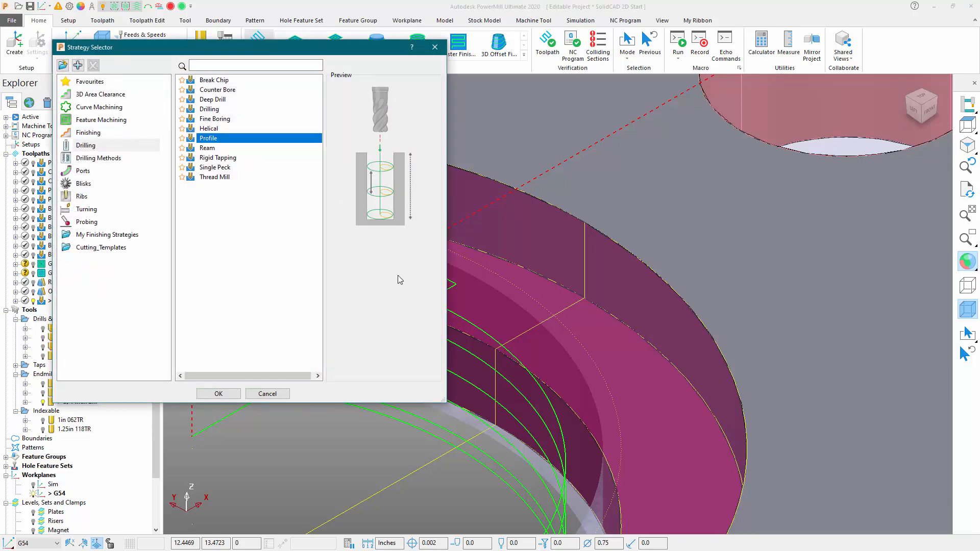
{"action": "left_click", "coordinate": [229, 394]}
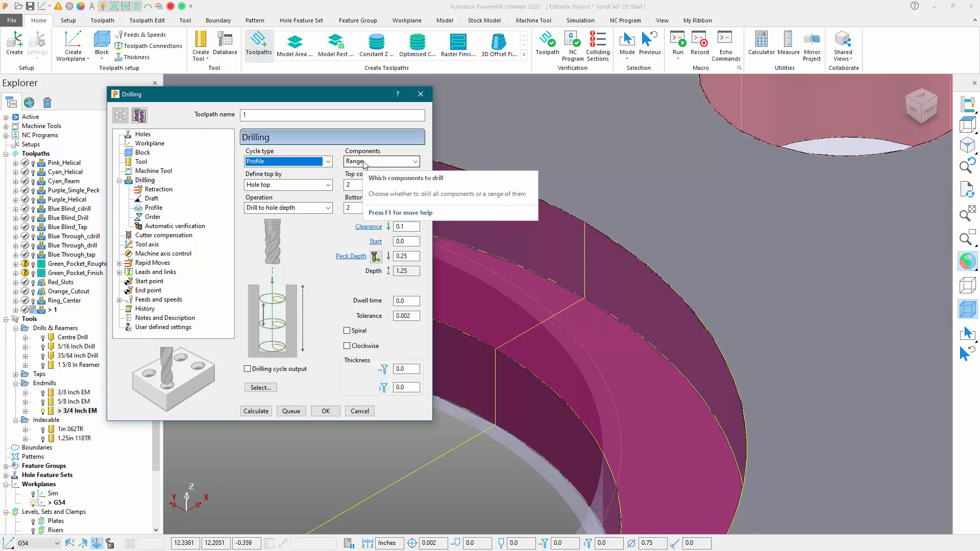
- Set the profile toolpath's top and bottom components to 1, with the operation as Drill to hole depth
{"action": "left_click", "coordinate": [396, 187]}
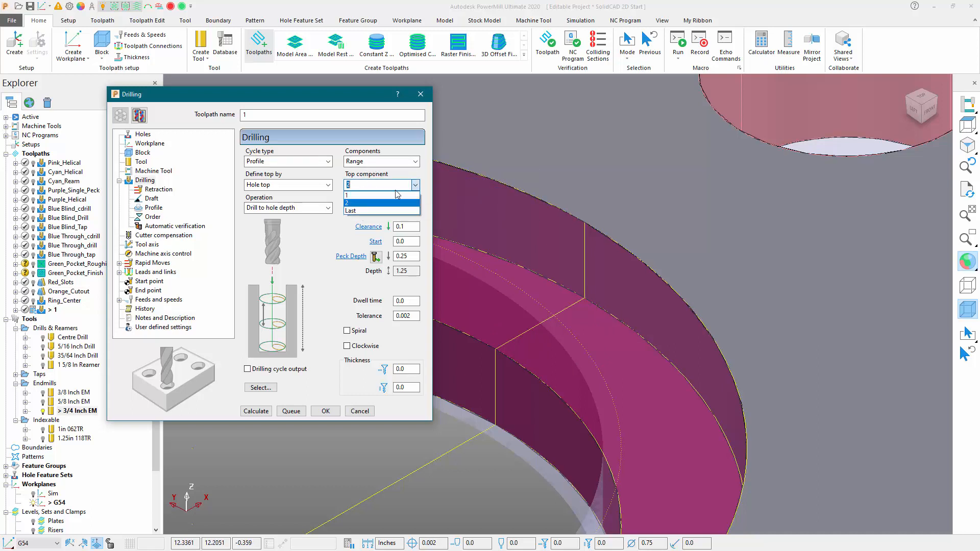
{"action": "left_click", "coordinate": [368, 195]}
{"action": "left_click", "coordinate": [373, 208]}
{"action": "left_click", "coordinate": [365, 219]}
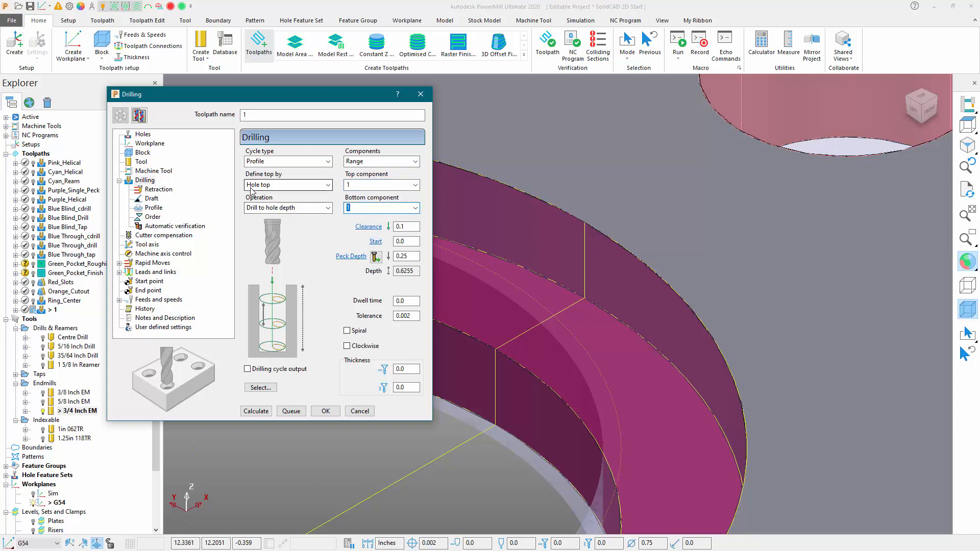
{"action": "left_click", "coordinate": [257, 209]}
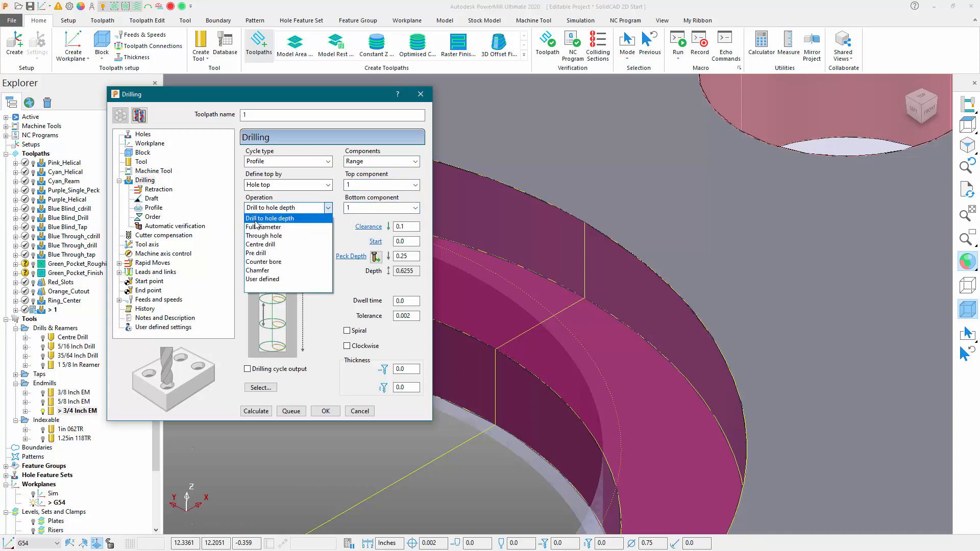
{"action": "left_click", "coordinate": [256, 224]}
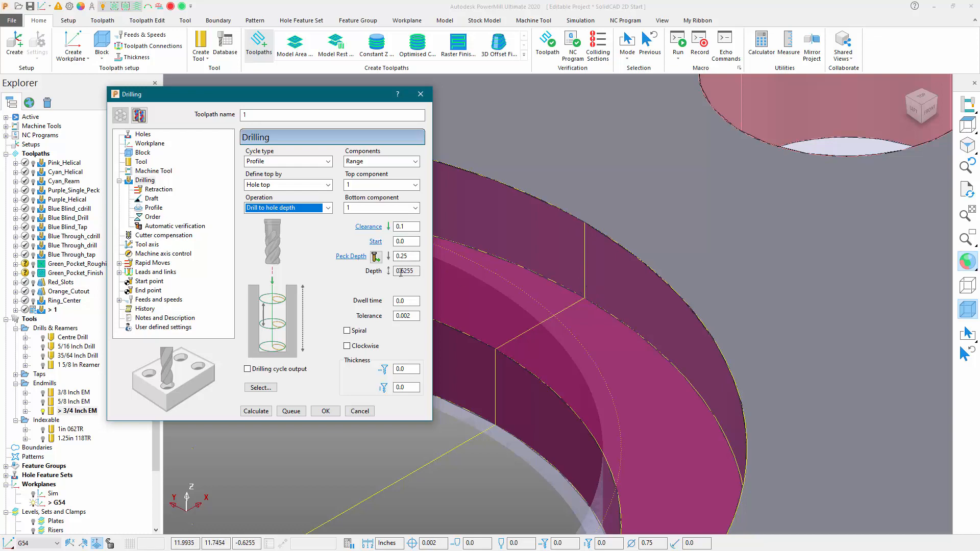
- Try to set the peck depth by measuring the wall height of the bore's upper step
{"action": "left_click", "coordinate": [345, 256]}
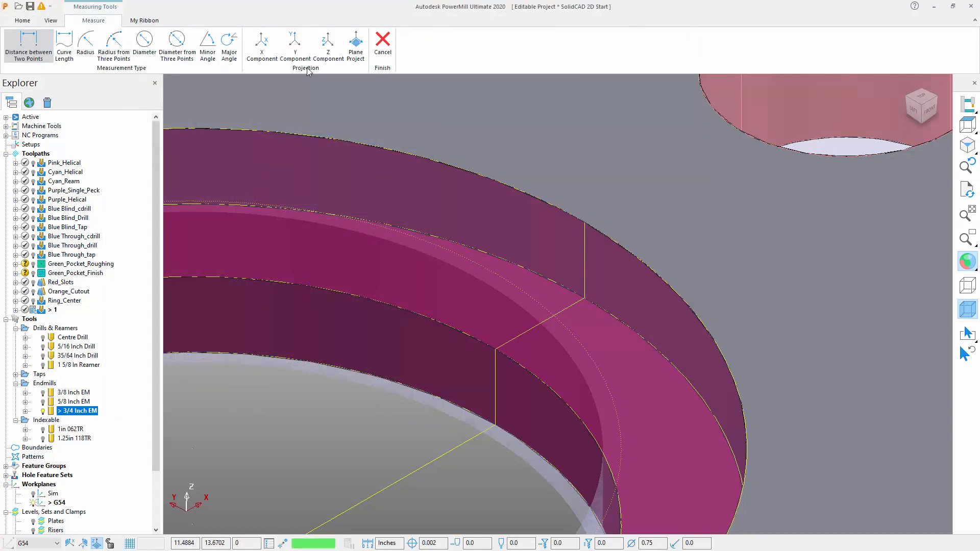
{"action": "left_click", "coordinate": [584, 220]}
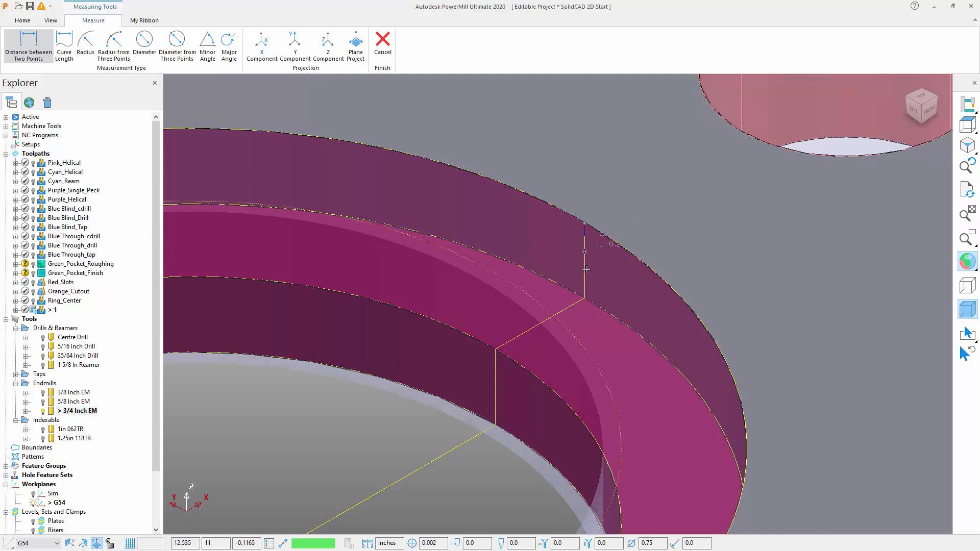
{"action": "left_click", "coordinate": [584, 298]}
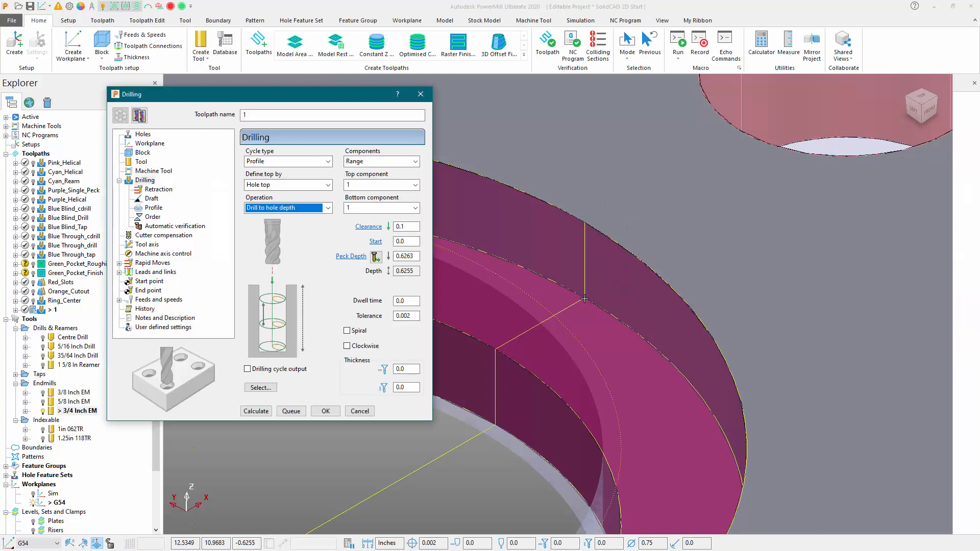
{"action": "left_click", "coordinate": [415, 256]}
{"action": "double_click", "coordinate": [415, 256]}
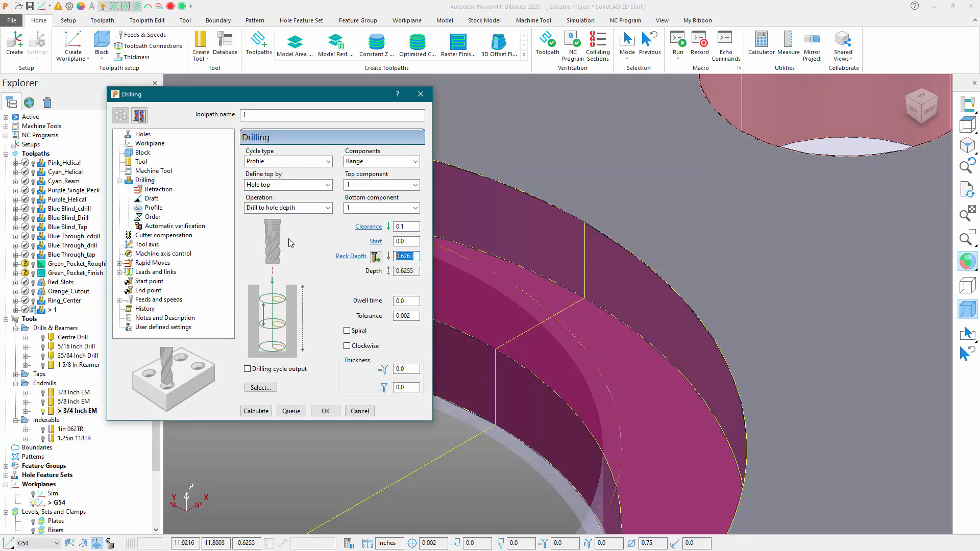
- Measure the upper step's wall again to set the peck depth to 0.6255
{"action": "left_click", "coordinate": [375, 256]}
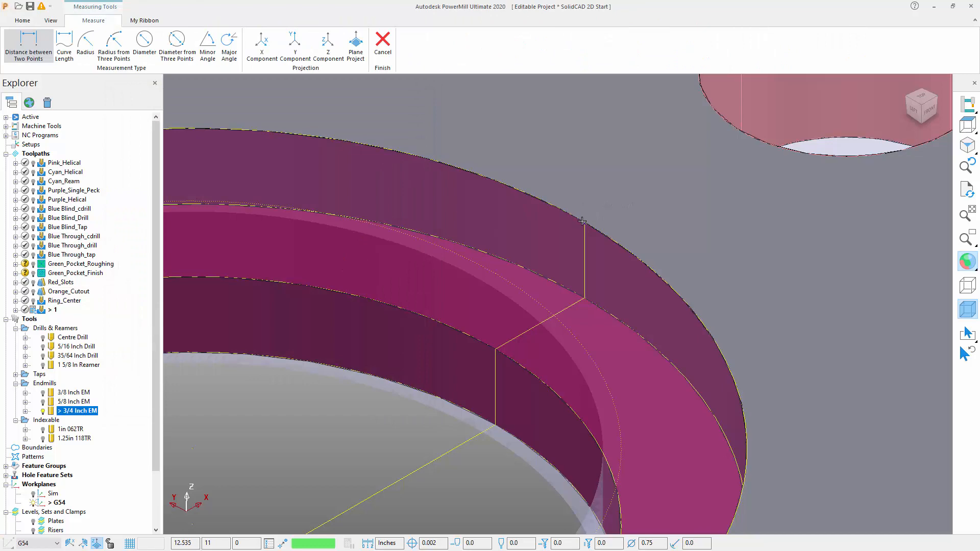
{"action": "left_click", "coordinate": [583, 299]}
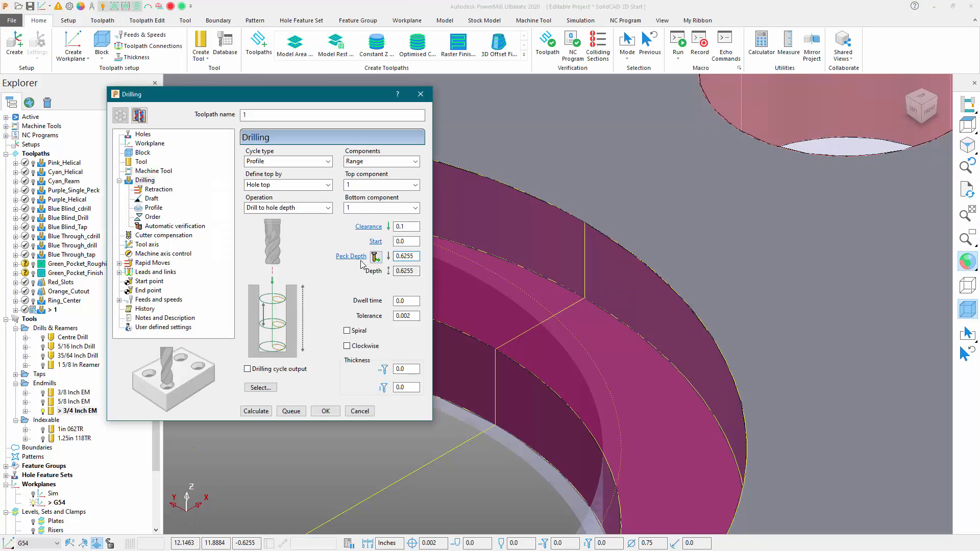
{"action": "left_click", "coordinate": [414, 257]}
- Turn on Spiral for the profile cycle and set its stepover to 0.08
{"action": "left_click", "coordinate": [151, 208]}
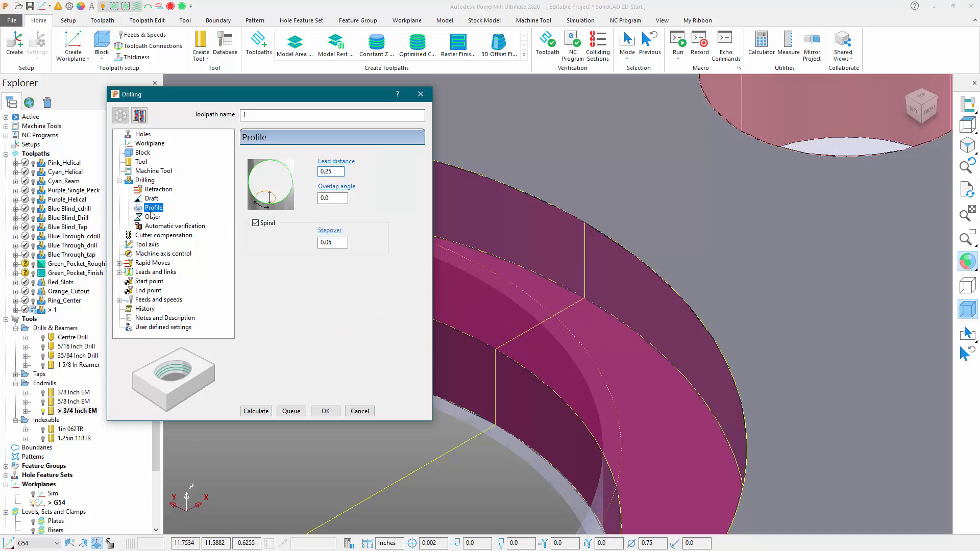
{"action": "double_click", "coordinate": [335, 245]}
{"action": "type", "text": "0."}
- Measure the width of the bore's ledge and add 0.05 to set the lead distance to 0.89971
{"action": "left_click", "coordinate": [338, 162]}
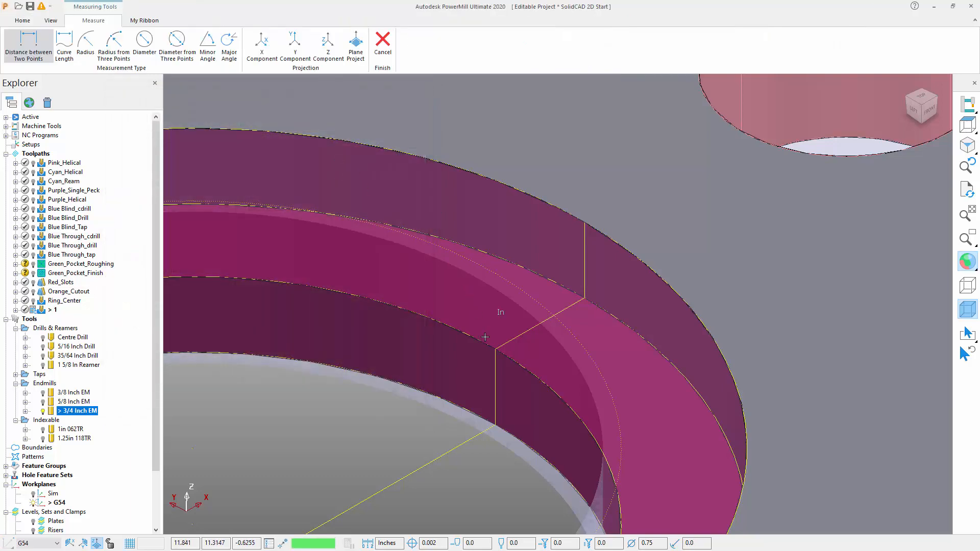
{"action": "left_click", "coordinate": [586, 298]}
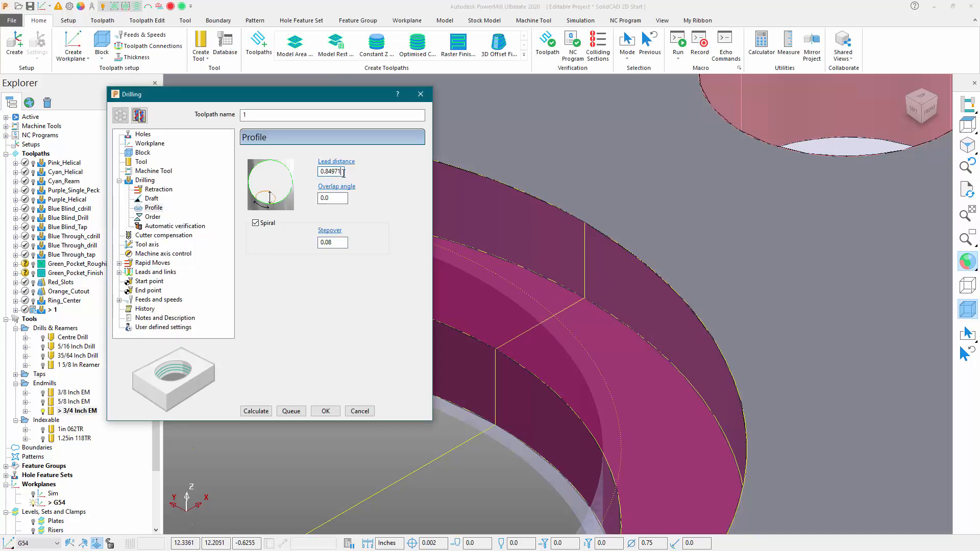
{"action": "type", "text": "-"}
{"action": "type", "text": "+."}
{"action": "type", "text": "05"}
- Name the profile toolpath Ring_Step_Rough and calculate it
{"action": "left_click_drag", "start_coordinate": [267, 115], "coordinate": [103, 102]}
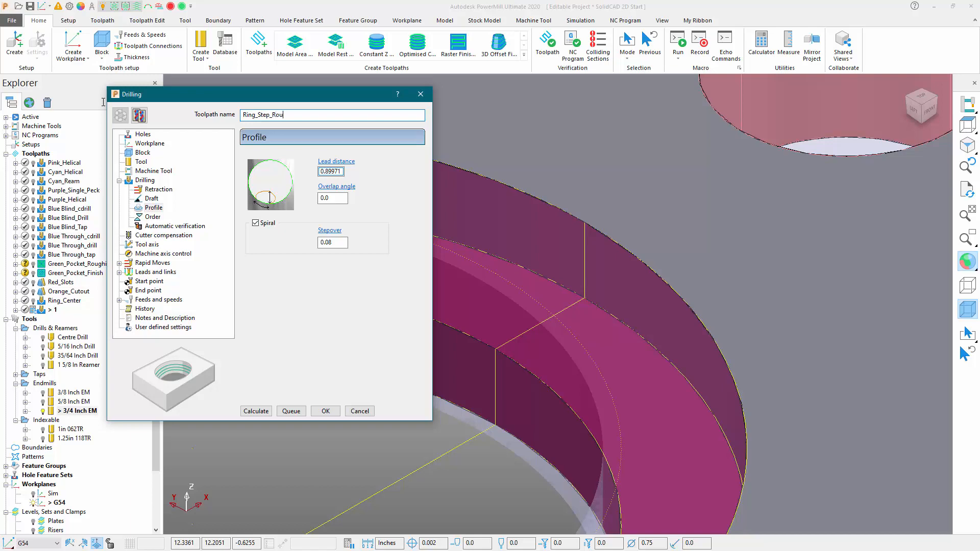
{"action": "left_click", "coordinate": [262, 414]}
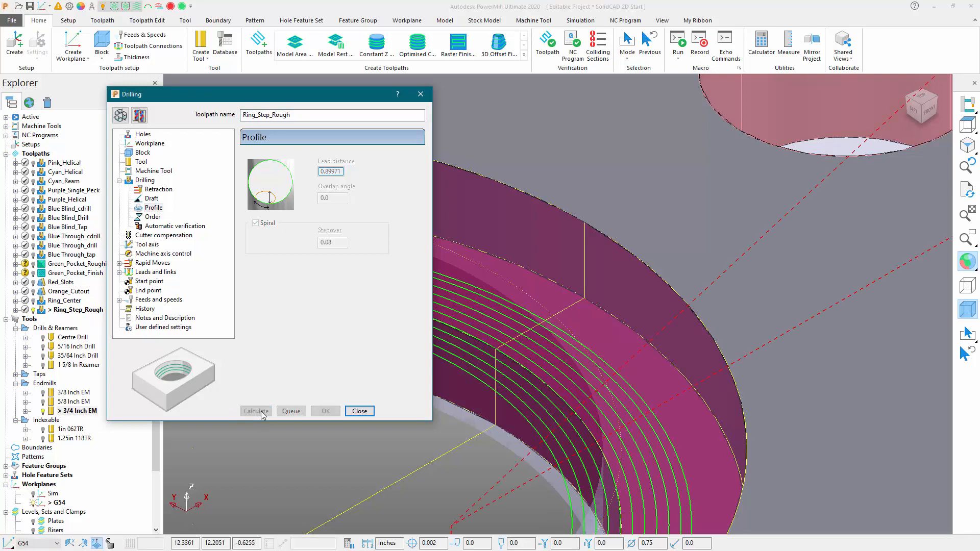
{"action": "left_click", "coordinate": [359, 411]}
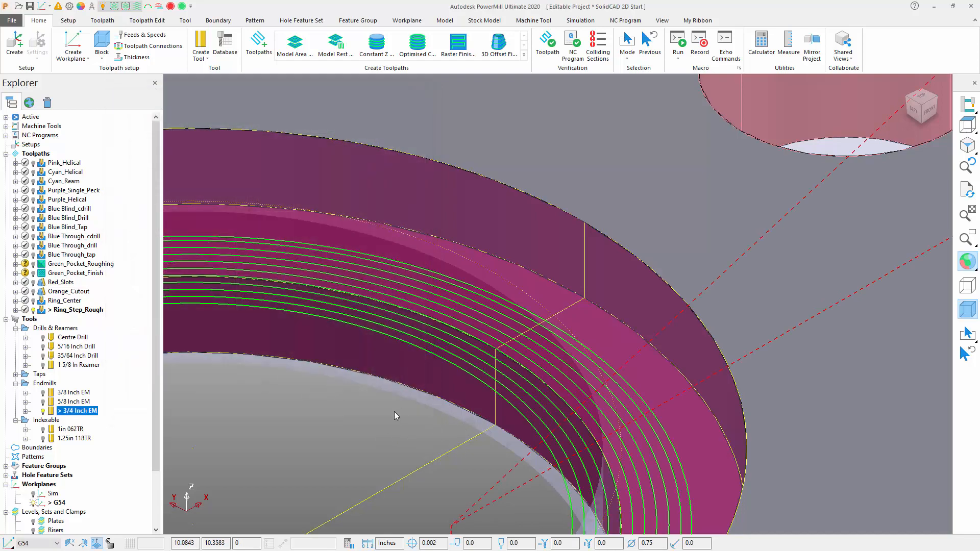
{"action": "scroll", "coordinate": [411, 407], "scroll_direction": "down", "scroll_amount": 5}
{"action": "scroll", "coordinate": [553, 397], "scroll_direction": "up", "scroll_amount": 1}
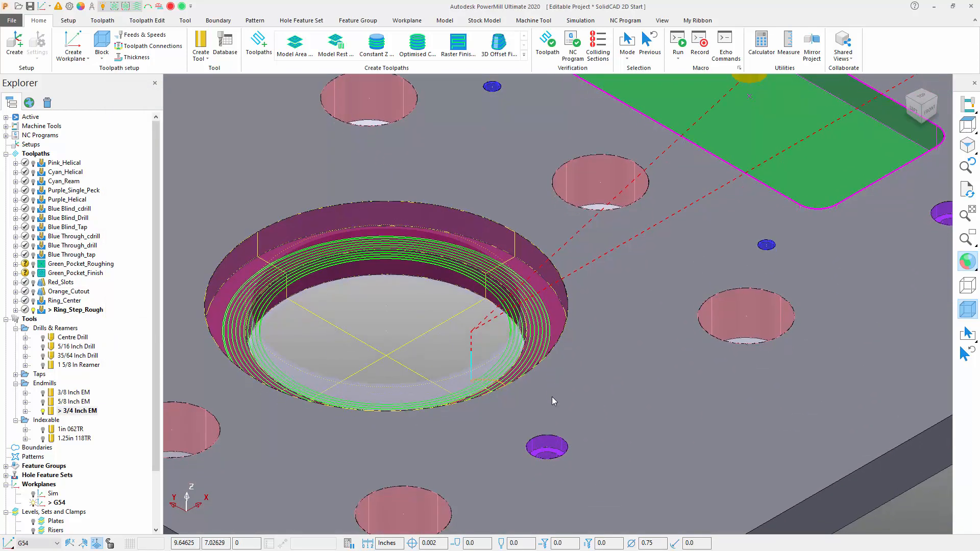
{"action": "middle_click_drag", "start_coordinate": [552, 397], "coordinate": [761, 309]}
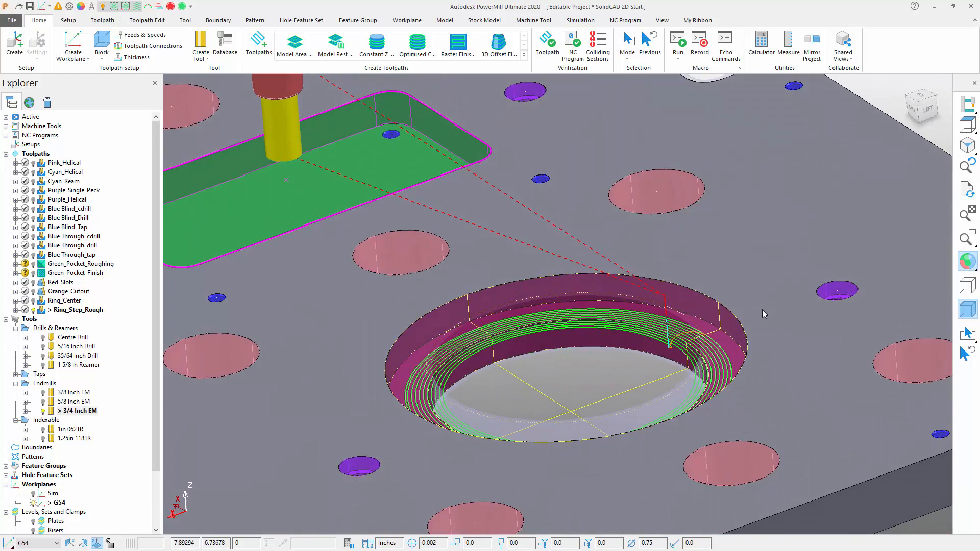
- Edit the Ring_Step_Rough toolpath to leave 0.005 radial thickness and recalculate it
{"action": "right_click", "coordinate": [62, 310]}
{"action": "left_click", "coordinate": [85, 228]}
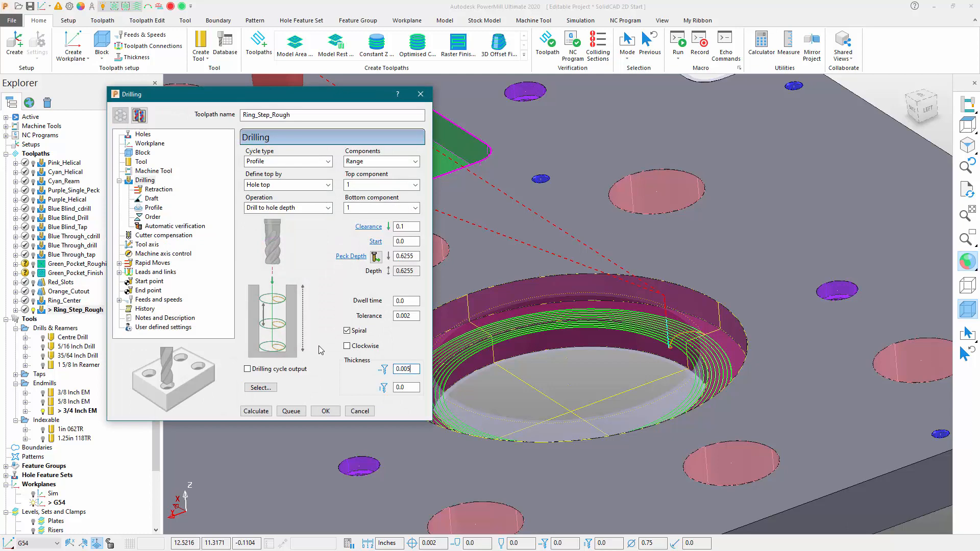
{"action": "left_click", "coordinate": [257, 411]}
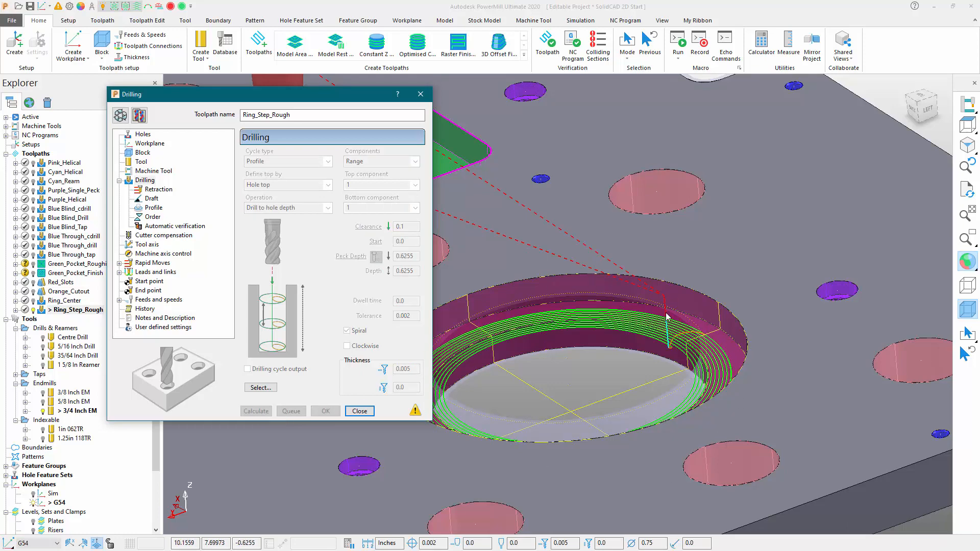
- Copy the roughing toolpath as Ring_Step_Finish, set its radial thickness to 0 and turn off Spiral
{"action": "left_click", "coordinate": [138, 116]}
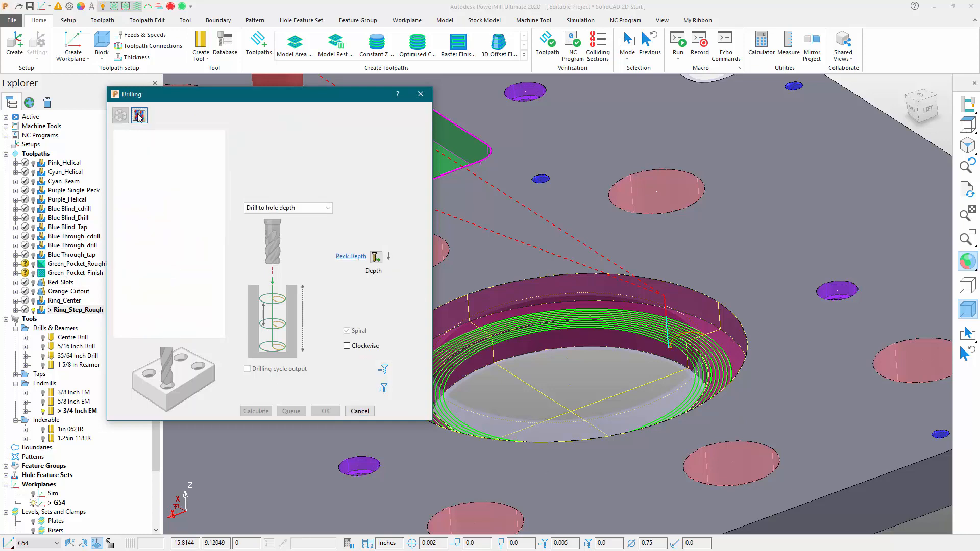
{"action": "left_click", "coordinate": [309, 113]}
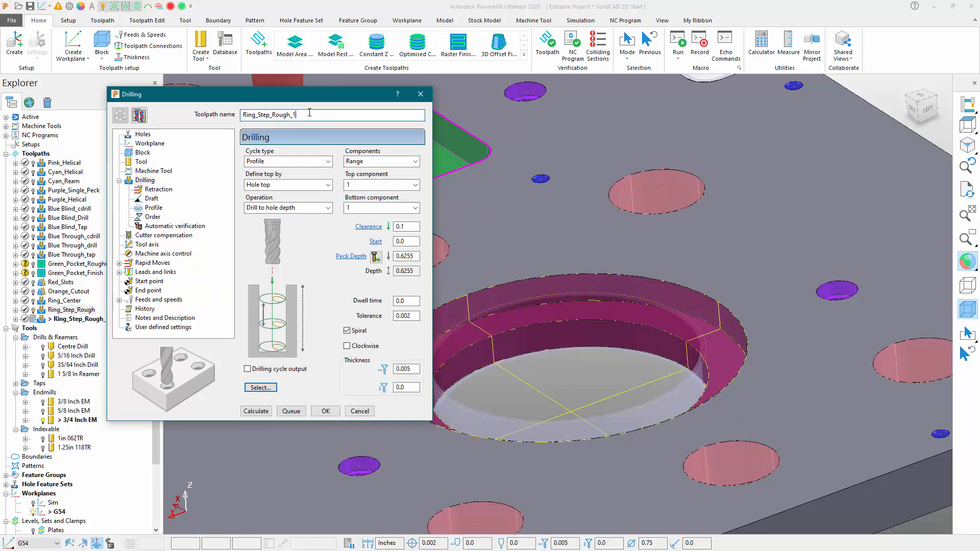
{"action": "type", "text": "Finis"}
{"action": "left_click_drag", "start_coordinate": [417, 371], "coordinate": [319, 365]}
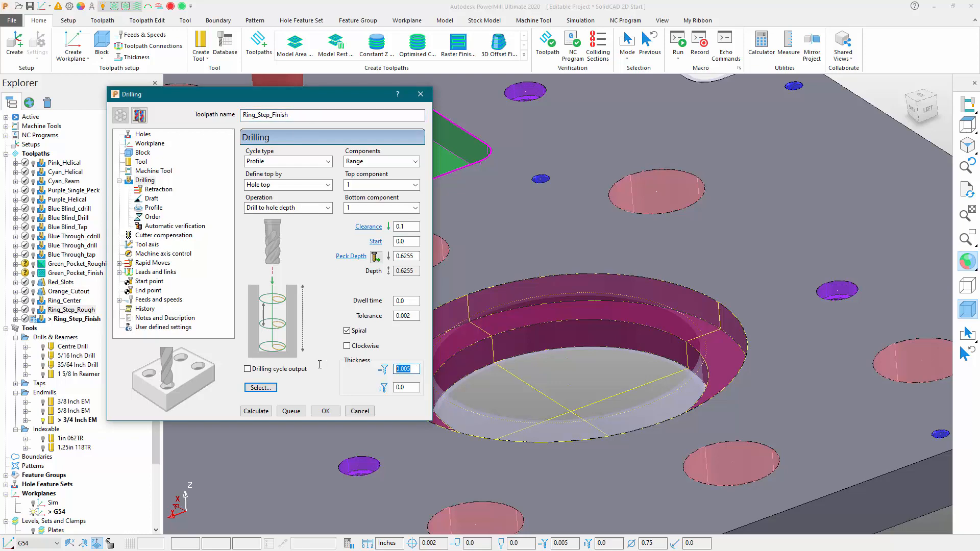
{"action": "type", "text": "0"}
{"action": "key", "text": "Return"}
{"action": "left_click", "coordinate": [346, 331]}
- Turn on CNC cutter compensation for Ring_Step_Finish and calculate the toolpath
{"action": "left_click", "coordinate": [158, 236]}
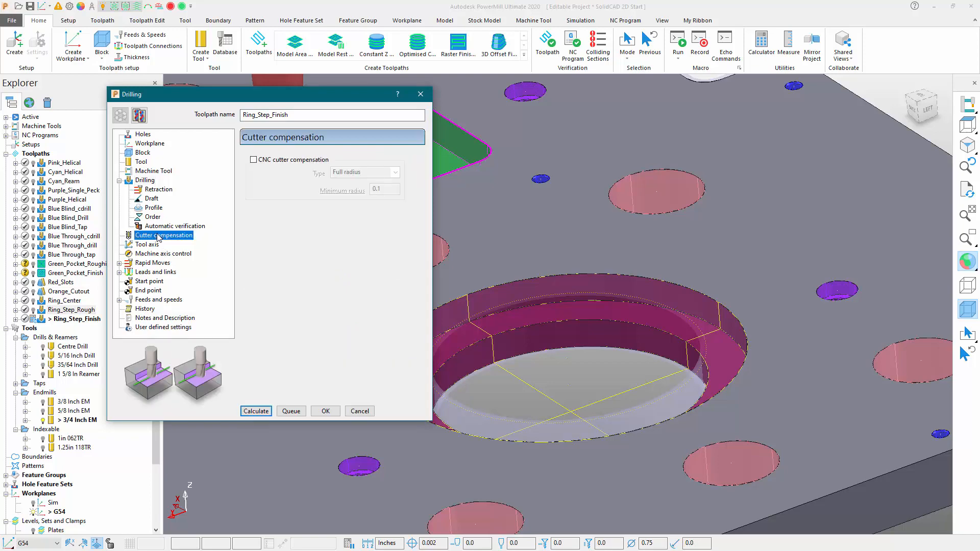
{"action": "left_click", "coordinate": [254, 160]}
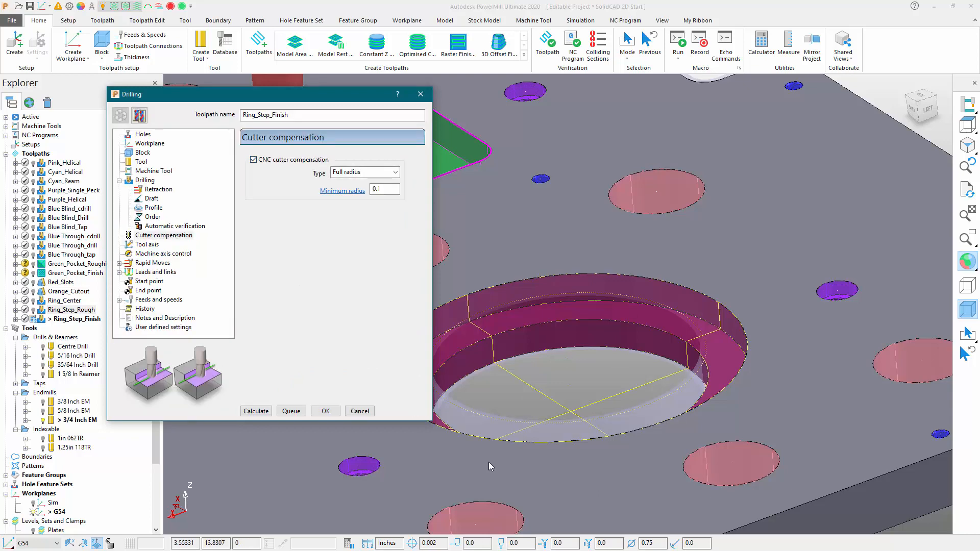
{"action": "left_click", "coordinate": [245, 413]}
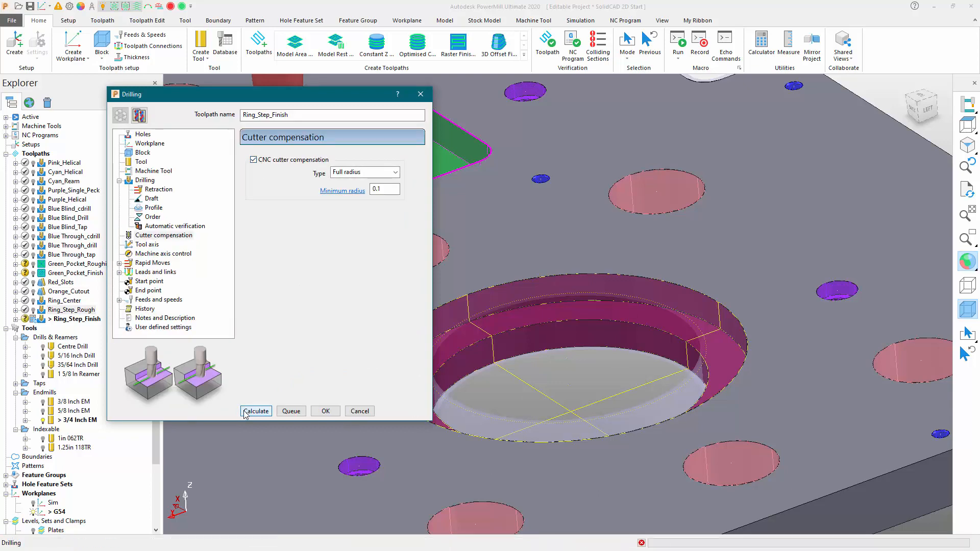
{"action": "left_click", "coordinate": [357, 410]}
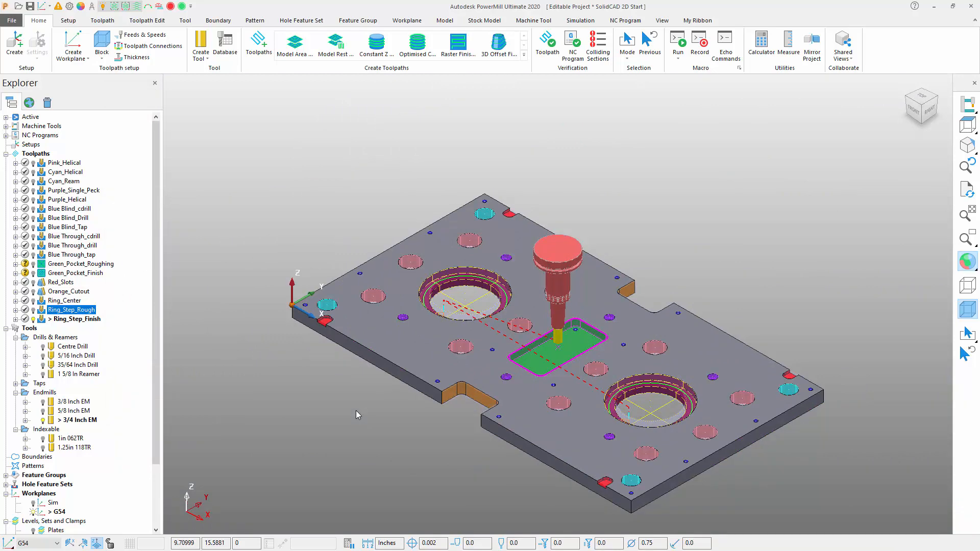
- Check Ring_Step_Finish for collisions against the models with 0.125 holder clearance, with toolpath splitting and tool adjustment turned off
{"action": "key", "text": "ctrl+1"}
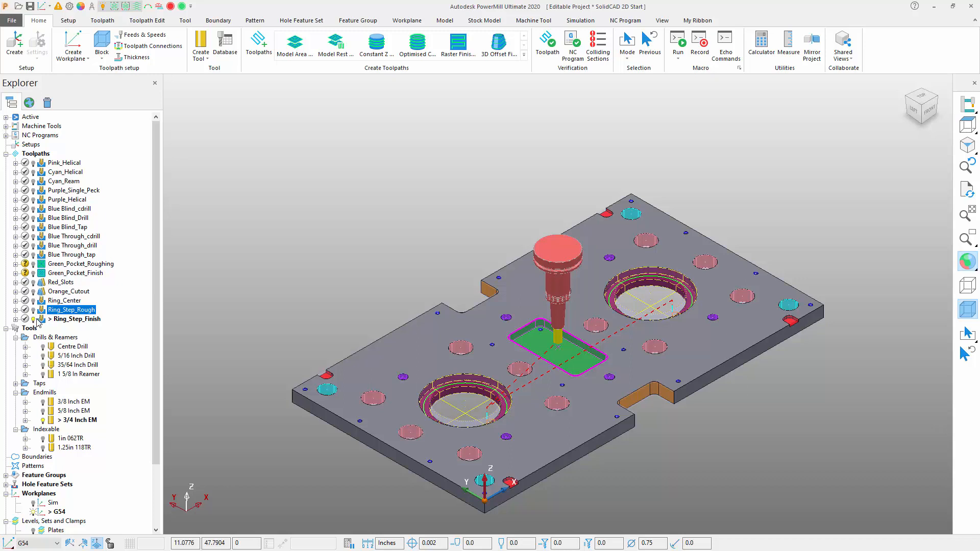
{"action": "mouse_move", "coordinate": [37, 322]}
{"action": "mouse_move", "coordinate": [26, 174]}
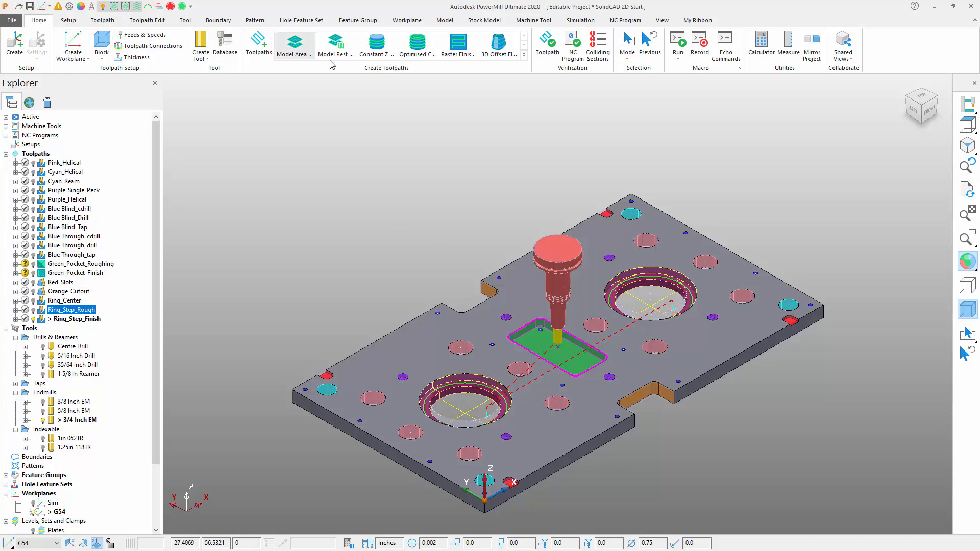
{"action": "left_click", "coordinate": [553, 49]}
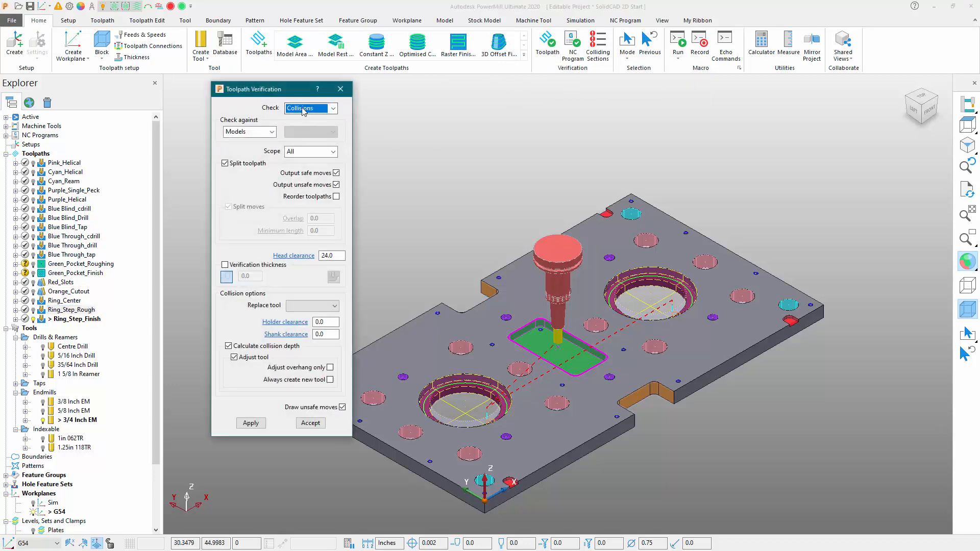
{"action": "left_click", "coordinate": [224, 164]}
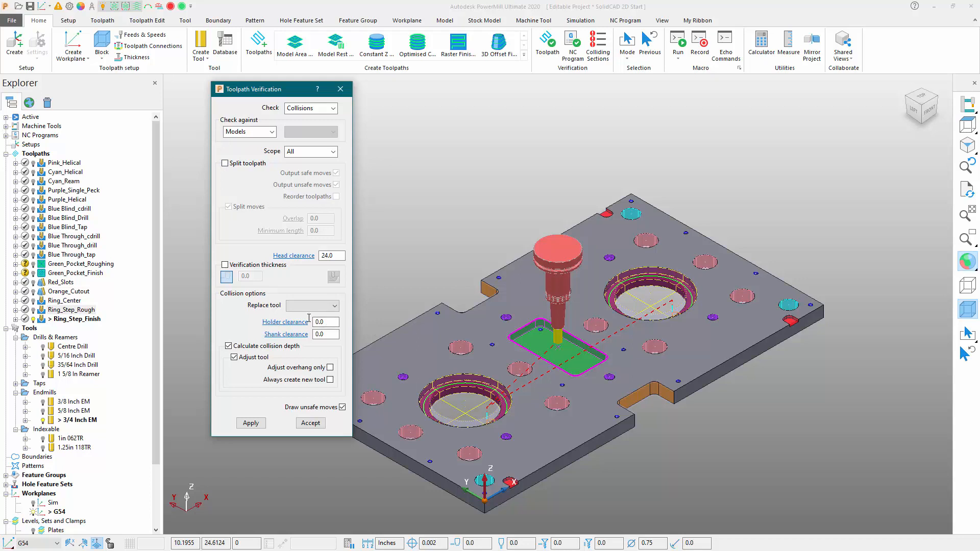
{"action": "left_click", "coordinate": [310, 320]}
{"action": "left_click", "coordinate": [235, 359]}
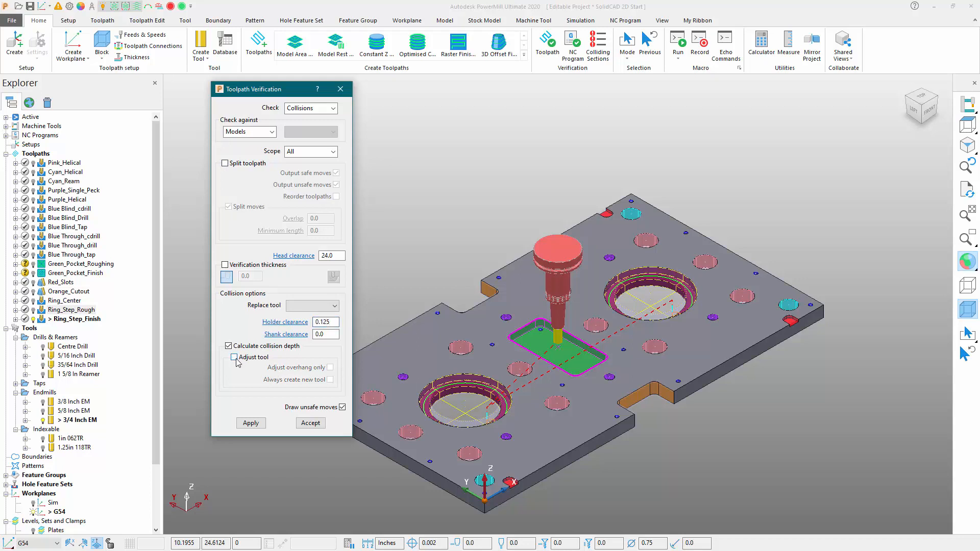
{"action": "left_click", "coordinate": [251, 423]}
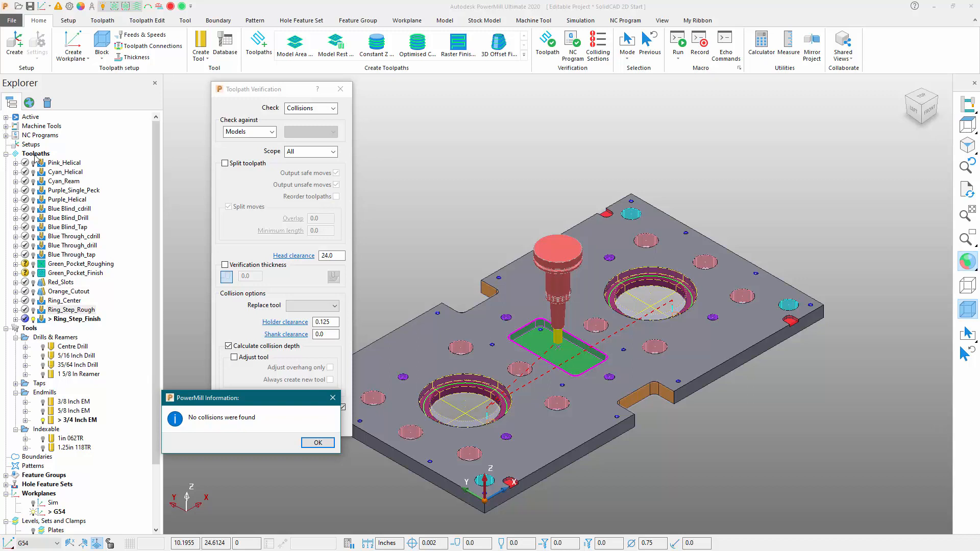
{"action": "left_click", "coordinate": [317, 443]}
{"action": "left_click", "coordinate": [324, 424]}
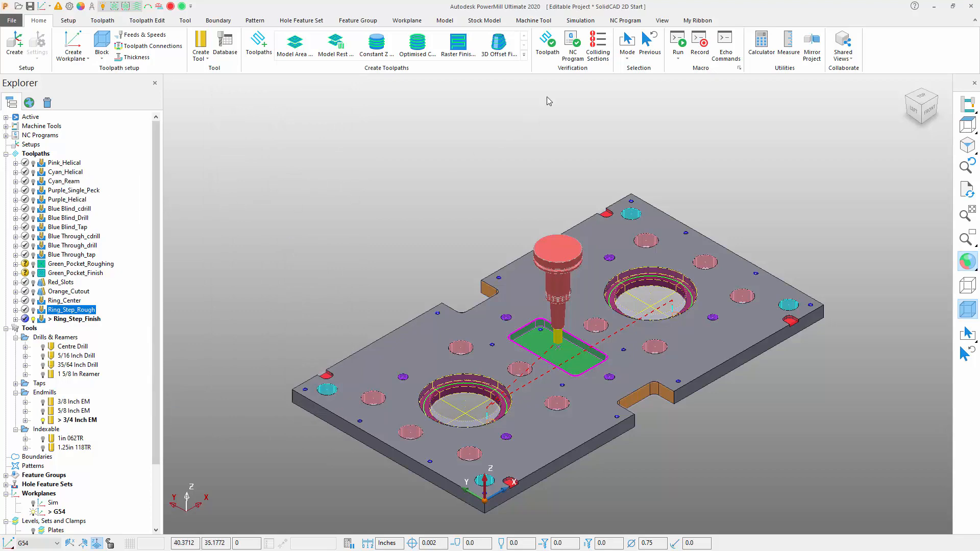
- Start the custom Collision Gouge Check with a tool holder clearance of 0.125 and a shank clearance of 0
{"action": "left_click", "coordinate": [696, 22]}
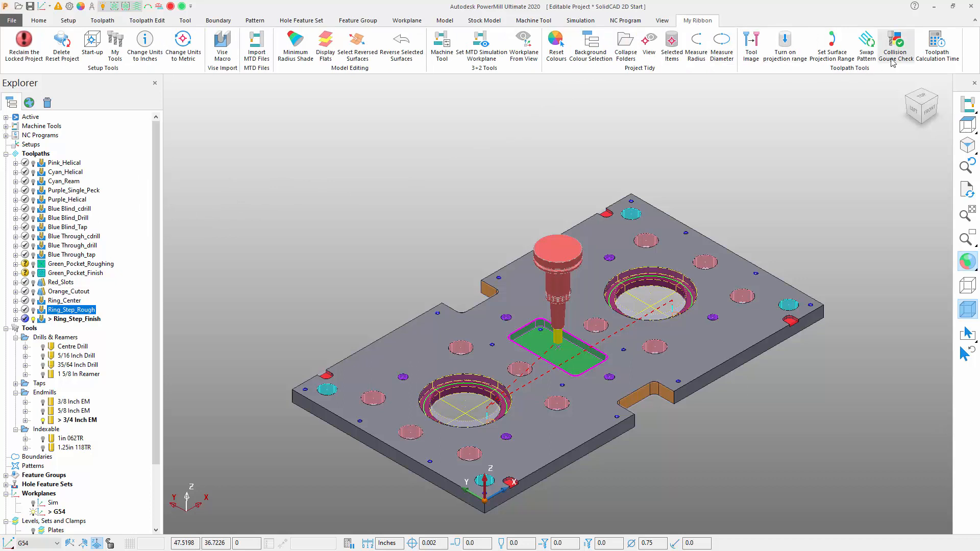
{"action": "left_click", "coordinate": [902, 44]}
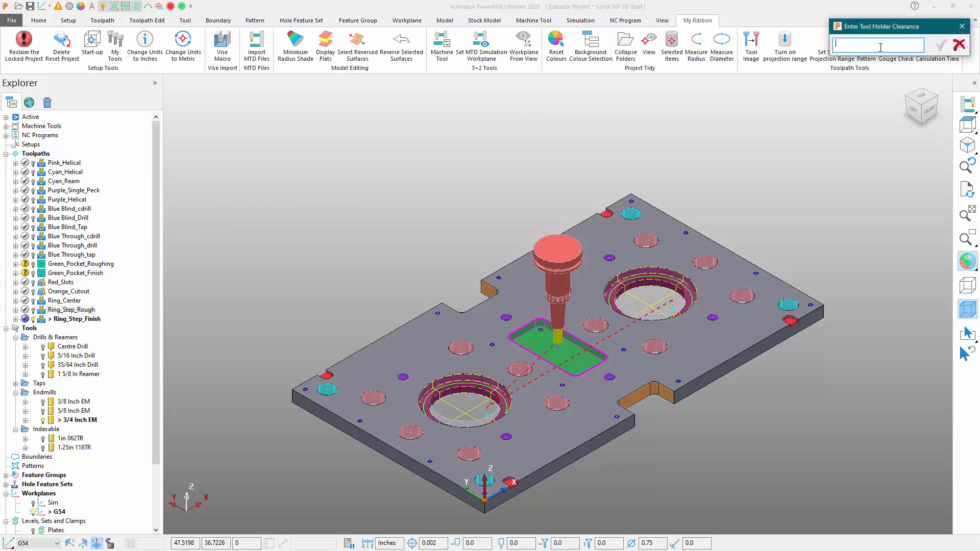
{"action": "type", "text": "0.125"}
{"action": "left_click", "coordinate": [942, 45]}
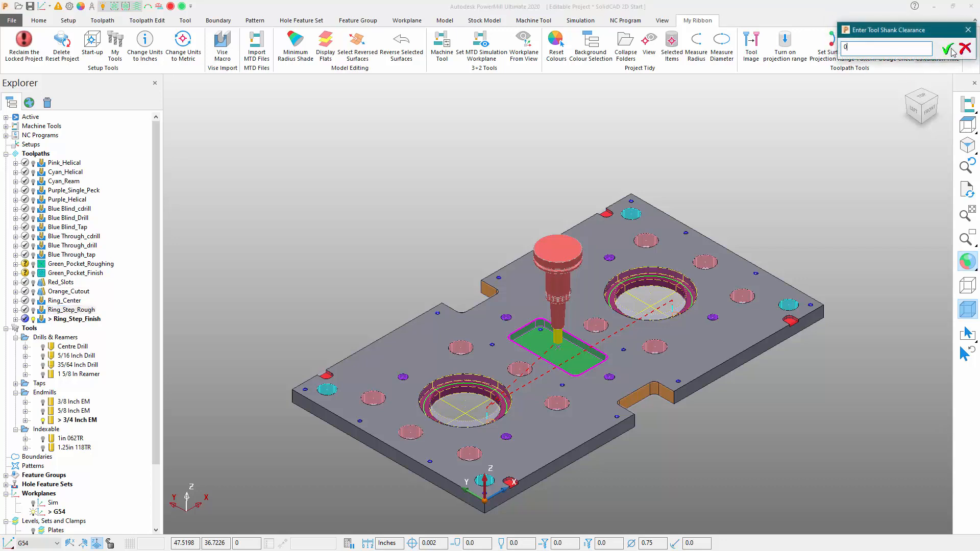
{"action": "type", "text": "0"}
{"action": "left_click", "coordinate": [948, 49]}
- Select all toolpaths from Pink_Helical to Ring_Step_Finish and run the gouge and collision check on them
{"action": "left_click", "coordinate": [805, 54]}
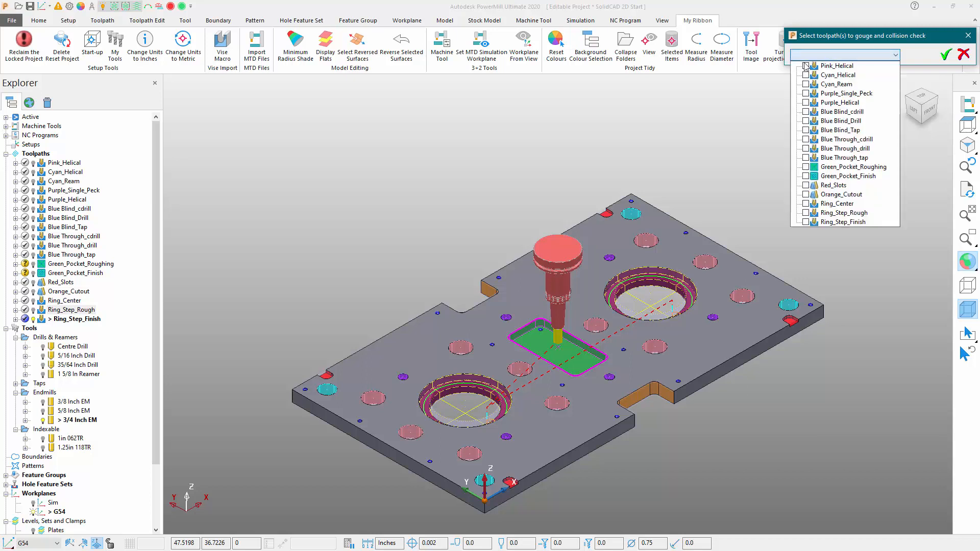
{"action": "left_click", "coordinate": [806, 66]}
{"action": "left_click", "coordinate": [805, 75]}
{"action": "left_click", "coordinate": [805, 84]}
{"action": "left_click", "coordinate": [805, 94]}
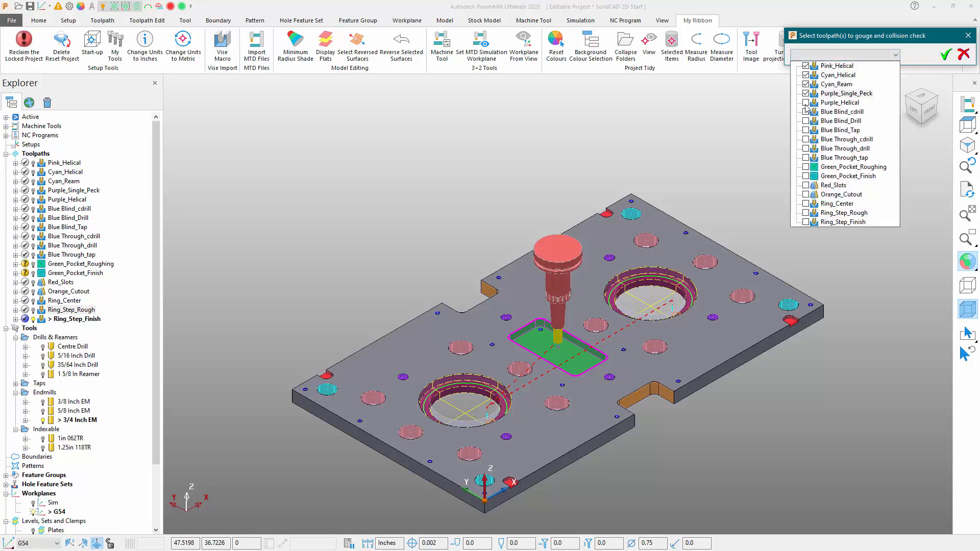
{"action": "left_click", "coordinate": [805, 102]}
{"action": "left_click", "coordinate": [805, 112]}
{"action": "left_click", "coordinate": [805, 121]}
{"action": "left_click", "coordinate": [805, 130]}
{"action": "left_click", "coordinate": [805, 140]}
{"action": "left_click", "coordinate": [805, 149]}
{"action": "left_click", "coordinate": [805, 157]}
{"action": "left_click", "coordinate": [805, 167]}
{"action": "left_click", "coordinate": [806, 176]}
{"action": "left_click", "coordinate": [805, 185]}
{"action": "left_click", "coordinate": [805, 195]}
{"action": "left_click", "coordinate": [806, 204]}
{"action": "left_click", "coordinate": [807, 221]}
{"action": "left_click", "coordinate": [807, 213]}
{"action": "left_click", "coordinate": [807, 205]}
{"action": "left_click", "coordinate": [951, 60]}
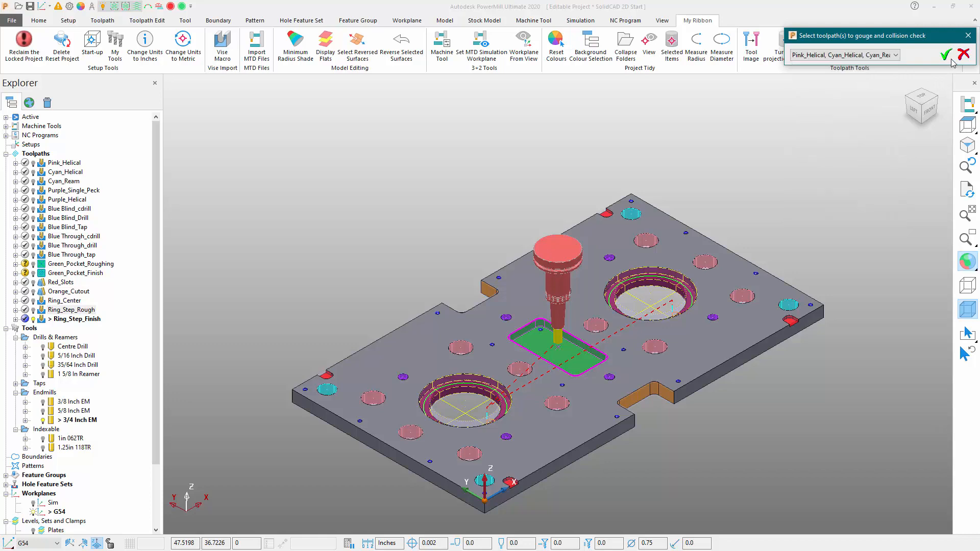
{"action": "left_click", "coordinate": [949, 57]}
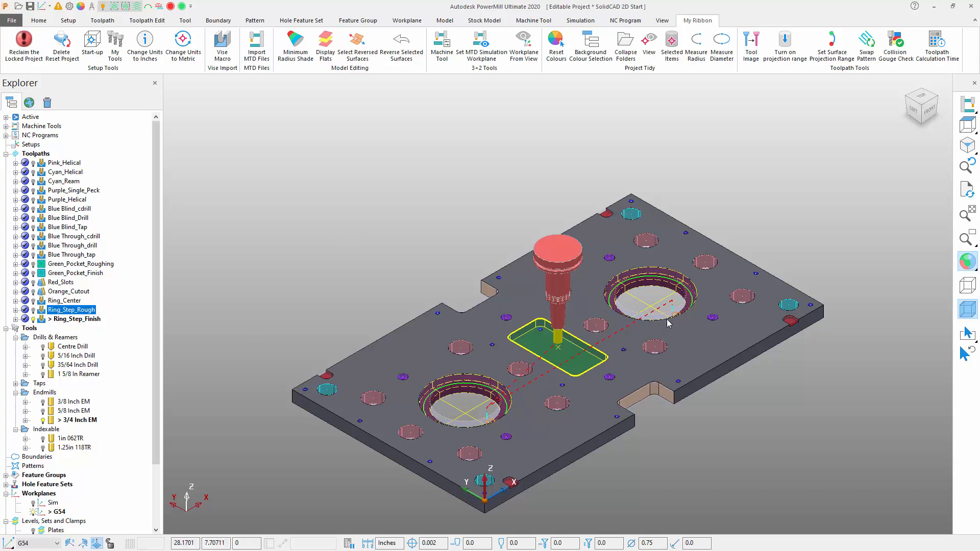
{"action": "left_click", "coordinate": [414, 192]}
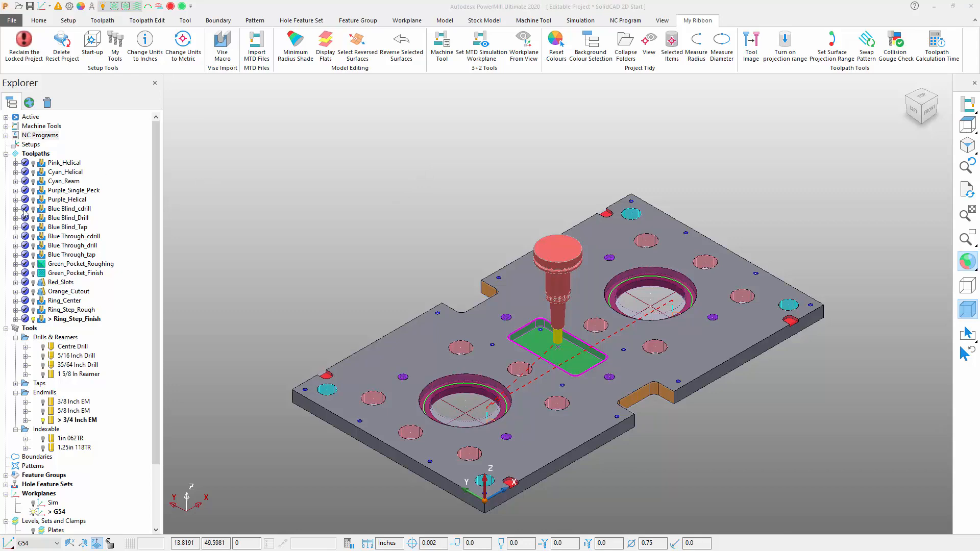
- Activate the SolidCAD_Mold_Plate NC program
{"action": "left_click", "coordinate": [5, 135]}
{"action": "right_click", "coordinate": [57, 145]}
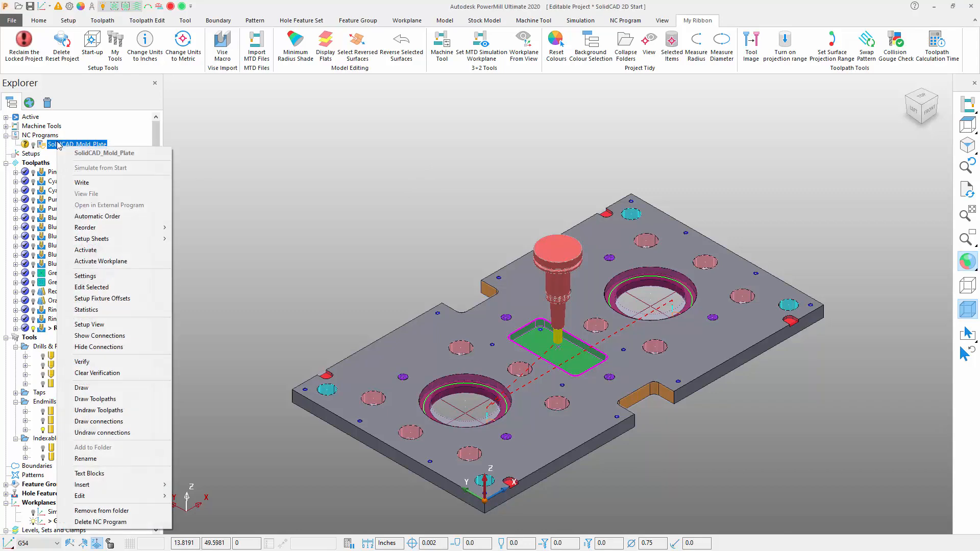
{"action": "left_click", "coordinate": [79, 251]}
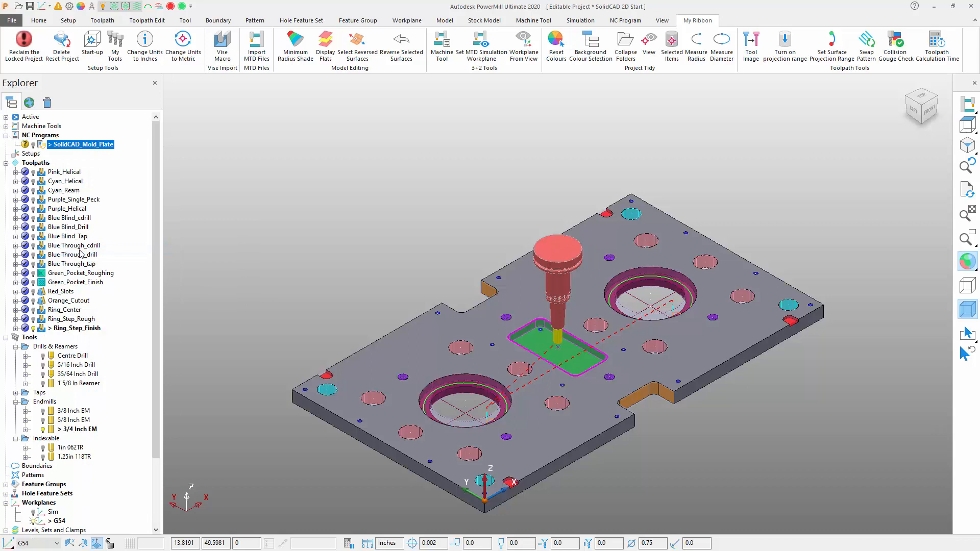
- Add all toolpaths from Pink_Helical to Ring_Step_Finish to the active NC program and list its contents
{"action": "left_click", "coordinate": [71, 172]}
{"action": "left_click", "coordinate": [77, 330], "text": "shift"}
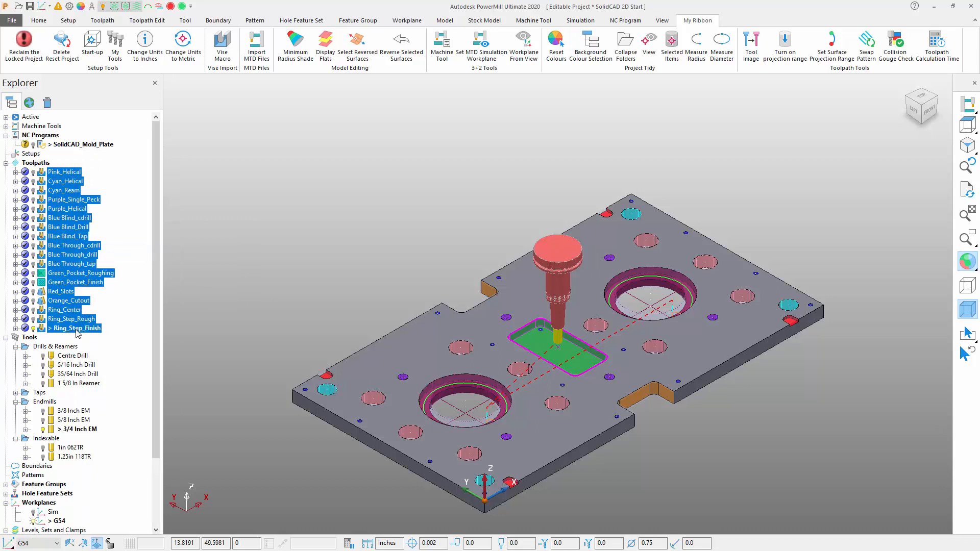
{"action": "right_click", "coordinate": [77, 330]}
{"action": "mouse_move", "coordinate": [167, 380]}
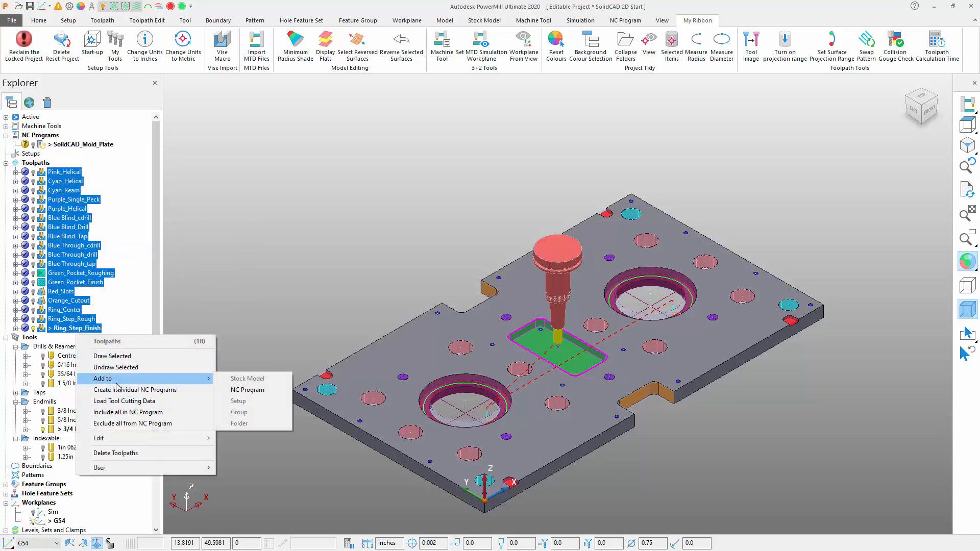
{"action": "left_click", "coordinate": [221, 390]}
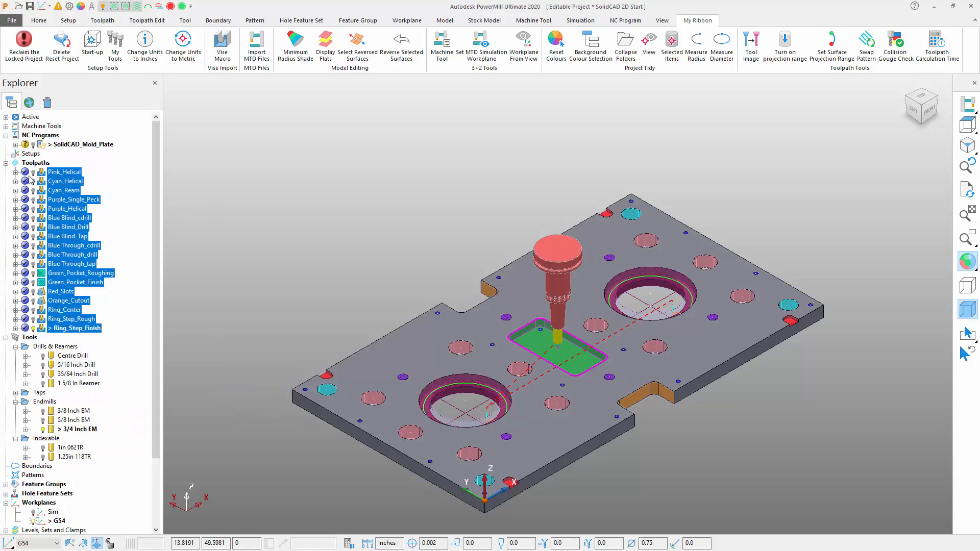
{"action": "left_click", "coordinate": [16, 145]}
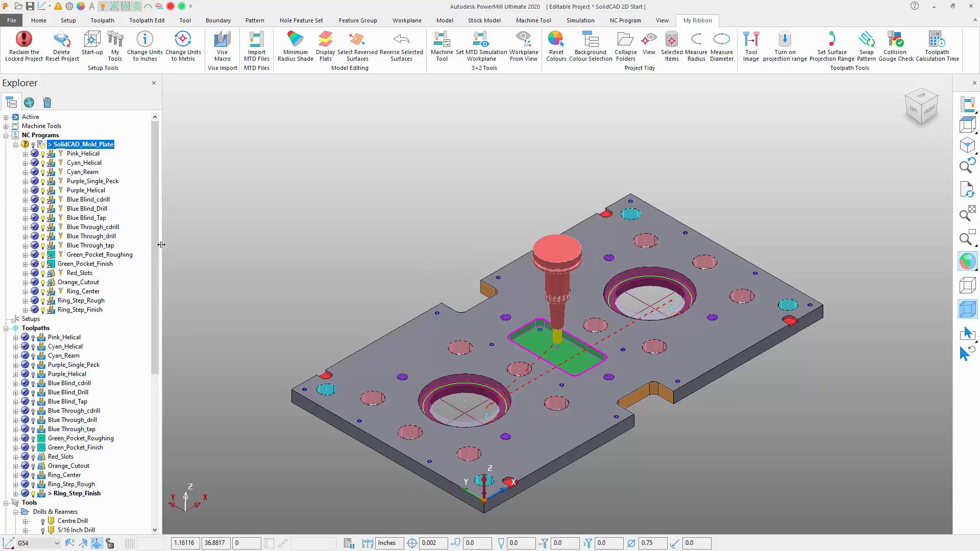
- Show the Plates, Risers and Magnet levels around the mold plate
{"action": "scroll", "coordinate": [152, 282], "scroll_direction": "down", "scroll_amount": 1}
{"action": "left_click_drag", "start_coordinate": [152, 281], "coordinate": [152, 421]}
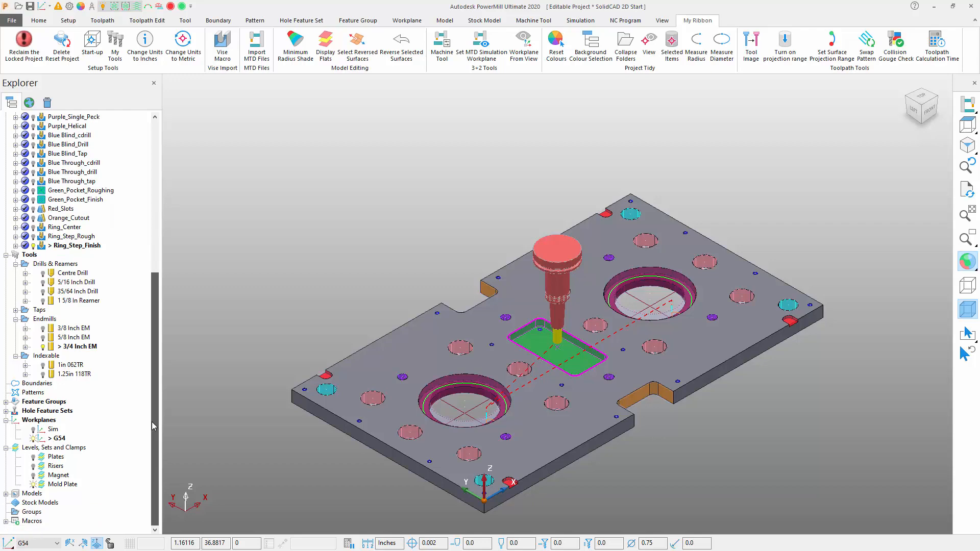
{"action": "left_click", "coordinate": [32, 457]}
{"action": "left_click", "coordinate": [33, 467]}
{"action": "left_click", "coordinate": [33, 476]}
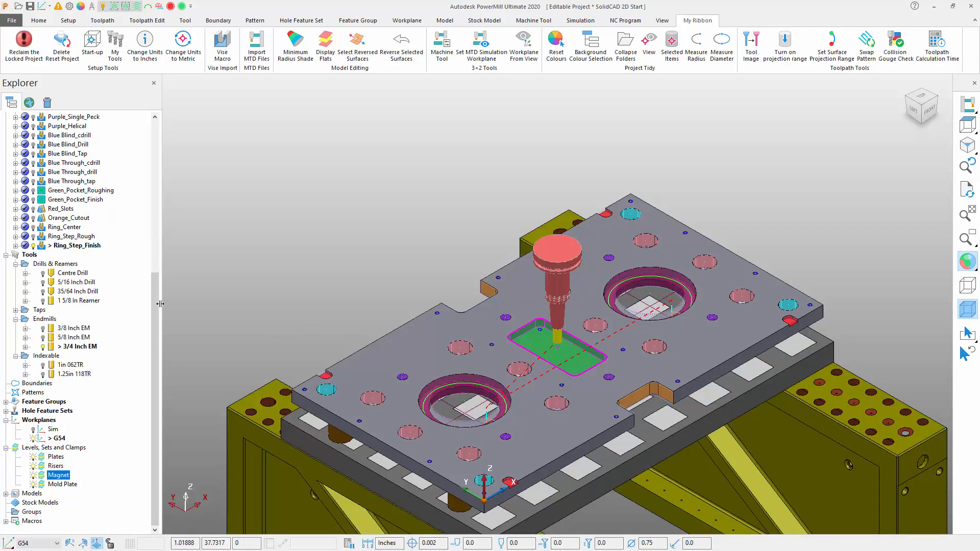
- Display the 5 Axis Boring Mill machine tool around the fixtured plate
{"action": "left_click_drag", "start_coordinate": [155, 301], "coordinate": [155, 147]}
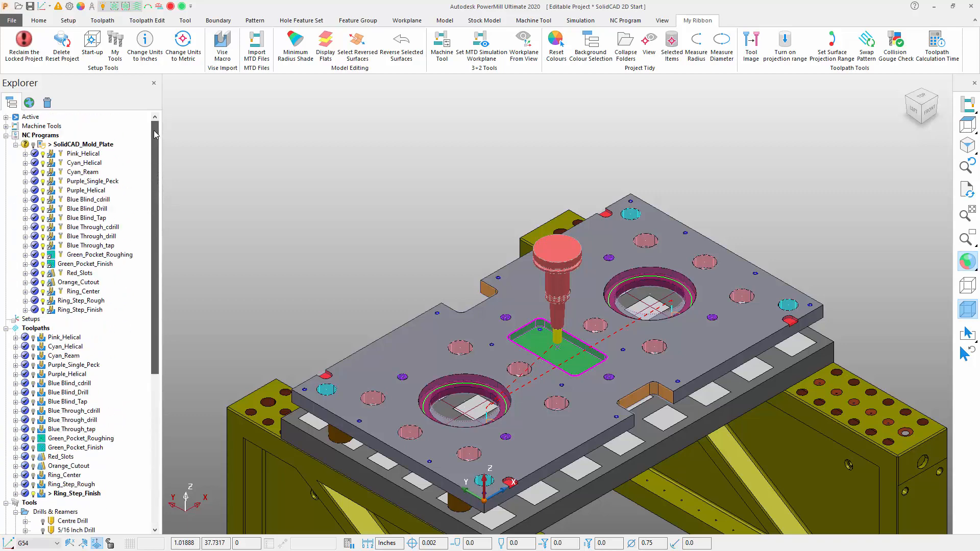
{"action": "left_click", "coordinate": [6, 126]}
{"action": "scroll", "coordinate": [607, 221], "scroll_direction": "down", "scroll_amount": 3}
{"action": "middle_click_drag", "start_coordinate": [607, 220], "coordinate": [484, 137]}
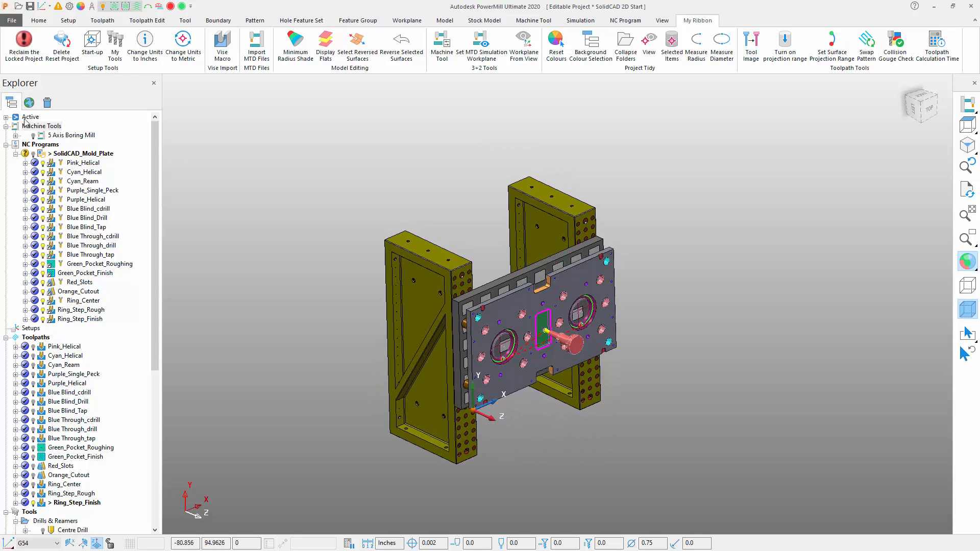
{"action": "left_click", "coordinate": [39, 135]}
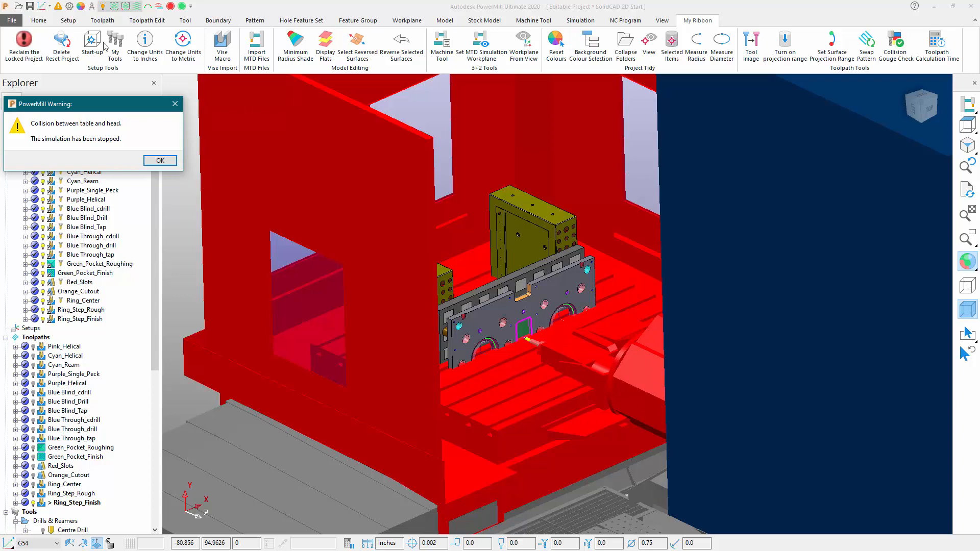
- Dismiss the collision warning between table and head, and clear the recorded simulation issues of the 5 Axis Boring Mill
{"action": "left_click", "coordinate": [158, 160]}
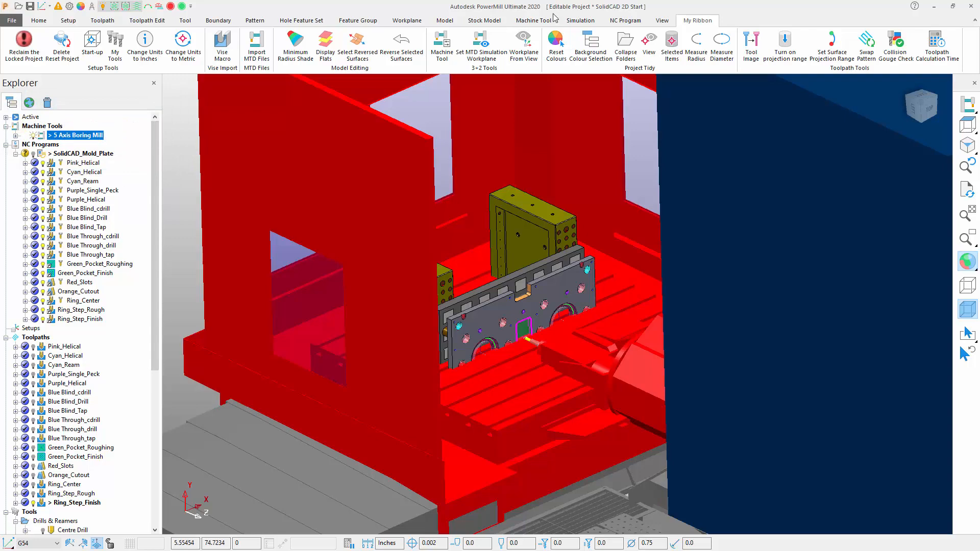
{"action": "left_click", "coordinate": [572, 22]}
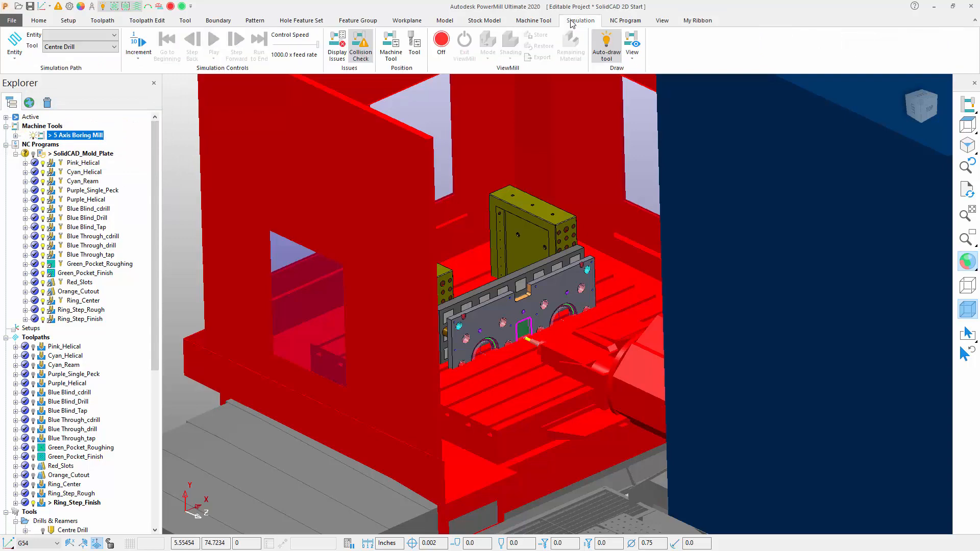
{"action": "left_click", "coordinate": [337, 44]}
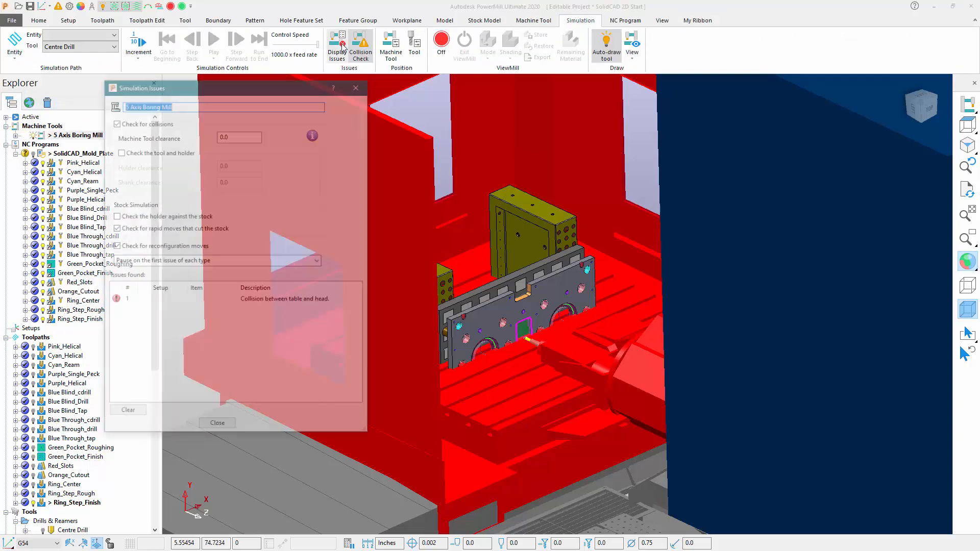
{"action": "left_click", "coordinate": [126, 413]}
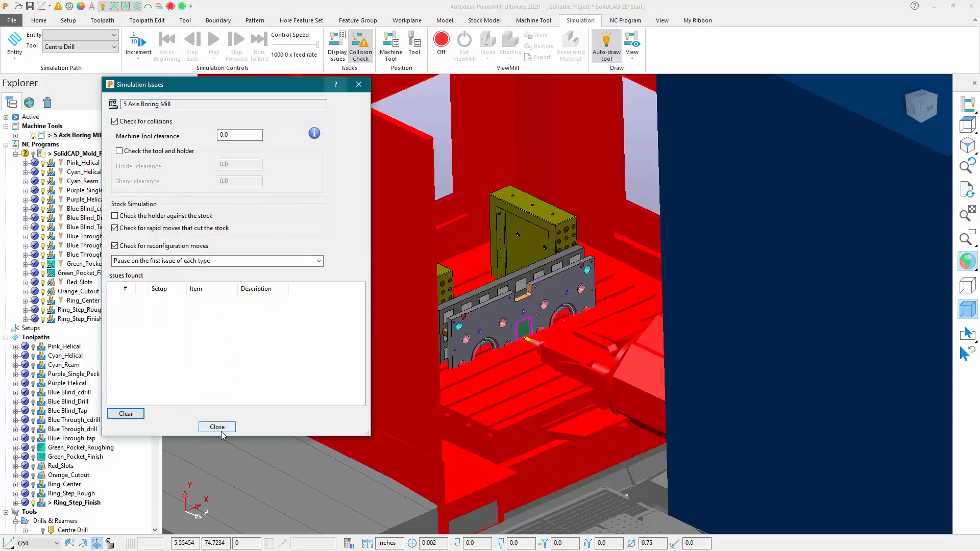
{"action": "left_click", "coordinate": [217, 427]}
- Return all axes of the 5 Axis Boring Mill to their home position
{"action": "left_click", "coordinate": [384, 46]}
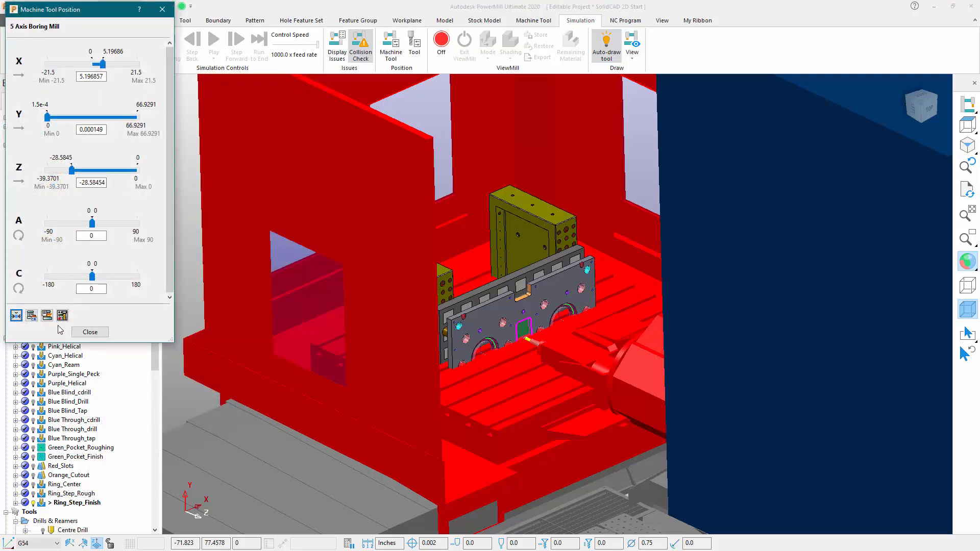
{"action": "left_click", "coordinate": [31, 315]}
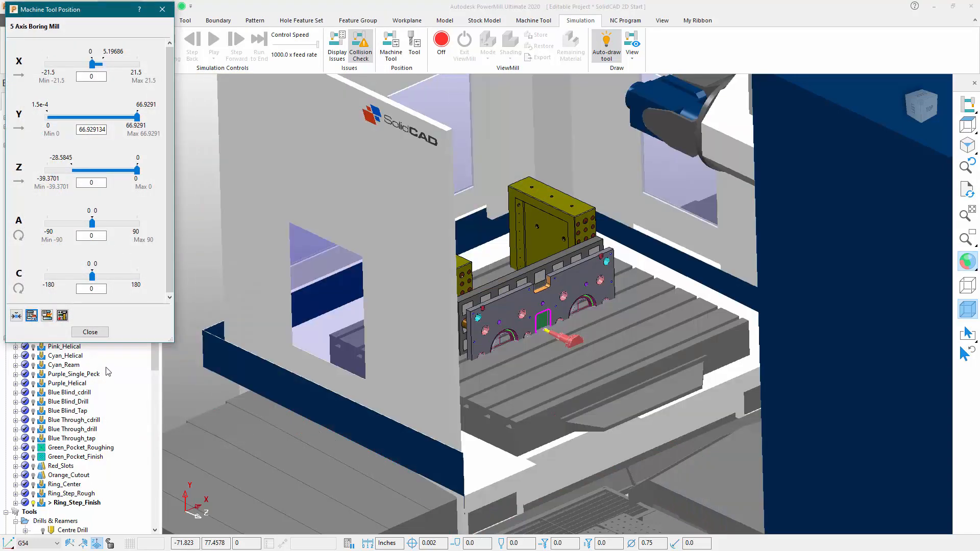
{"action": "left_click", "coordinate": [90, 332]}
- Set the machine tool's model location to the Sim workplane
{"action": "scroll", "coordinate": [499, 280], "scroll_direction": "down", "scroll_amount": 2}
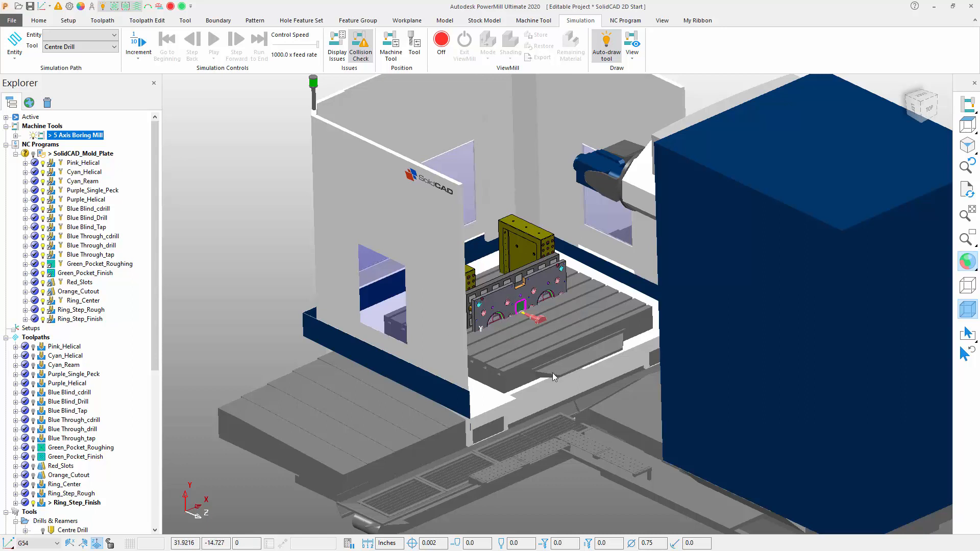
{"action": "left_click", "coordinate": [534, 20]}
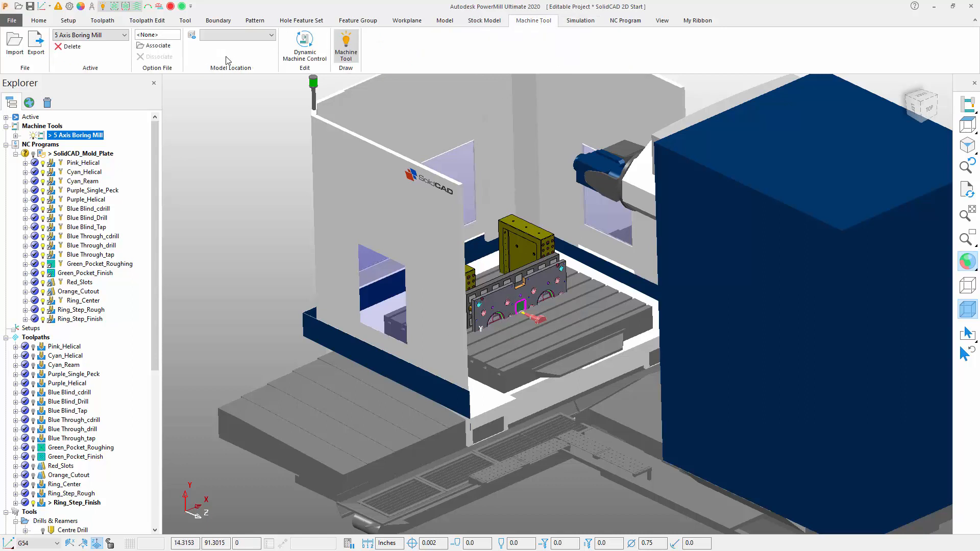
{"action": "left_click", "coordinate": [235, 35]}
{"action": "left_click", "coordinate": [226, 57]}
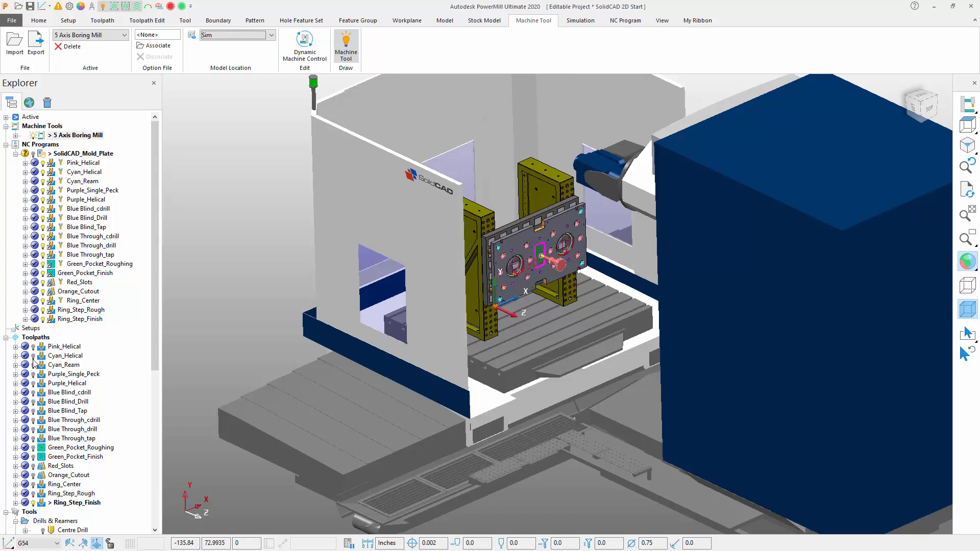
- Undraw all toolpaths and all tools
{"action": "right_click", "coordinate": [32, 340]}
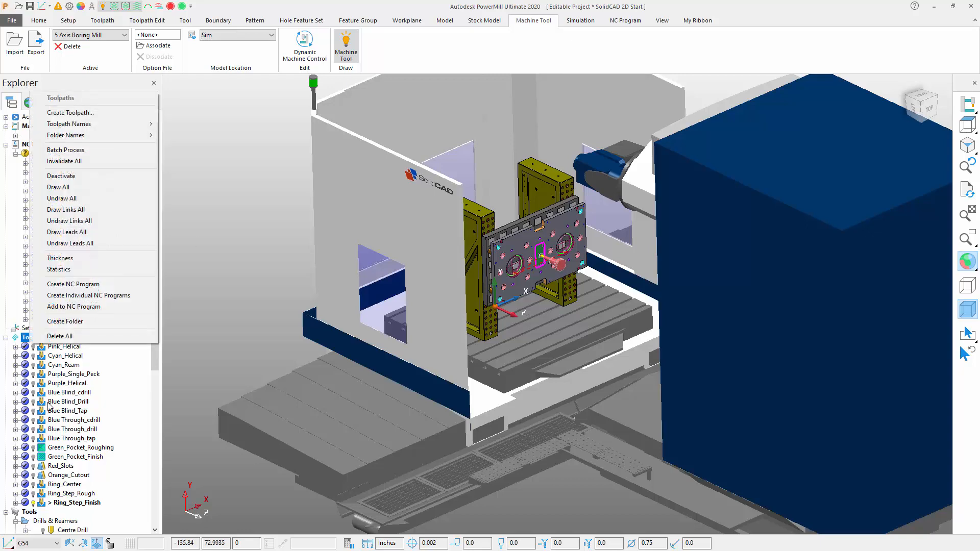
{"action": "left_click", "coordinate": [62, 199]}
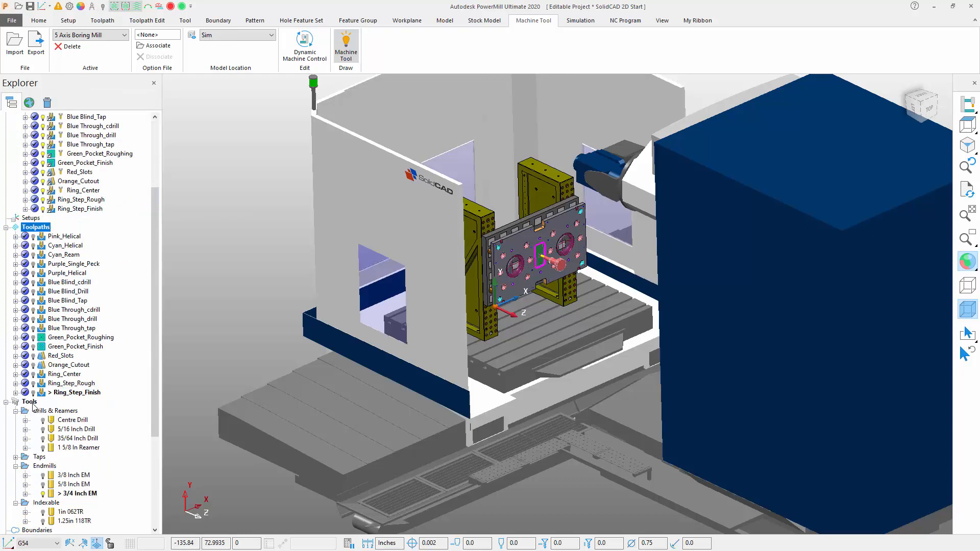
{"action": "right_click", "coordinate": [34, 404]}
{"action": "left_click", "coordinate": [57, 293]}
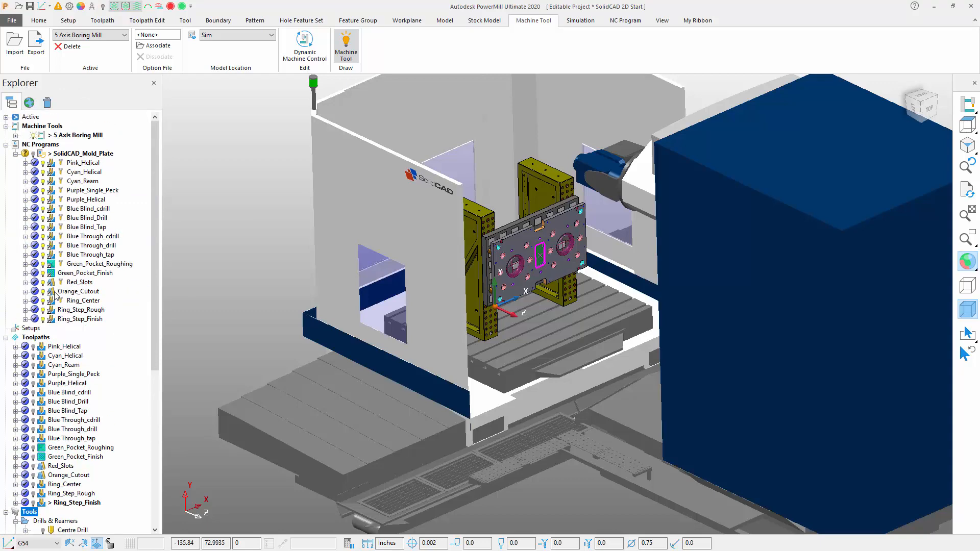
- Simulate the SolidCAD_Mold_Plate NC program from the start, pause the playback and return it to the beginning
{"action": "right_click", "coordinate": [63, 158]}
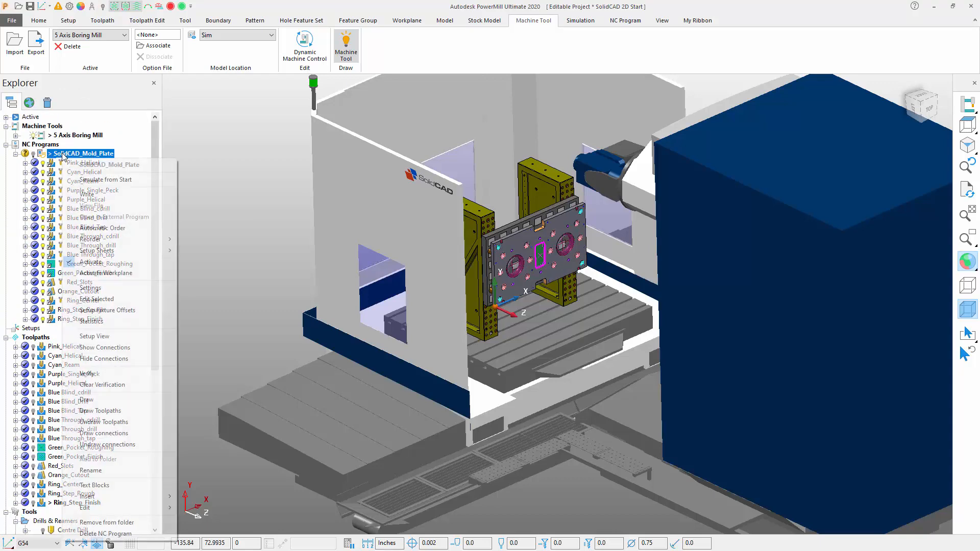
{"action": "left_click", "coordinate": [92, 184]}
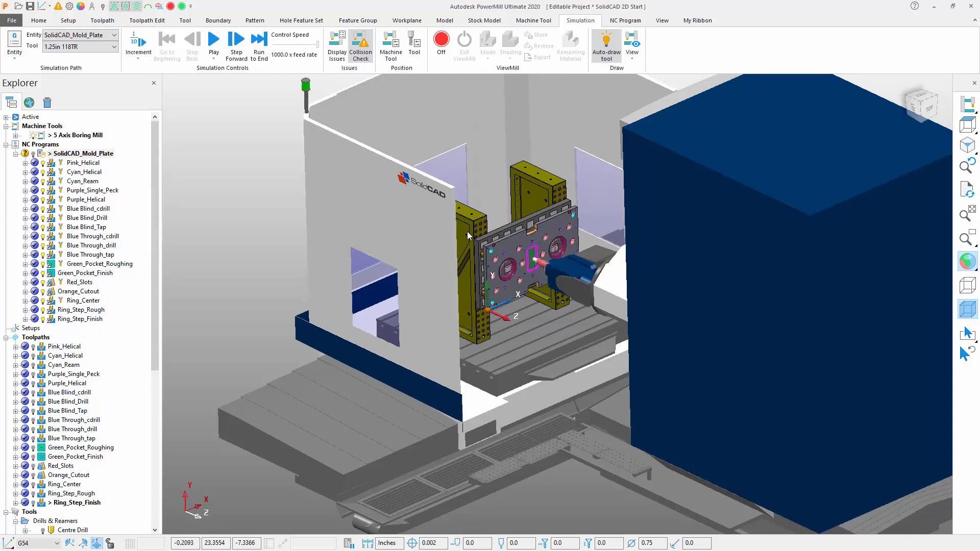
{"action": "left_click_drag", "start_coordinate": [409, 142], "coordinate": [664, 341]}
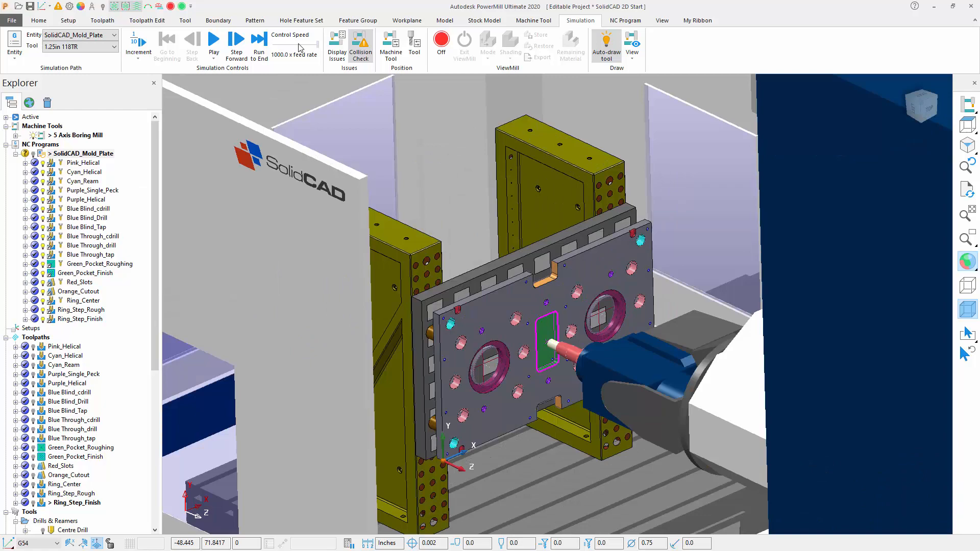
{"action": "left_click", "coordinate": [214, 43]}
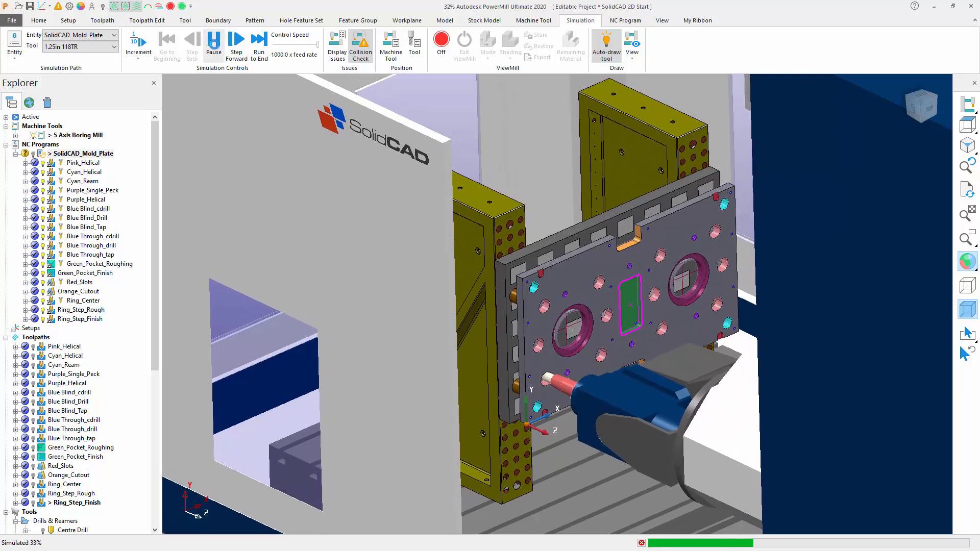
{"action": "left_click", "coordinate": [214, 41]}
{"action": "left_click", "coordinate": [167, 41]}
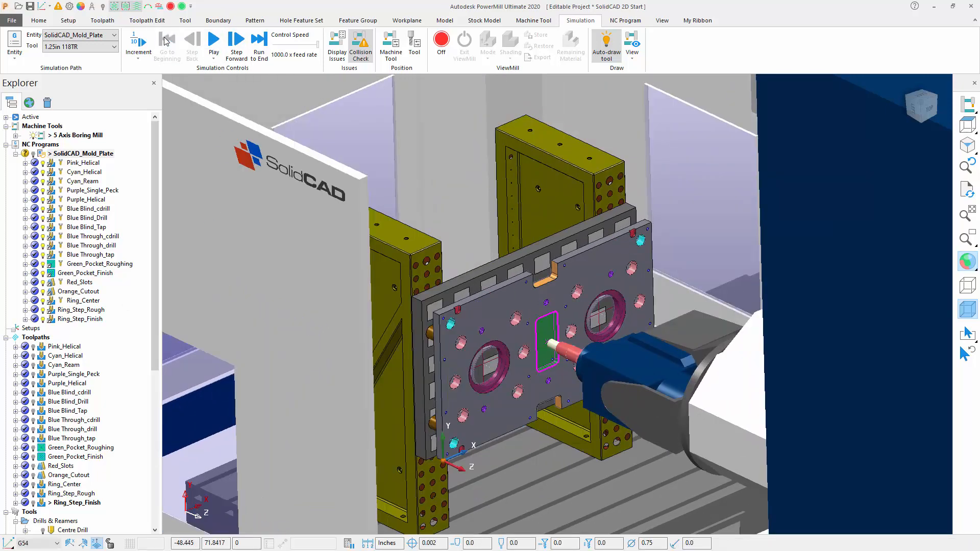
- In the NC program verification, assign the 5 Axis Boring Mill and model location Sim to SolidCAD_Mold_Plate and accept the settings
{"action": "left_click", "coordinate": [39, 21]}
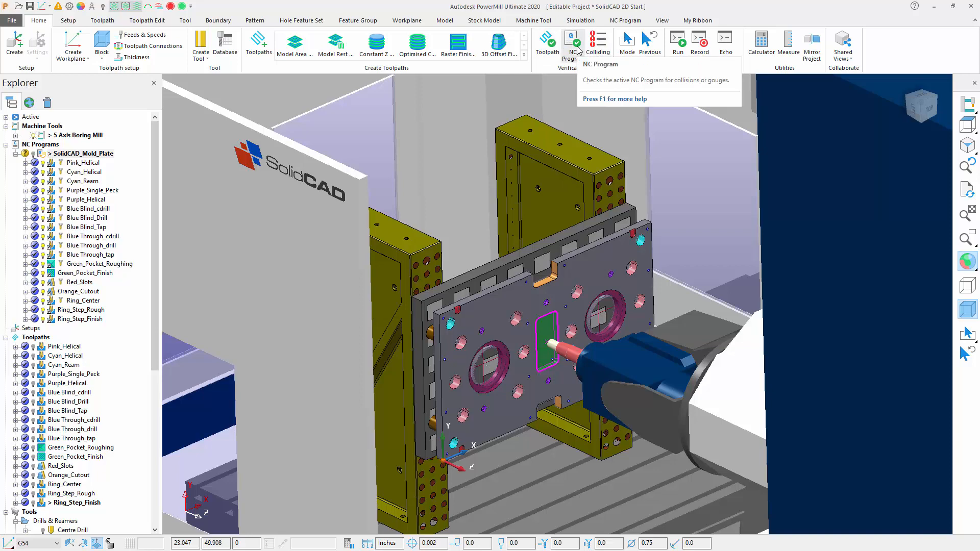
{"action": "left_click", "coordinate": [573, 46]}
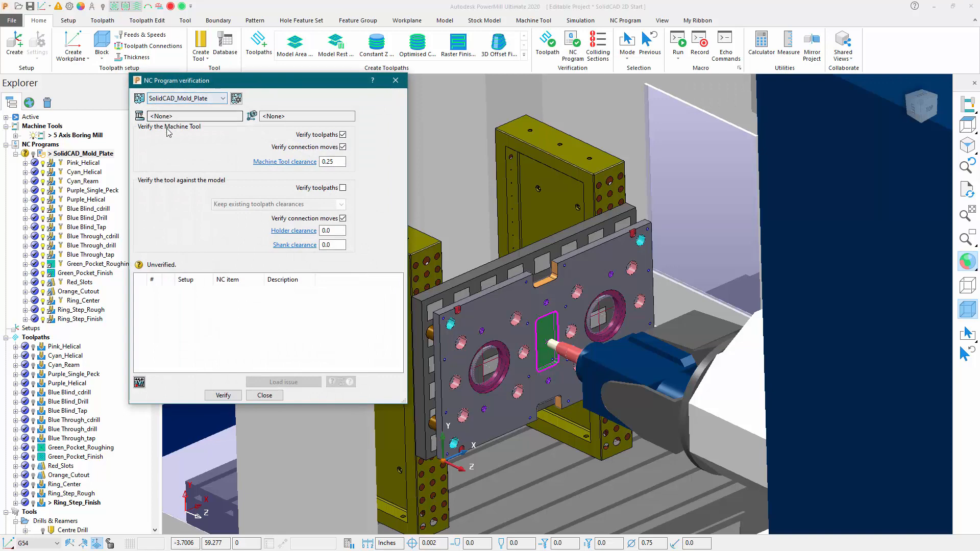
{"action": "left_click", "coordinate": [236, 99]}
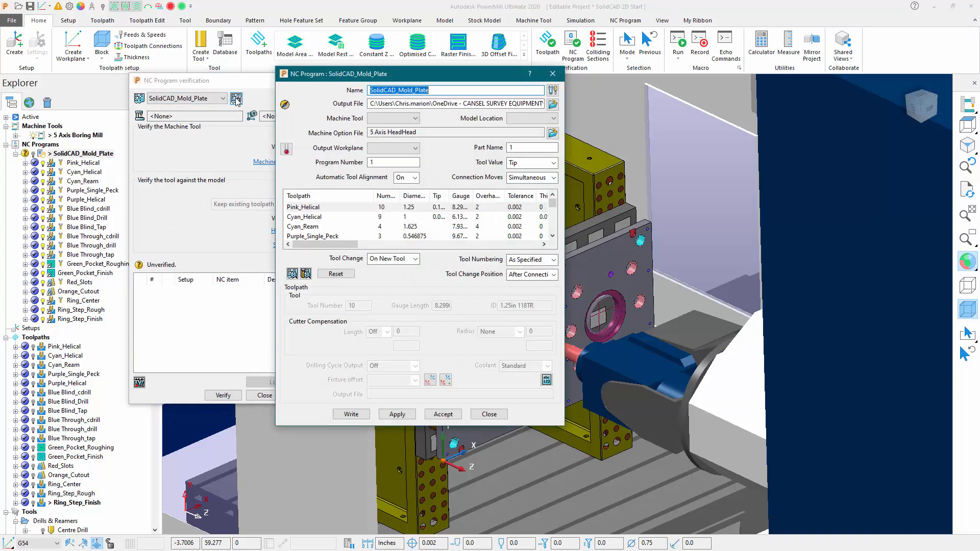
{"action": "left_click", "coordinate": [408, 118]}
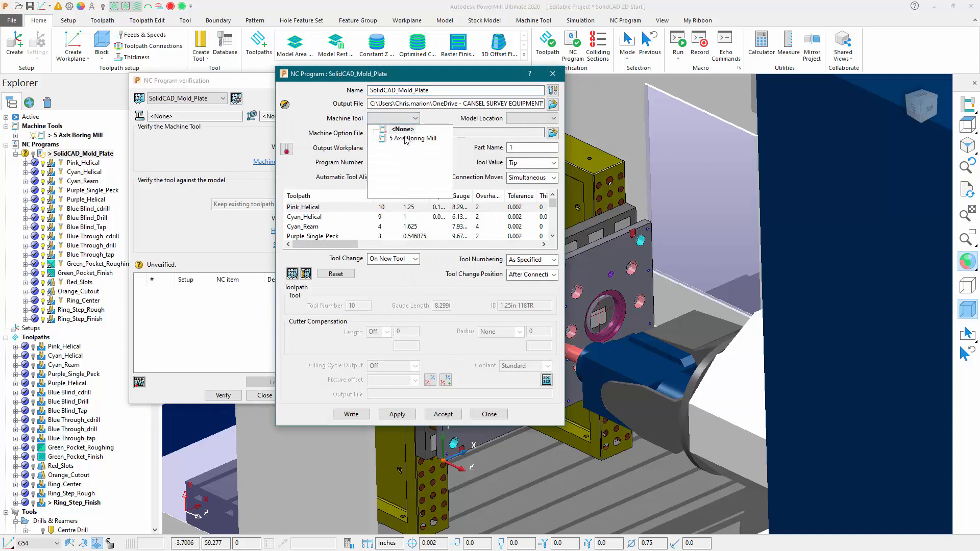
{"action": "left_click", "coordinate": [408, 138]}
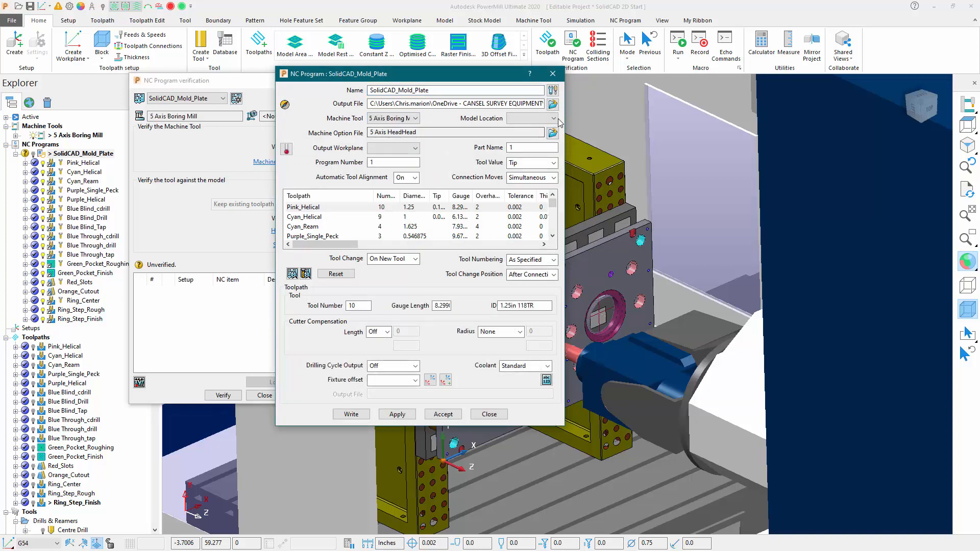
{"action": "left_click", "coordinate": [553, 118]}
{"action": "left_click", "coordinate": [539, 144]}
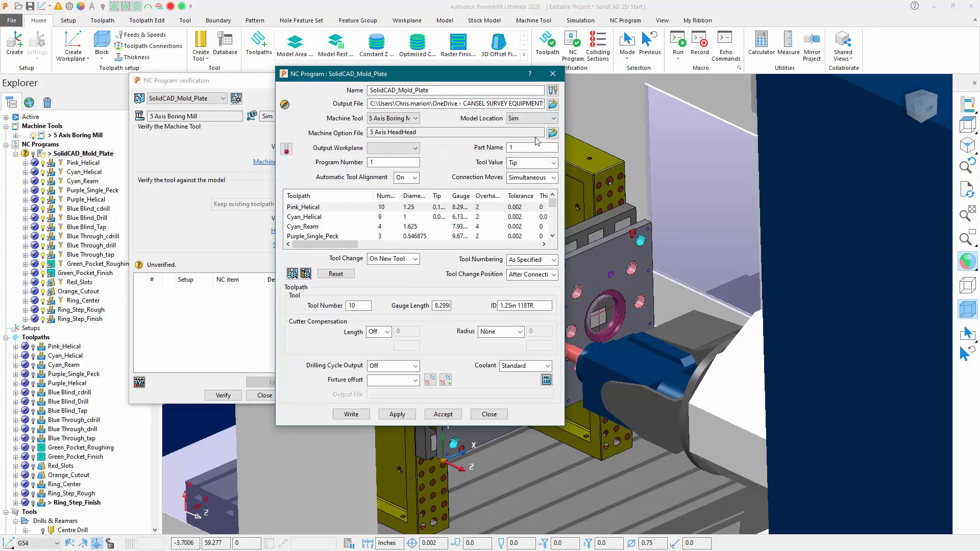
{"action": "left_click", "coordinate": [444, 413]}
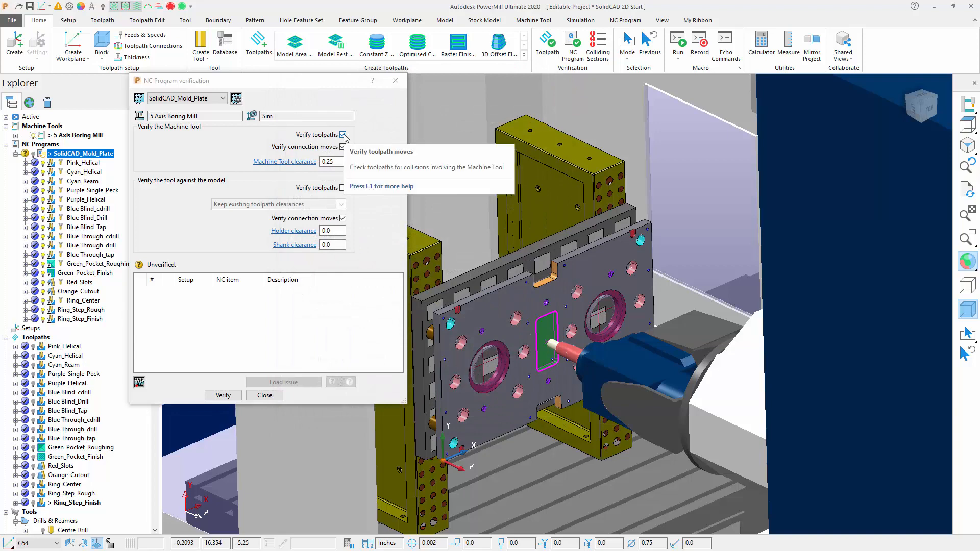
- Verify the SolidCAD_Mold_Plate NC program against the machine tool with a machine tool clearance of 0.25
{"action": "left_click", "coordinate": [289, 165]}
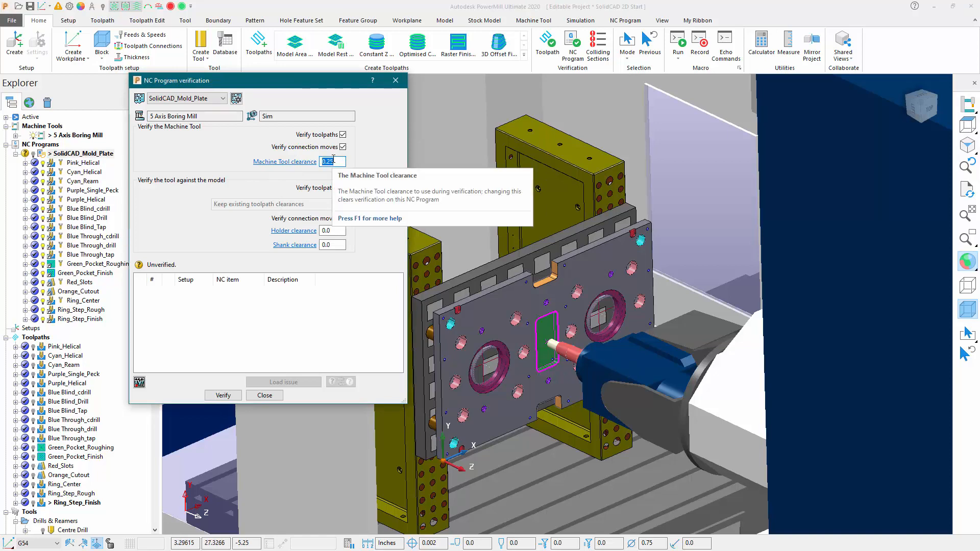
{"action": "left_click", "coordinate": [224, 396]}
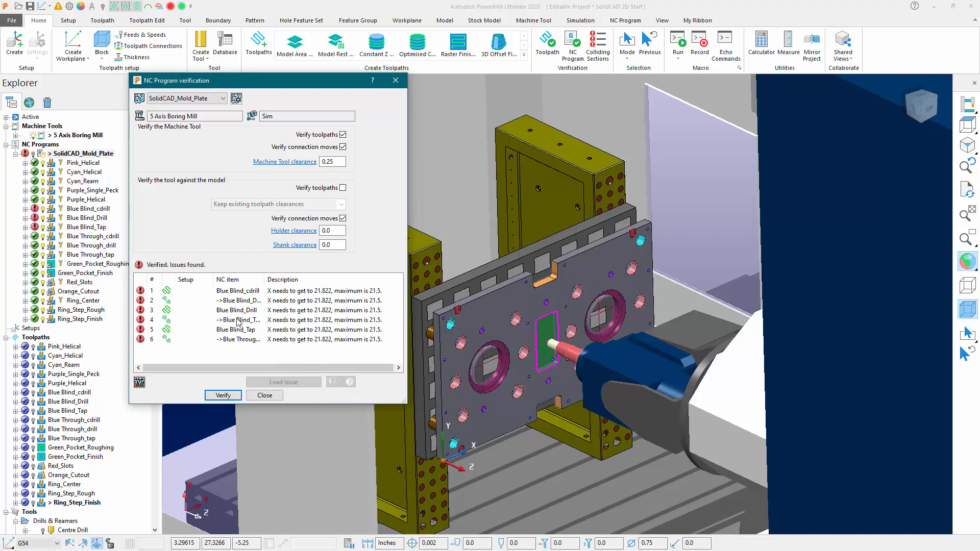
- Load the Blue Blind_cdrill issue from the verification results onto the machine and close the verification
{"action": "left_click", "coordinate": [240, 291]}
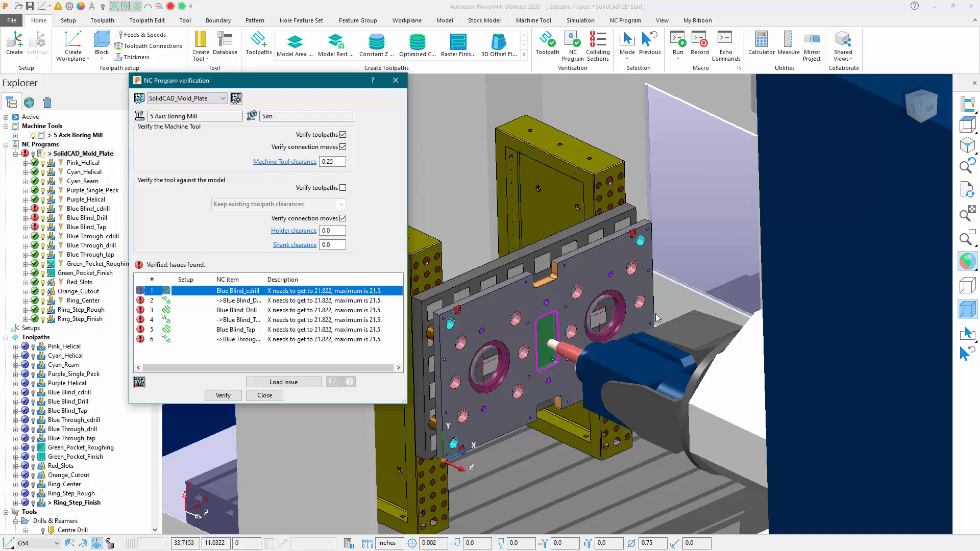
{"action": "middle_click_drag", "start_coordinate": [638, 316], "coordinate": [739, 310]}
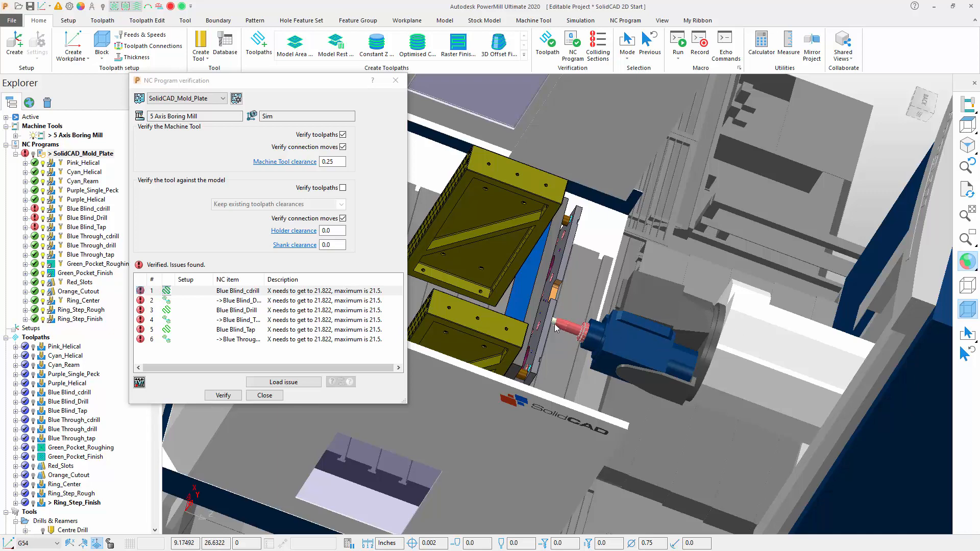
{"action": "middle_click_drag", "start_coordinate": [730, 377], "coordinate": [727, 360]}
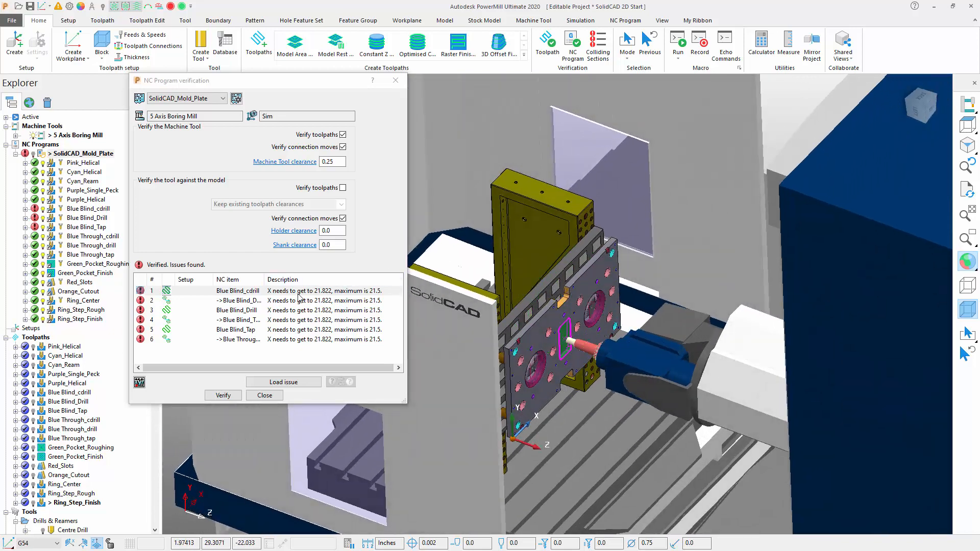
{"action": "left_click", "coordinate": [248, 291]}
{"action": "left_click", "coordinate": [285, 383]}
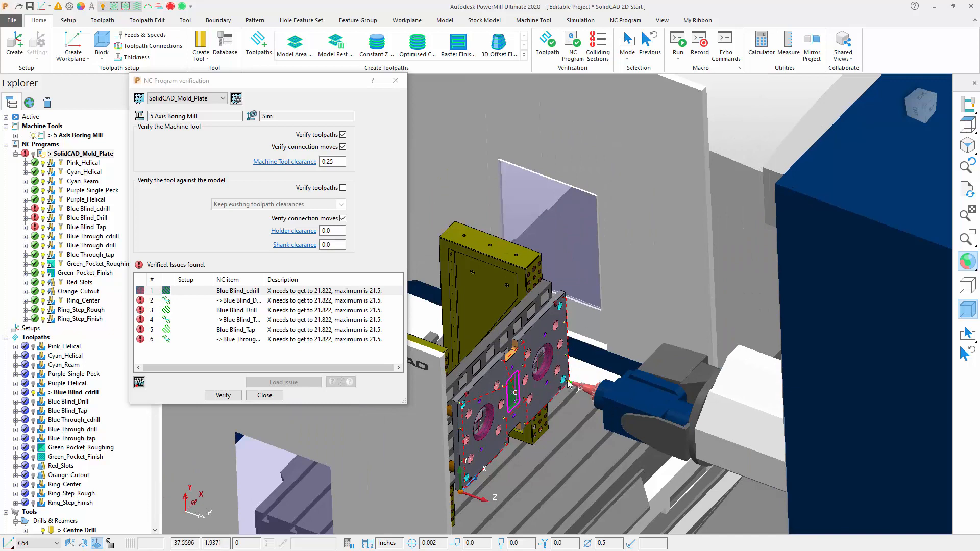
{"action": "left_click", "coordinate": [263, 397]}
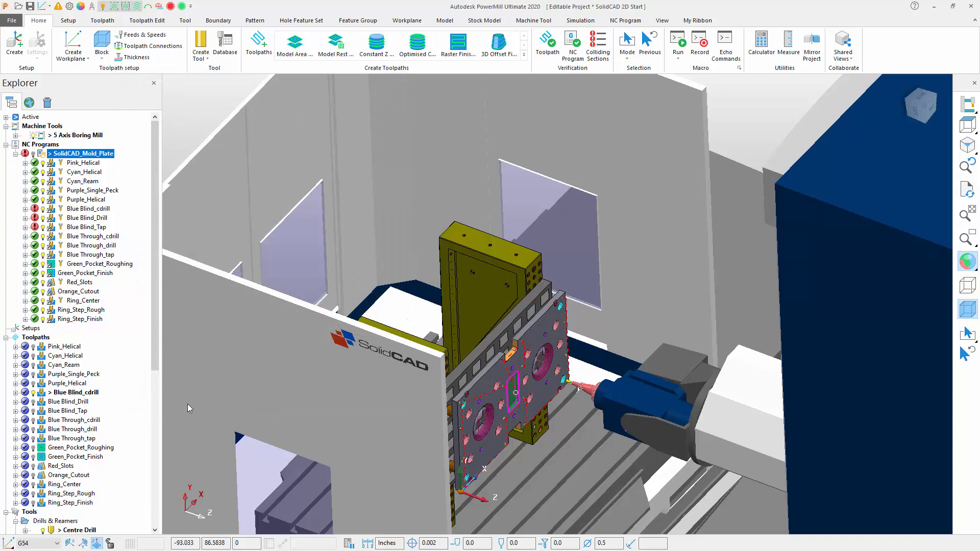
- Start Dynamic Machine Control on the Blue Blind_cdrill toolpath and rotate the machine head around the tool to a new orientation
{"action": "middle_click_drag", "start_coordinate": [389, 420], "coordinate": [296, 294], "text": "shift"}
{"action": "scroll", "coordinate": [393, 324], "scroll_direction": "down", "scroll_amount": 3}
{"action": "left_click", "coordinate": [146, 21]}
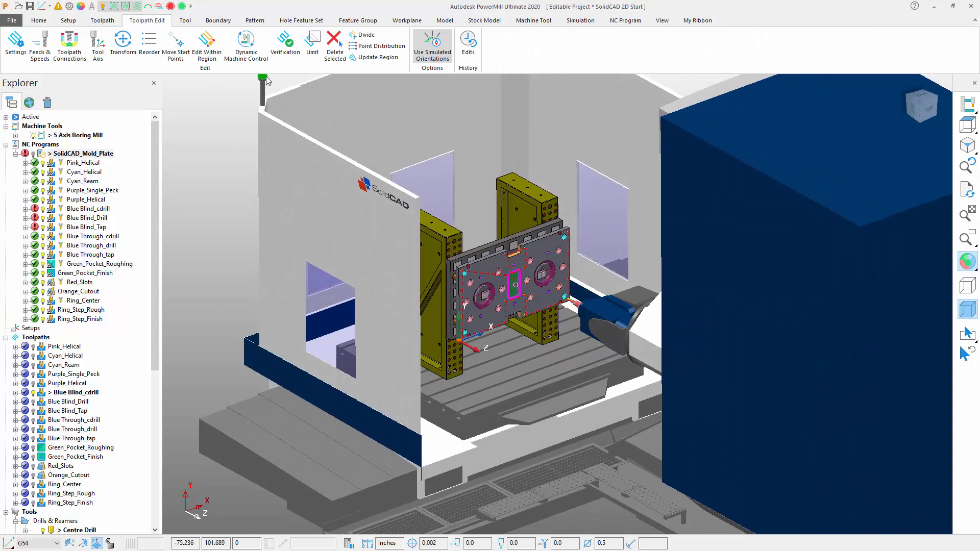
{"action": "left_click", "coordinate": [246, 52]}
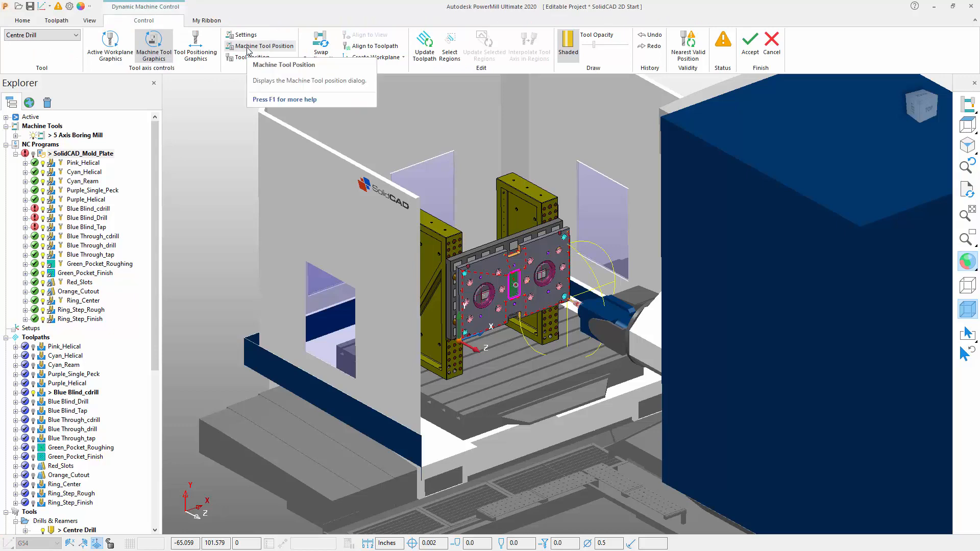
{"action": "scroll", "coordinate": [607, 306], "scroll_direction": "up", "scroll_amount": 3}
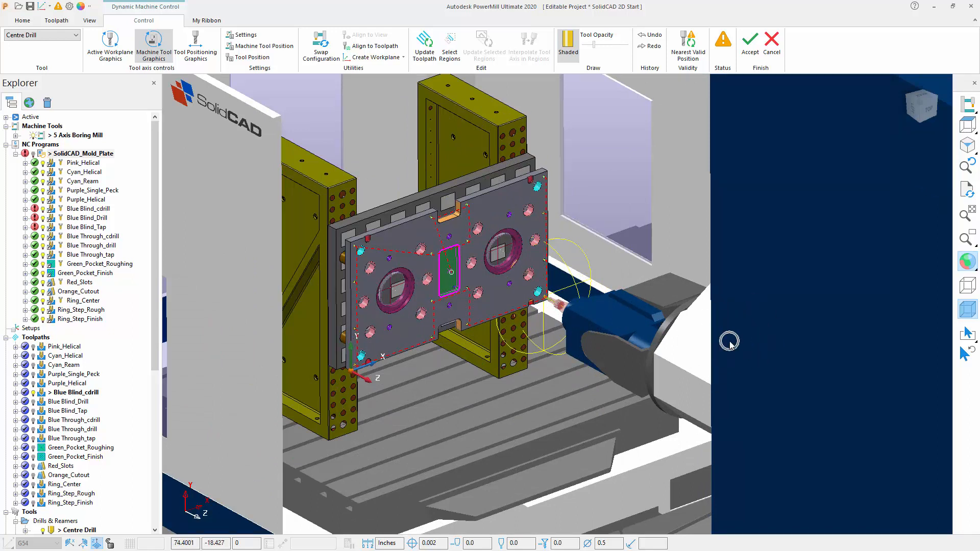
{"action": "left_click_drag", "start_coordinate": [567, 239], "coordinate": [504, 276]}
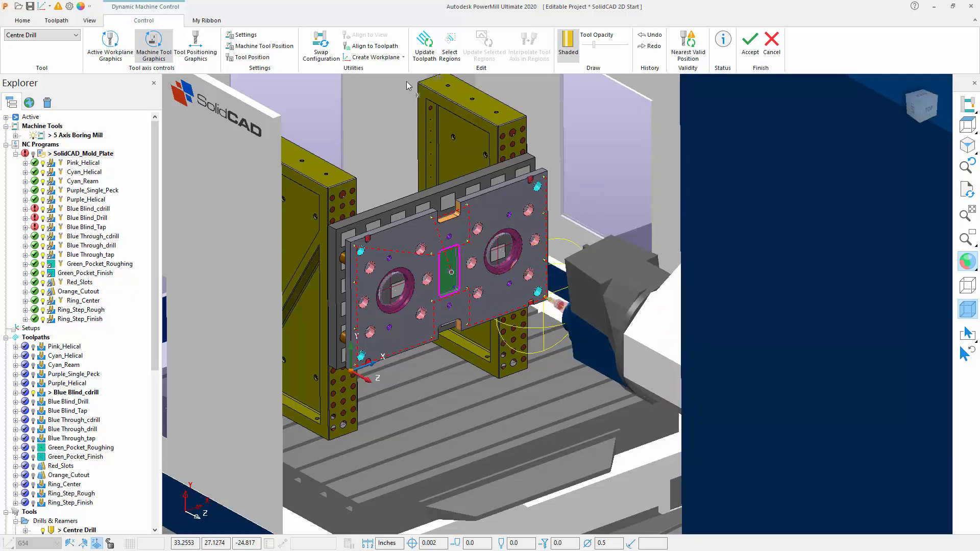
- Set the C axis to 90 for the Blue Blind_cdrill toolpath, update the toolpath with that orientation and accept the machine control changes
{"action": "left_click", "coordinate": [257, 56]}
{"action": "left_click", "coordinate": [258, 45]}
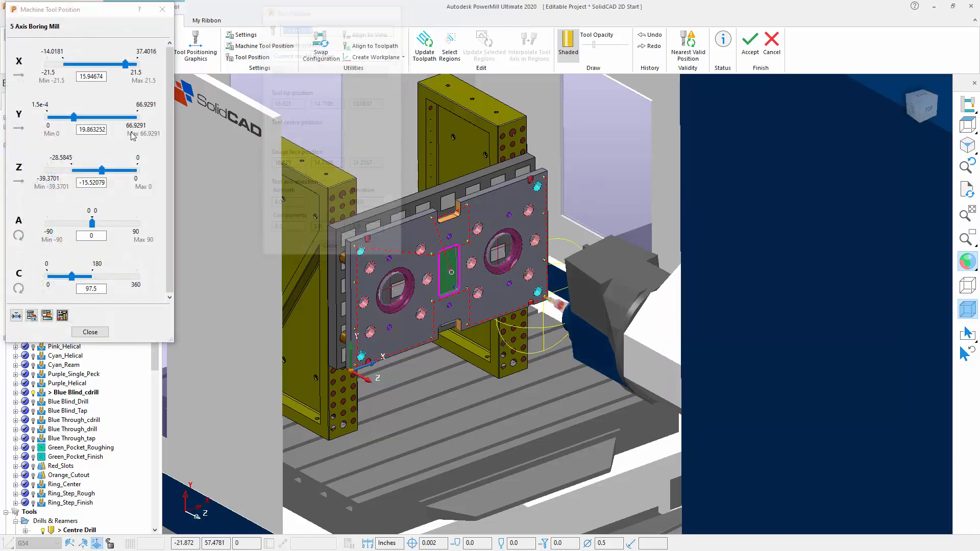
{"action": "left_click_drag", "start_coordinate": [101, 289], "coordinate": [16, 279]}
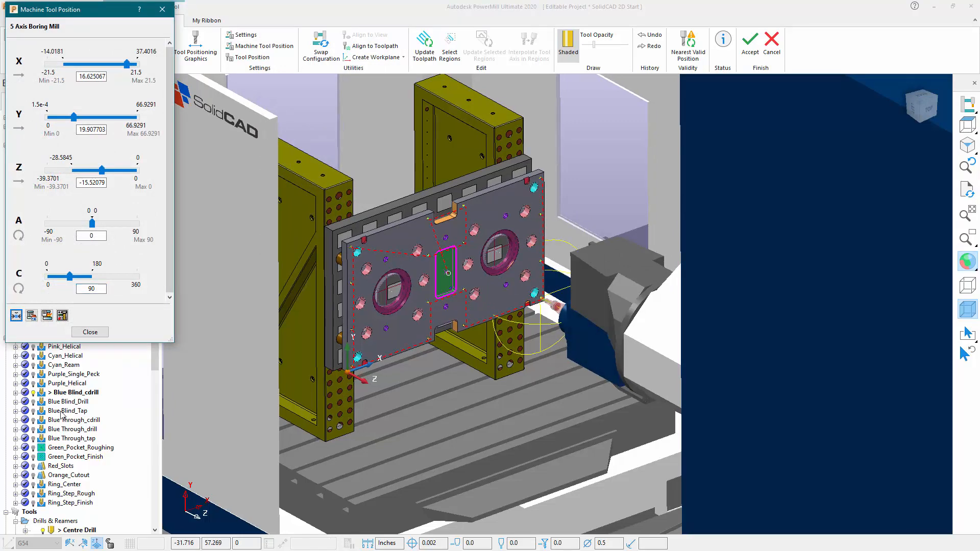
{"action": "left_click", "coordinate": [91, 331]}
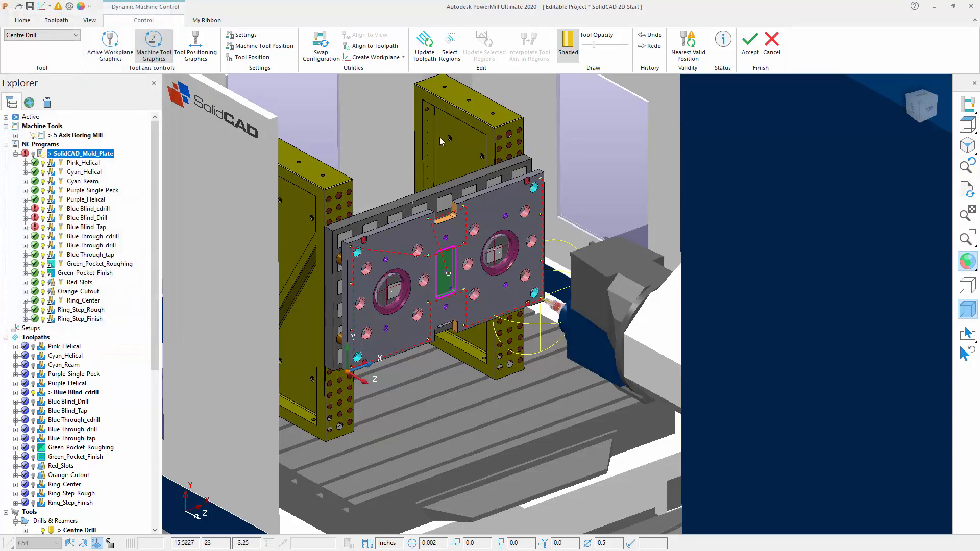
{"action": "left_click", "coordinate": [425, 46]}
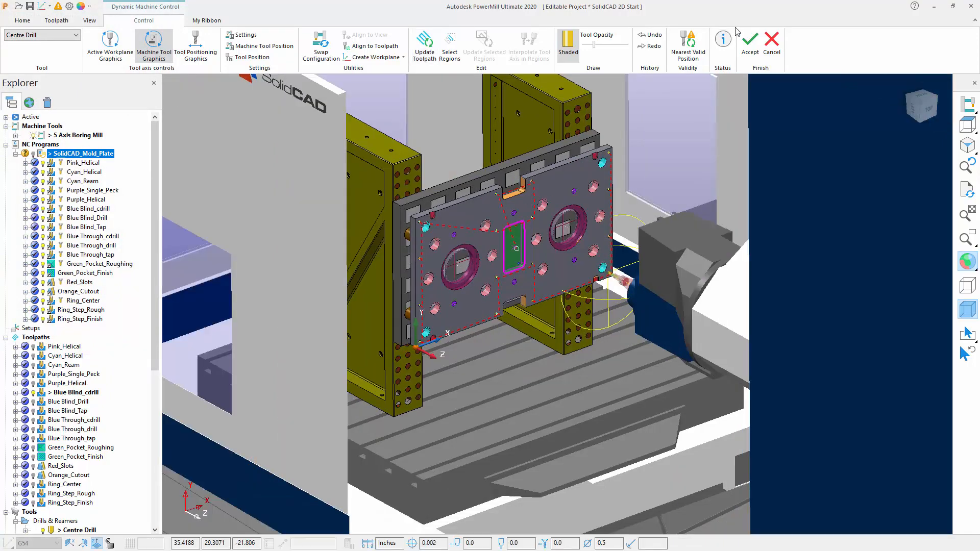
{"action": "left_click", "coordinate": [749, 45]}
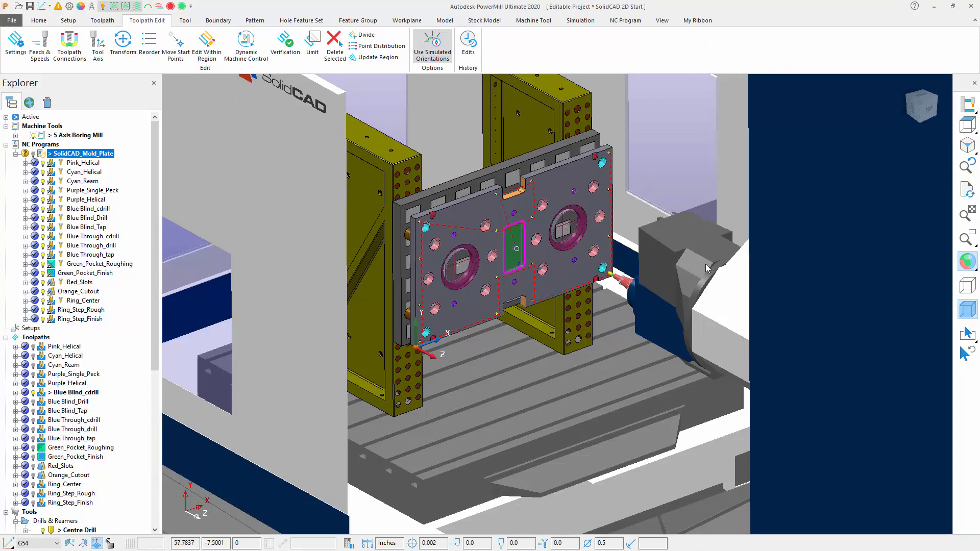
- Activate the Blue Blind_Drill toolpath, simulate it from the start and open it in Dynamic Machine Control
{"action": "right_click", "coordinate": [82, 403]}
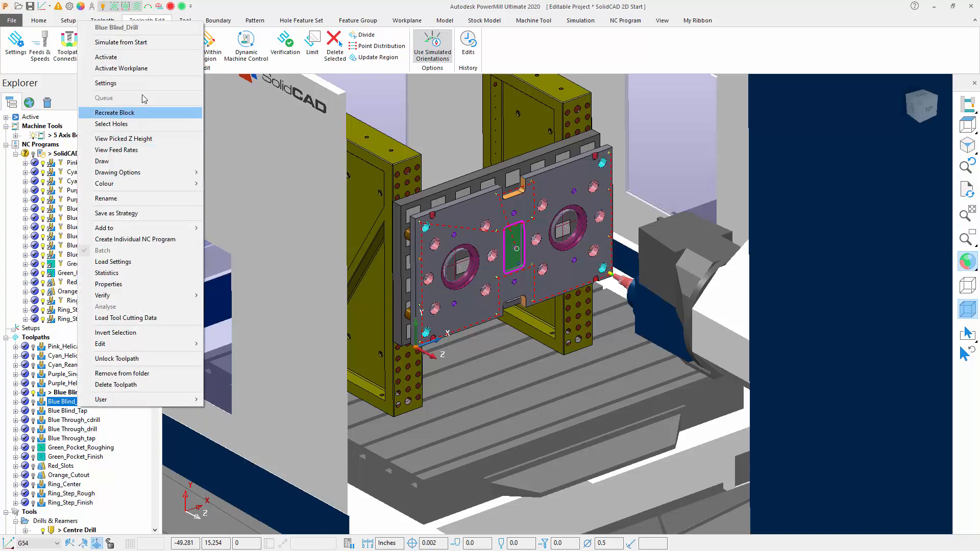
{"action": "left_click", "coordinate": [129, 56]}
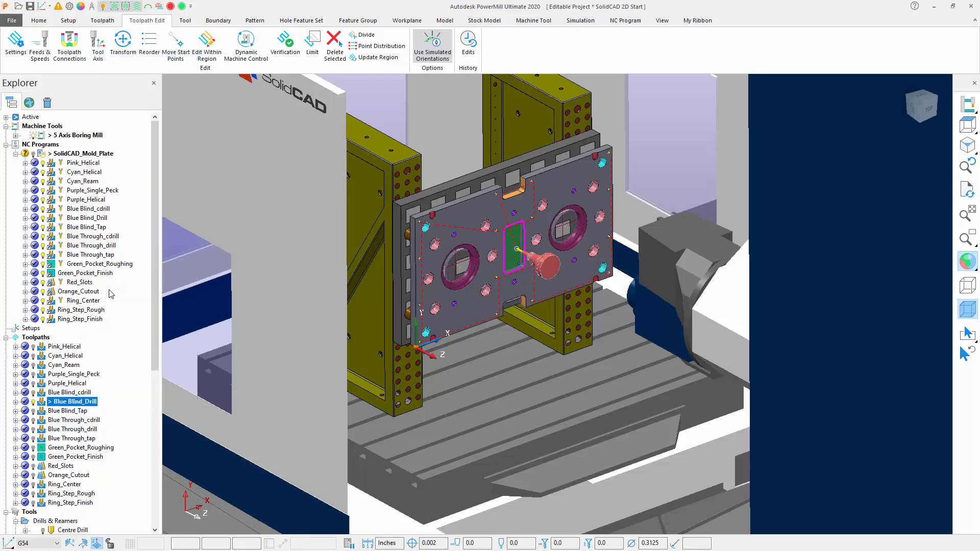
{"action": "right_click", "coordinate": [76, 406]}
{"action": "left_click", "coordinate": [113, 47]}
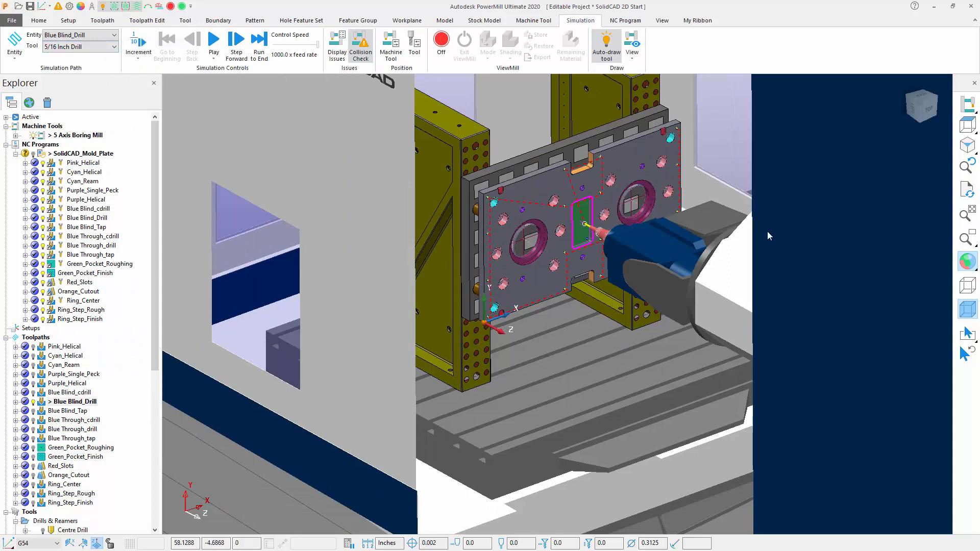
{"action": "left_click", "coordinate": [154, 22]}
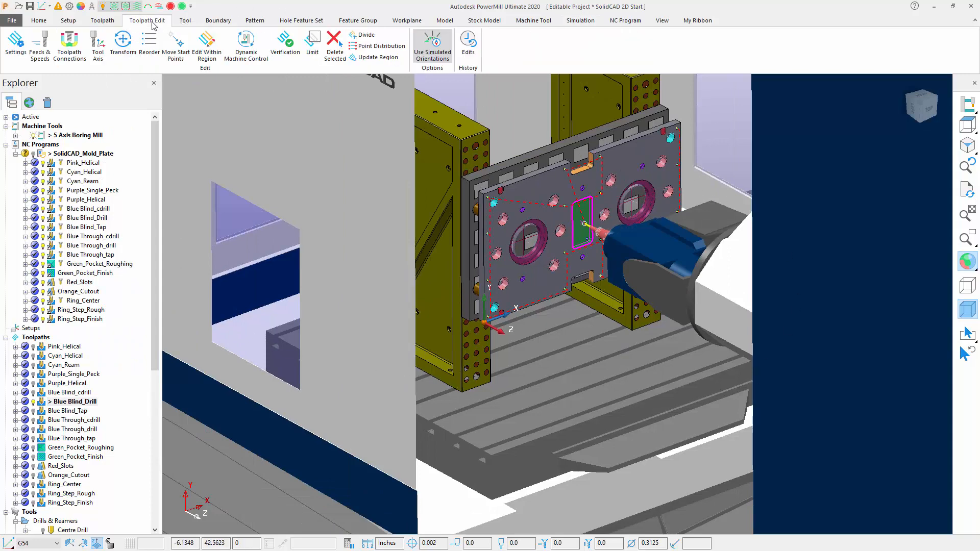
{"action": "left_click", "coordinate": [246, 45]}
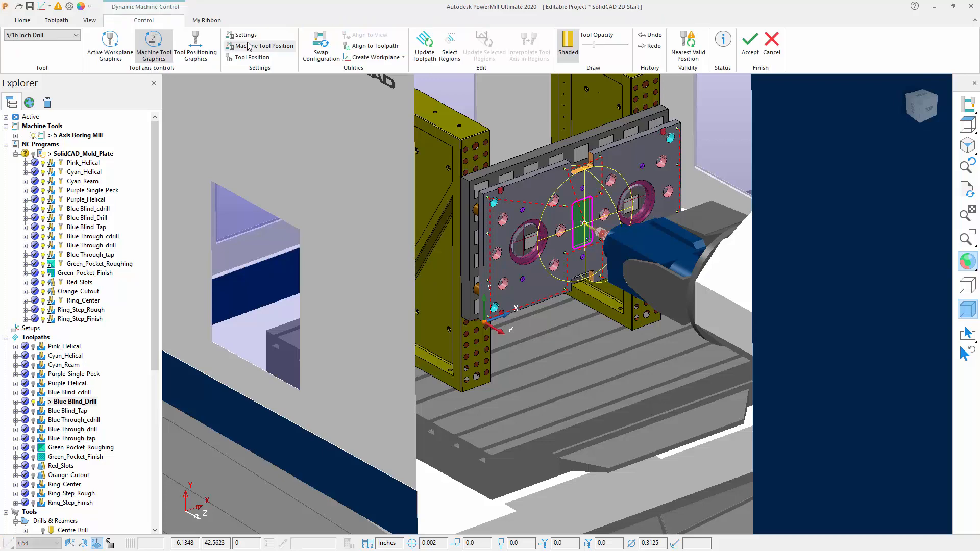
- Set the machine tool's C axis to 90 for Blue Blind_Drill, update the toolpath and accept the changes
{"action": "left_click", "coordinate": [262, 46]}
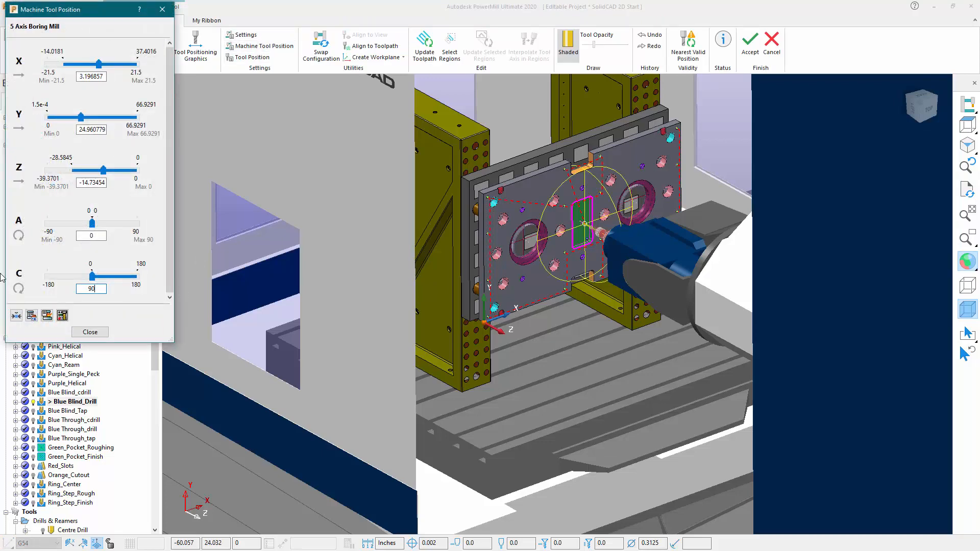
{"action": "key", "text": "Tab"}
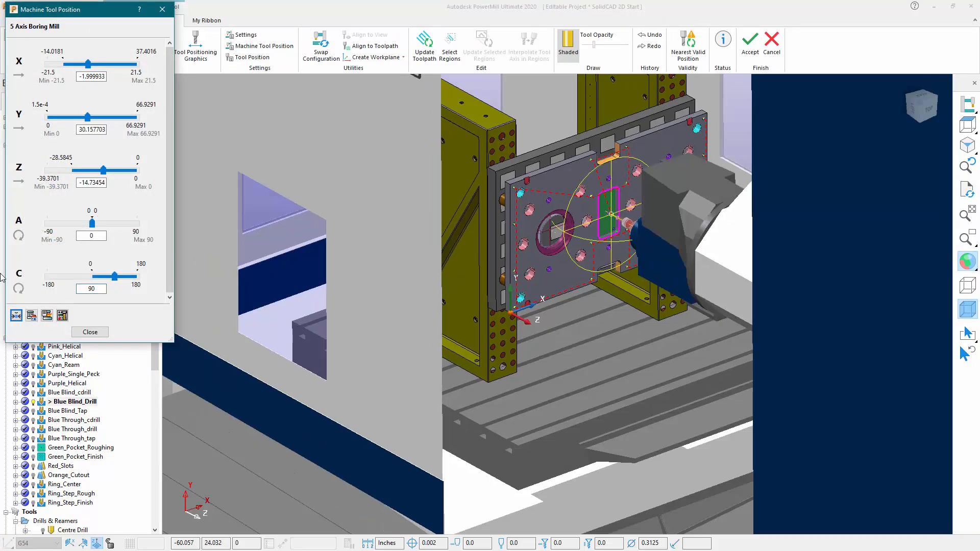
{"action": "left_click", "coordinate": [91, 332]}
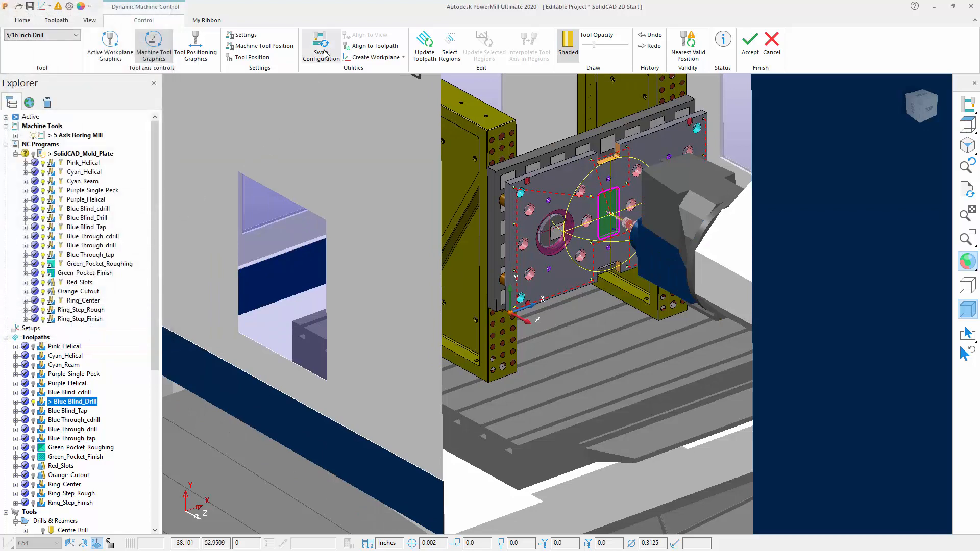
{"action": "left_click", "coordinate": [425, 45]}
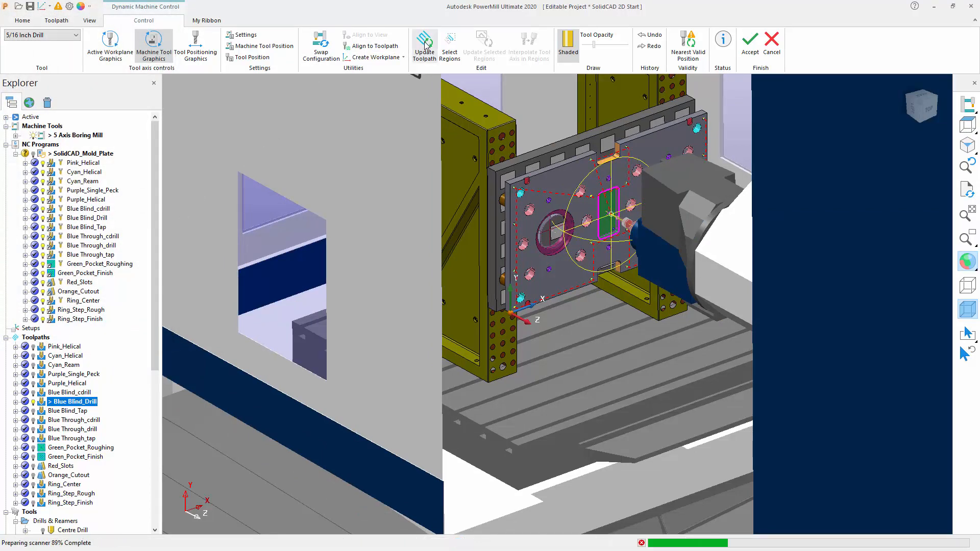
{"action": "left_click", "coordinate": [749, 46]}
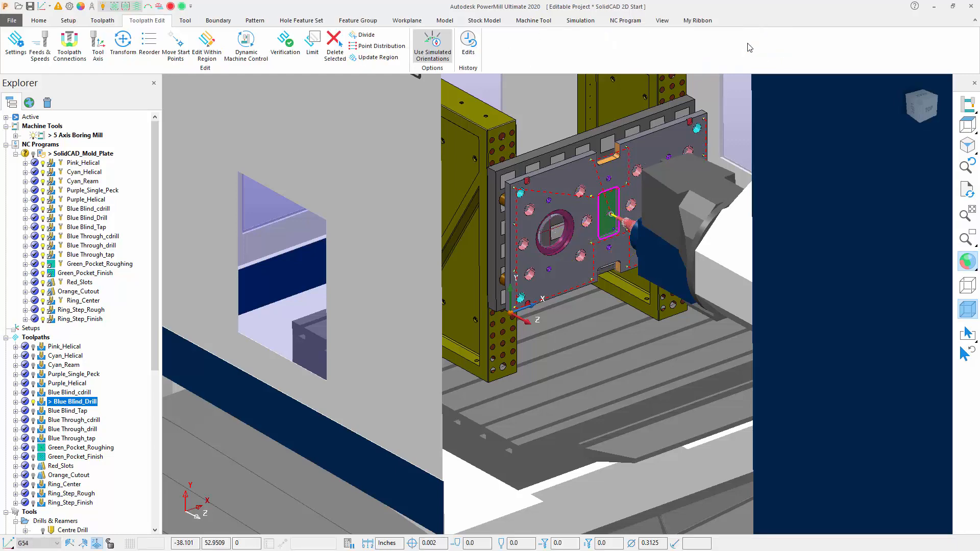
- Activate the Blue Blind_Tap toolpath, simulate it from the start and open it in Dynamic Machine Control
{"action": "right_click", "coordinate": [62, 411]}
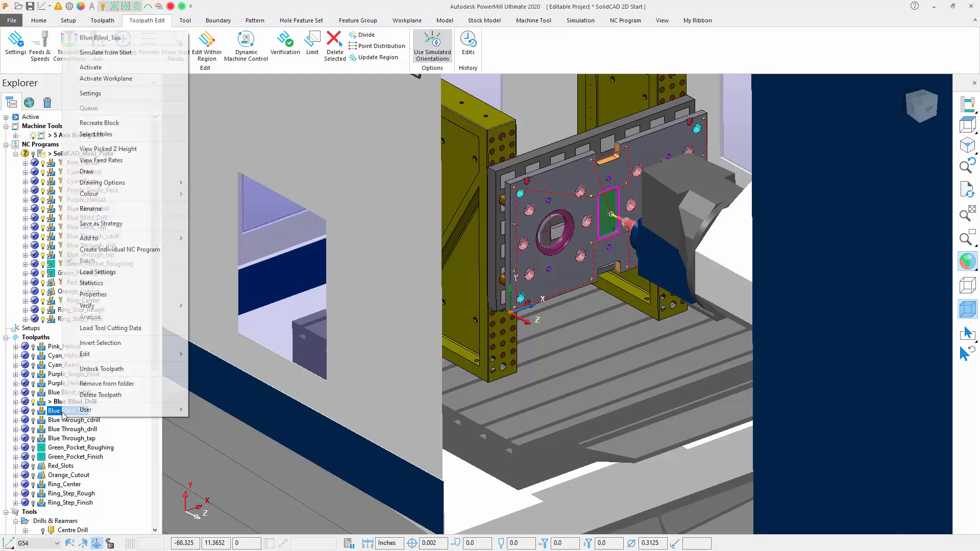
{"action": "left_click", "coordinate": [97, 68]}
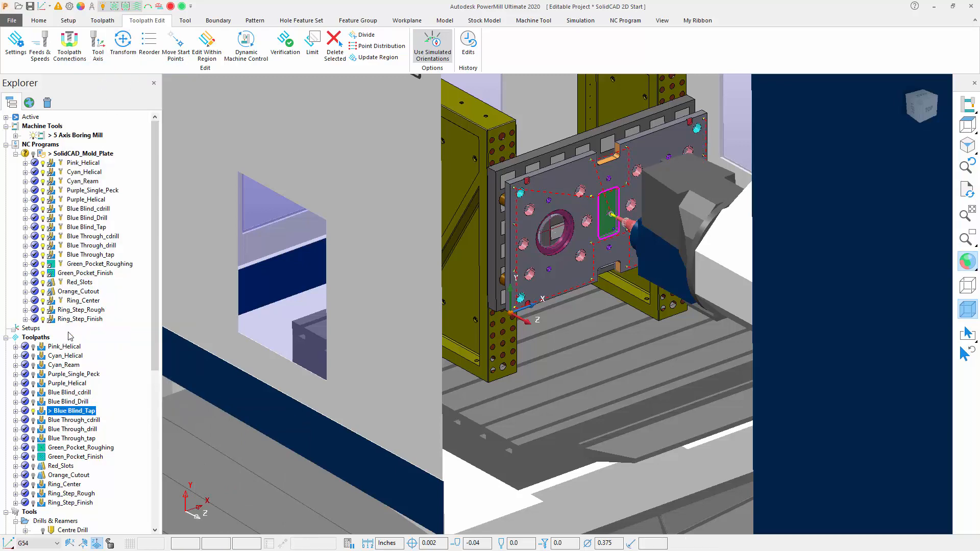
{"action": "right_click", "coordinate": [78, 412]}
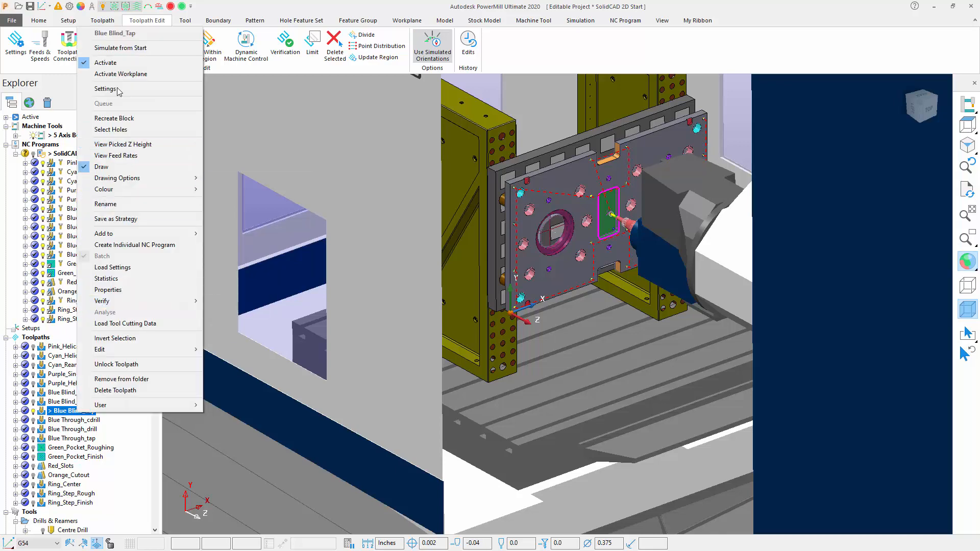
{"action": "left_click", "coordinate": [125, 45]}
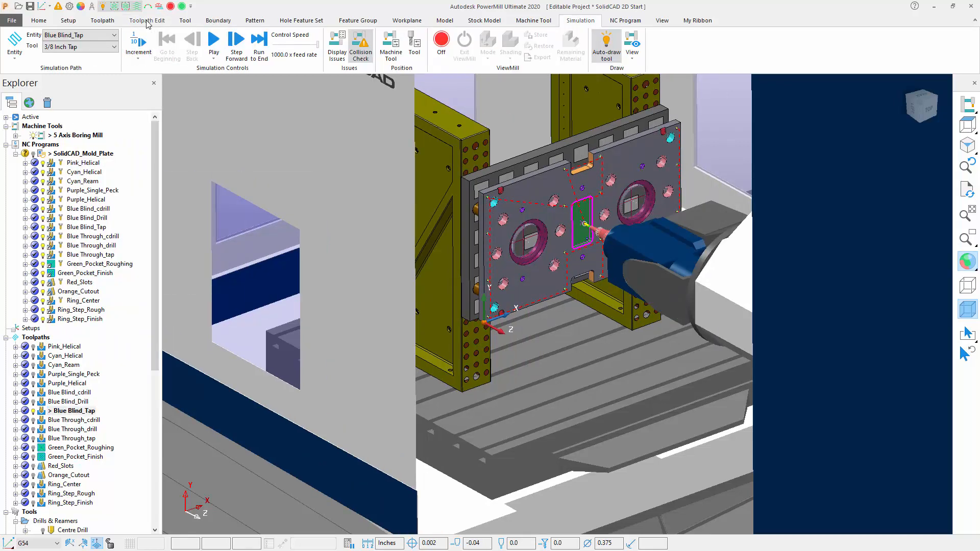
{"action": "left_click", "coordinate": [148, 20]}
{"action": "left_click", "coordinate": [241, 51]}
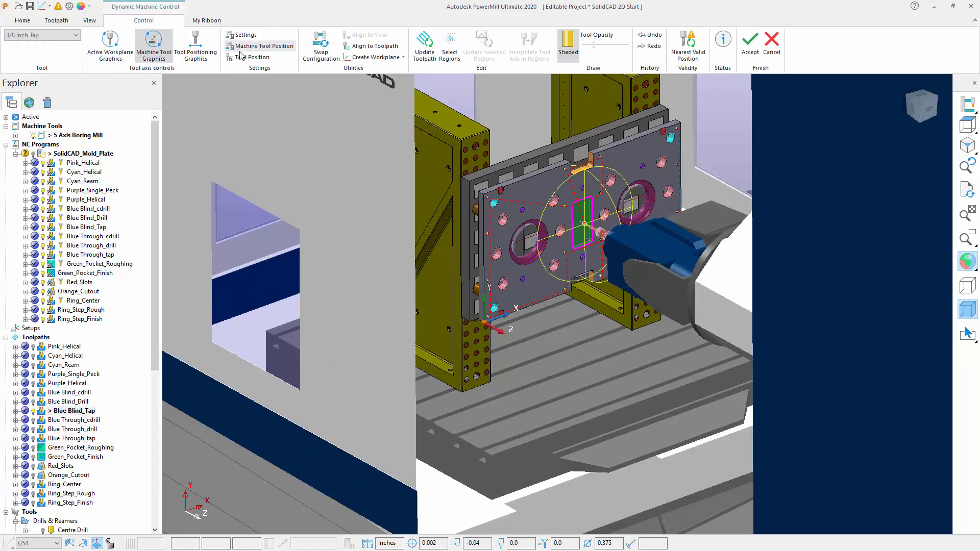
- Set the machine tool's C axis to 90 for Blue Blind_Tap, update the toolpath and accept the changes
{"action": "left_click", "coordinate": [241, 47]}
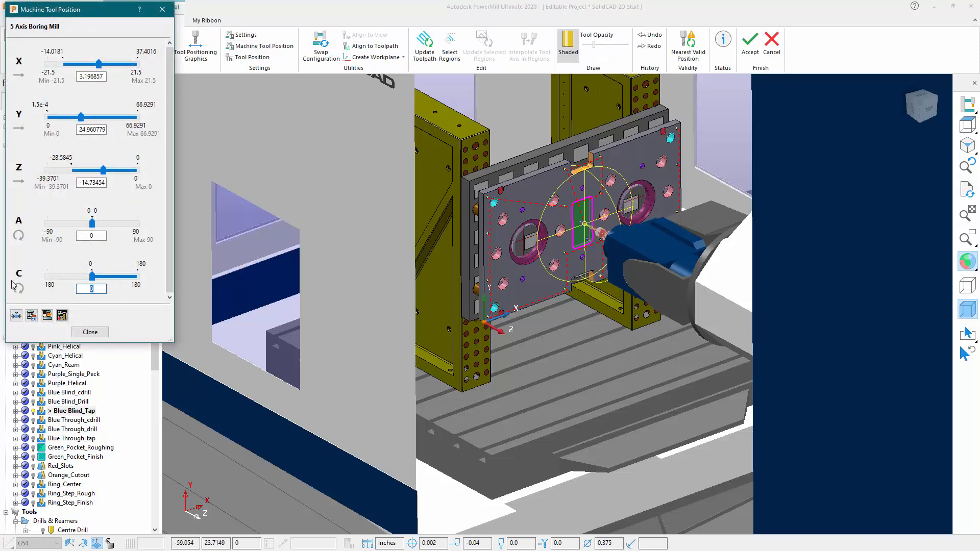
{"action": "type", "text": "90"}
{"action": "key", "text": "Return"}
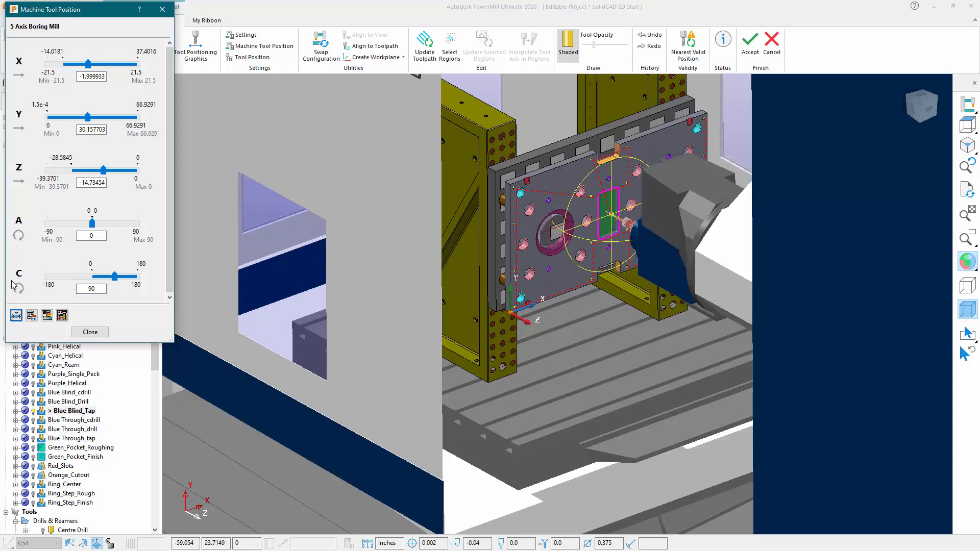
{"action": "left_click", "coordinate": [90, 333]}
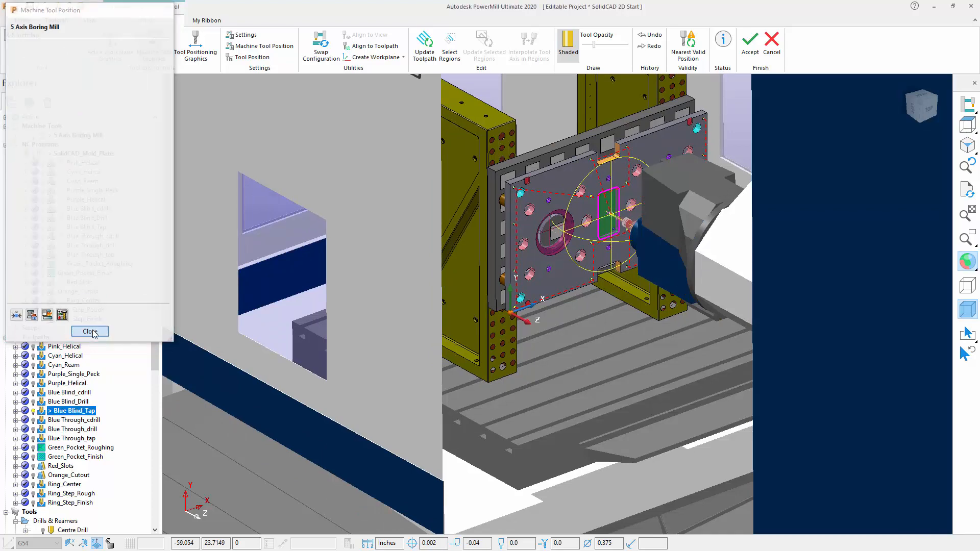
{"action": "left_click", "coordinate": [427, 49]}
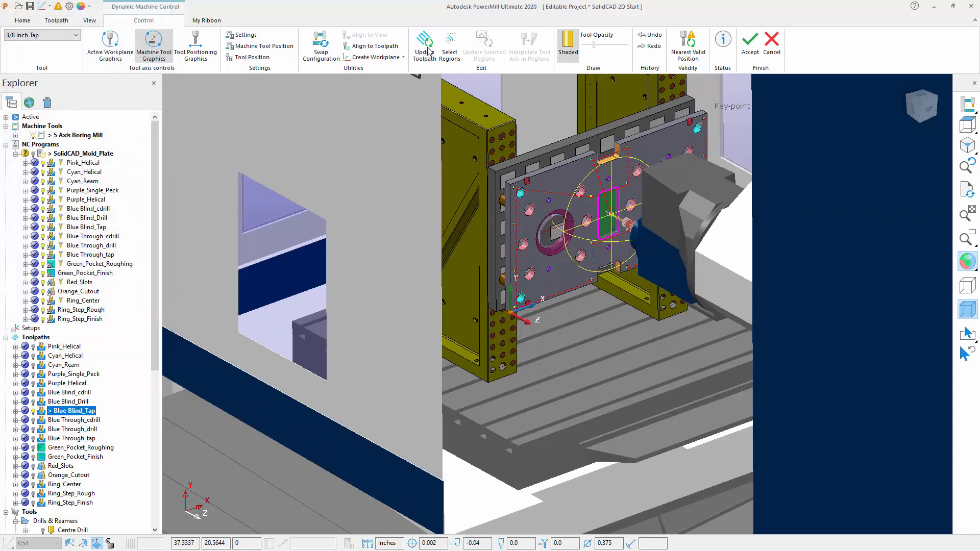
{"action": "left_click", "coordinate": [751, 43]}
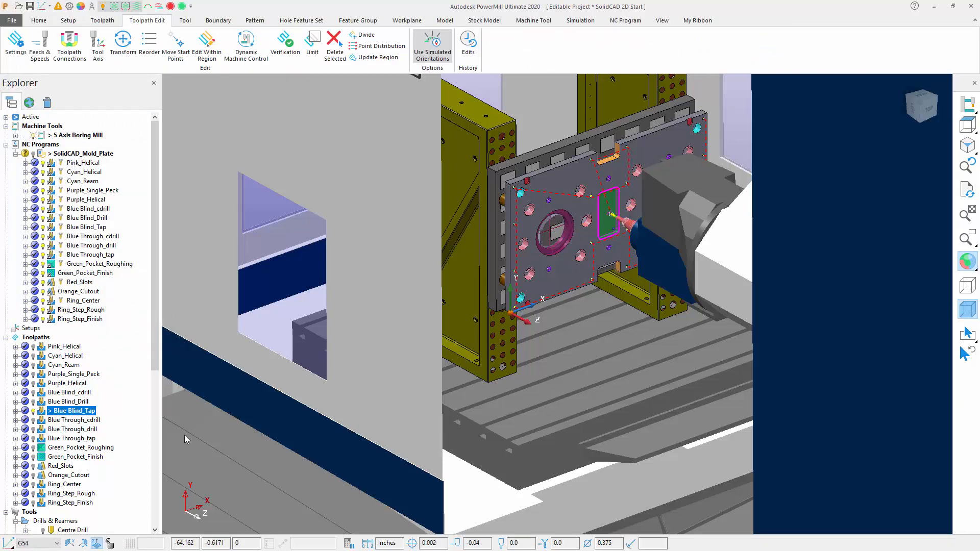
- Verify the SolidCAD_Mold_Plate NC program again on the 5 Axis Boring Mill and close the verification
{"action": "left_click", "coordinate": [40, 21]}
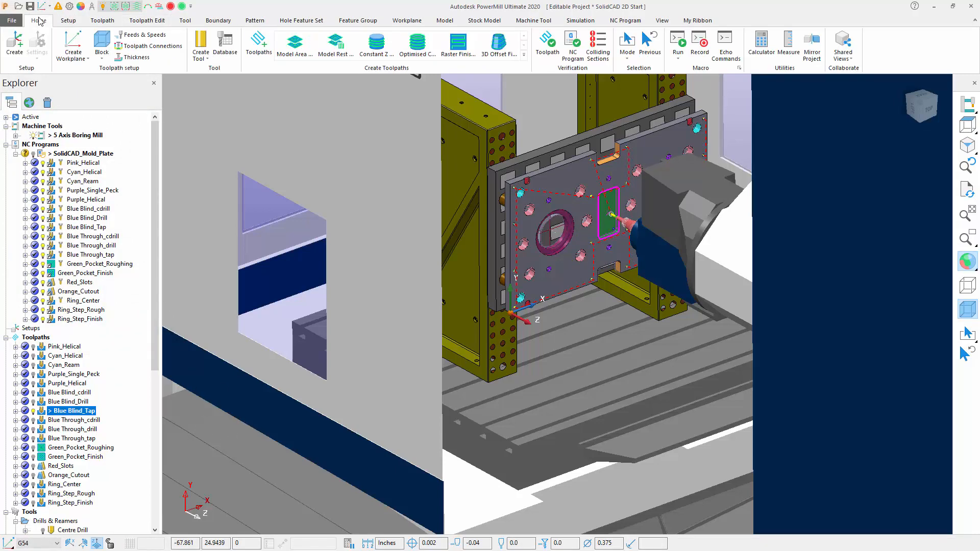
{"action": "left_click", "coordinate": [573, 45]}
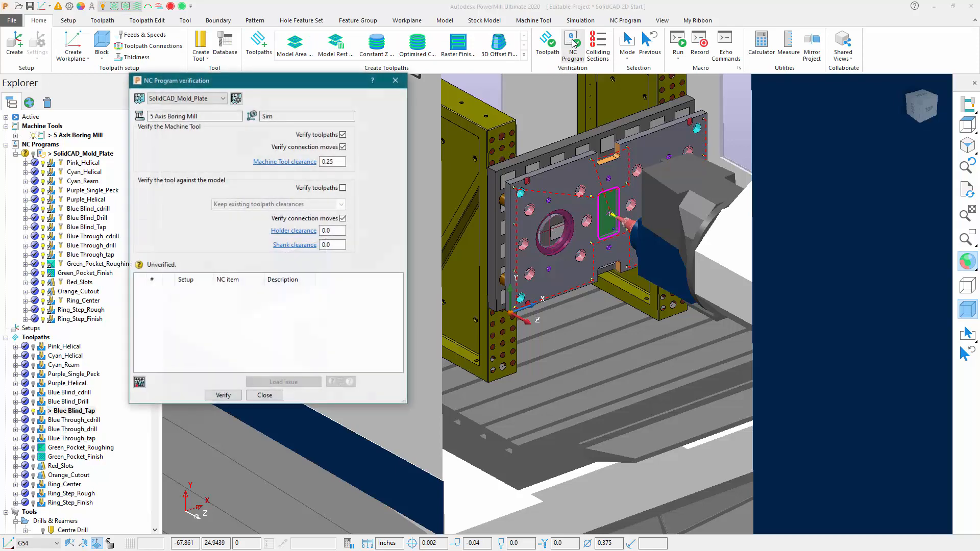
{"action": "left_click", "coordinate": [221, 395]}
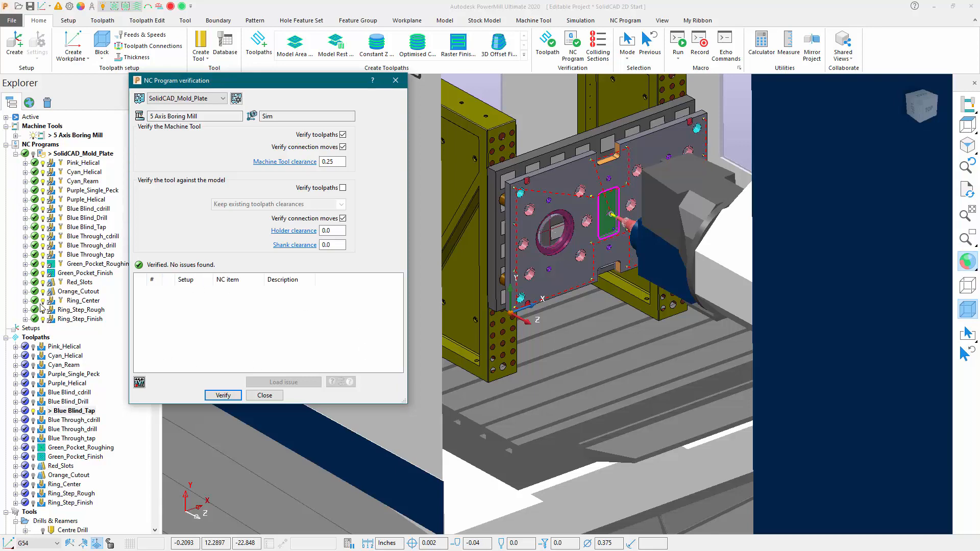
{"action": "left_click", "coordinate": [257, 396]}
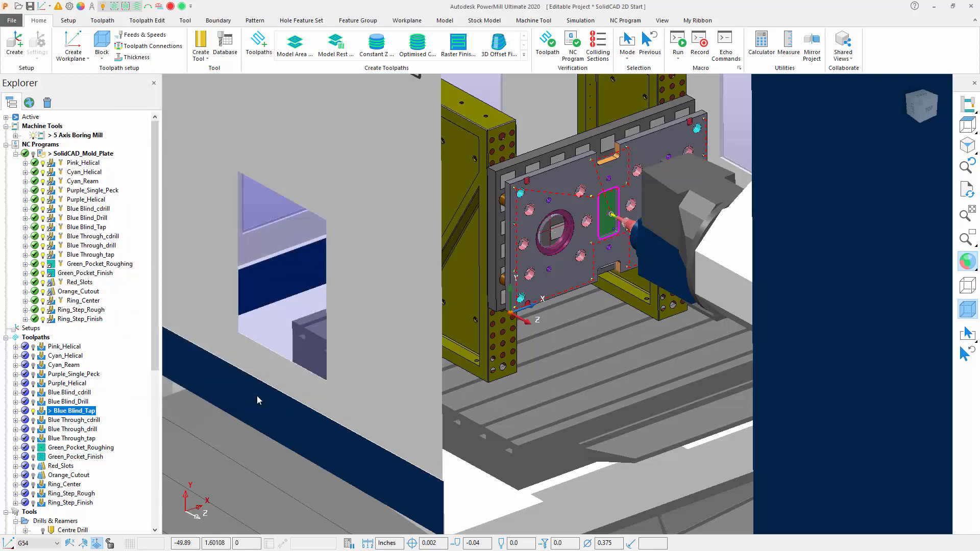
- Write the SolidCAD_Mold_Plate NC program, overwriting the existing SolidCAD_Mold_Plate.tap file, and close the postprocessing information
{"action": "right_click", "coordinate": [70, 157]}
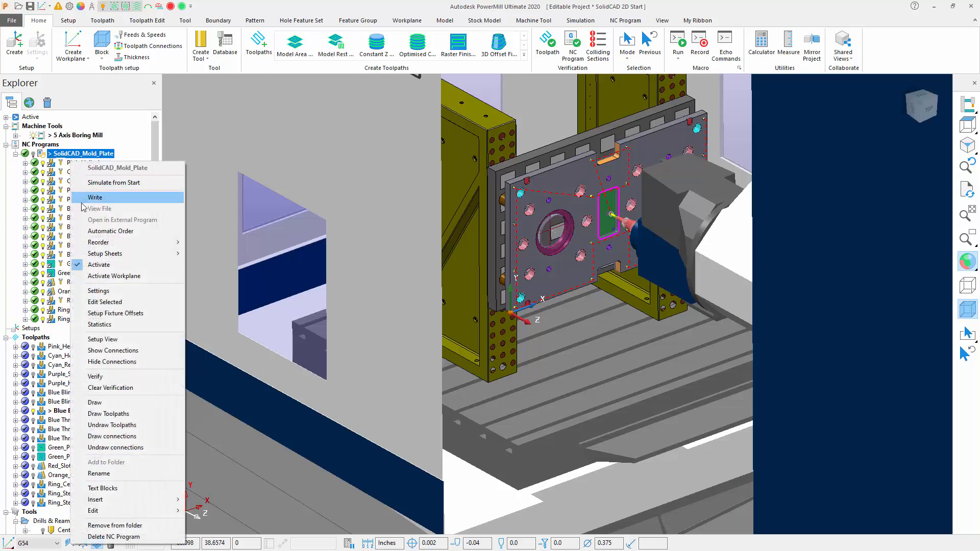
{"action": "left_click", "coordinate": [95, 198]}
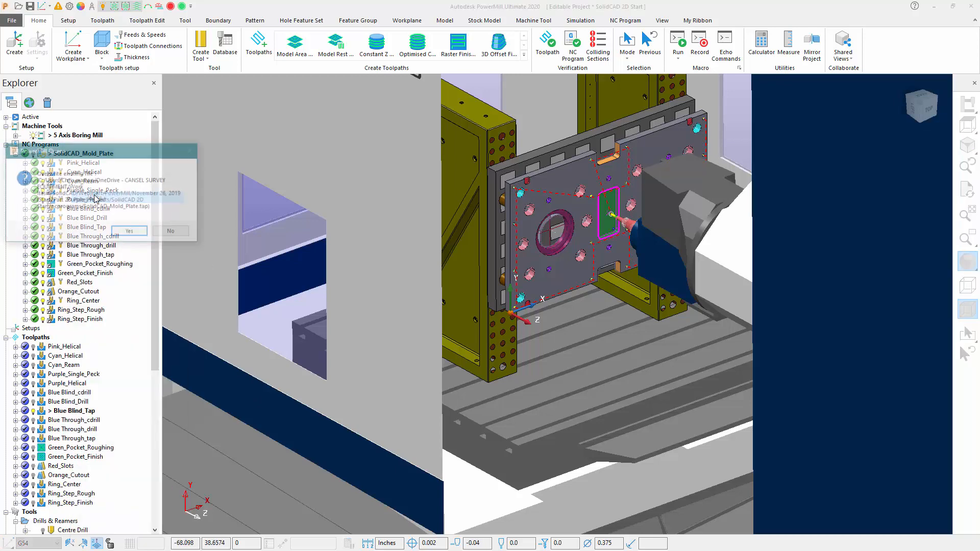
{"action": "left_click", "coordinate": [130, 232]}
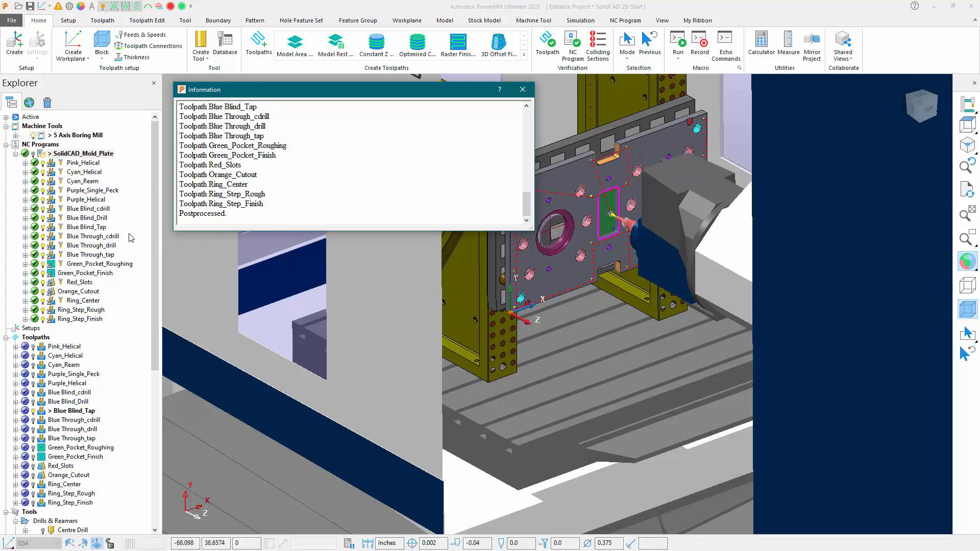
{"action": "left_click", "coordinate": [524, 91]}
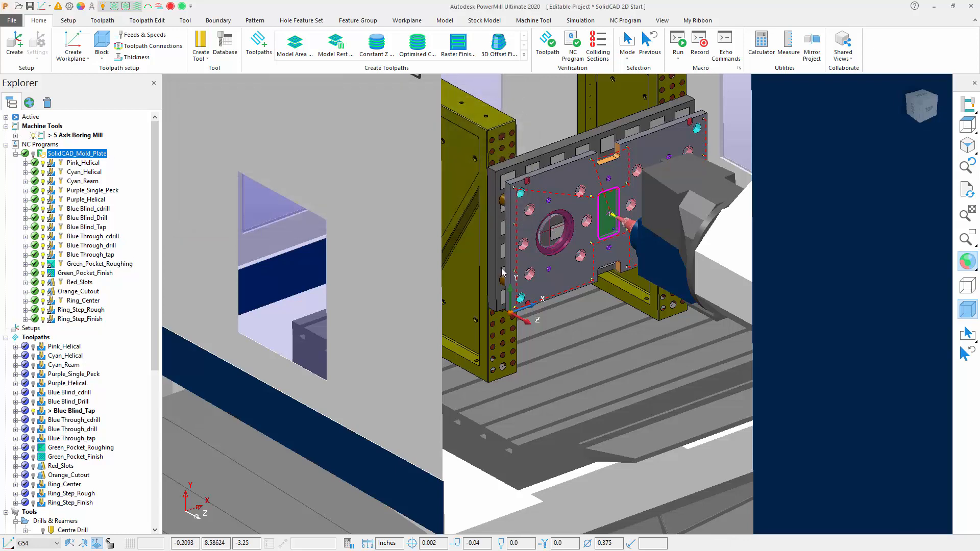
{"action": "scroll", "coordinate": [507, 276], "scroll_direction": "down", "scroll_amount": 4}
{"action": "middle_click_drag", "start_coordinate": [508, 277], "coordinate": [457, 334], "text": "shift"}
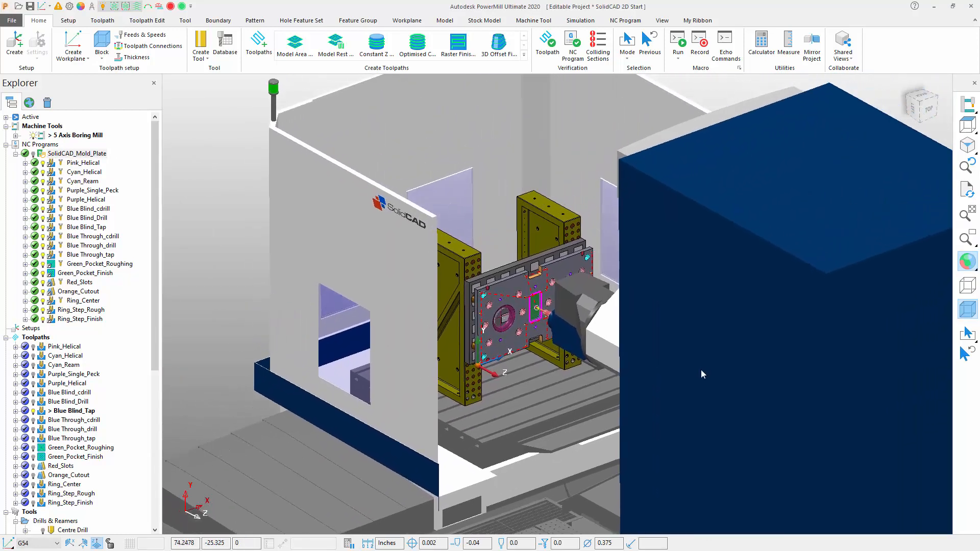
{"action": "middle_click_drag", "start_coordinate": [700, 370], "coordinate": [766, 336]}
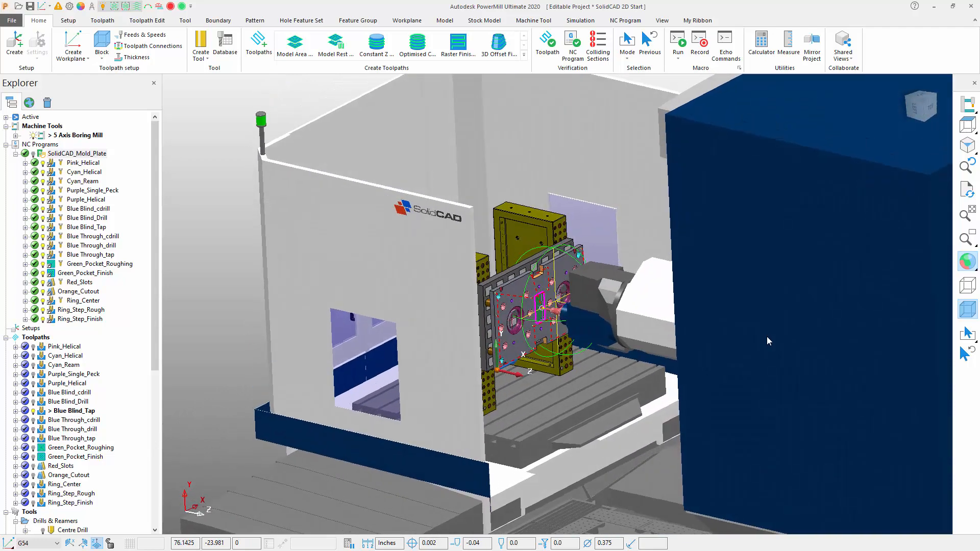
- Attach the SolidCAD_Mold_Plate NC program to the simulation from its start and undraw all tools in the graphics view
{"action": "right_click", "coordinate": [89, 157]}
{"action": "left_click", "coordinate": [138, 180]}
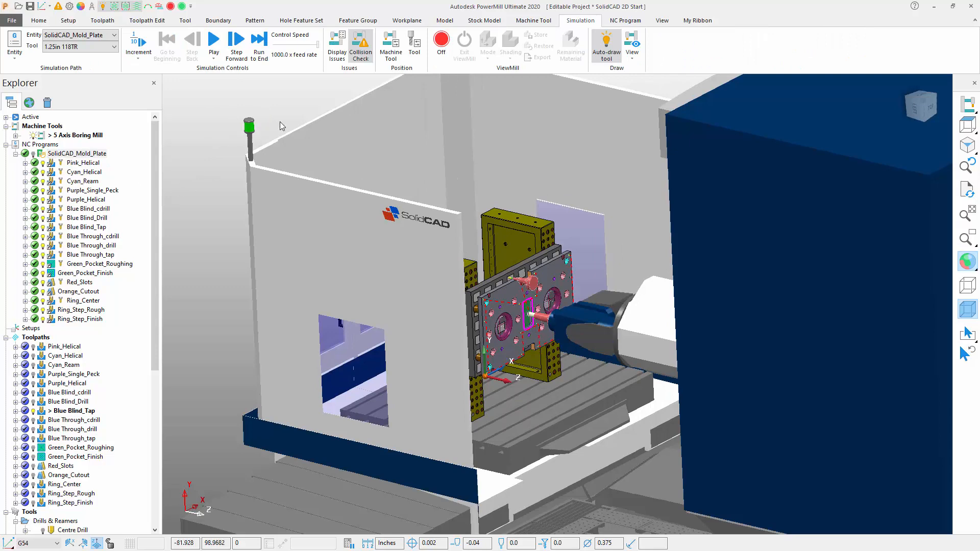
{"action": "scroll", "coordinate": [60, 420], "scroll_direction": "down", "scroll_amount": 7}
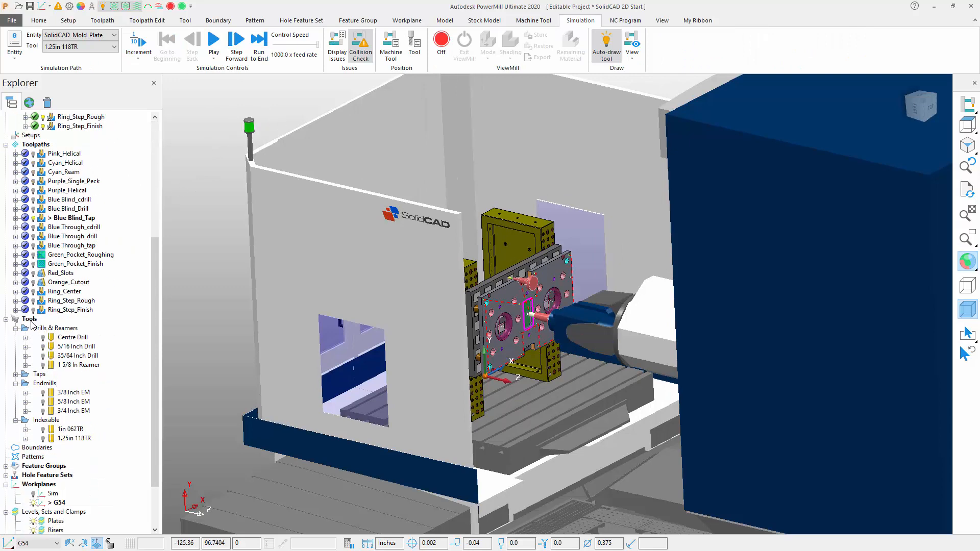
{"action": "right_click", "coordinate": [30, 321]}
{"action": "left_click", "coordinate": [68, 407]}
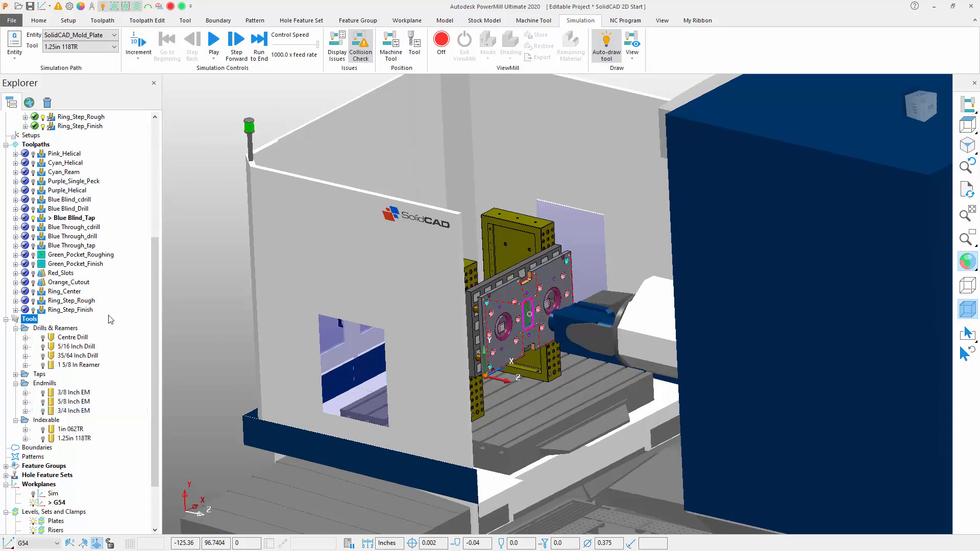
- Restart the SolidCAD_Mold_Plate NC program simulation from the start and play it on the 5 Axis Boring Mill
{"action": "scroll", "coordinate": [63, 161], "scroll_direction": "up", "scroll_amount": 7}
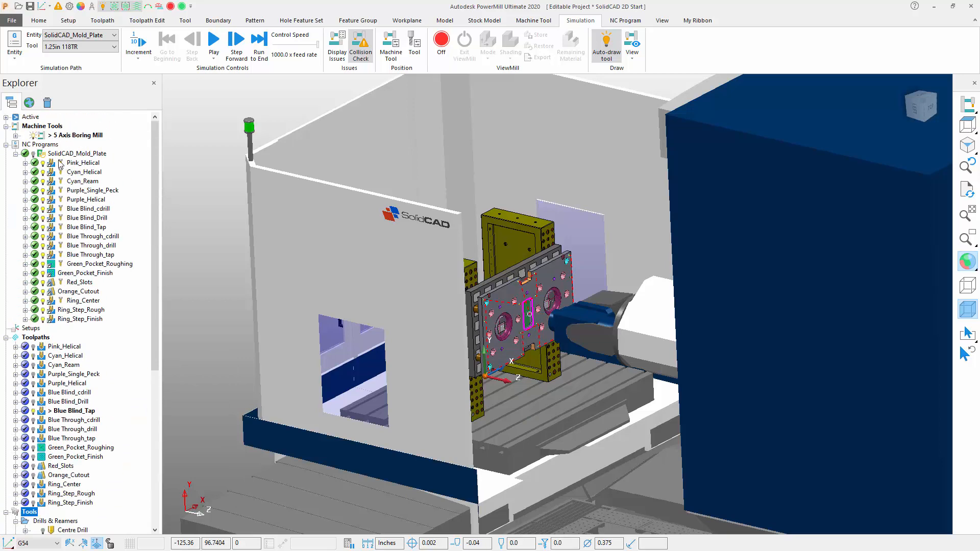
{"action": "right_click", "coordinate": [53, 156]}
{"action": "left_click", "coordinate": [83, 180]}
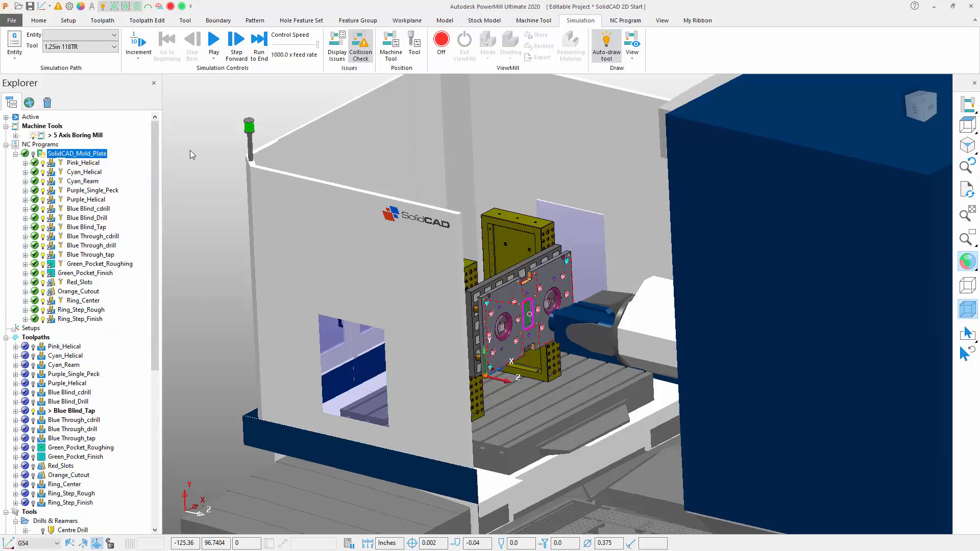
{"action": "left_click", "coordinate": [214, 43]}
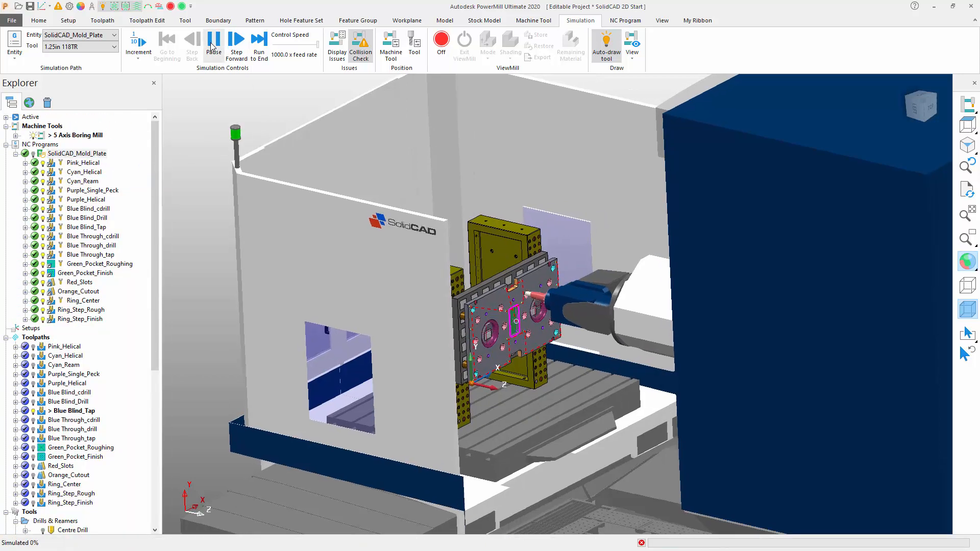